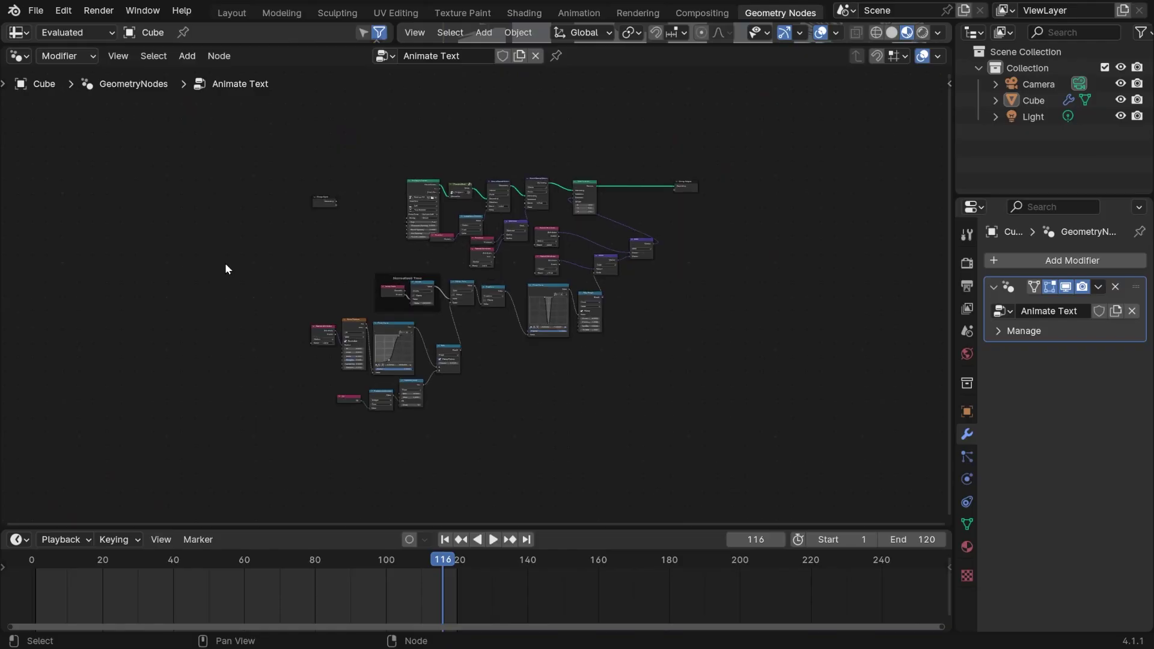
Change the value of the Multiply node that follows Spline Length in the Prepare Mesh group.
scroll(225, 263, up, 5)
middle_drag(209, 257, 209, 220)
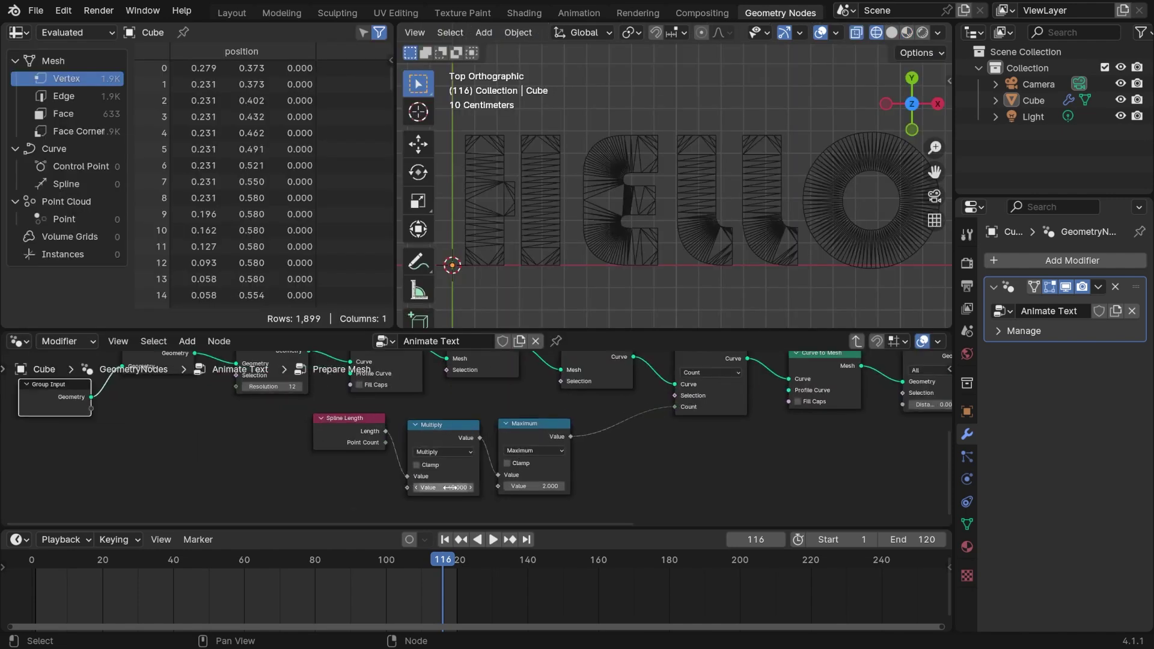
drag(452, 487, 519, 488)
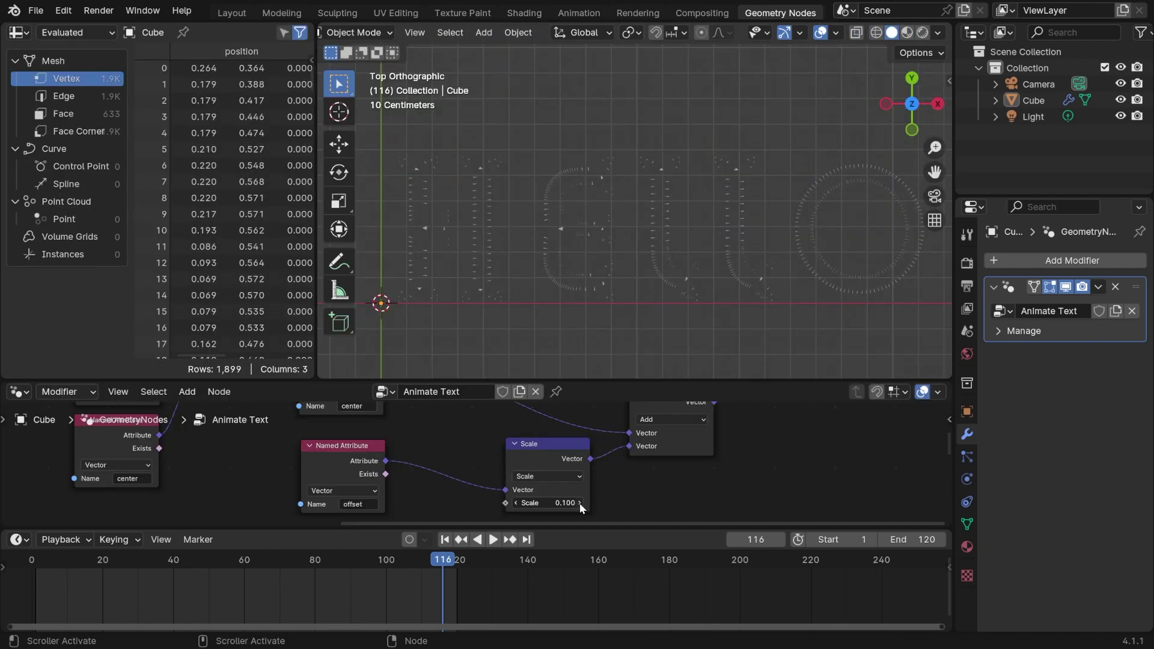
Increase the Scale factor applied to the offset attribute in increments, up to 1.2 and beyond.
click(581, 503)
click(579, 504)
click(579, 505)
click(579, 505)
click(580, 505)
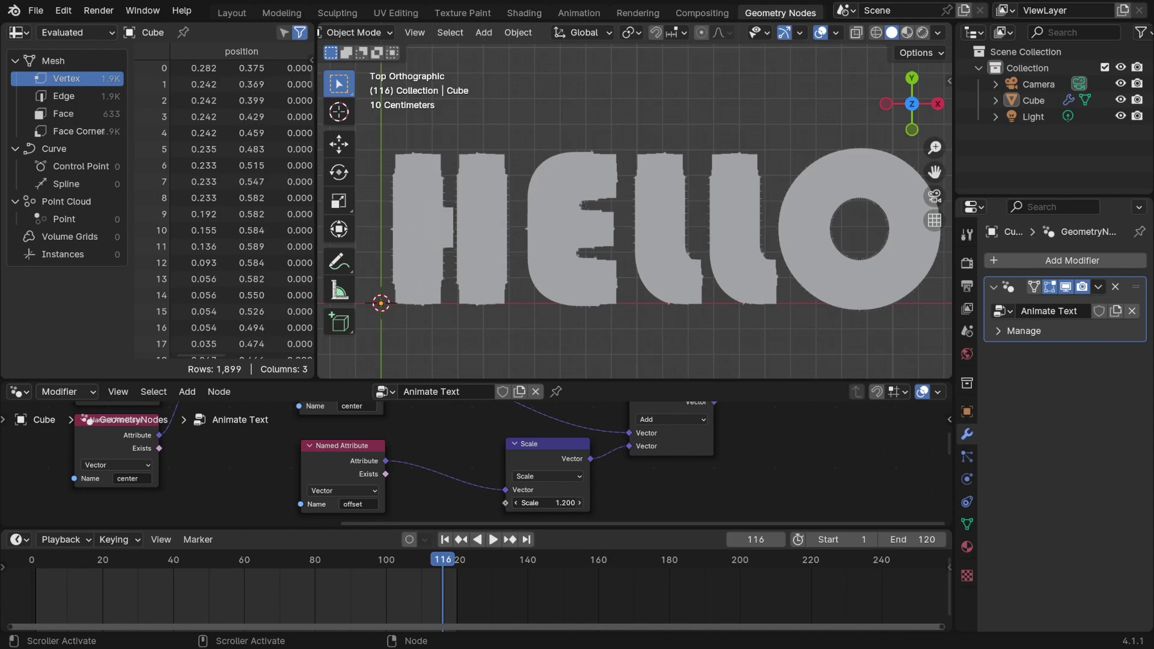
click(579, 505)
click(579, 504)
click(579, 505)
click(579, 505)
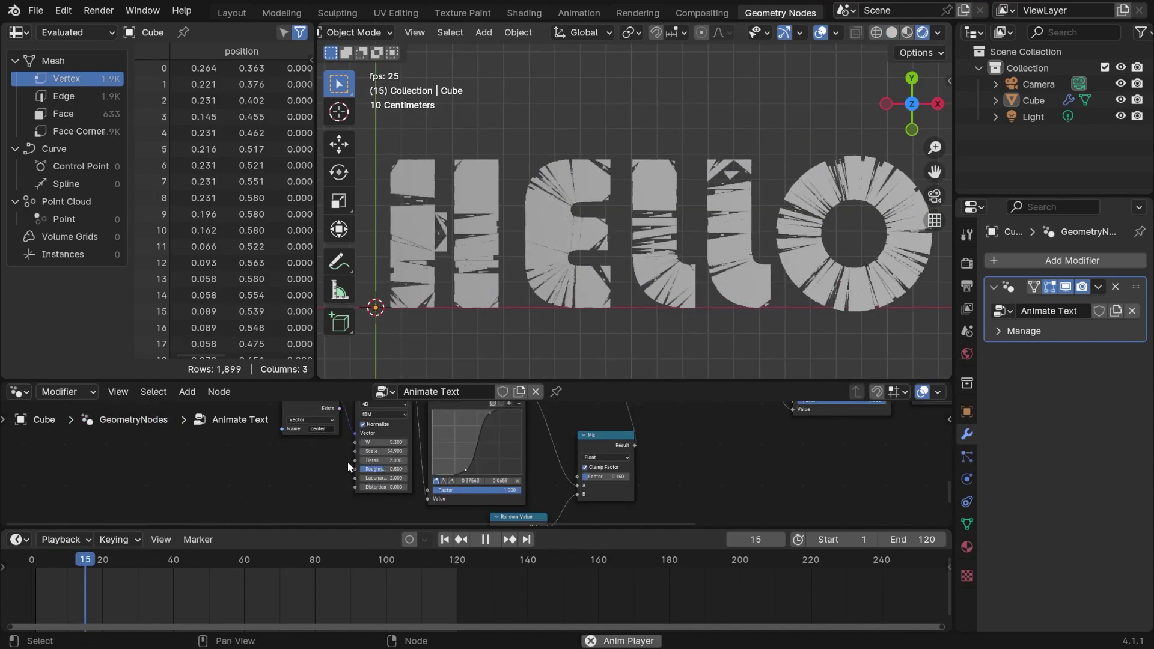
Set the noise texture's Scale to 1 while the animation plays.
key(Return)
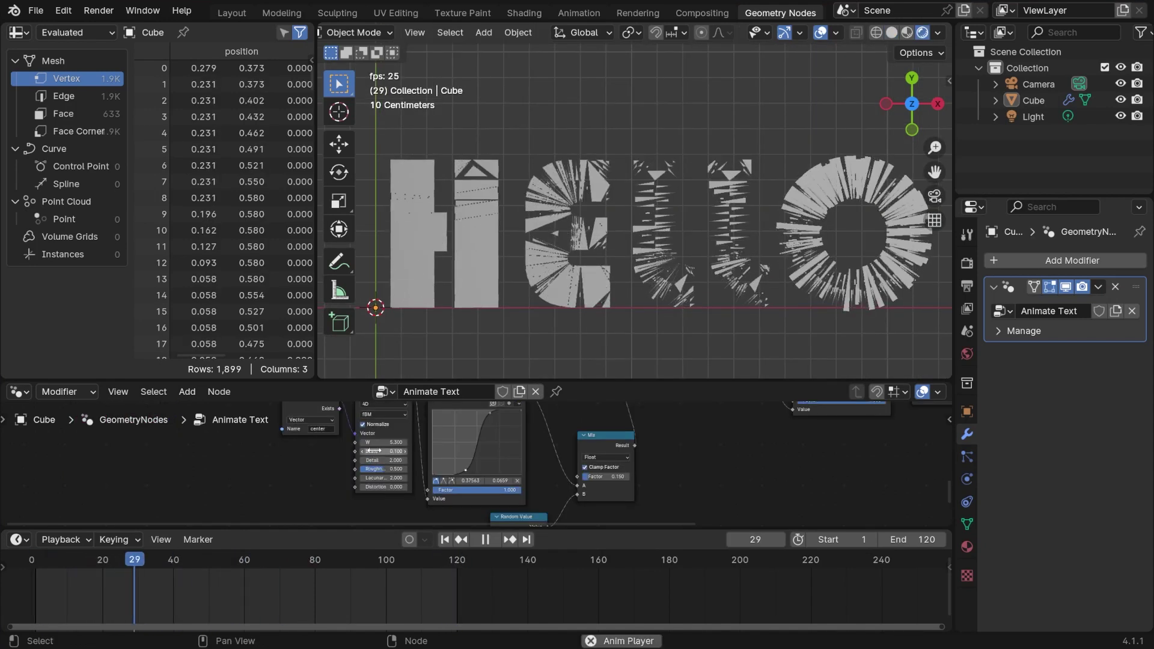
click(374, 450)
text(1)
key(Tab)
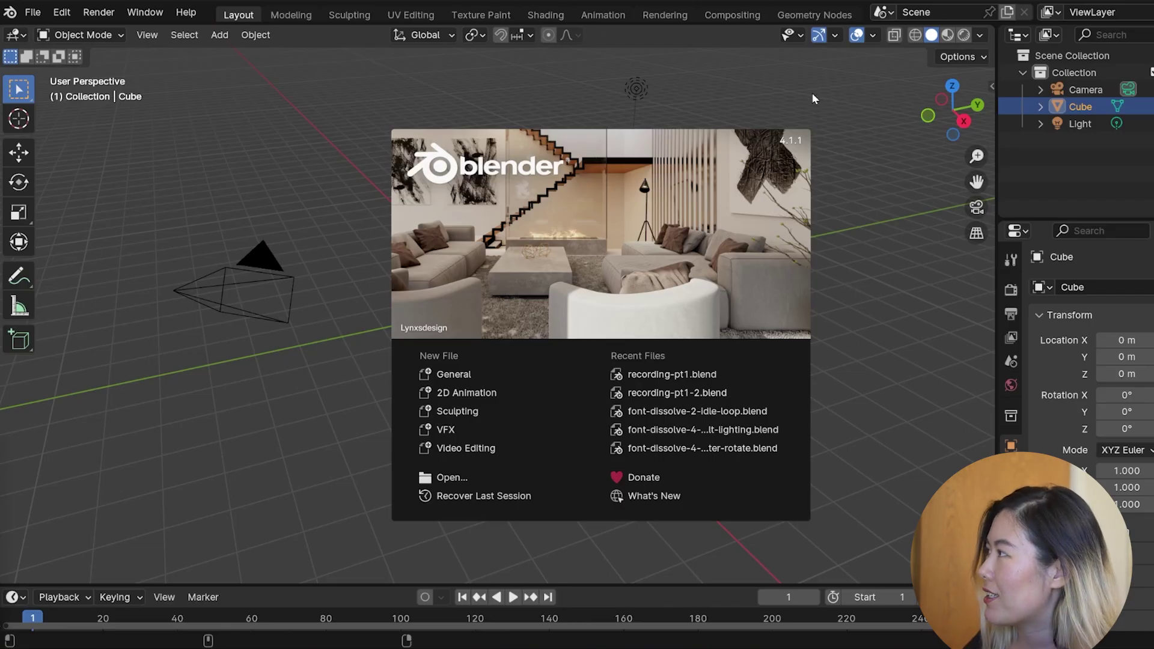
Dismiss the splash screen, switch to the Geometry Nodes workspace and view the default cube from the top.
click(923, 320)
click(815, 14)
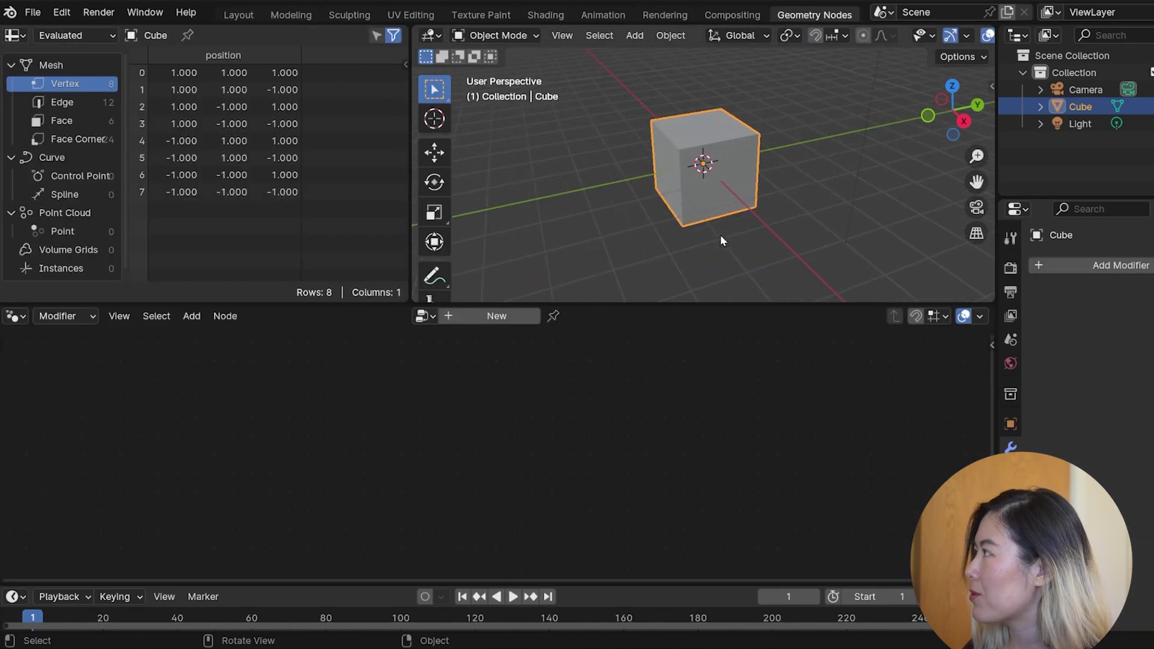
click(952, 86)
scroll(791, 111, up, 4)
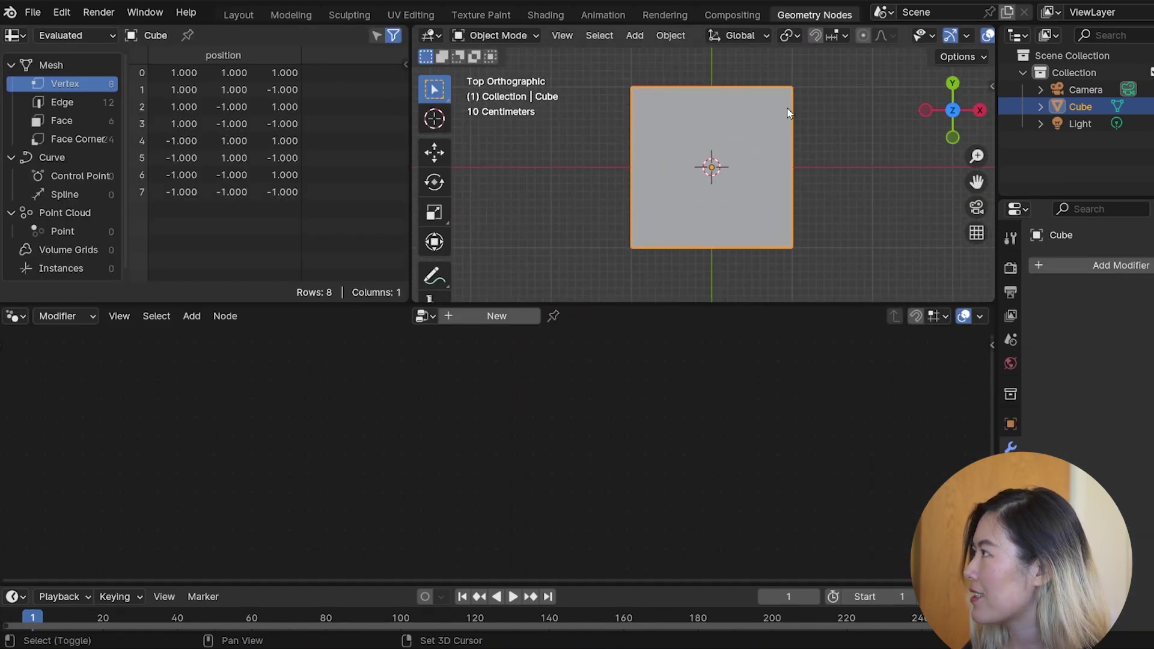
shift+middle_drag(790, 110, 760, 160)
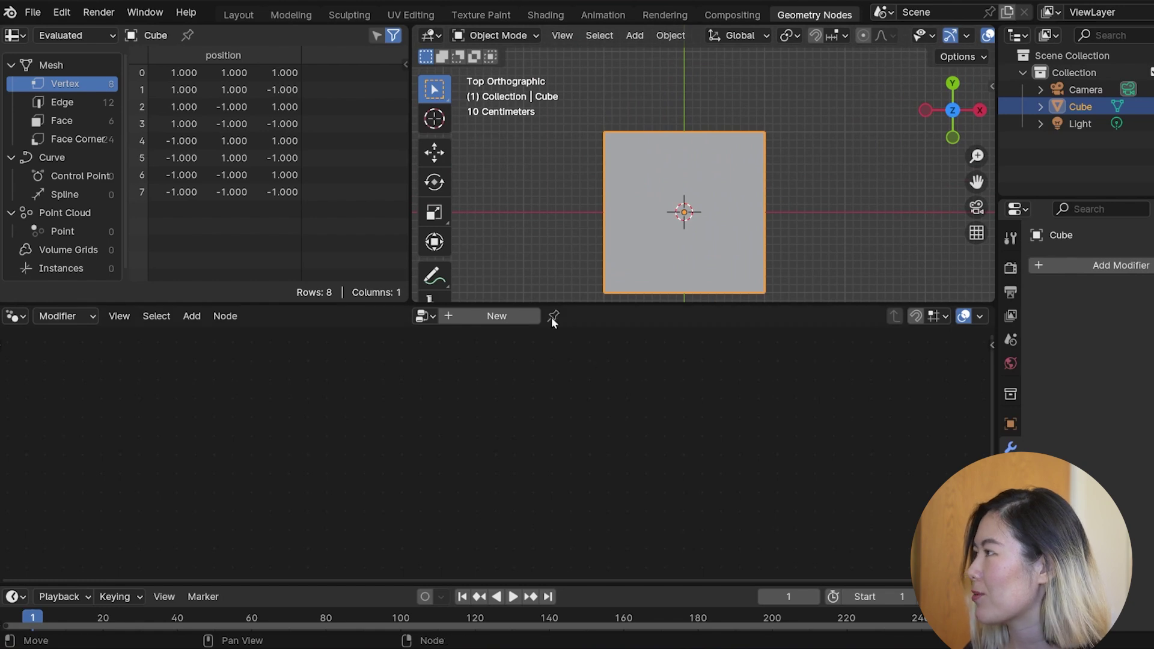
Create a new geometry node tree on the cube and rename it "Animate Text".
click(514, 315)
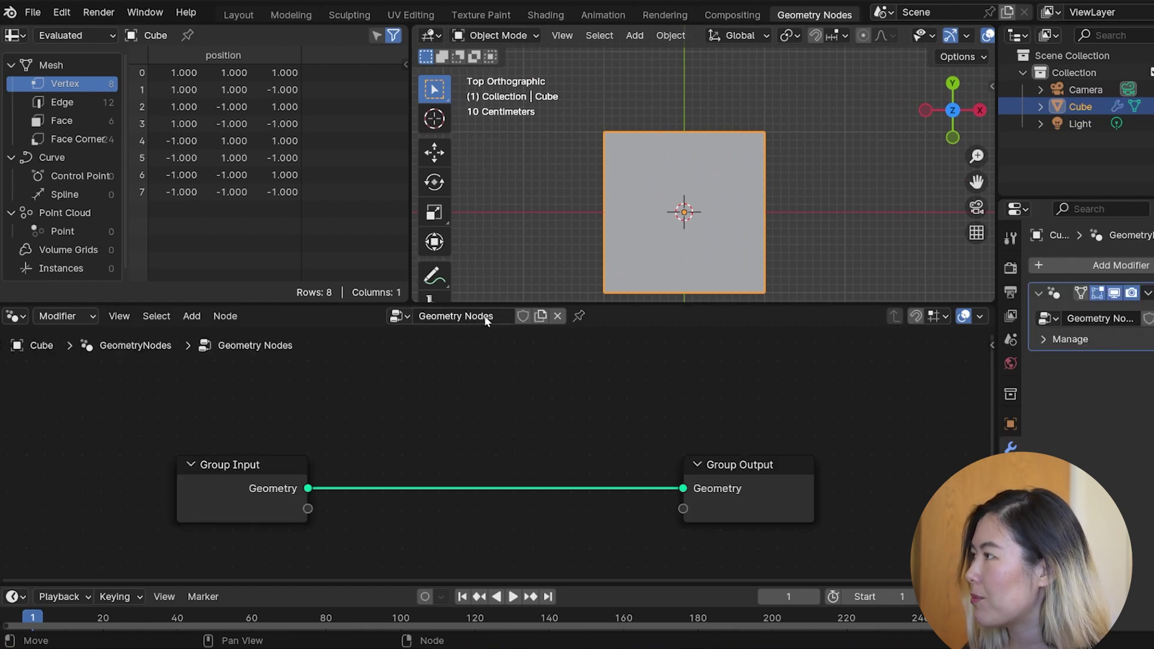
double_click(486, 318)
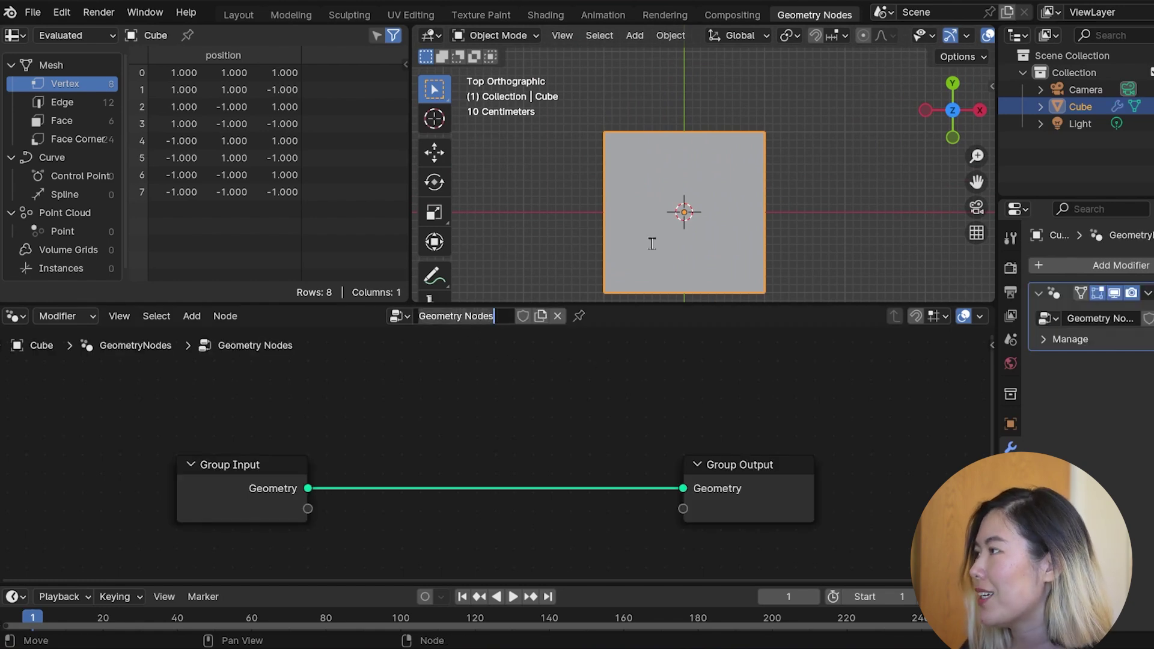
text(Animat)
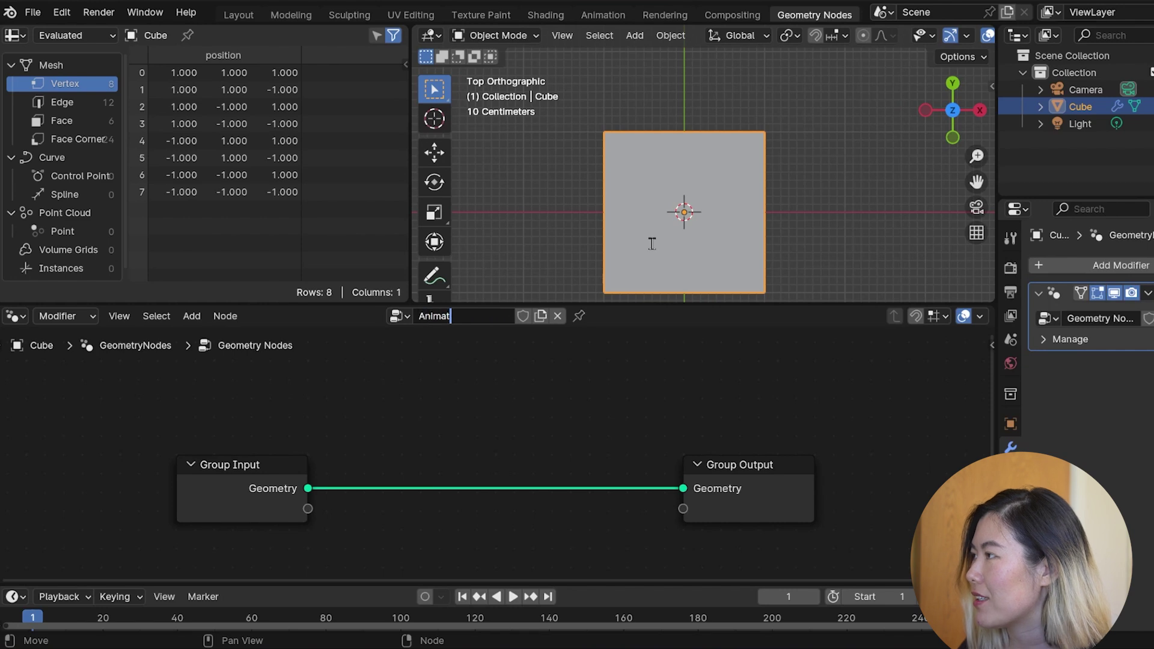
text(e Text)
key(Return)
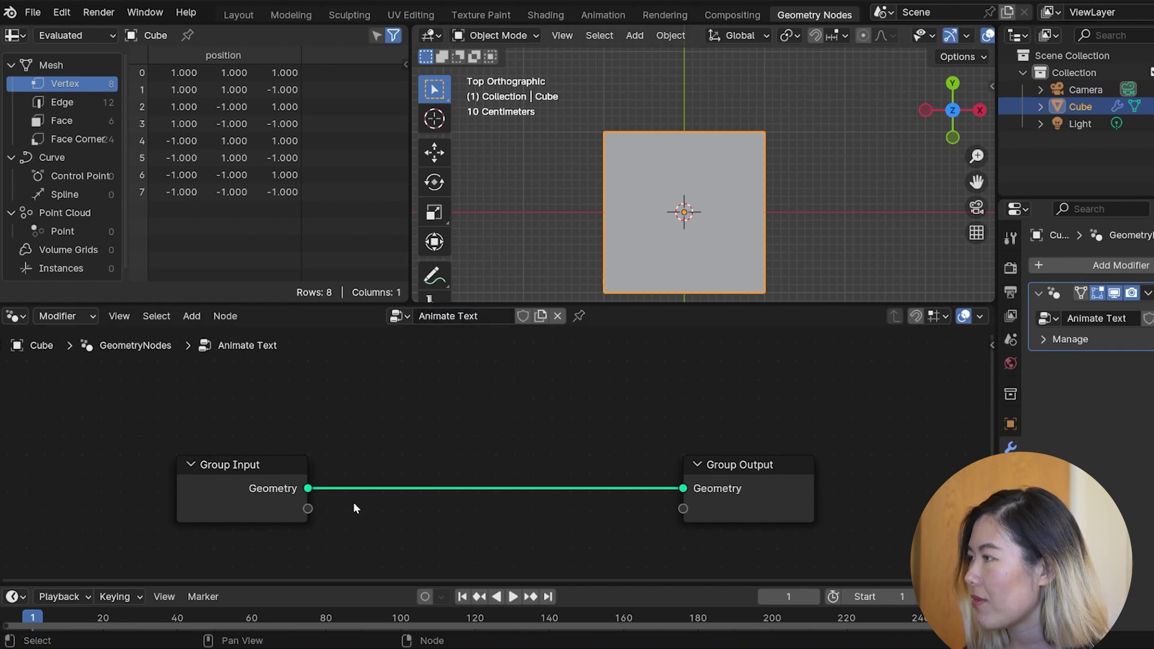
Add a String to Curves node and connect its Curve Instances output to the Group Output.
key(Home)
key(shift+a)
text(string s)
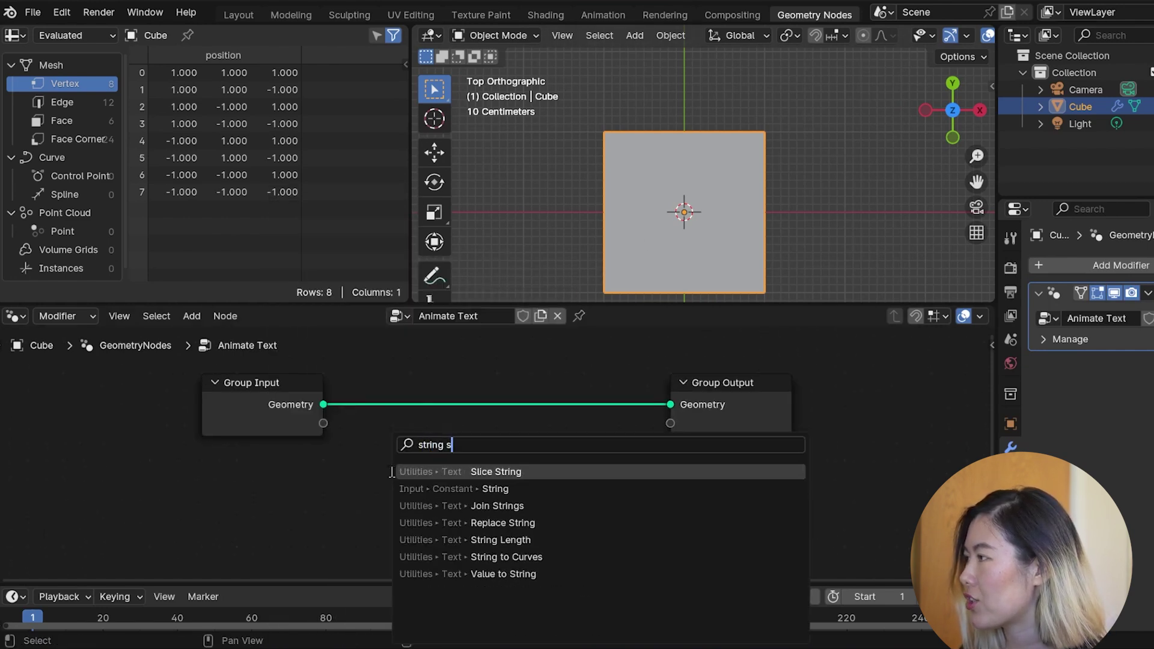
key(BackSpace)
text(to)
key(Return)
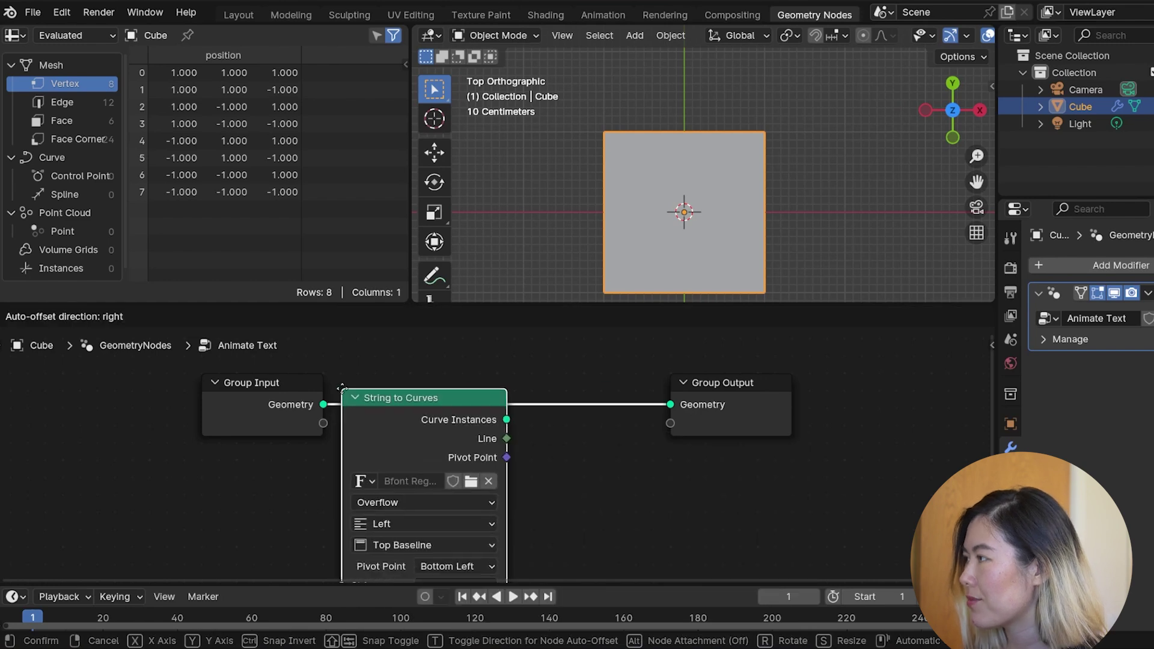
click(455, 529)
Set the String to Curves text to "HELLO".
middle_drag(309, 492, 254, 413)
scroll(366, 485, down, 1)
click(437, 505)
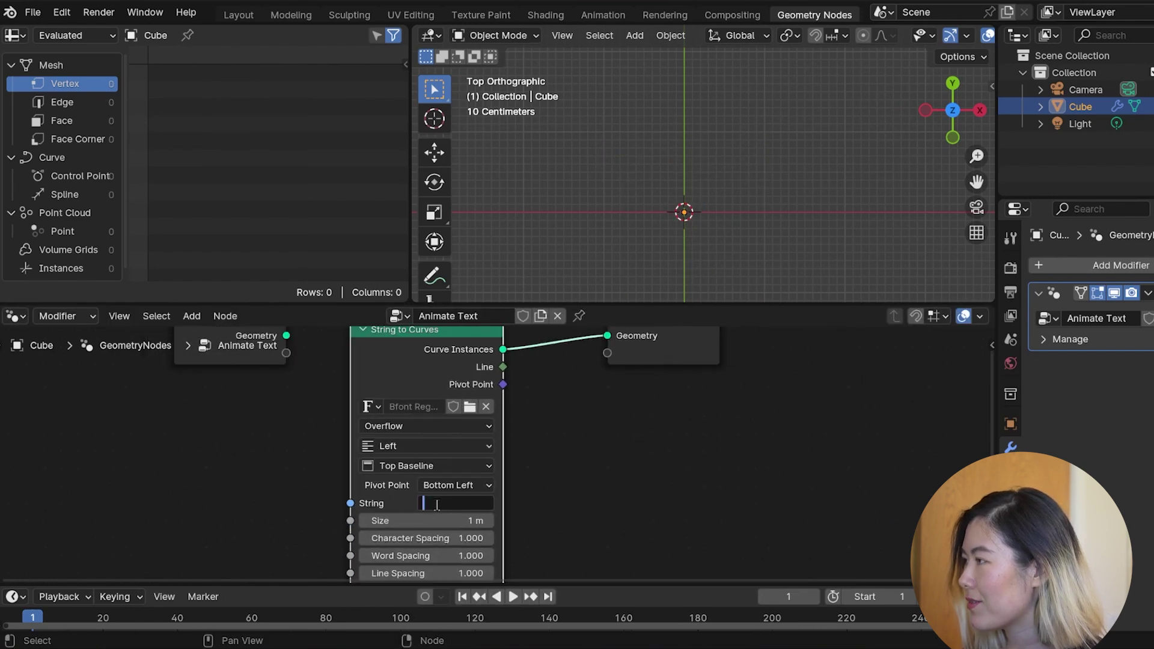
text(HELLO)
key(Return)
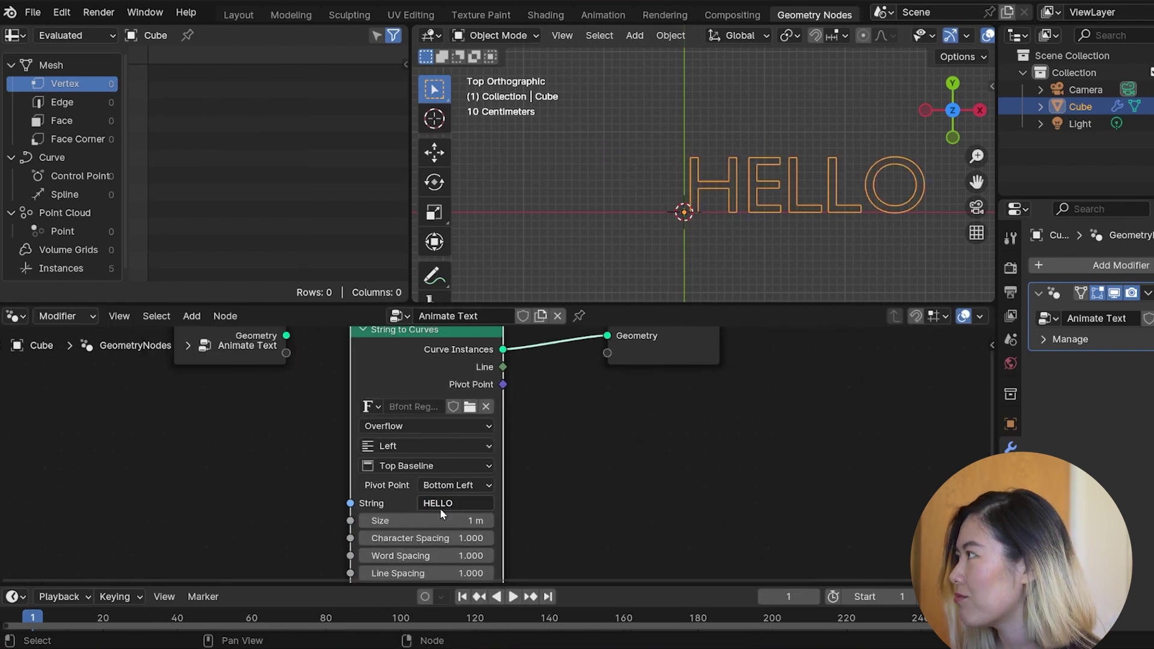
Move the Group Output farther from String to Curves and load Bauhaus 93 Regular as the text font.
scroll(592, 395, up, 1)
drag(678, 370, 831, 423)
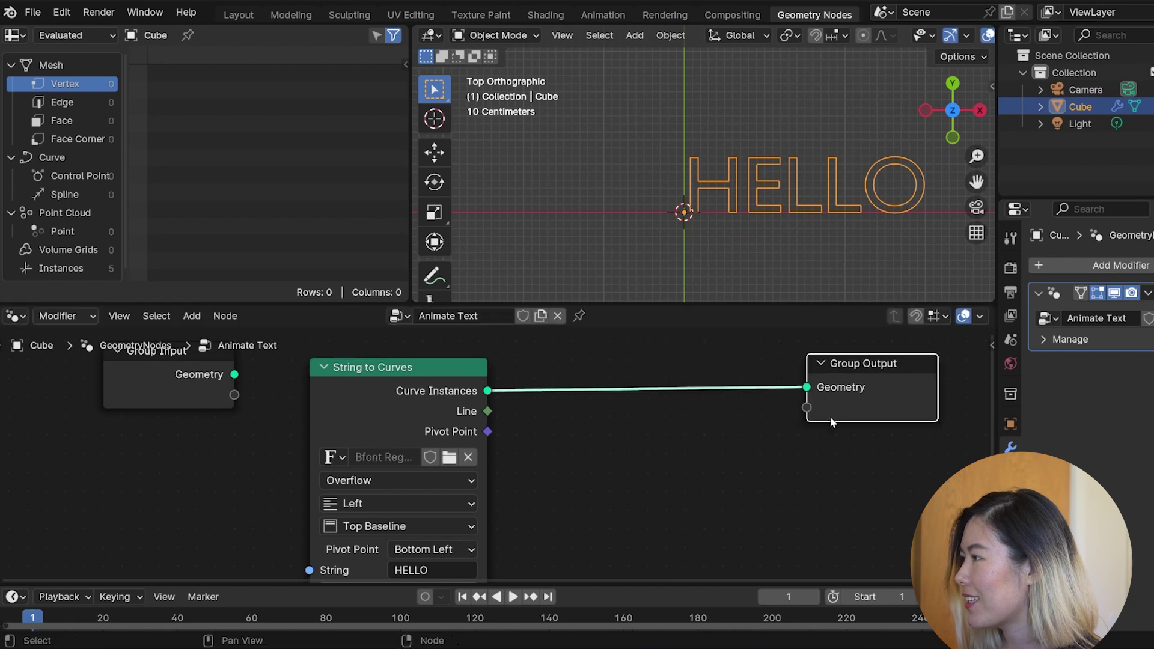
click(450, 458)
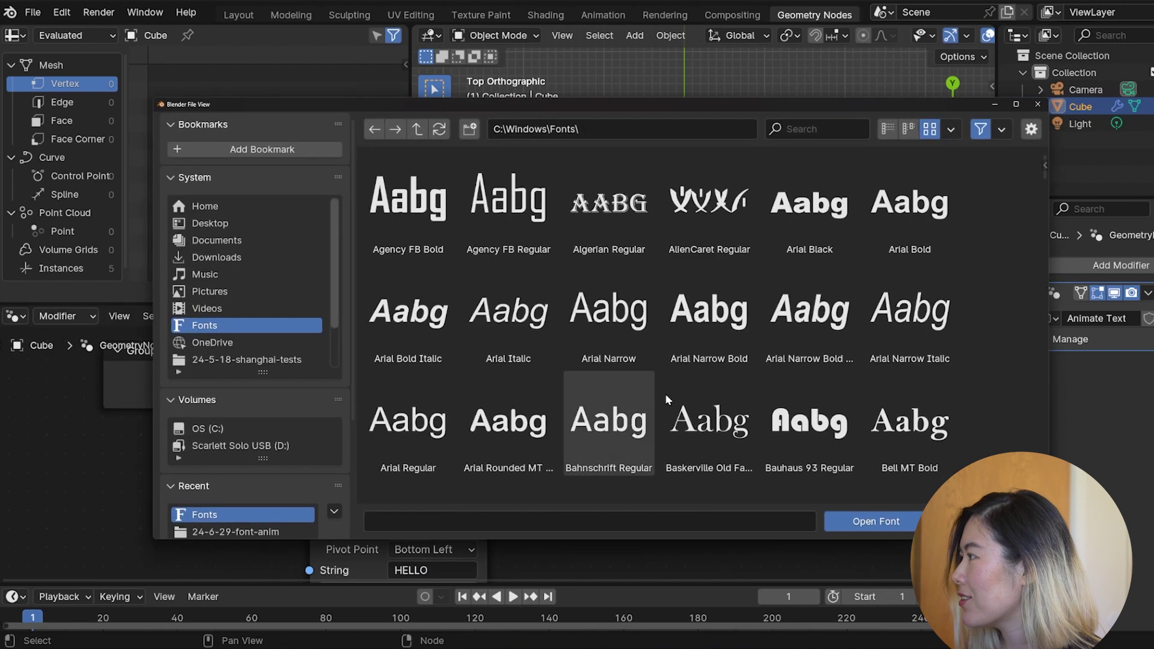
double_click(775, 469)
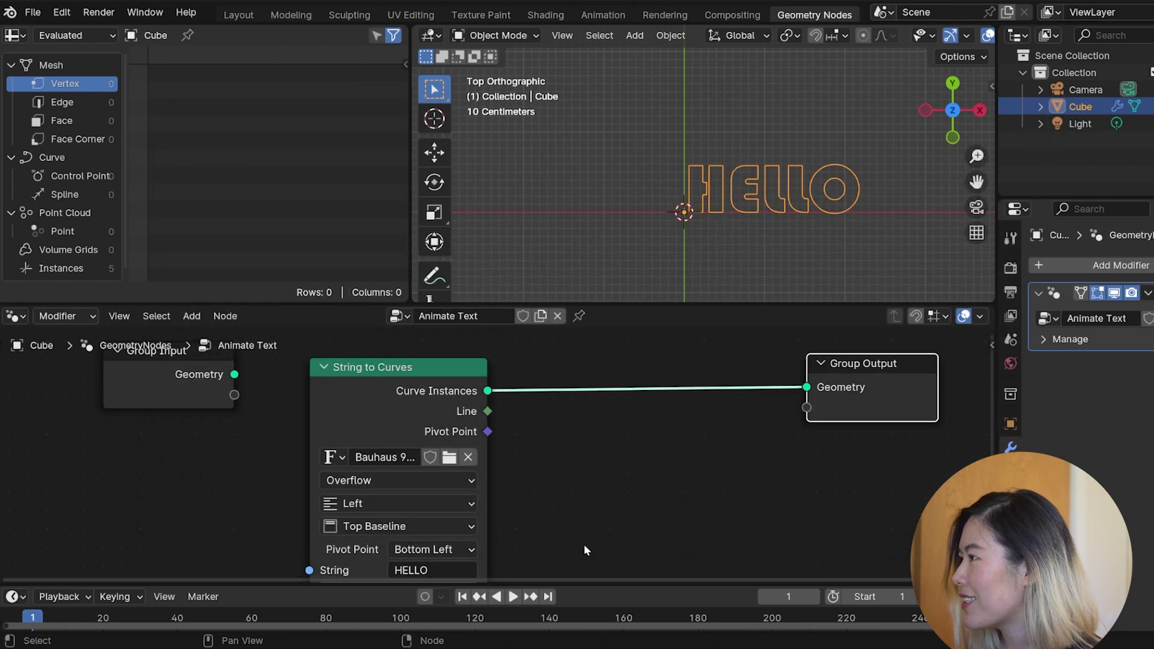
Insert a Realize Instances node between String to Curves and Group Output, and slightly widen the spreadsheet's domain list.
scroll(547, 485, up, 2)
scroll(568, 446, up, 1)
scroll(780, 156, up, 5)
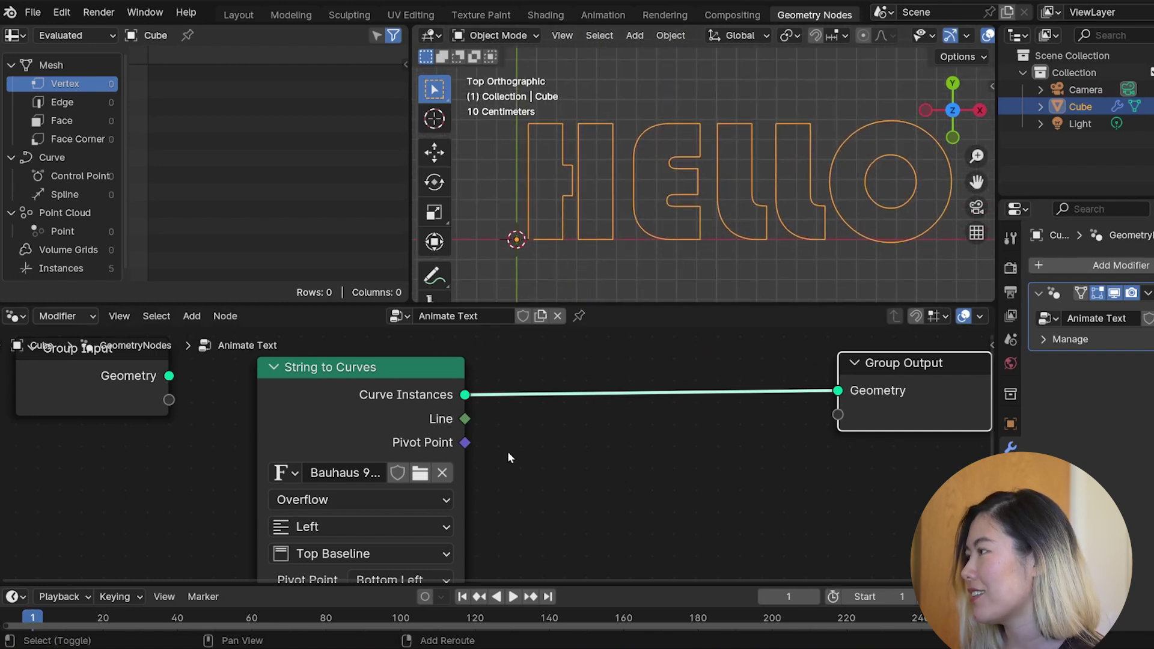
key(shift+a)
text(realiz)
key(Return)
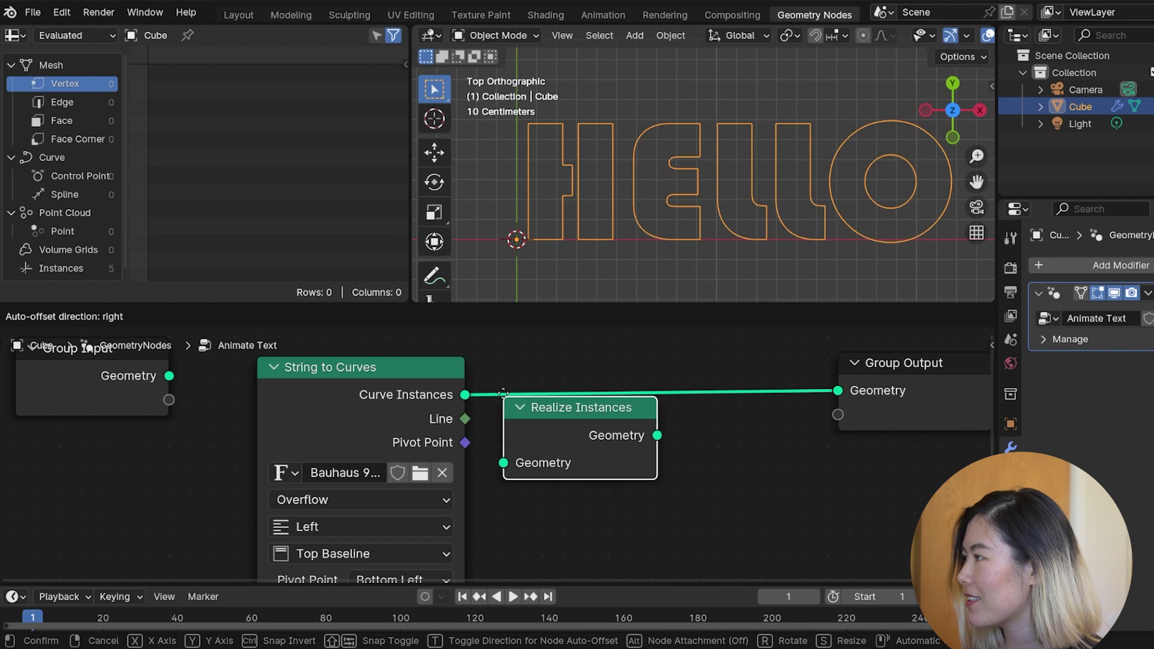
click(595, 402)
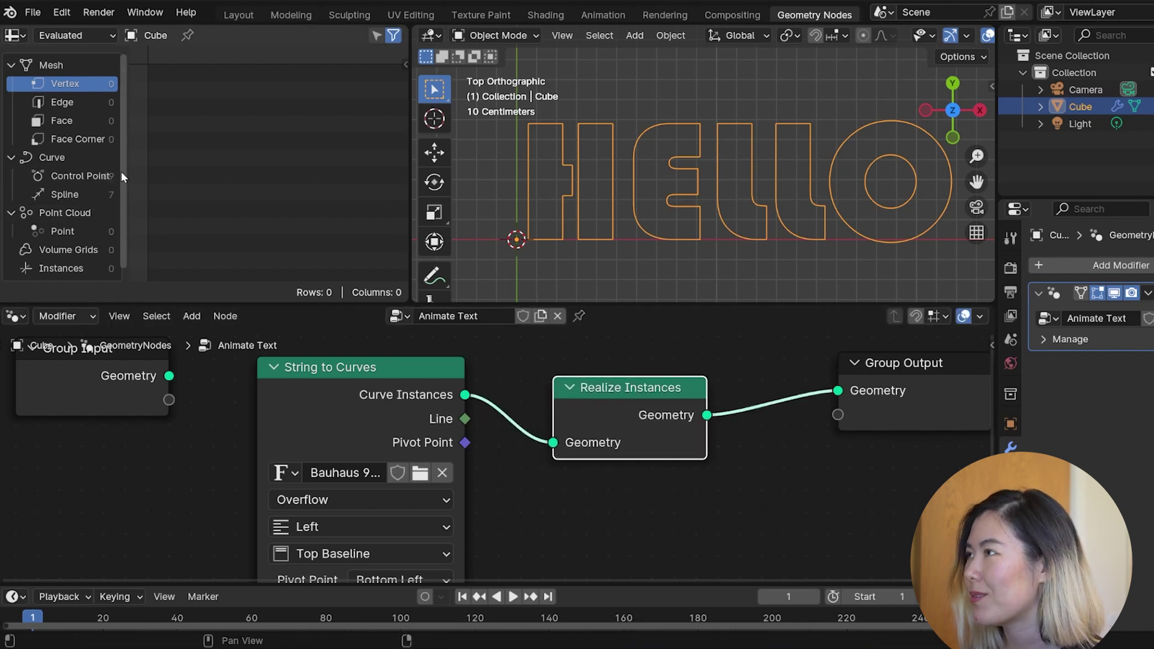
drag(127, 178, 134, 179)
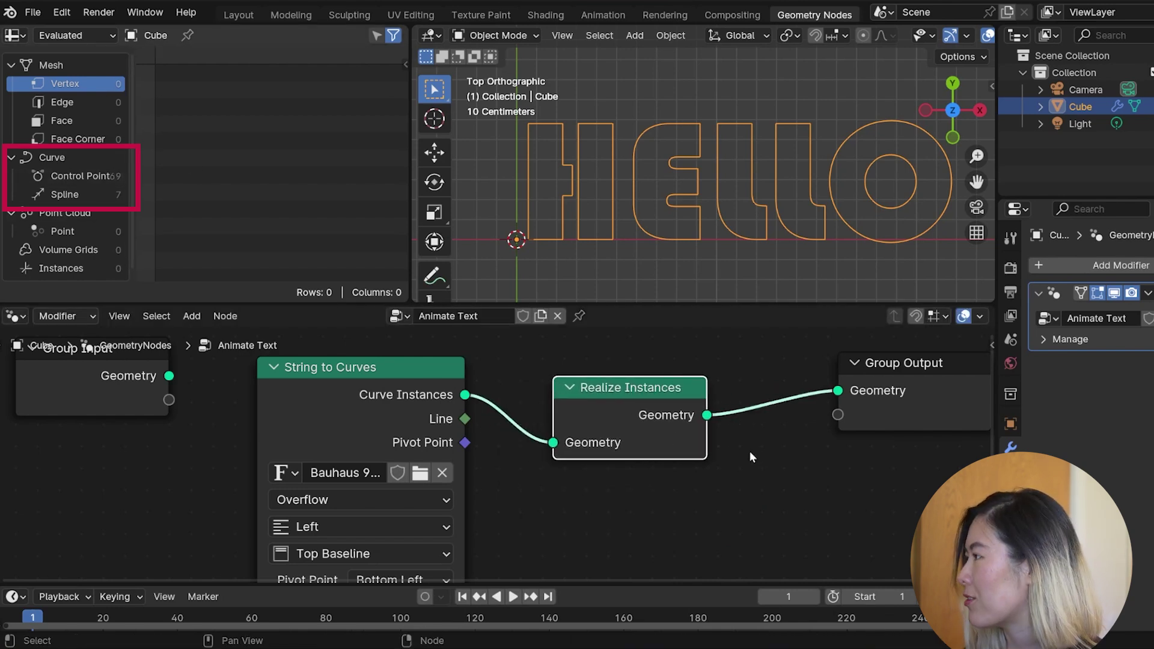
Make room before the Group Output and insert a Fill Curve node after Realize Instances.
middle_drag(762, 476, 516, 514)
drag(653, 464, 873, 480)
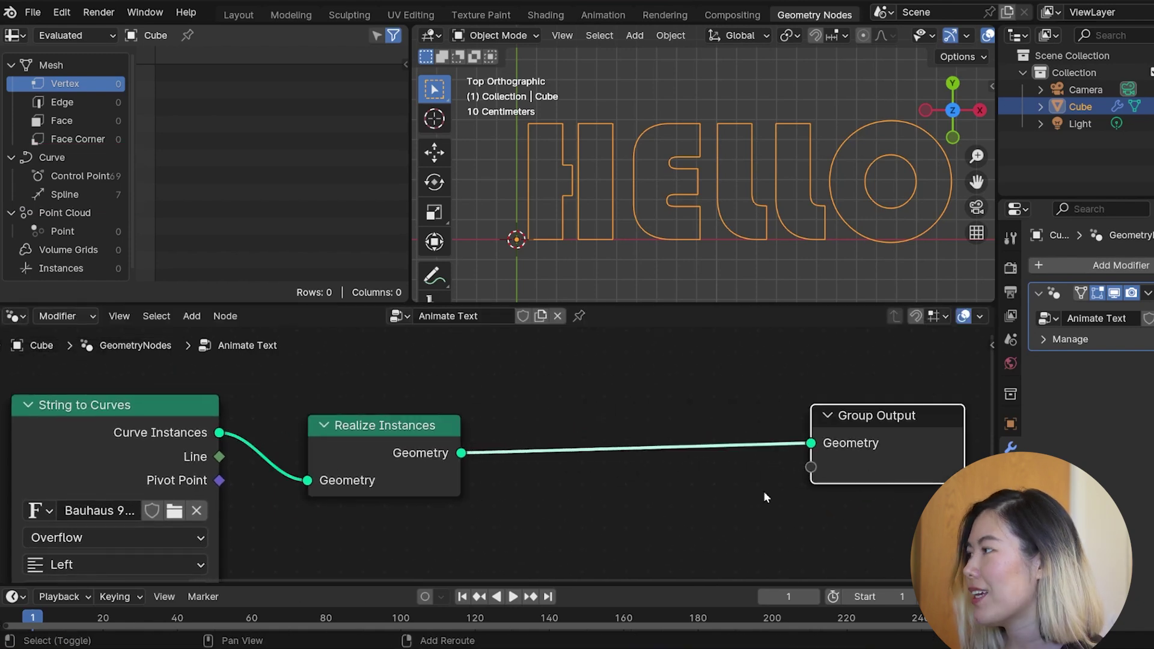
key(shift+a)
text(fill cu)
key(Return)
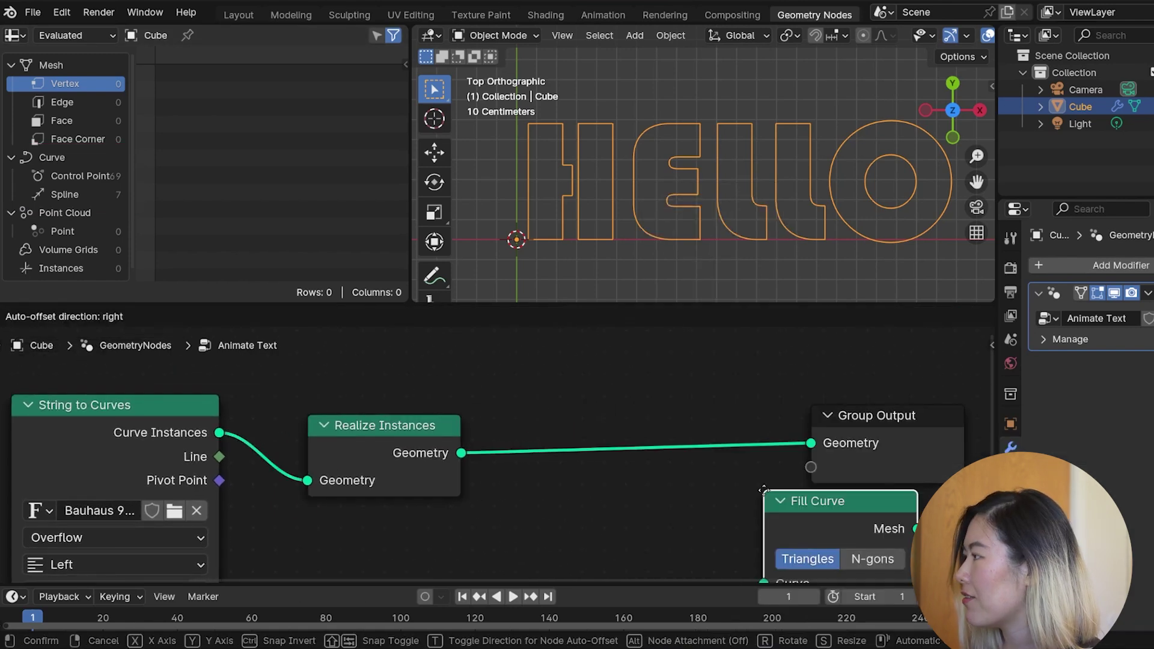
click(491, 434)
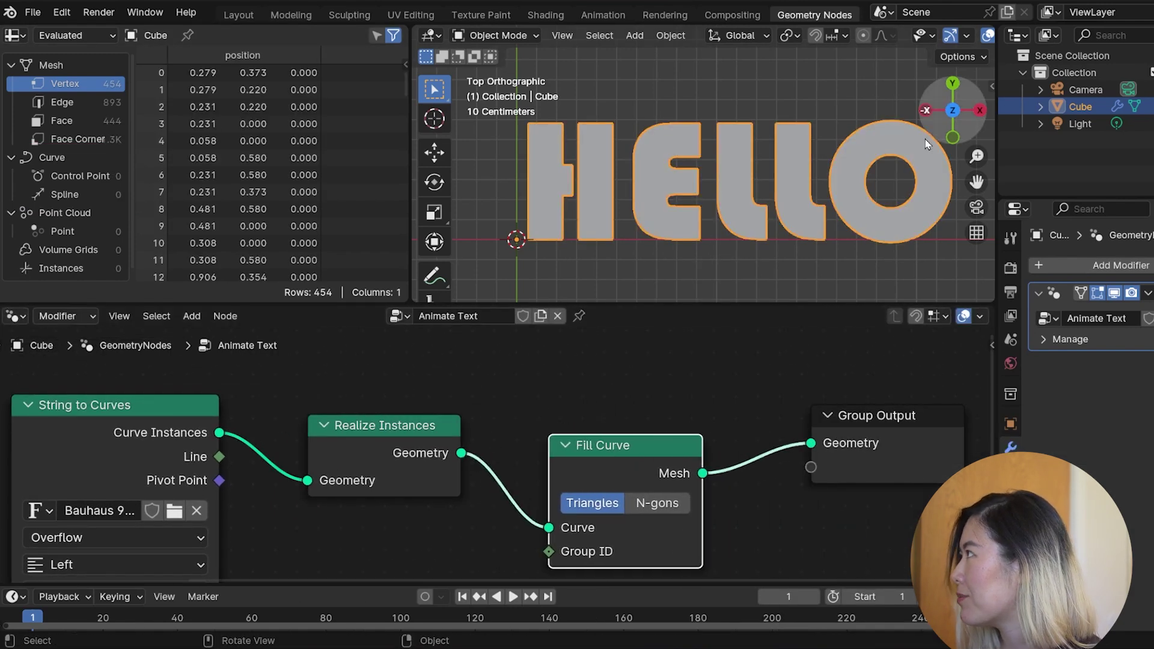
Switch the viewport to wireframe shading and examine how the filled letters are triangulated.
scroll(973, 41, down, 5)
click(915, 36)
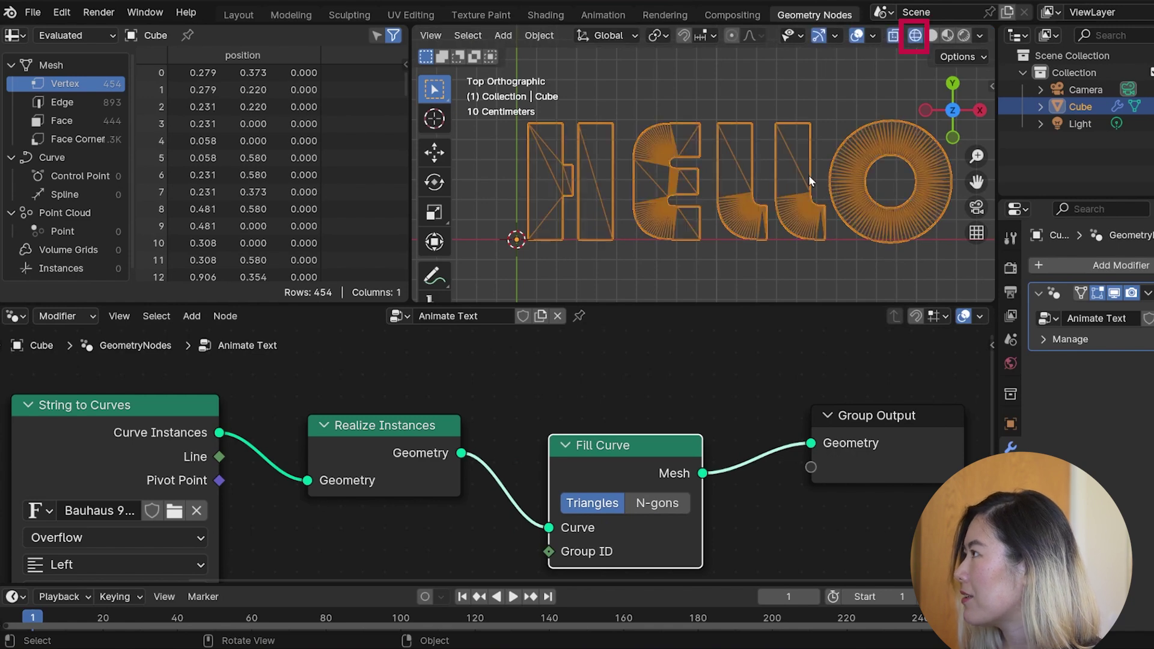
scroll(795, 177, up, 5)
scroll(761, 158, down, 4)
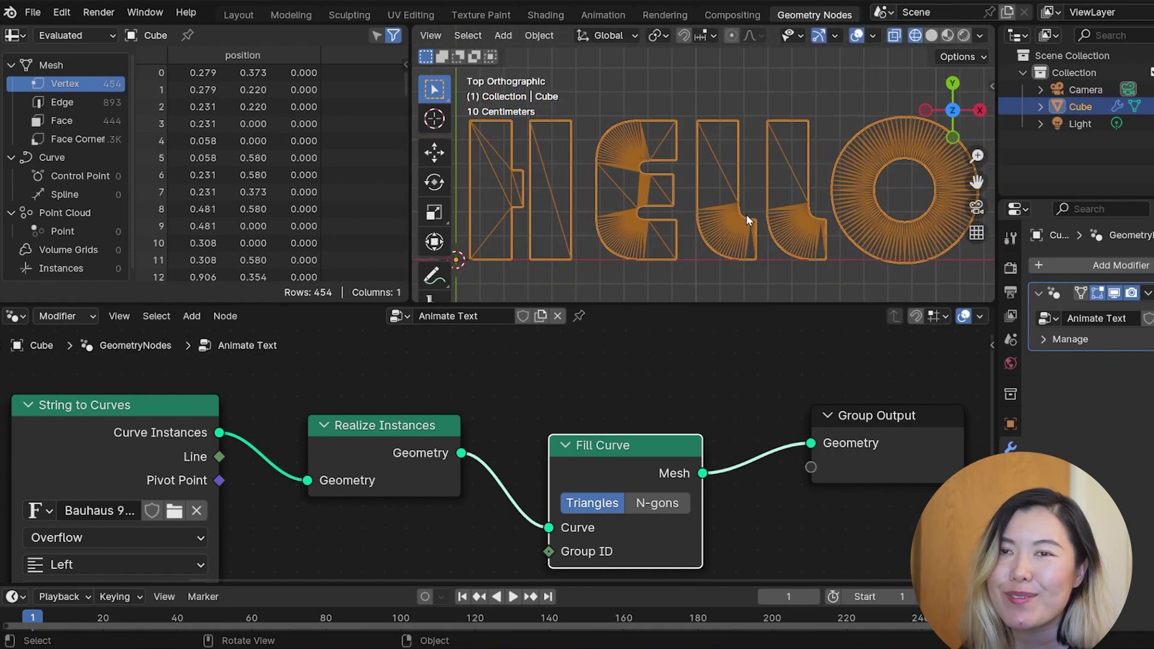
scroll(696, 157, up, 3)
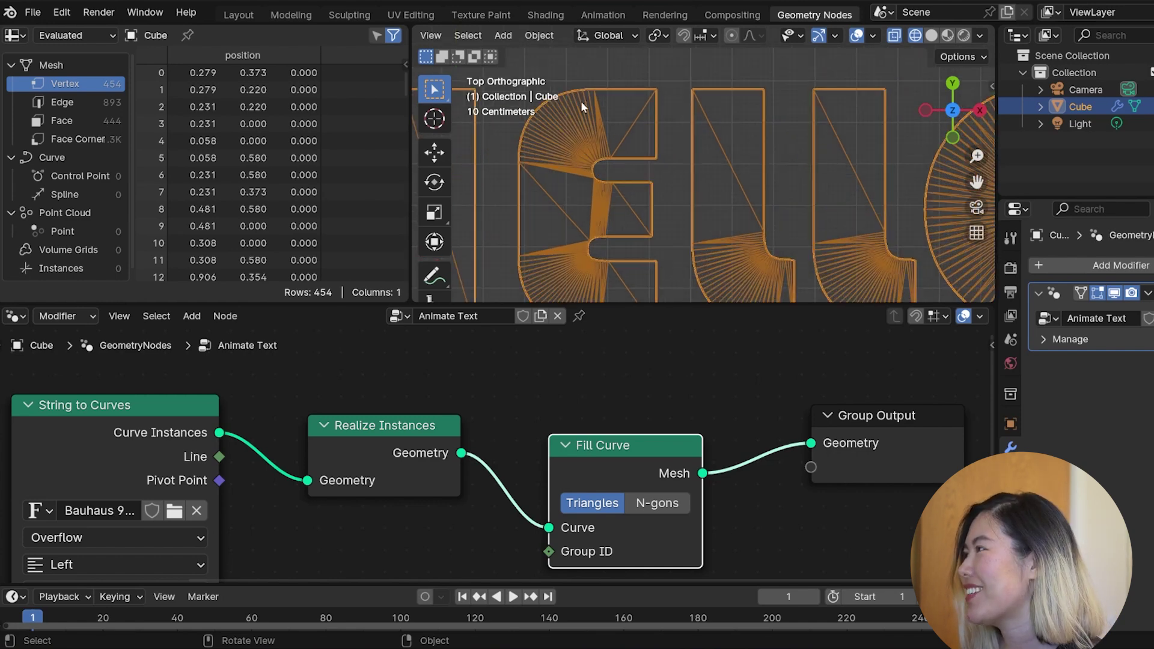
shift+middle_drag(529, 190, 690, 170)
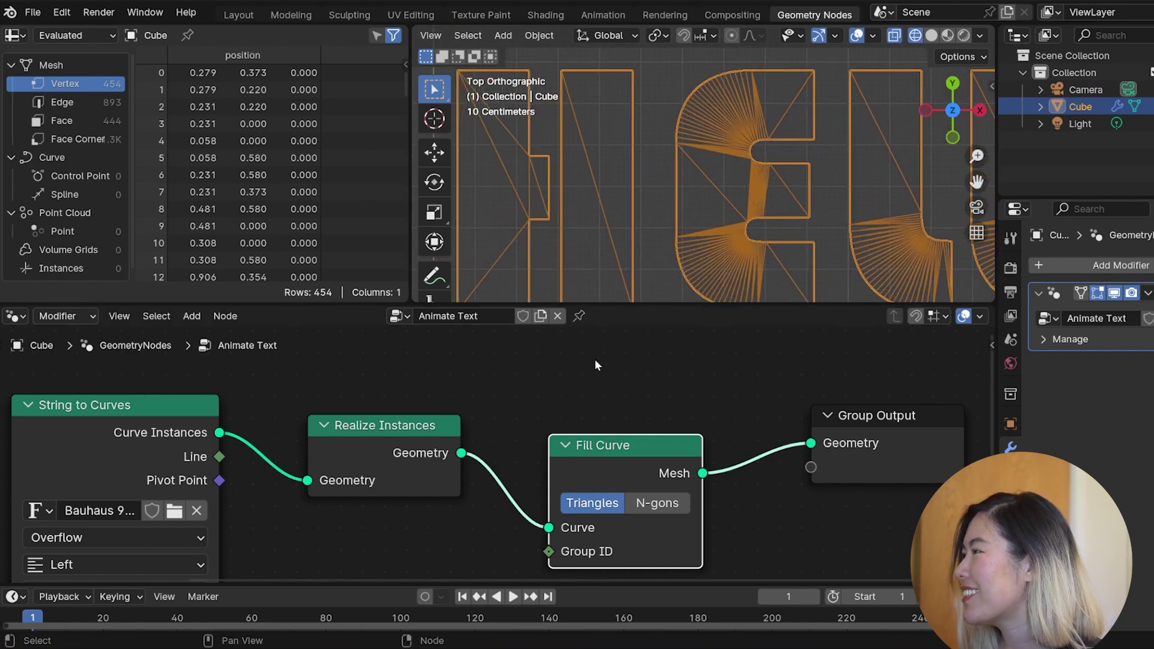
shift+middle_drag(629, 237, 666, 187)
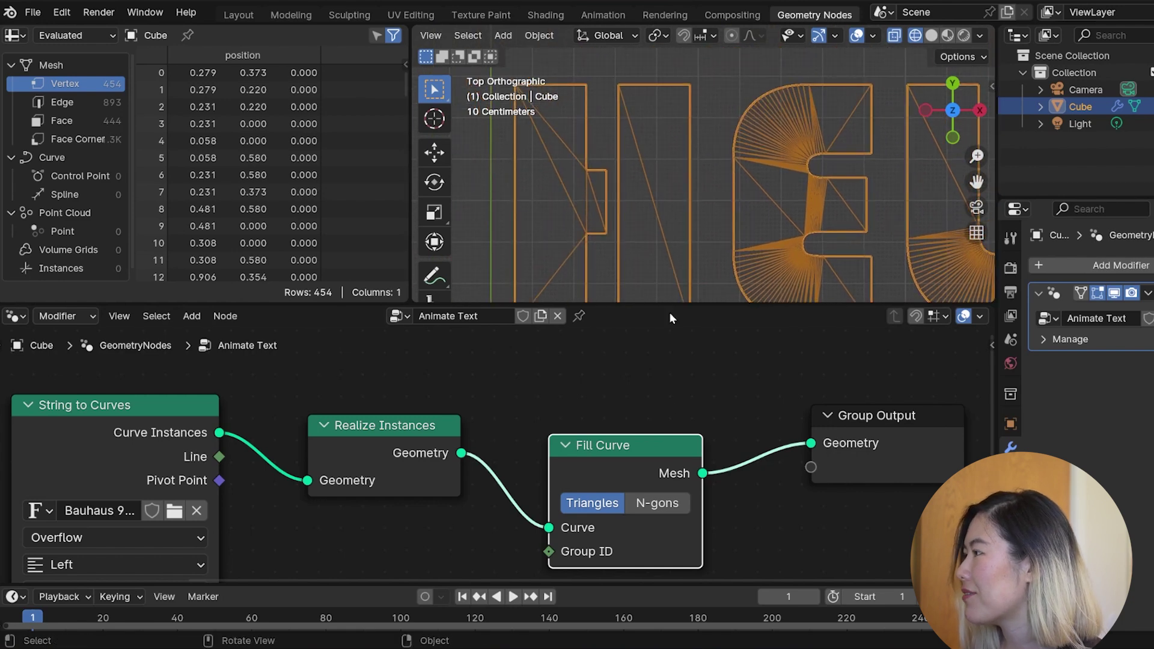
scroll(663, 193, down, 2)
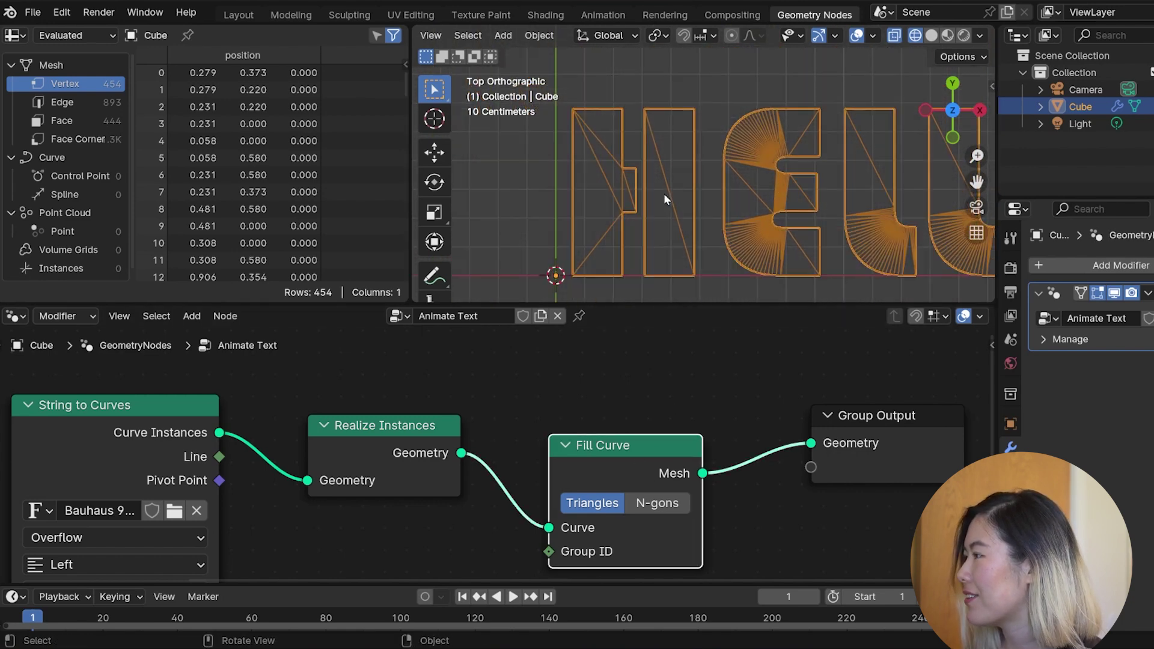
Delete the Fill Curve node and feed Realize Instances into a new Curve to Mesh node.
key(x)
drag(384, 425, 351, 431)
drag(428, 459, 461, 461)
text(curve to m)
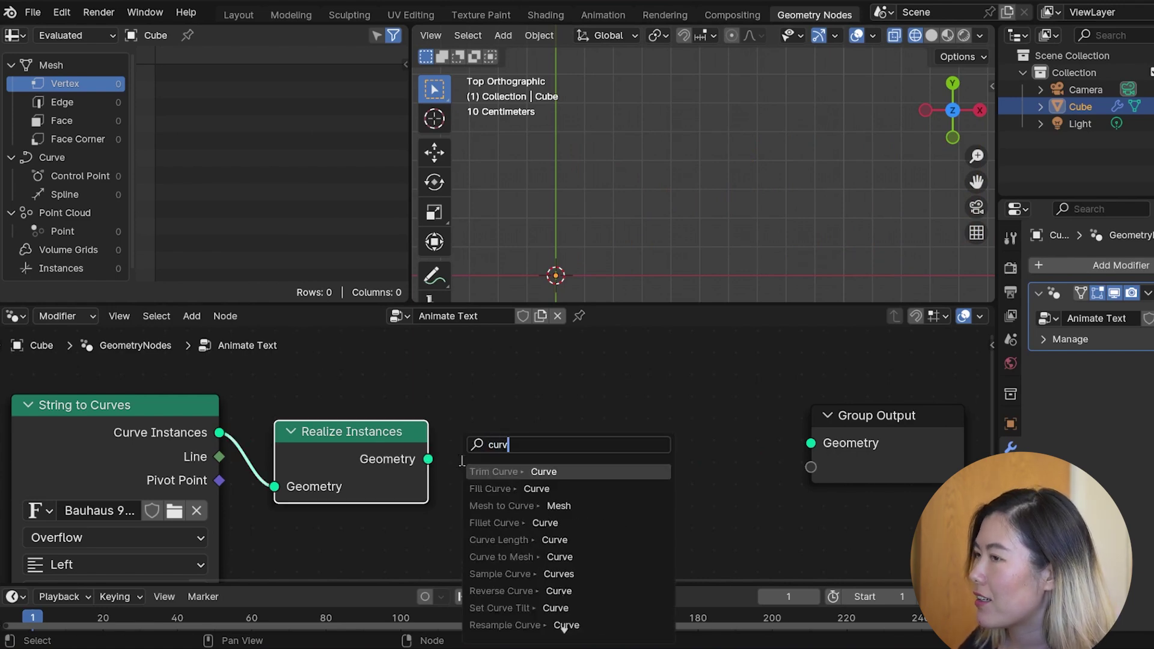
key(Return)
click(472, 439)
Feed the Curve to Mesh output into a new Split Edges node and preview the split mesh with the Viewer.
middle_drag(471, 439, 324, 415)
drag(477, 425, 530, 427)
text(so)
key(BackSpace)
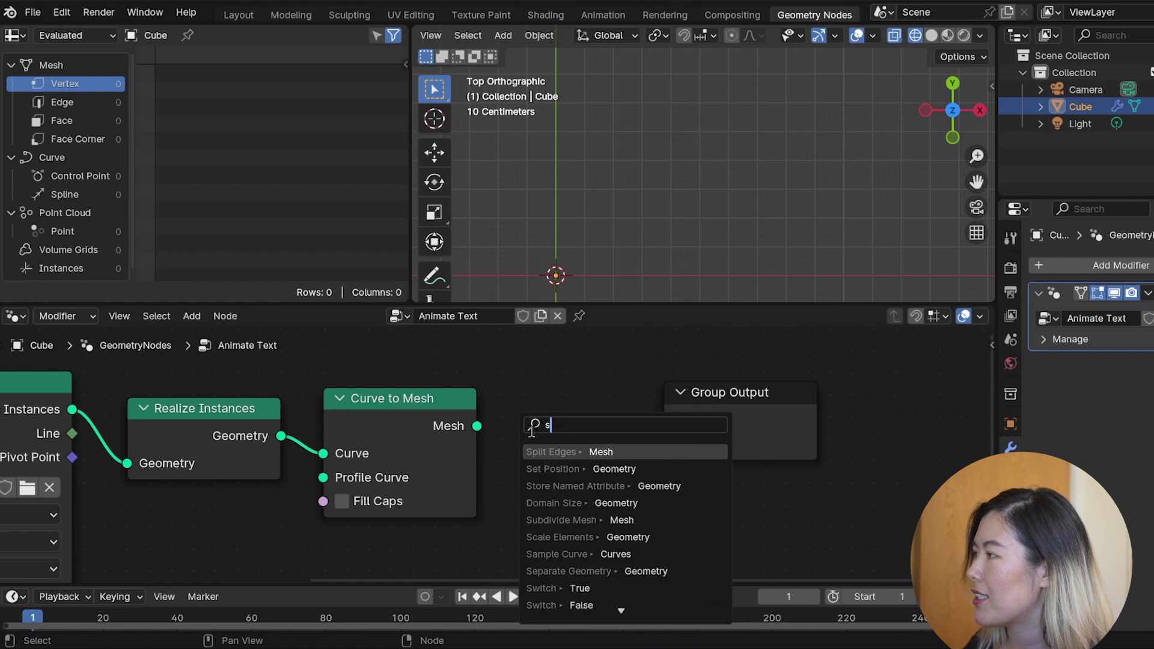
text(plit)
key(Return)
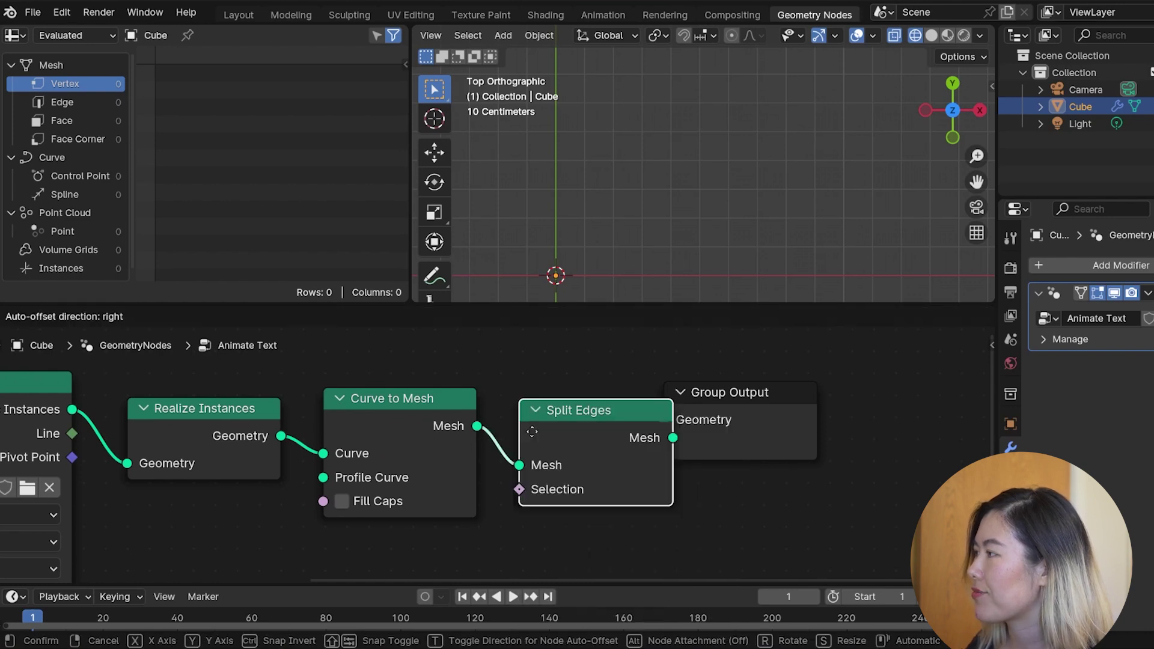
click(527, 493)
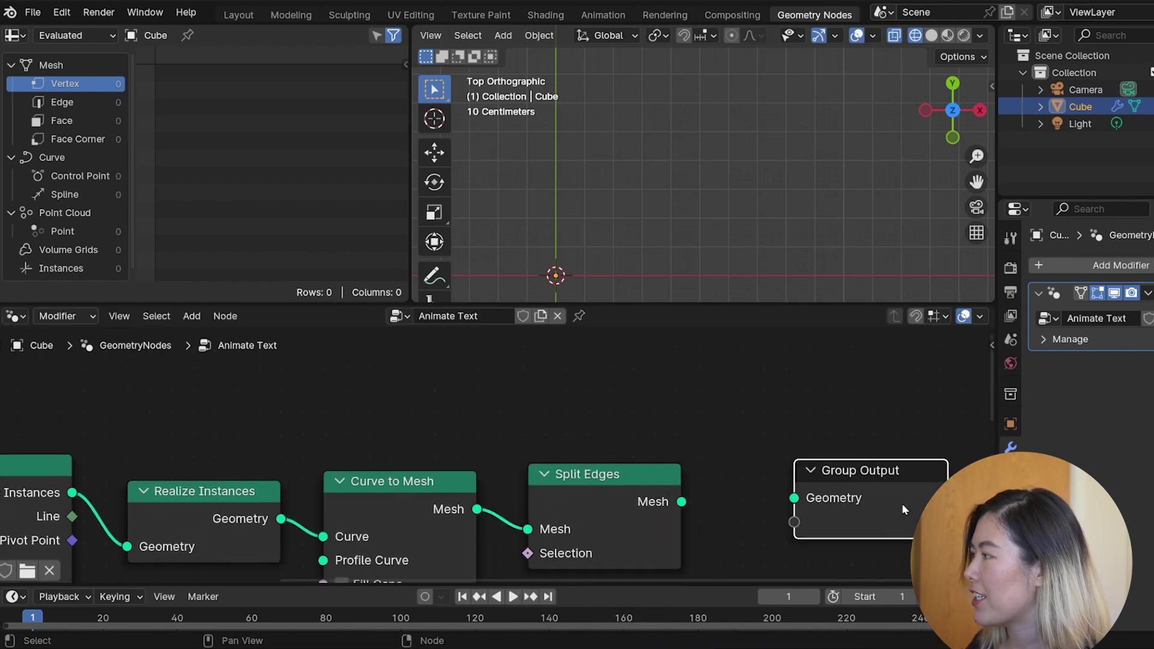
middle_drag(717, 459, 650, 389)
ctrl+shift+click(583, 417)
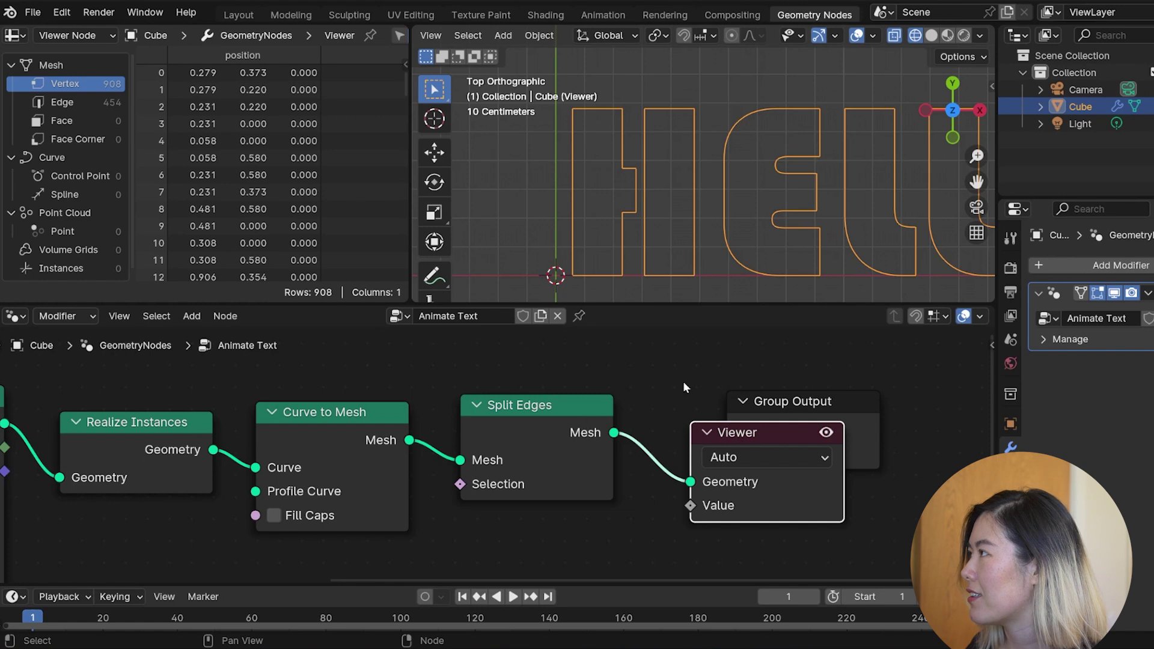
Annotate the separated edges of the letter H, circling the corner where two of them meet at the baseline.
click(434, 277)
drag(572, 112, 570, 114)
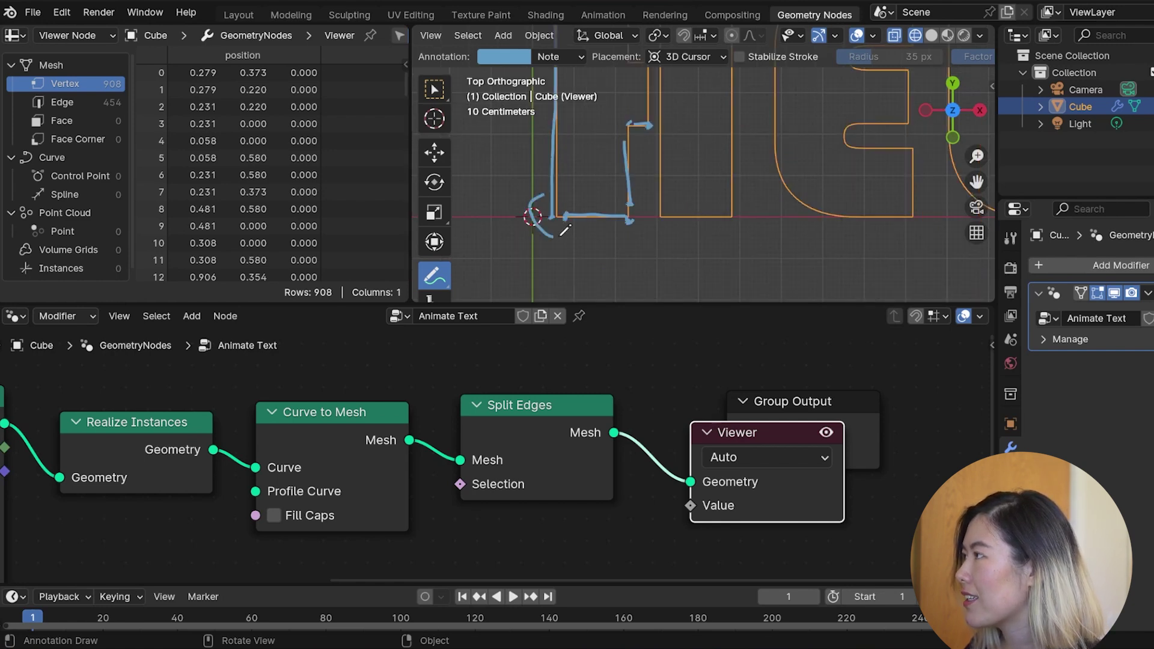
key(ctrl+z)
mouse_move(540, 210)
mouse_down()
mouse_move(570, 240)
mouse_move(532, 203)
mouse_up()
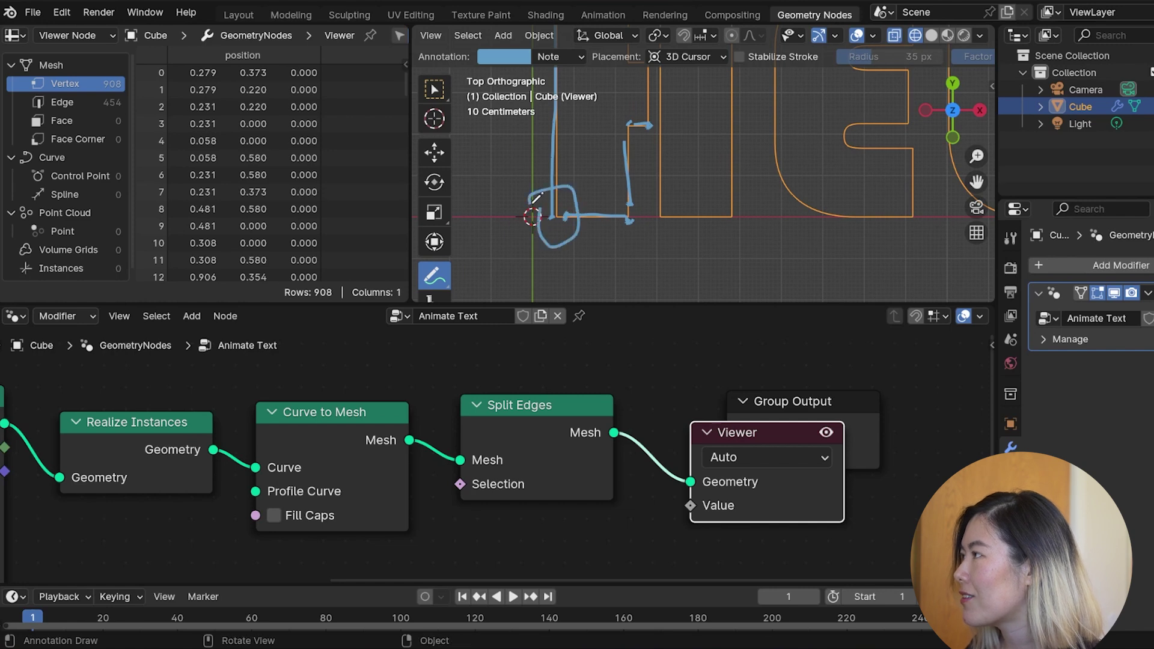
scroll(578, 234, up, 3)
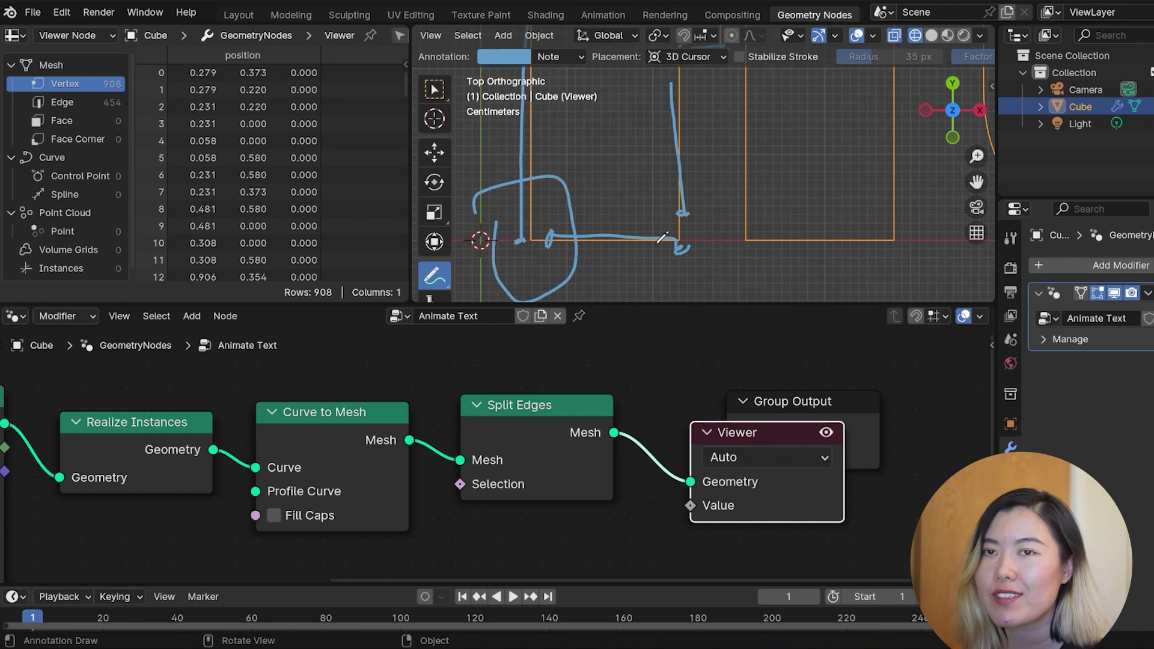
scroll(663, 237, down, 5)
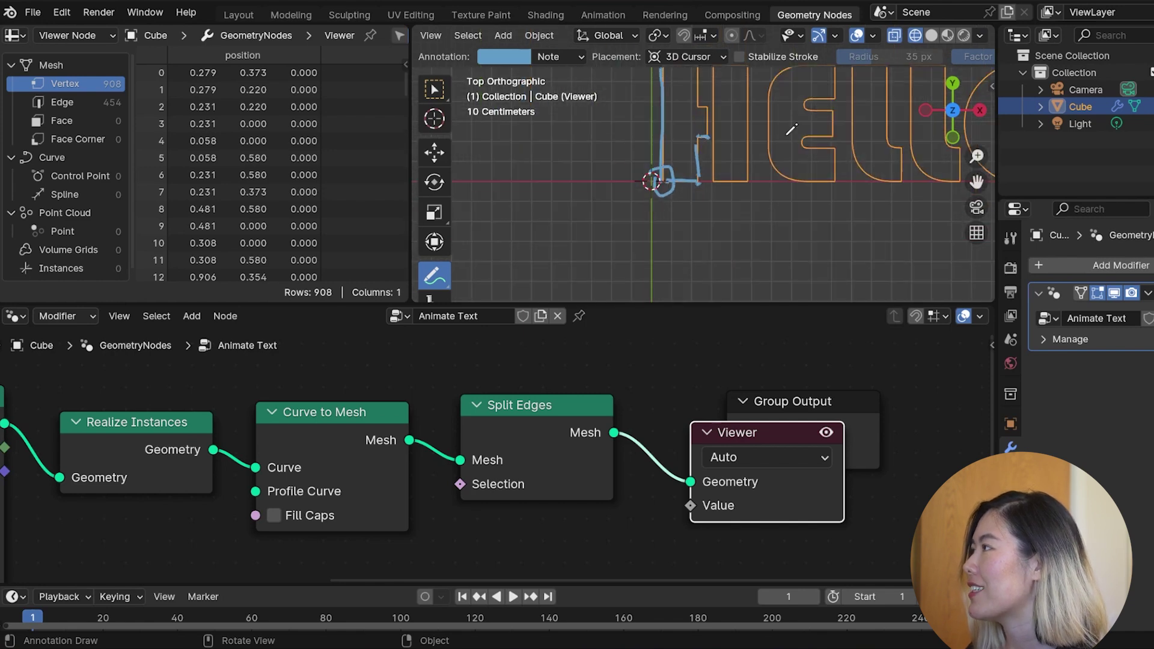
scroll(662, 225, down, 5)
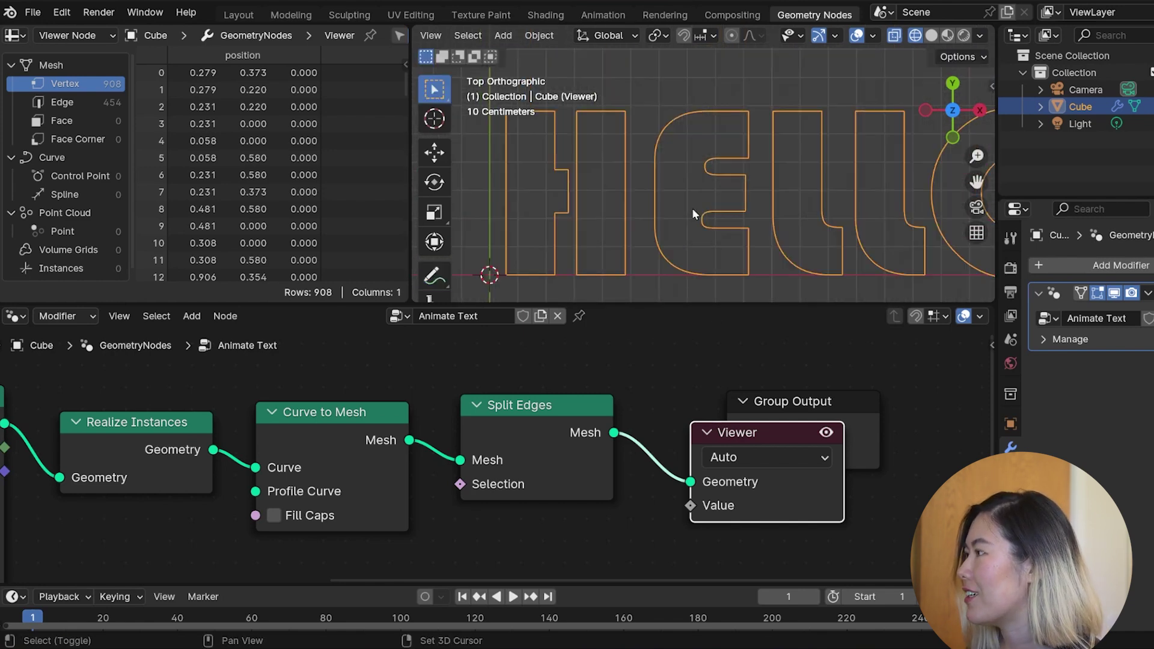
Make room before the Viewer and Group Output, and insert a Mesh to Curve node after Split Edges.
middle_drag(657, 492, 489, 491)
drag(630, 431, 822, 351)
drag(601, 398, 813, 455)
key(shift+a)
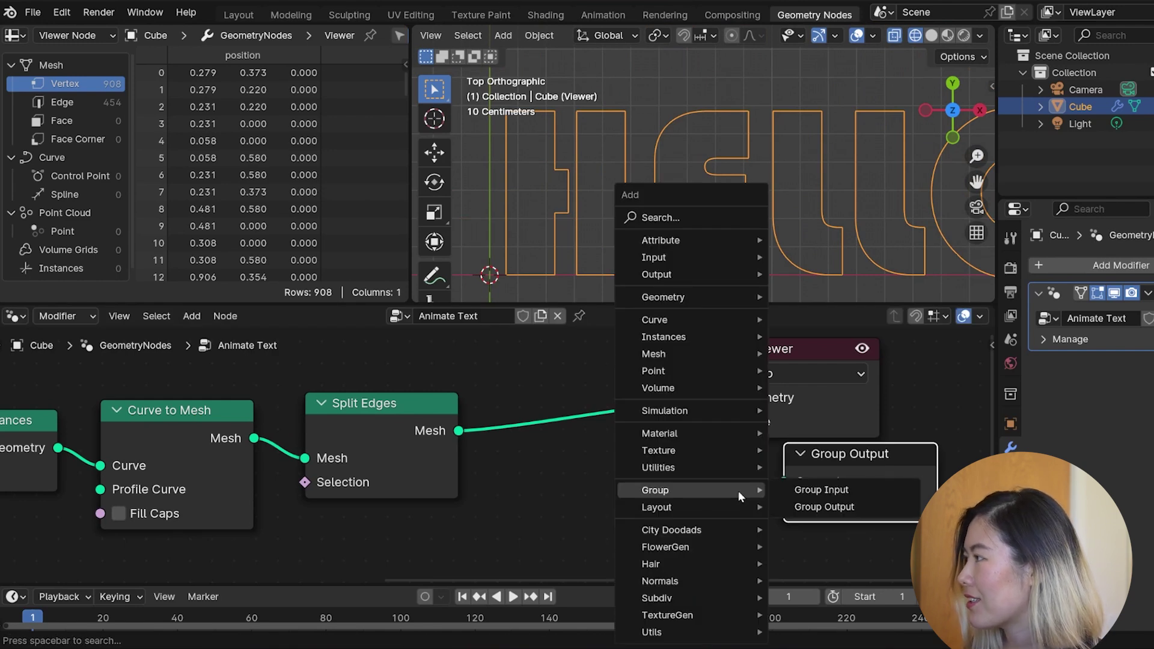
text(mesh to cu)
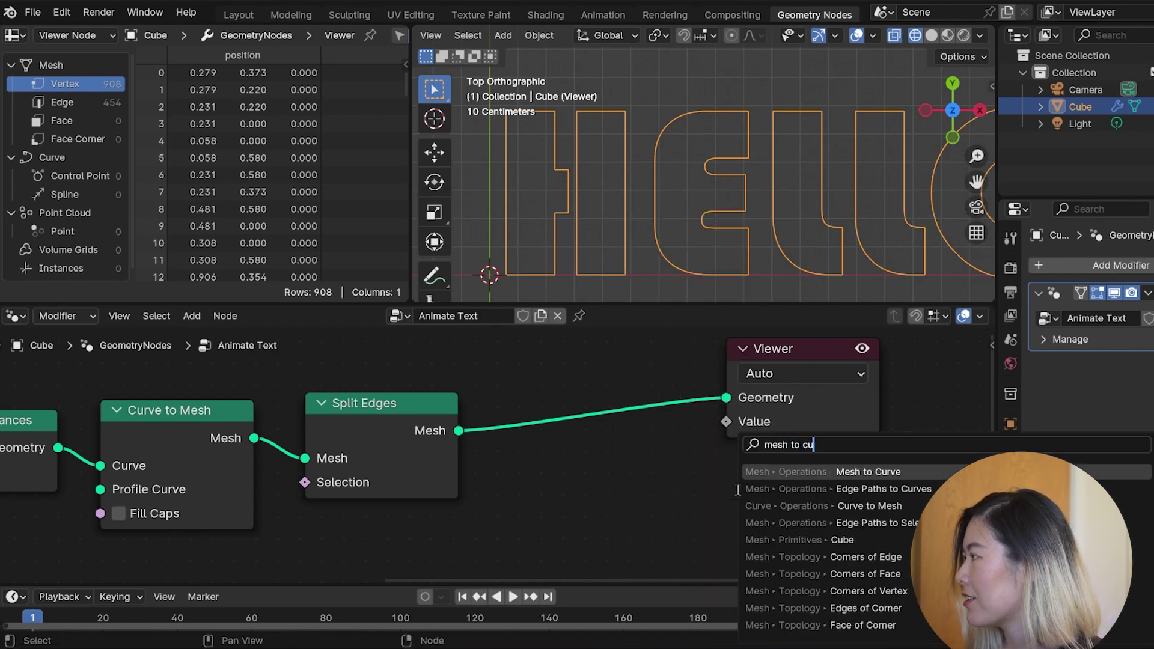
key(Return)
click(600, 429)
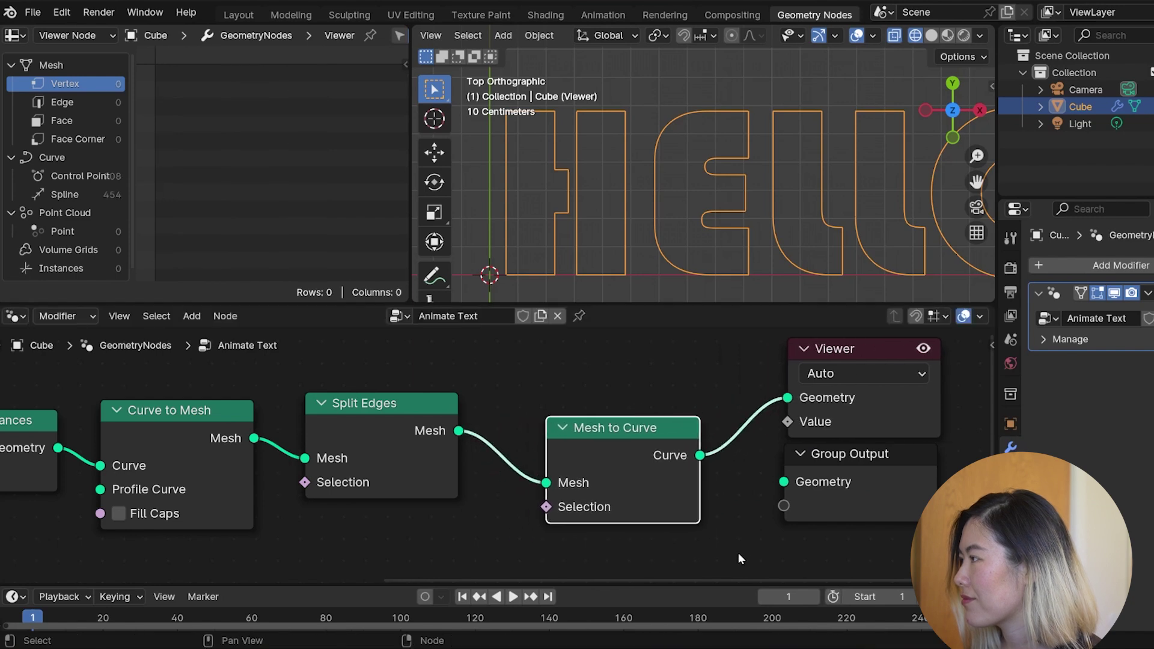
Move the Group Output further along and insert a Resample Curve node between Mesh to Curve and the Viewer.
middle_drag(744, 555, 499, 546)
drag(628, 450, 805, 453)
key(shift+a)
text(sampe)
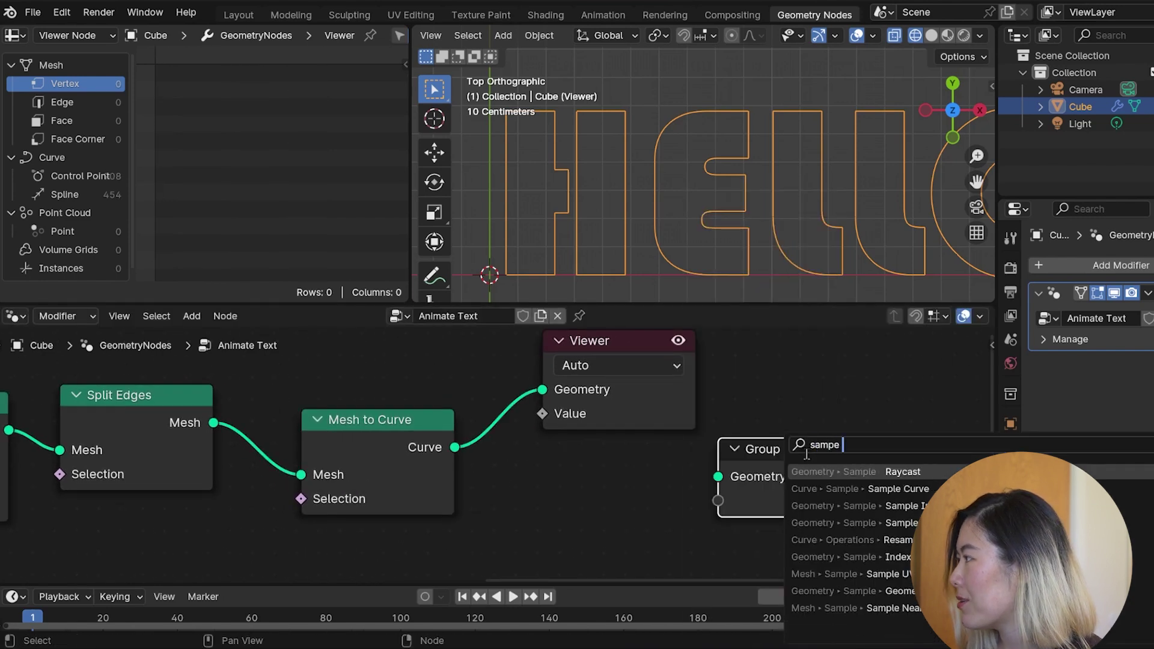
key(Return)
key(Escape)
key(shift+a)
text(resam)
key(Return)
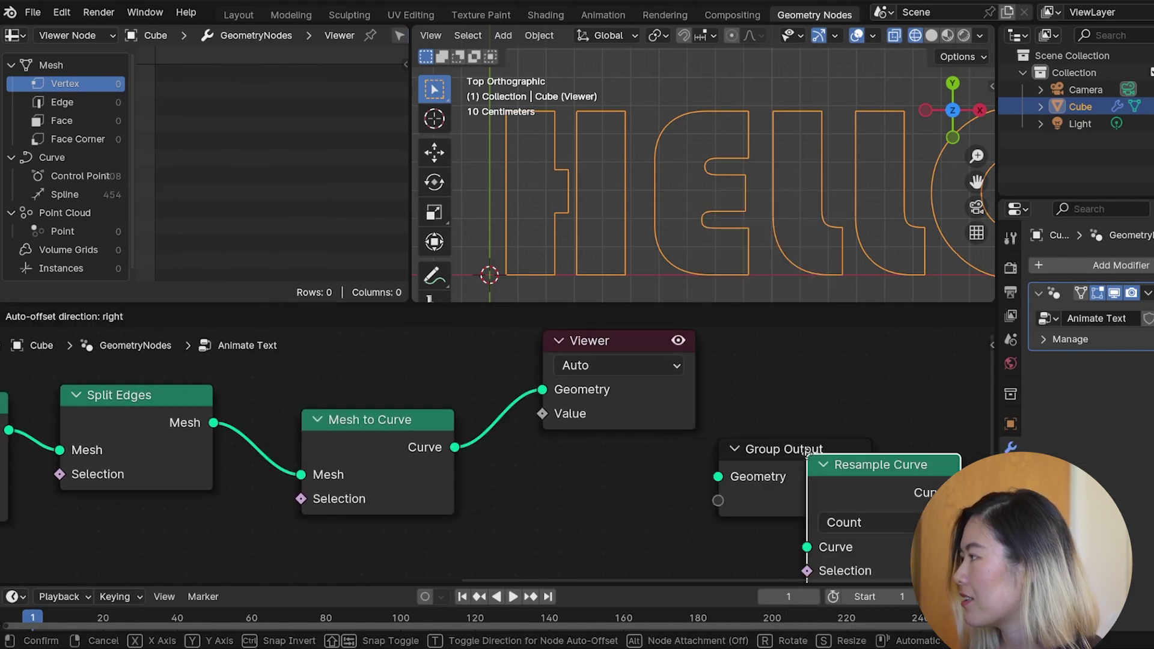
click(533, 409)
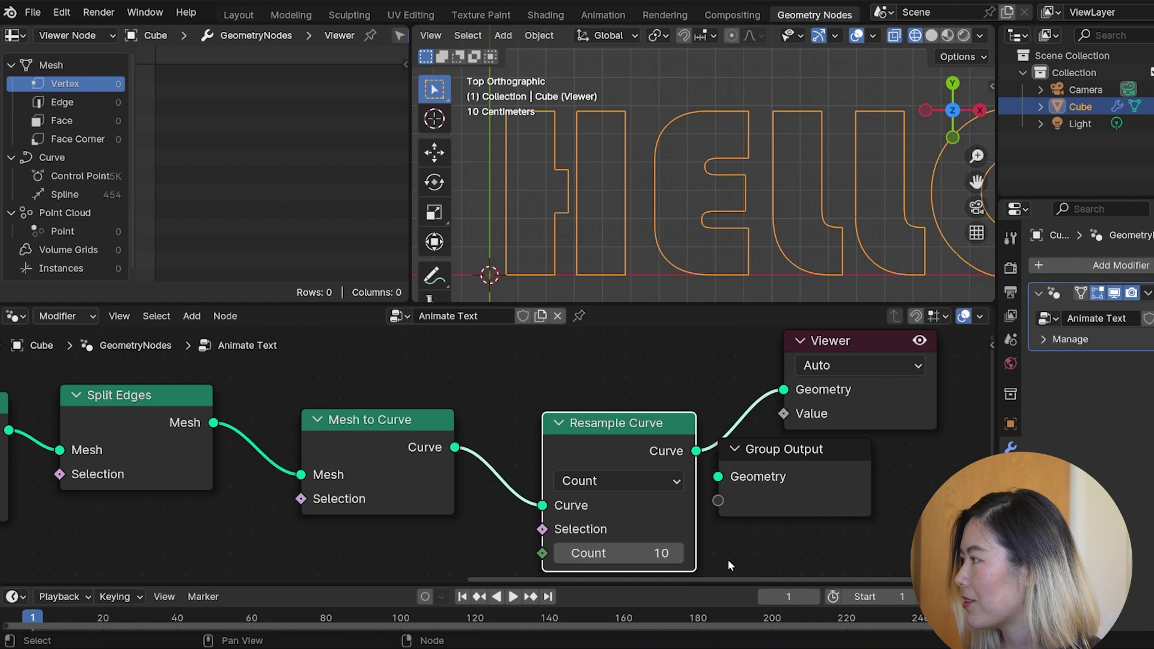
Add a Spline Length node beneath the main node chain, ahead of Resample Curve.
middle_drag(734, 541, 801, 457)
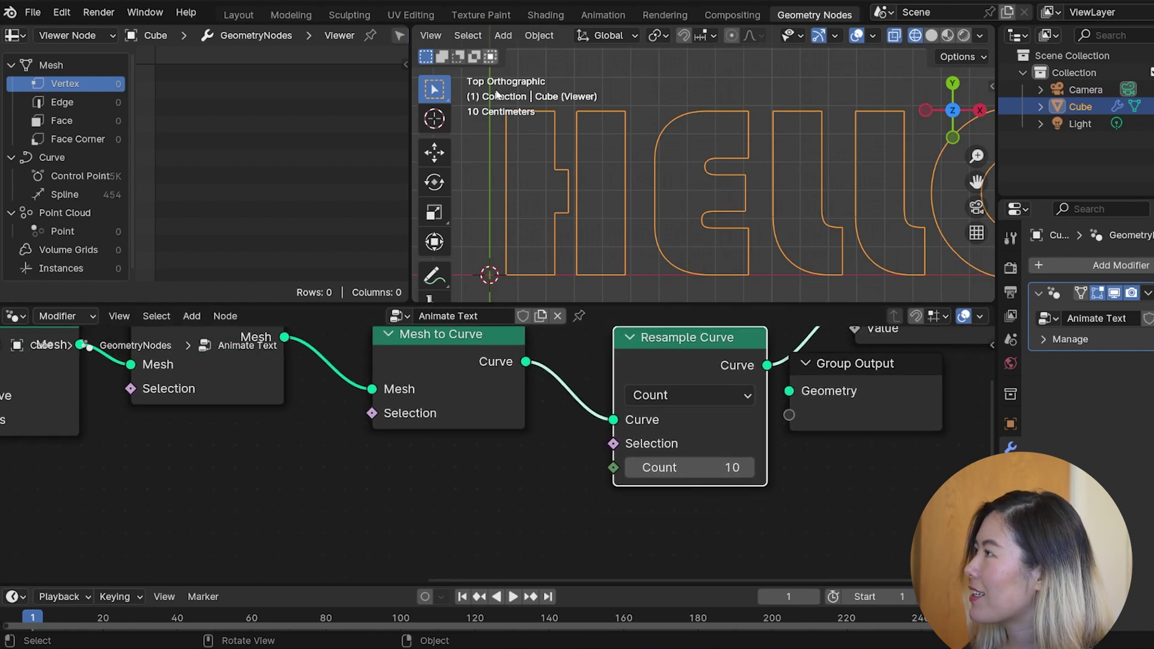
click(491, 498)
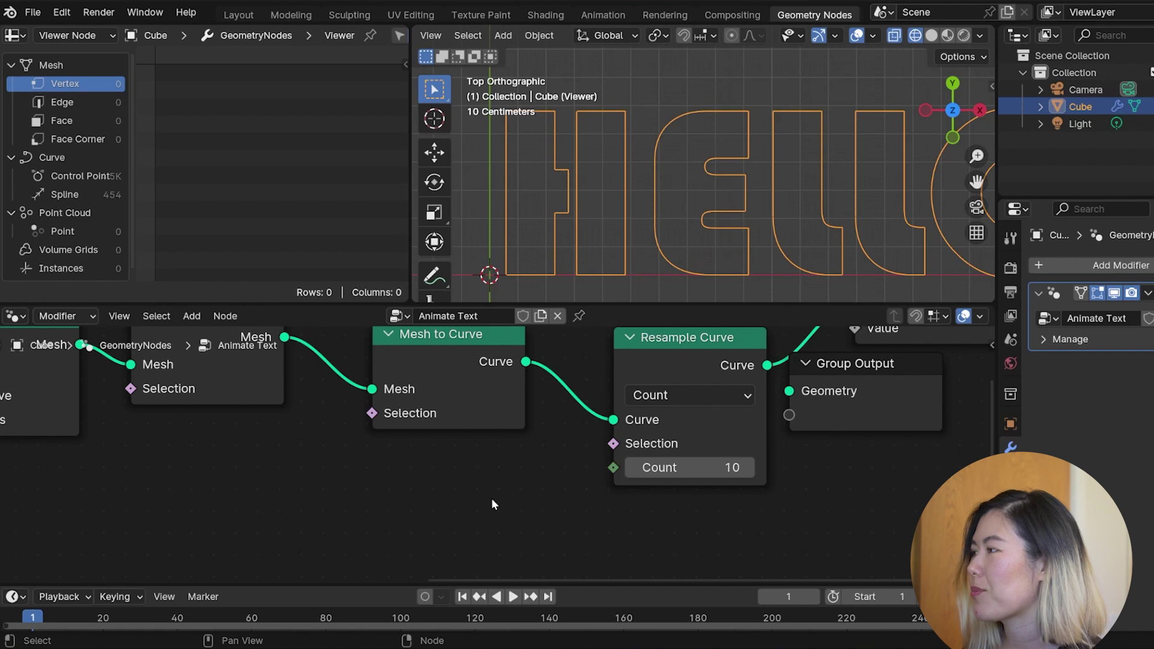
key(shift+a)
text(spline)
key(Return)
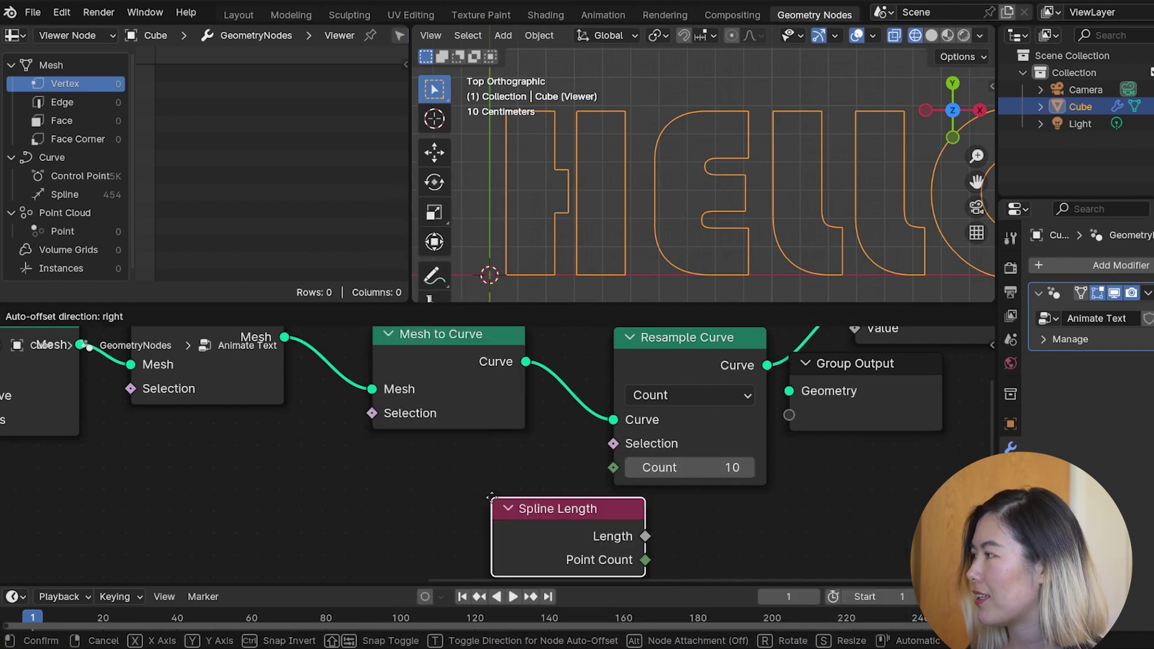
click(137, 488)
Feed the Spline Length's Length into a new Multiply math node and set its multiplier to 62.2.
drag(288, 519, 335, 523)
text(mul)
key(Return)
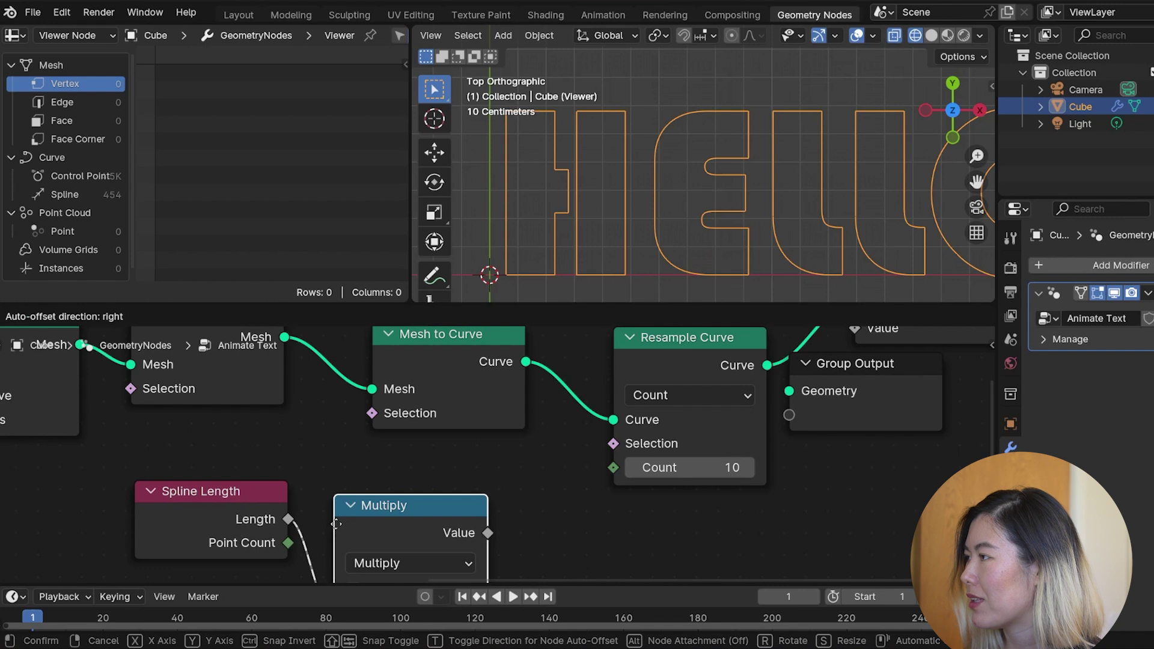
click(336, 523)
middle_drag(335, 524, 319, 406)
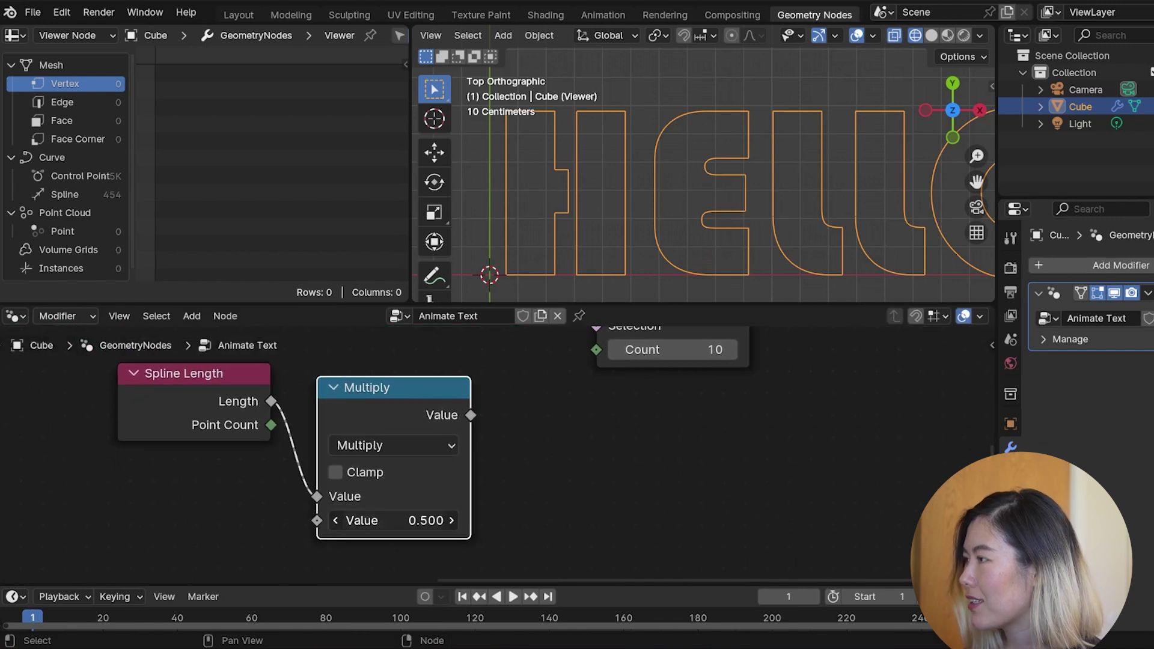
drag(373, 520, 384, 513)
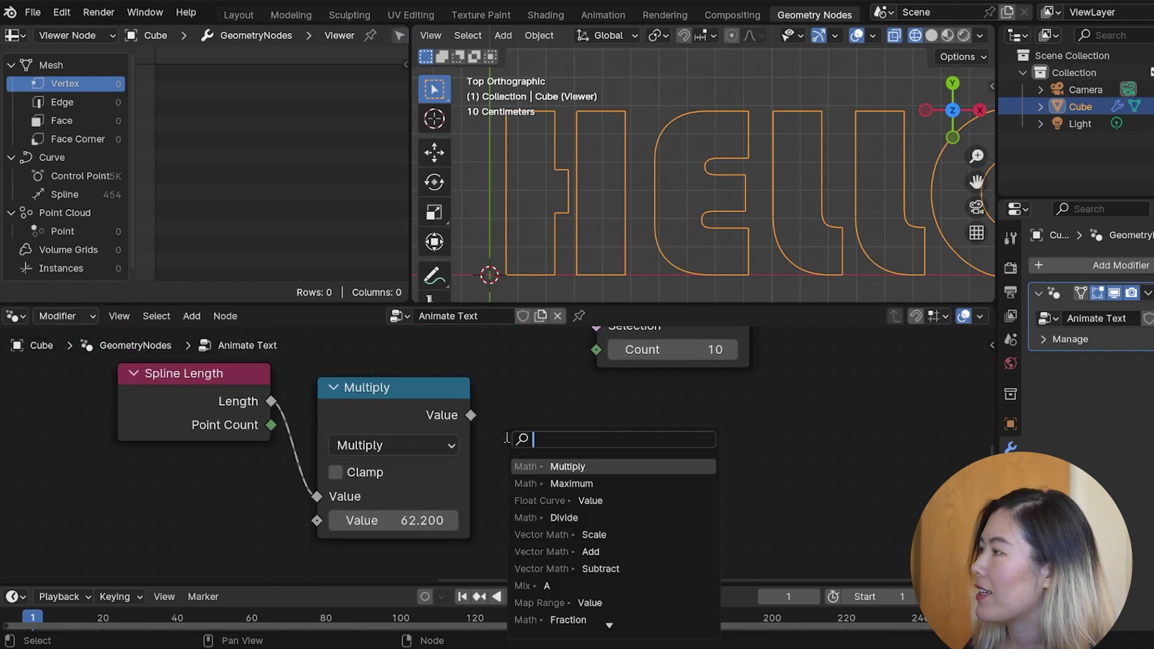
Feed the Multiply result into a new Maximum math node and set its second value to 2.
text(max)
key(Return)
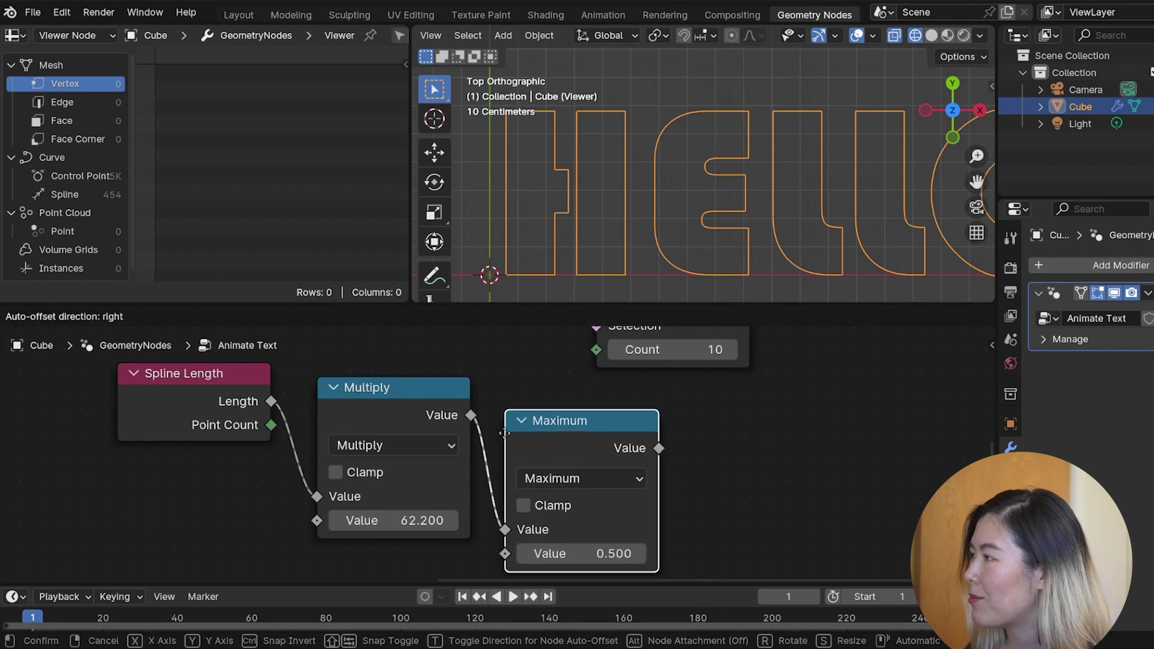
click(502, 423)
middle_drag(711, 434, 688, 433)
click(587, 541)
text(2)
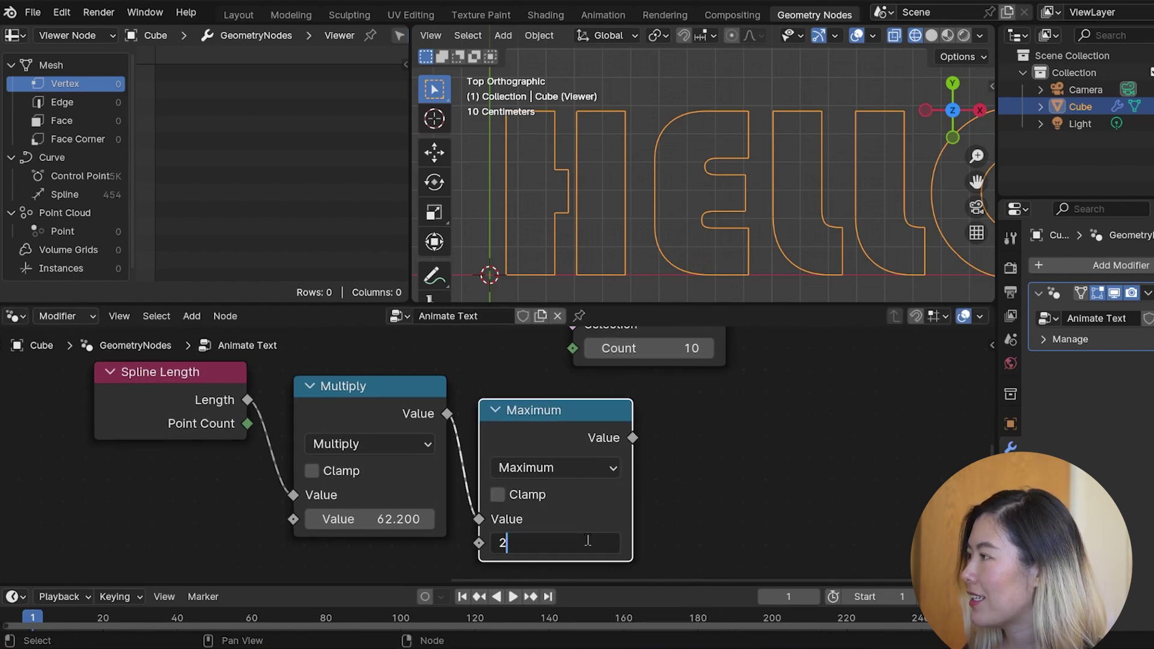
key(Return)
Connect the Maximum node's value to the Count input of Resample Curve.
middle_drag(664, 480, 662, 520)
drag(631, 478, 570, 389)
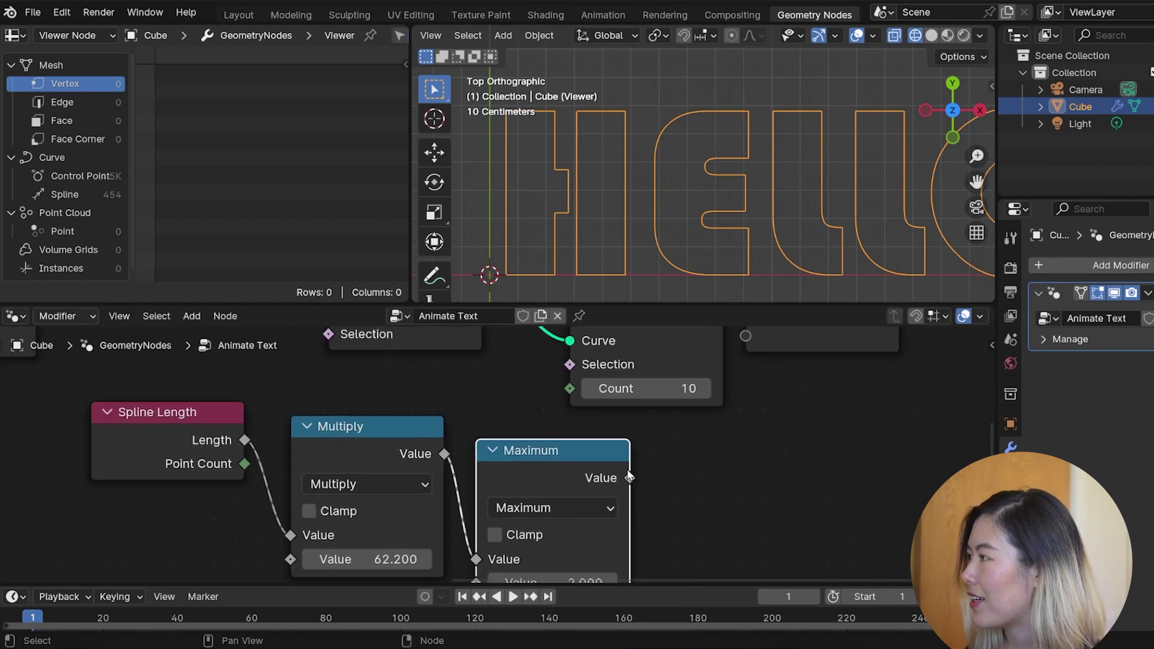
scroll(756, 506, down, 1)
middle_drag(720, 435, 669, 455)
scroll(756, 505, down, 2)
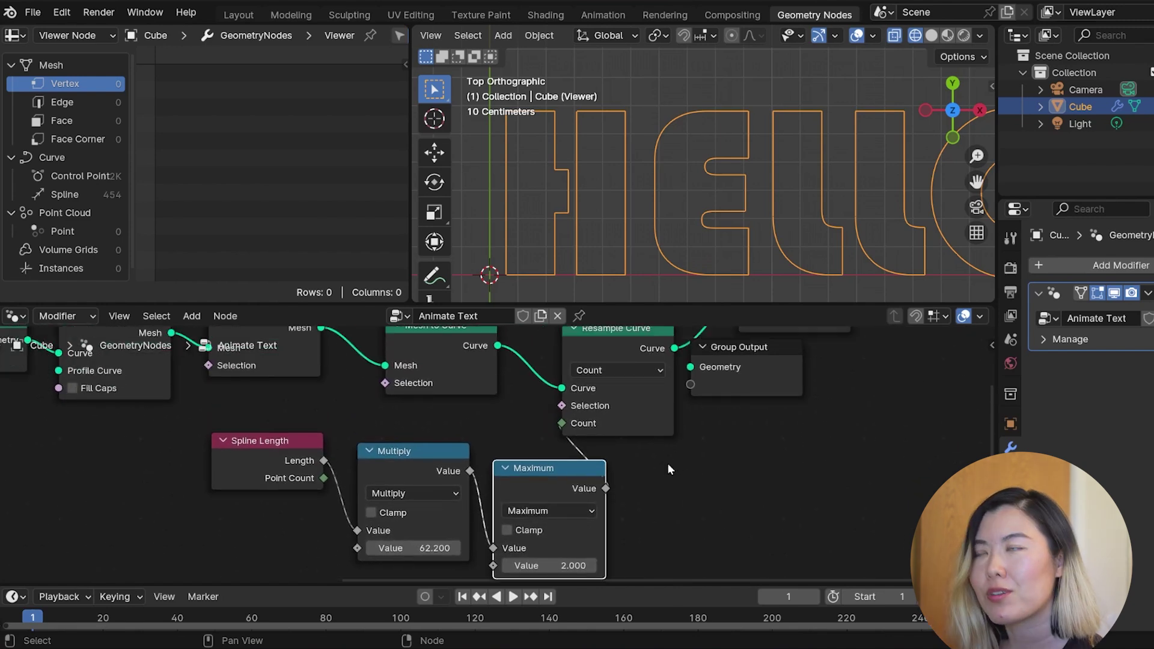
Move the Viewer and Group Output nodes away from Resample Curve to free space between them.
middle_drag(663, 435, 525, 543)
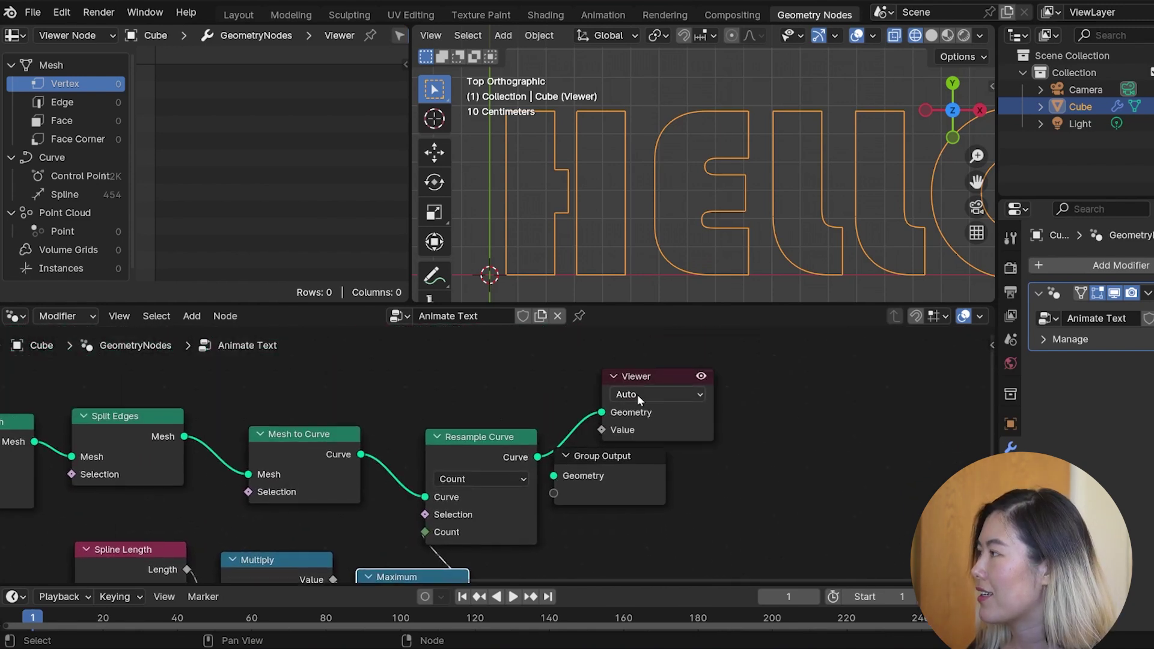
drag(685, 375, 912, 416)
drag(644, 463, 988, 527)
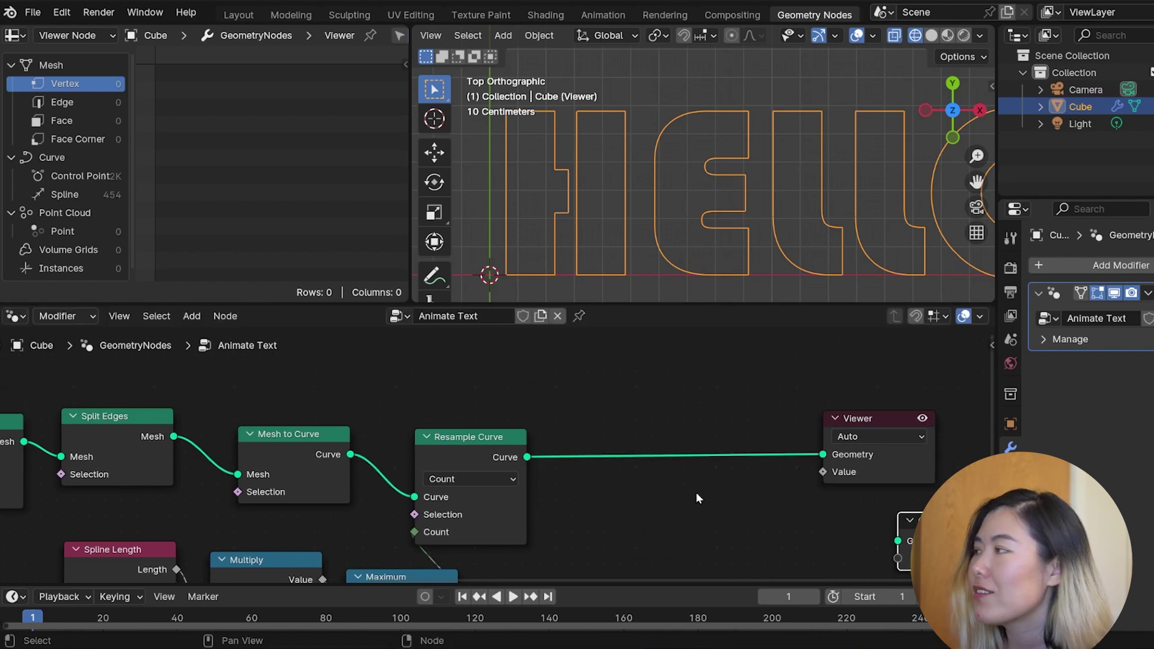
Insert an Instance on Points node between Resample Curve and the Viewer.
key(shift+a)
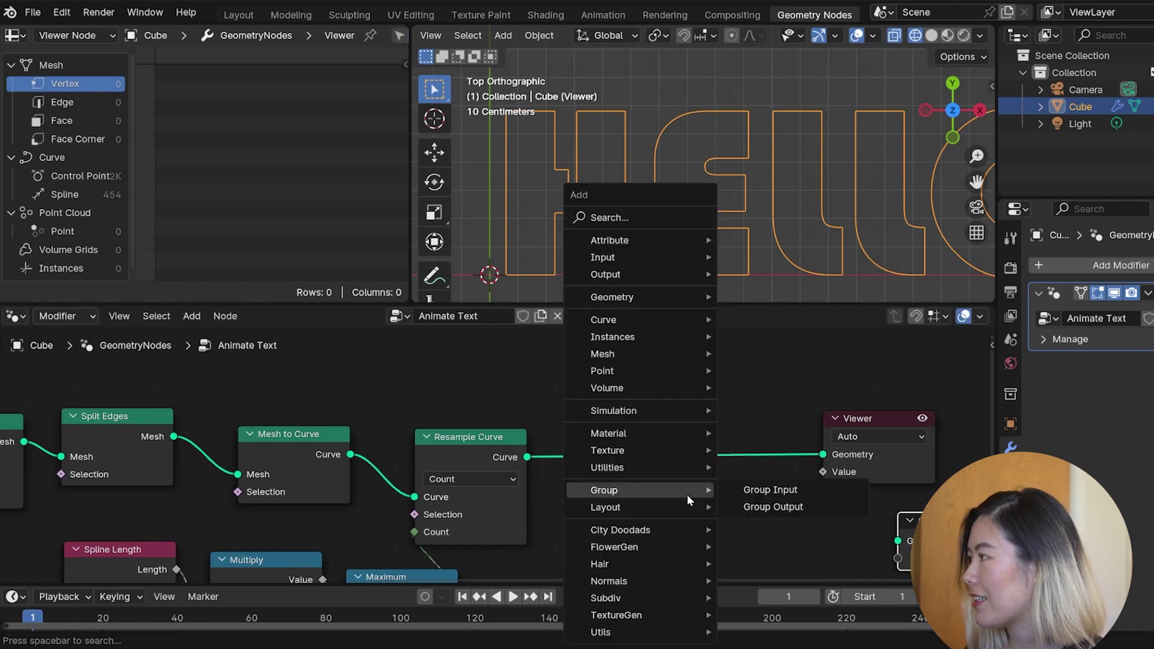
text(Instance on p)
key(Return)
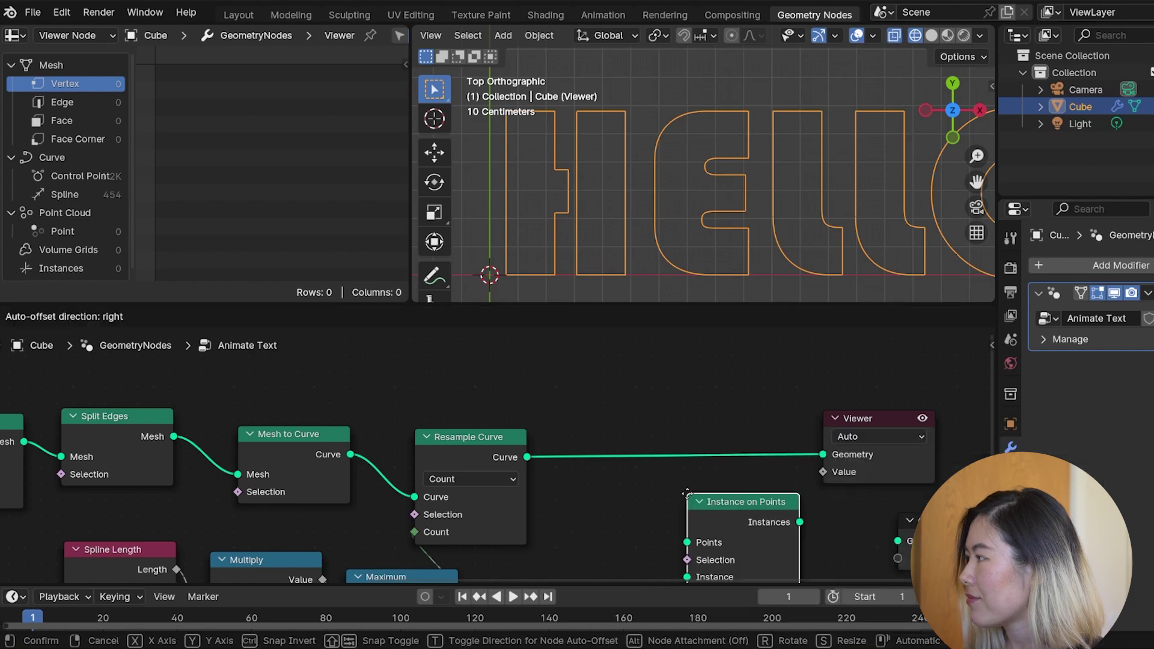
click(603, 419)
Use a new Ico Sphere with a 0.01 m radius as the instance and examine the point spacing along the letters.
key(shift+a)
text(Ico)
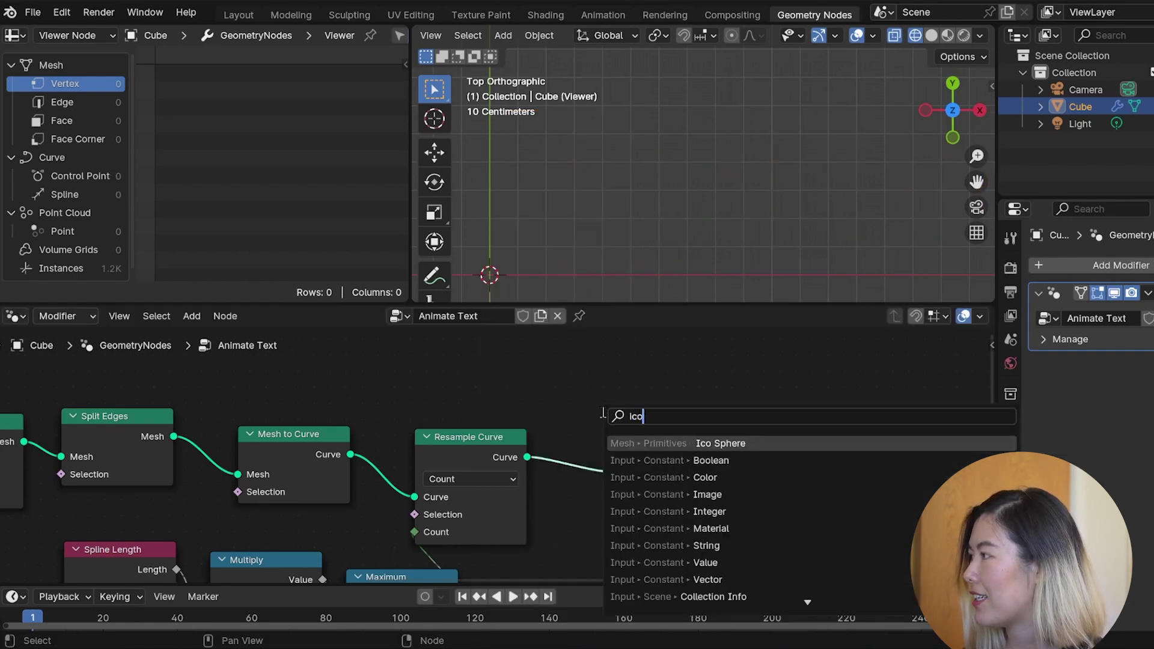
key(Return)
click(463, 357)
drag(561, 362, 610, 539)
double_click(522, 398)
text(0.)
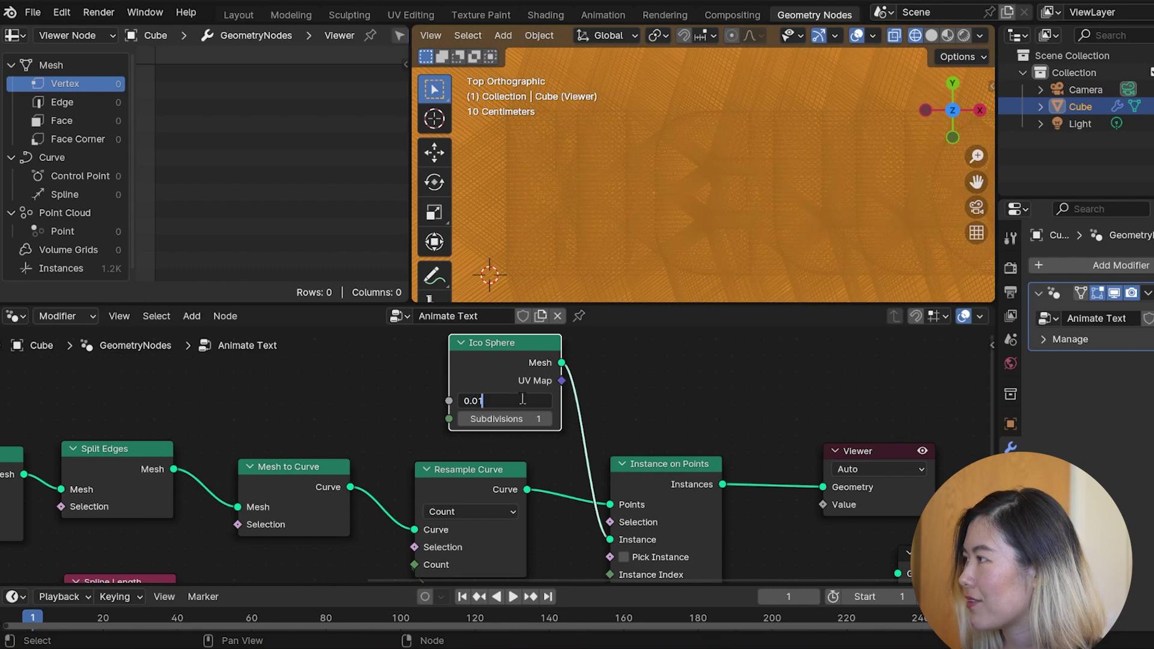
text(01)
key(Return)
scroll(632, 183, down, 2)
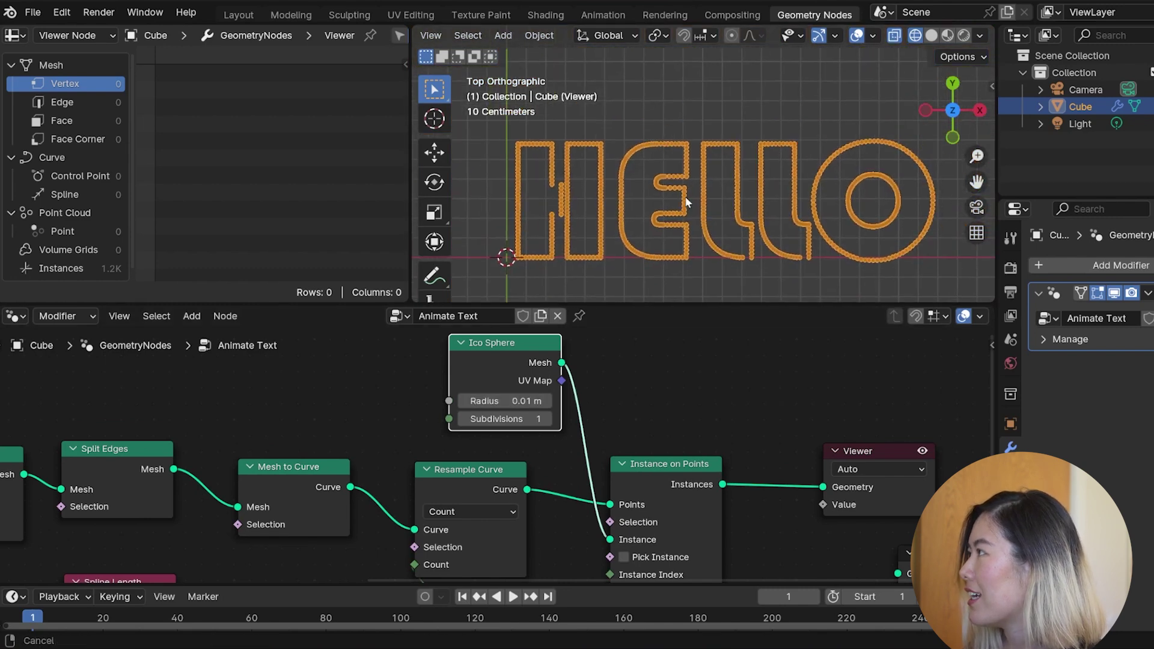
scroll(716, 192, up, 6)
scroll(716, 192, down, 4)
mouse_move(549, 217)
shift+middle_down()
mouse_move(679, 193)
mouse_move(549, 210)
shift+middle_up()
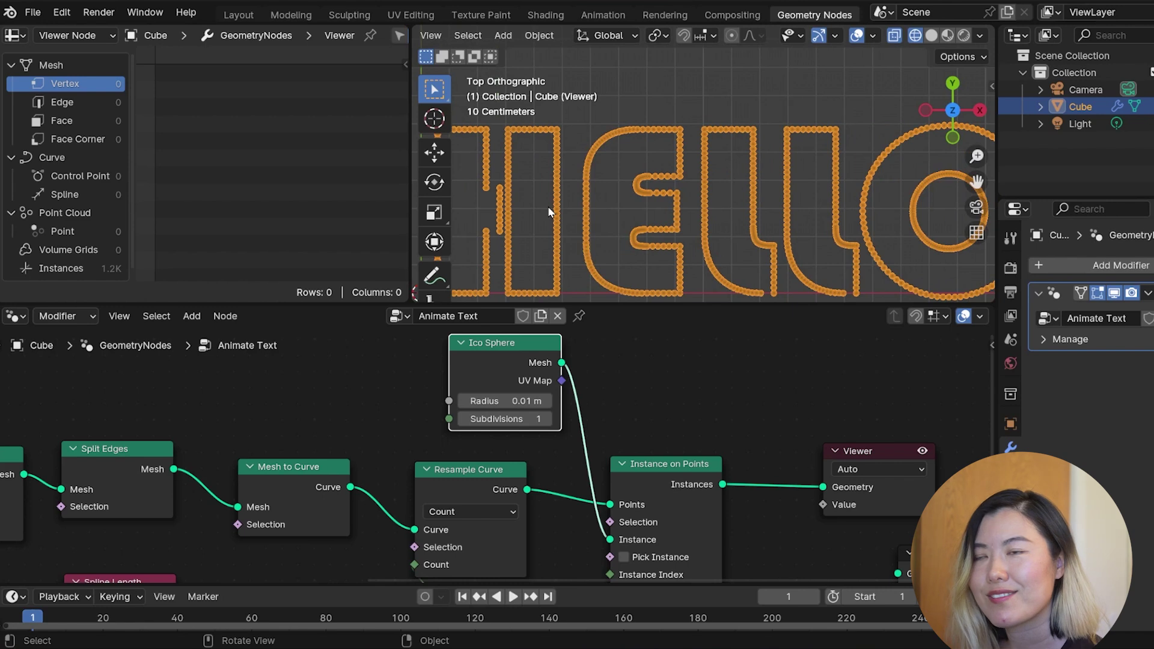
Delete the Ico Sphere and Instance on Points nodes and preview the Resample Curve output directly.
key(x)
click(667, 492)
key(x)
middle_drag(778, 533, 736, 470)
ctrl+shift+click(441, 409)
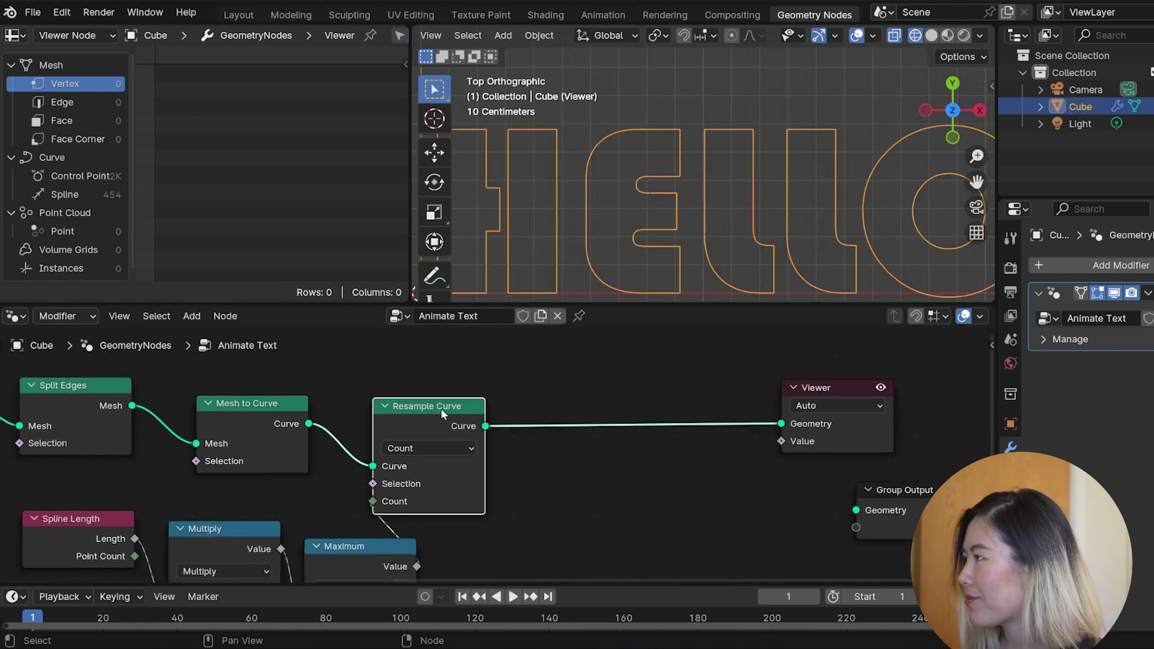
middle_drag(653, 505, 643, 496)
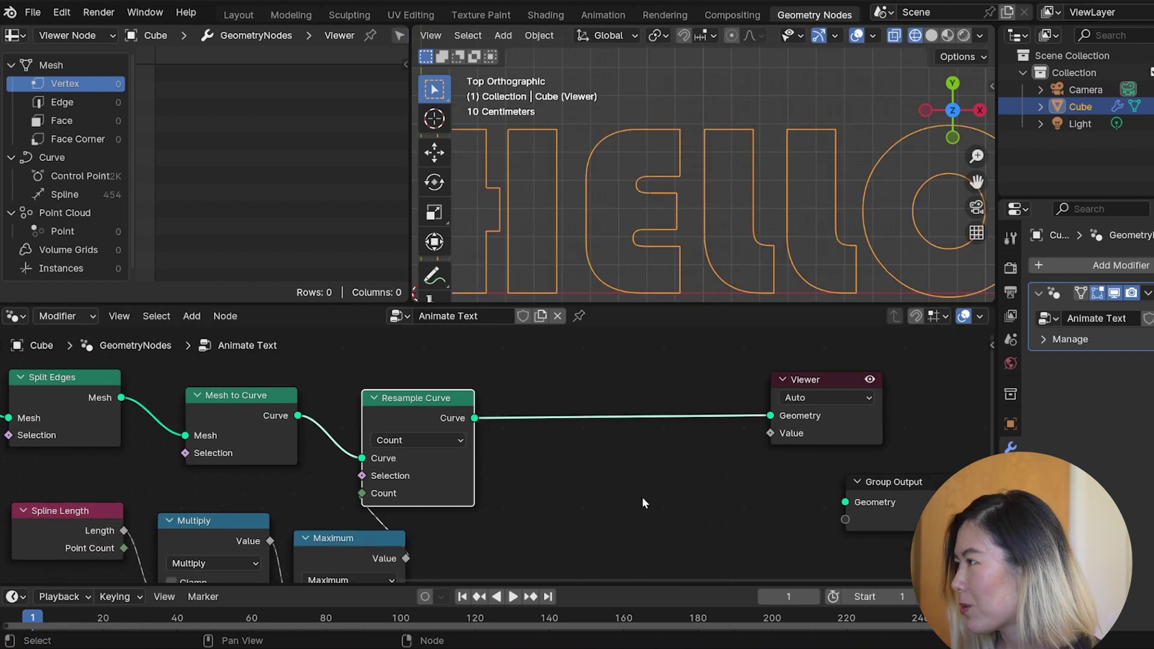
Insert a Curve to Mesh node between Resample Curve and the Viewer.
key(shift+a)
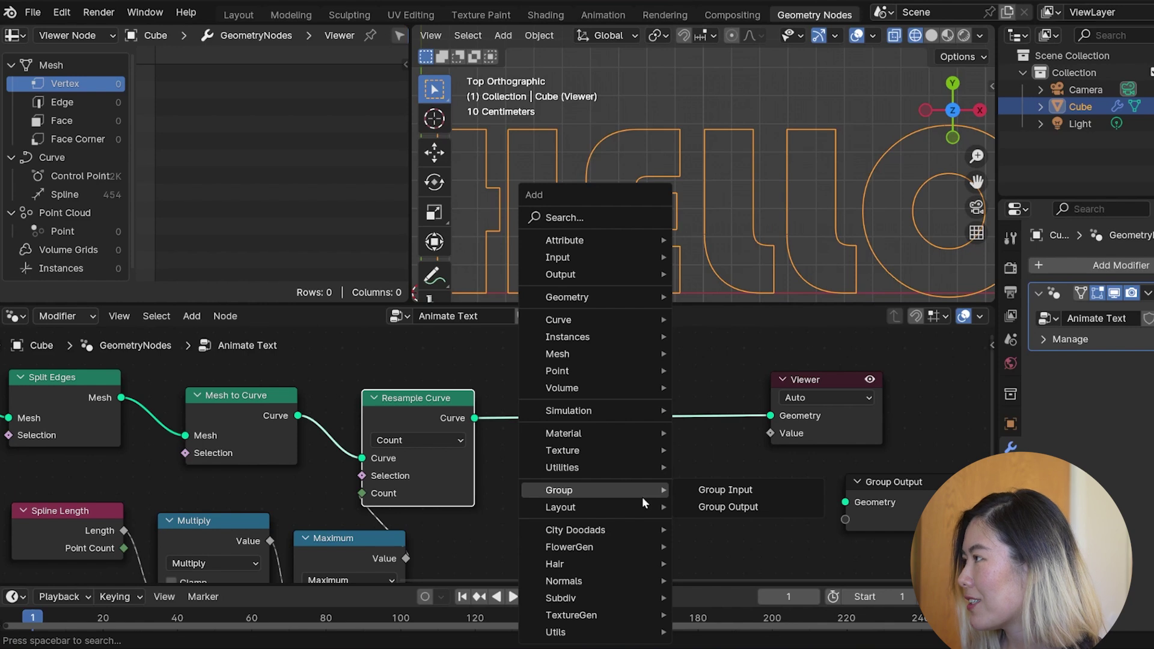
text(curve to m)
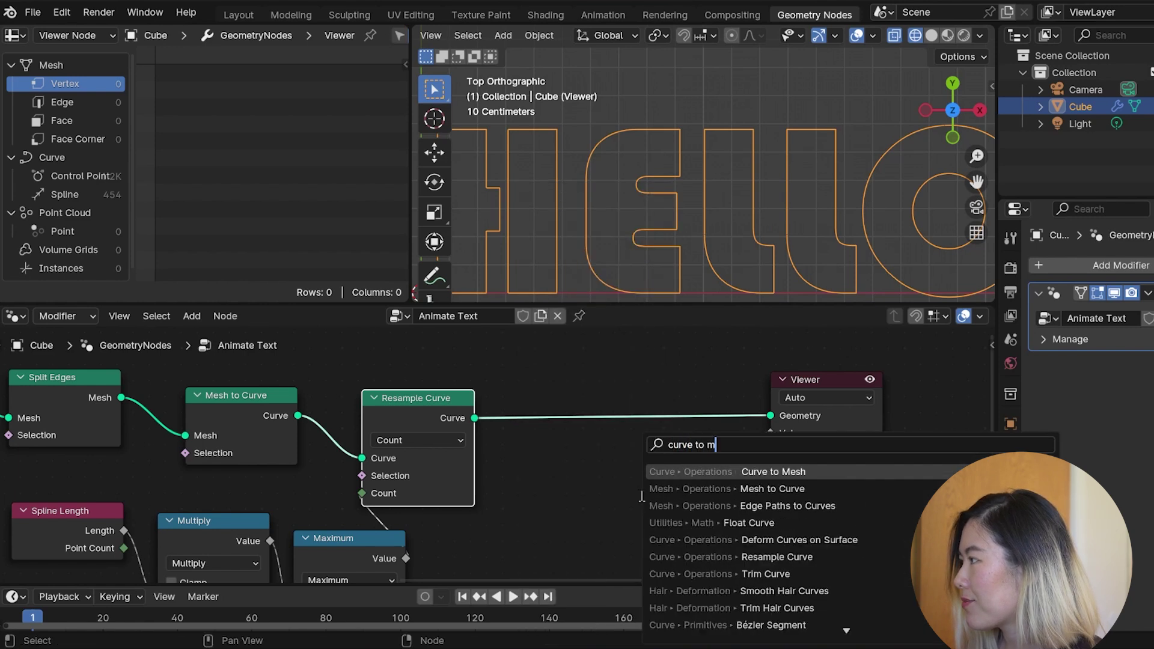
key(Return)
click(540, 401)
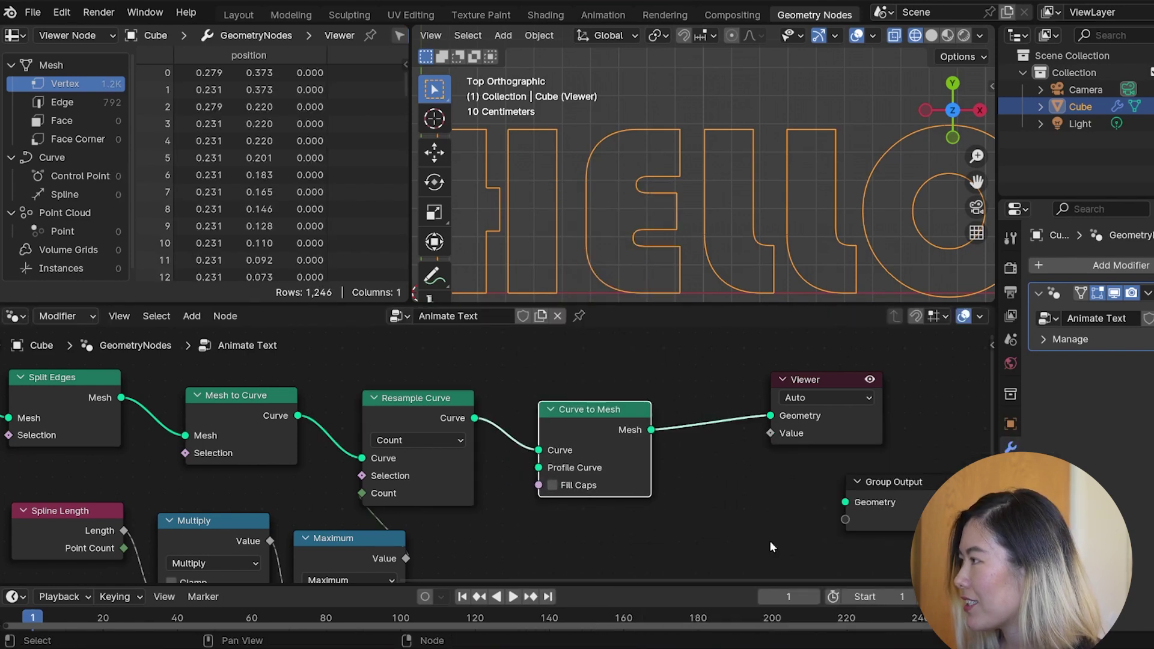
Insert a Merge by Distance node between the last Curve to Mesh node and the Viewer.
middle_drag(769, 539, 698, 536)
key(shift+a)
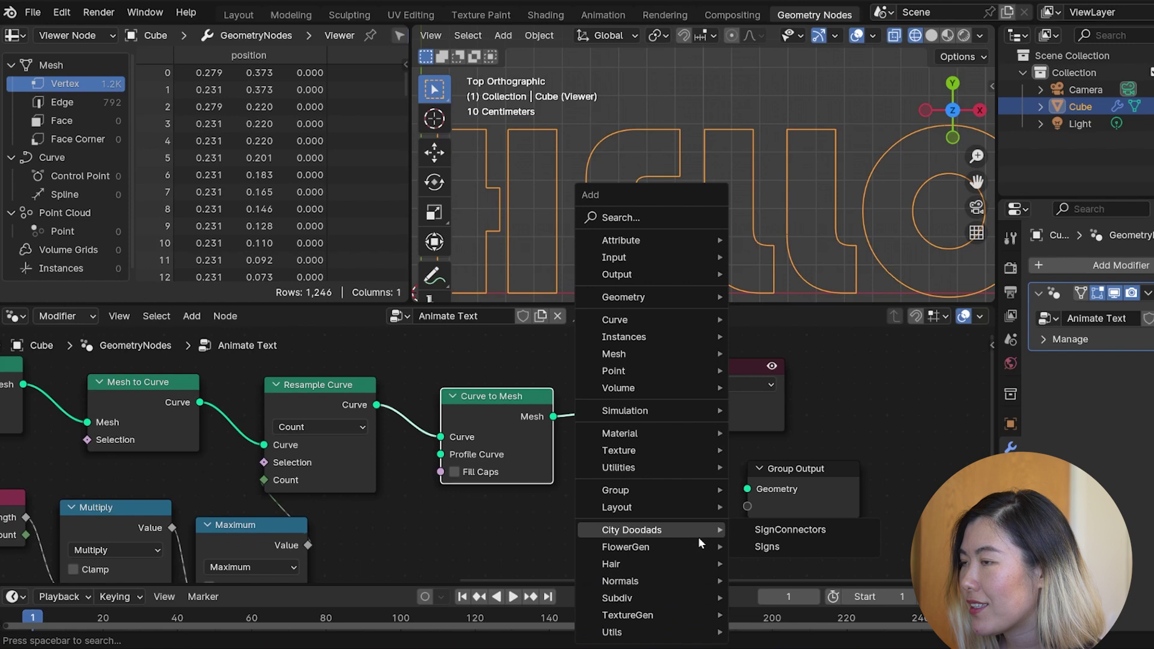
text(merge)
key(Return)
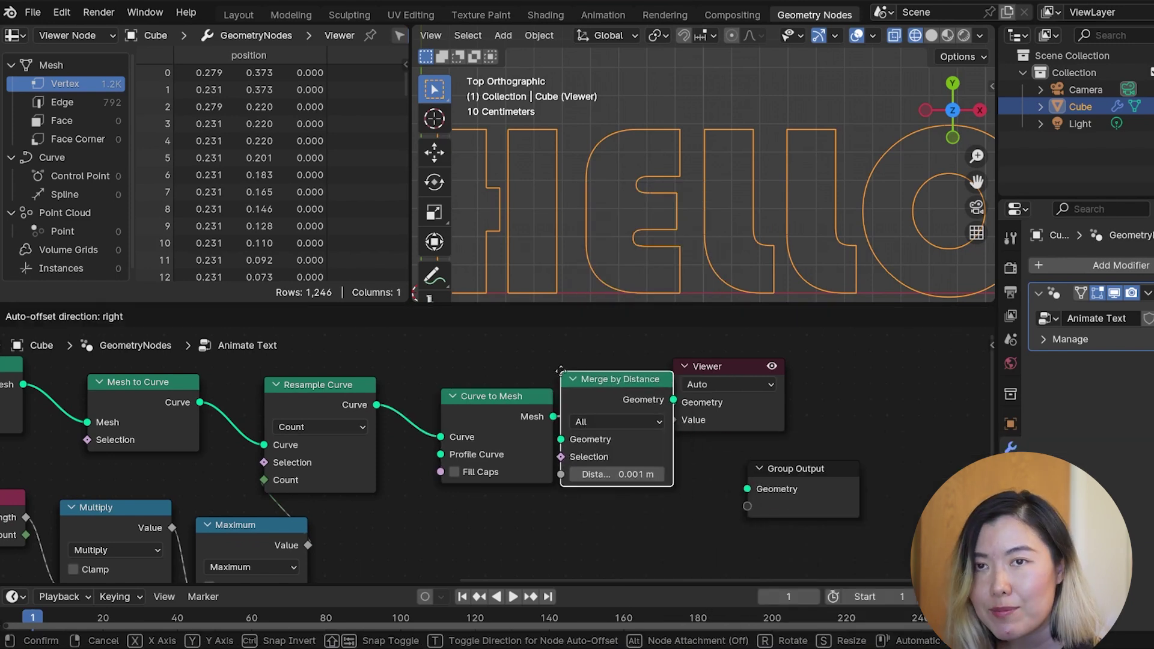
click(617, 373)
Add a Mesh to Curve node after Merge by Distance, feeding the Viewer, and move the Viewer and Group Output away to make room.
middle_drag(709, 548, 566, 536)
drag(635, 489, 824, 489)
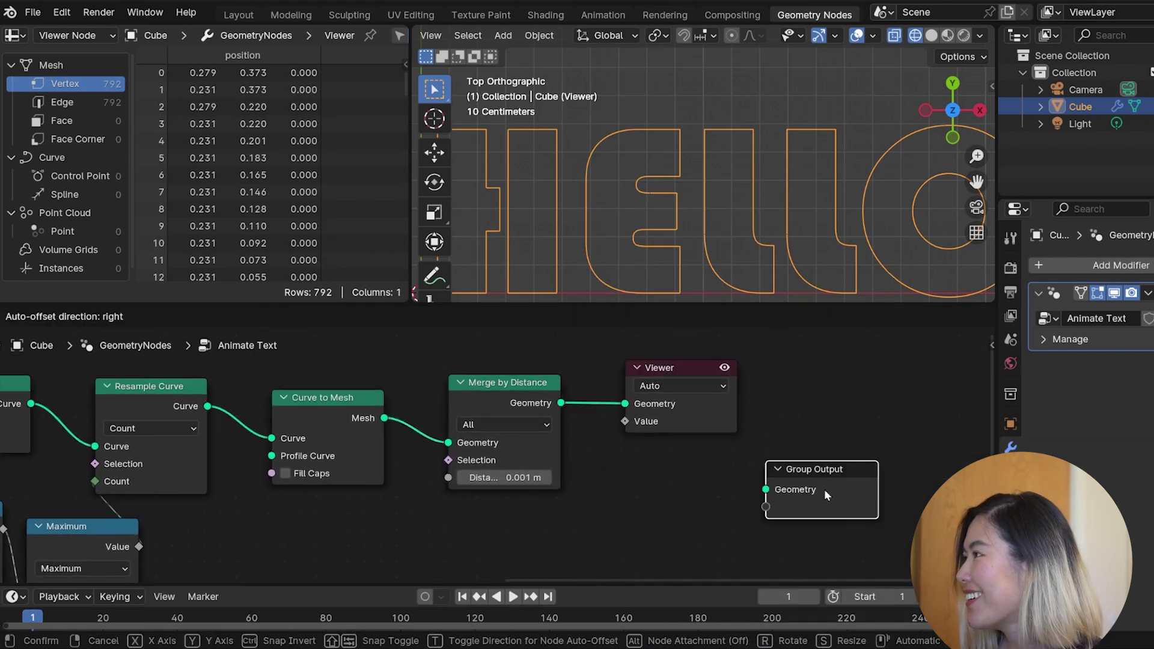
drag(562, 396, 601, 445)
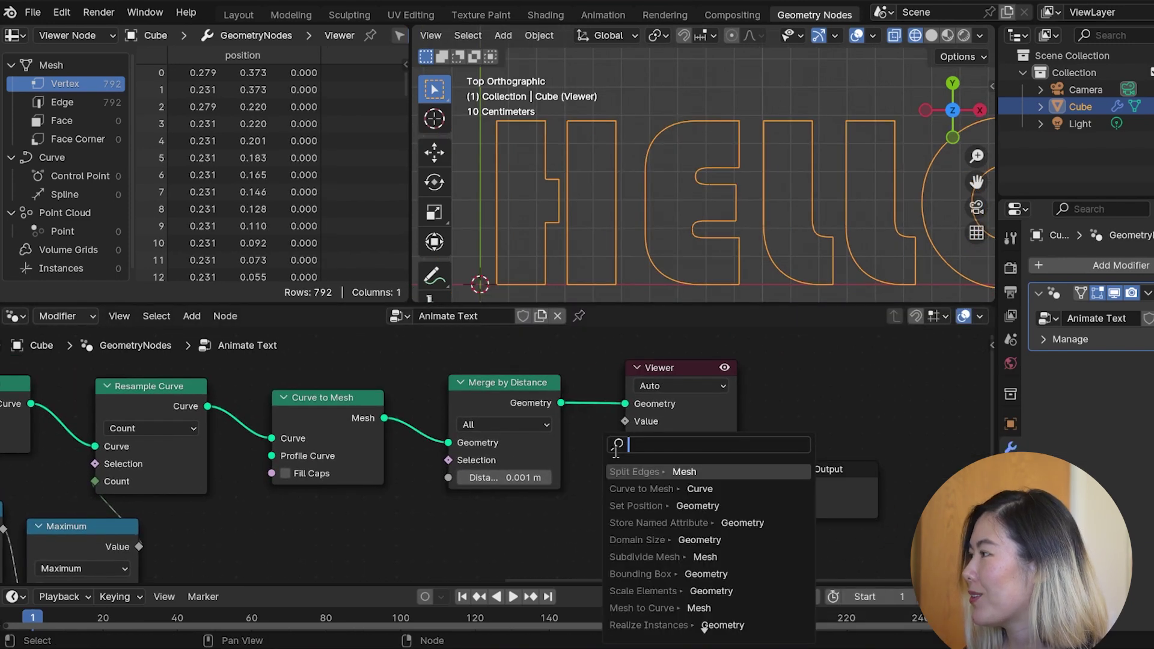
text(mesh to c)
key(Return)
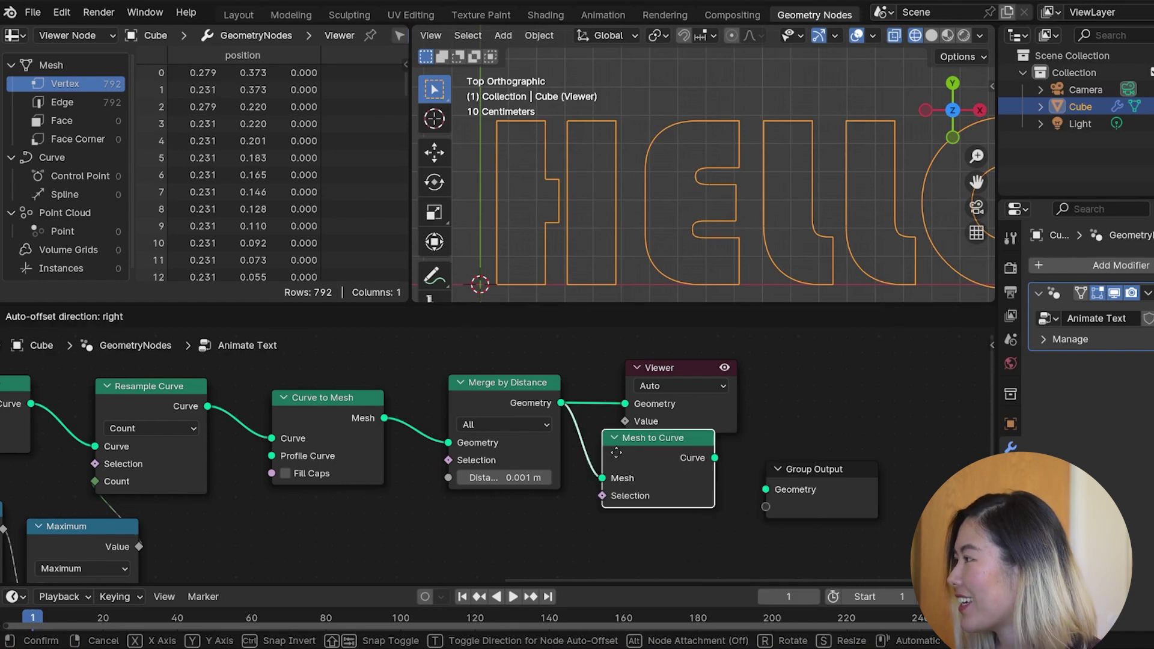
click(615, 453)
middle_drag(880, 492, 654, 502)
drag(654, 502, 834, 528)
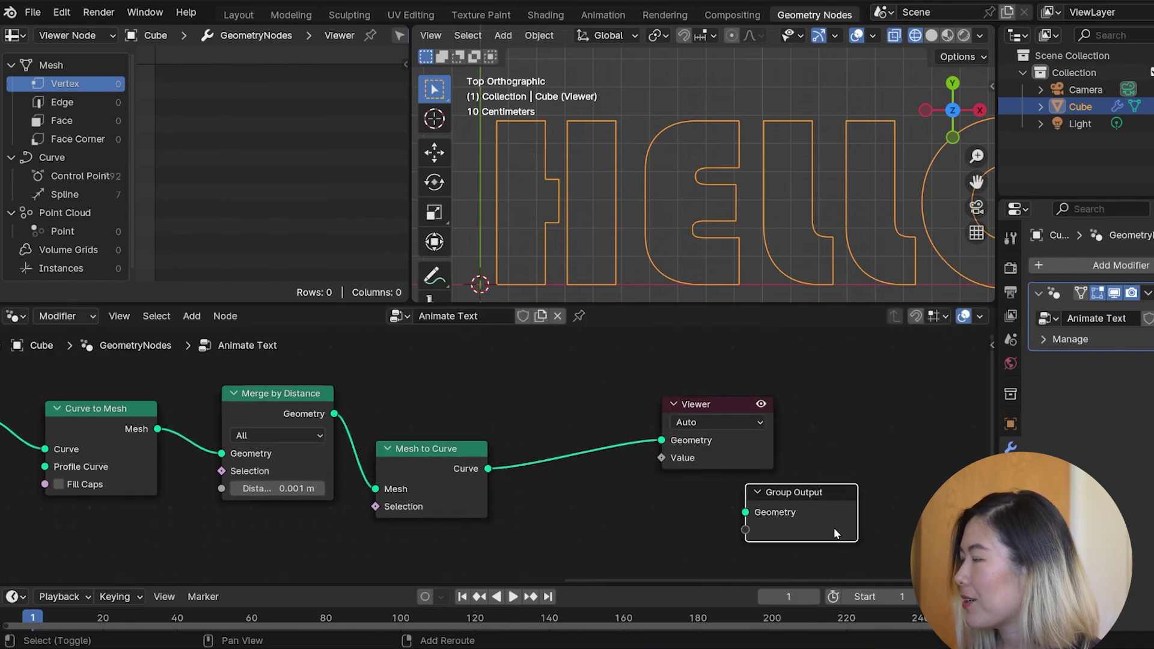
Insert a Fill Curve node between the last Mesh to Curve node and the Viewer.
key(shift+a)
text(fill c)
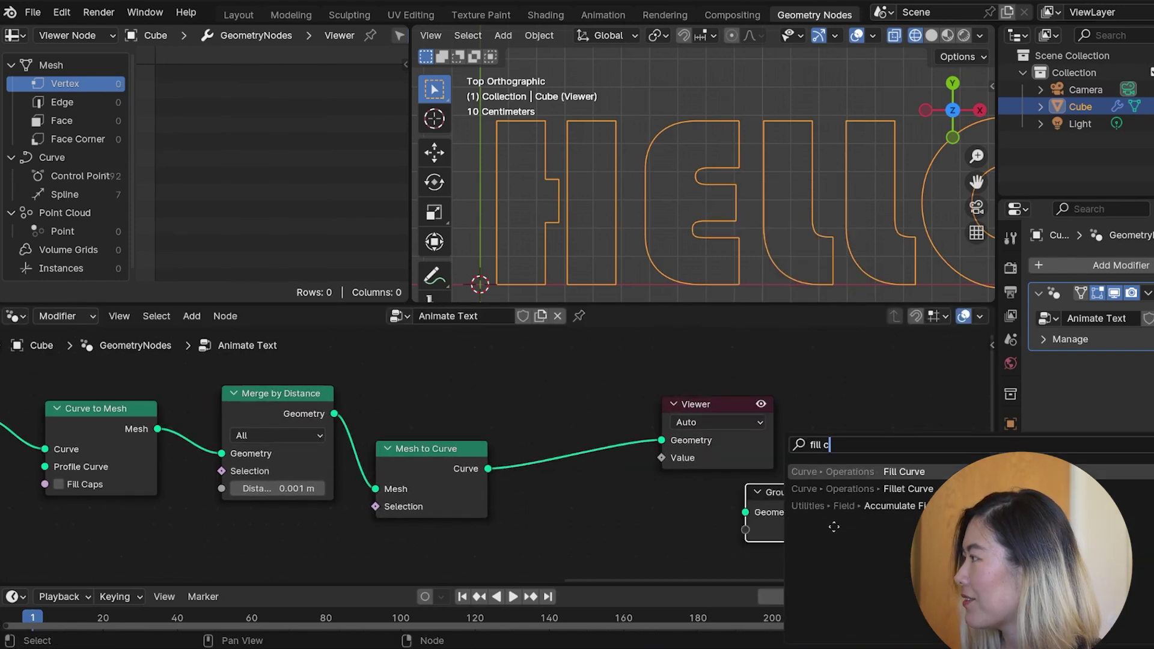
key(Return)
click(577, 457)
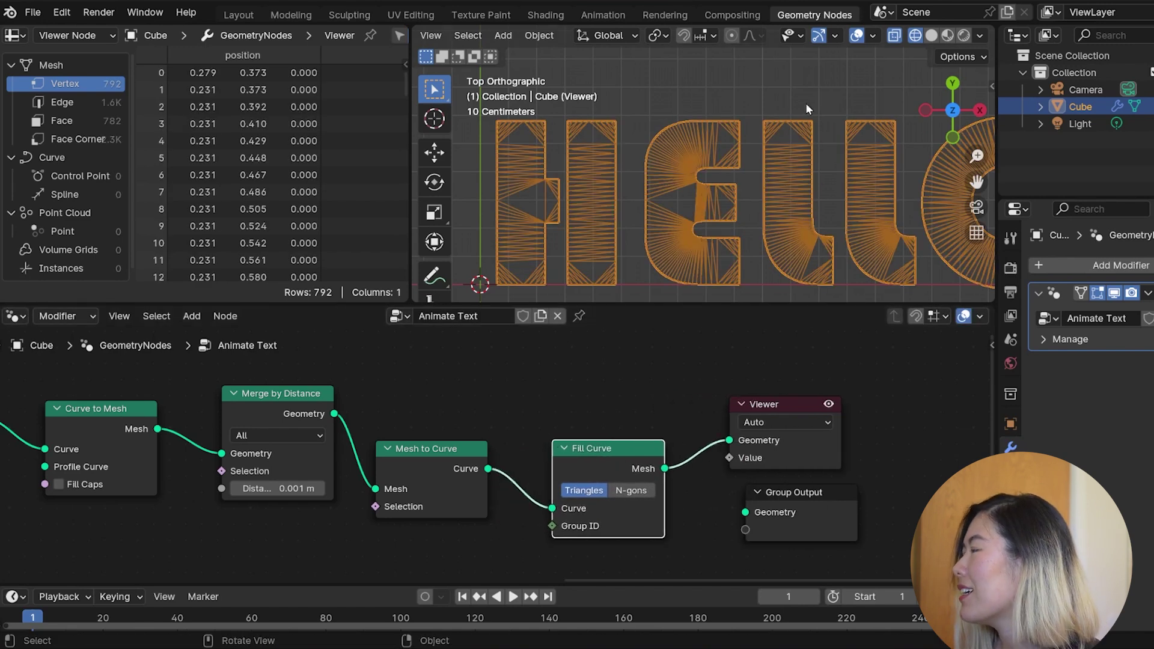
Reduce the outline point density by setting the Multiply node's value after Spline Length to 41.3.
scroll(805, 103, down, 2)
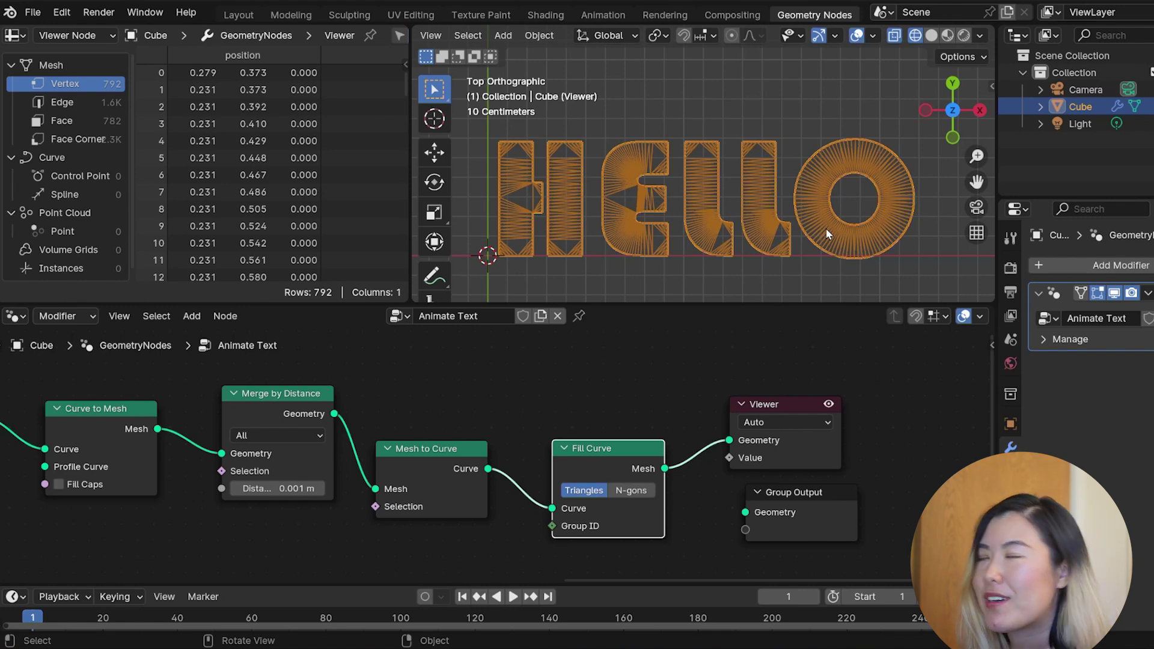
scroll(757, 190, up, 5)
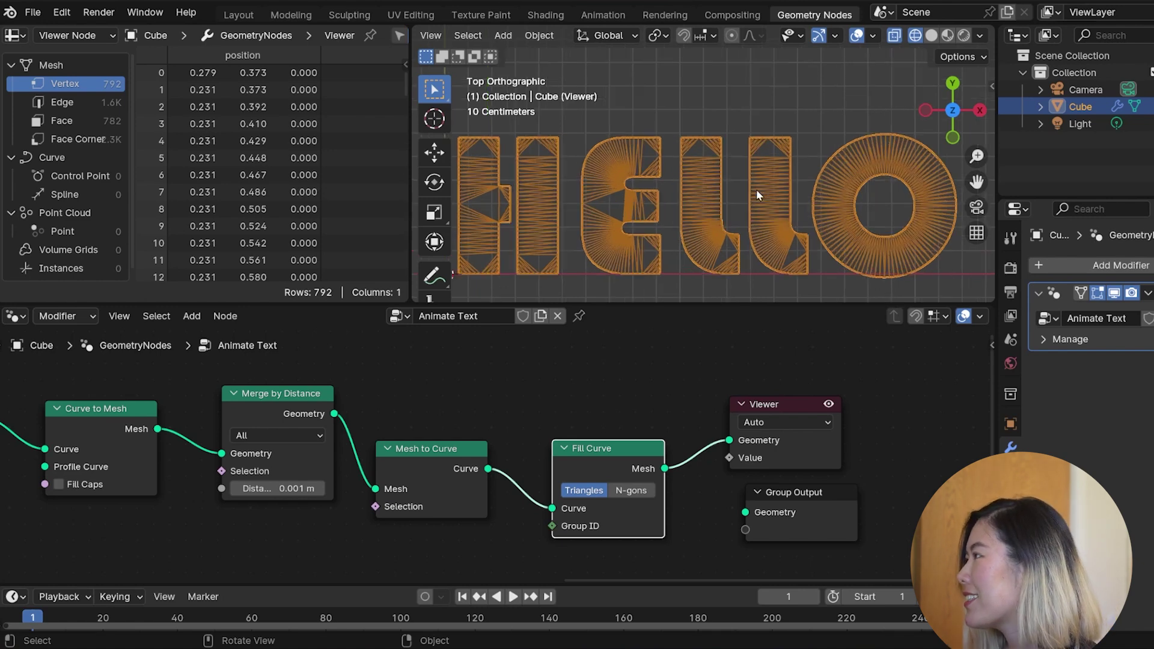
scroll(756, 190, down, 2)
shift+middle_drag(526, 243, 744, 201)
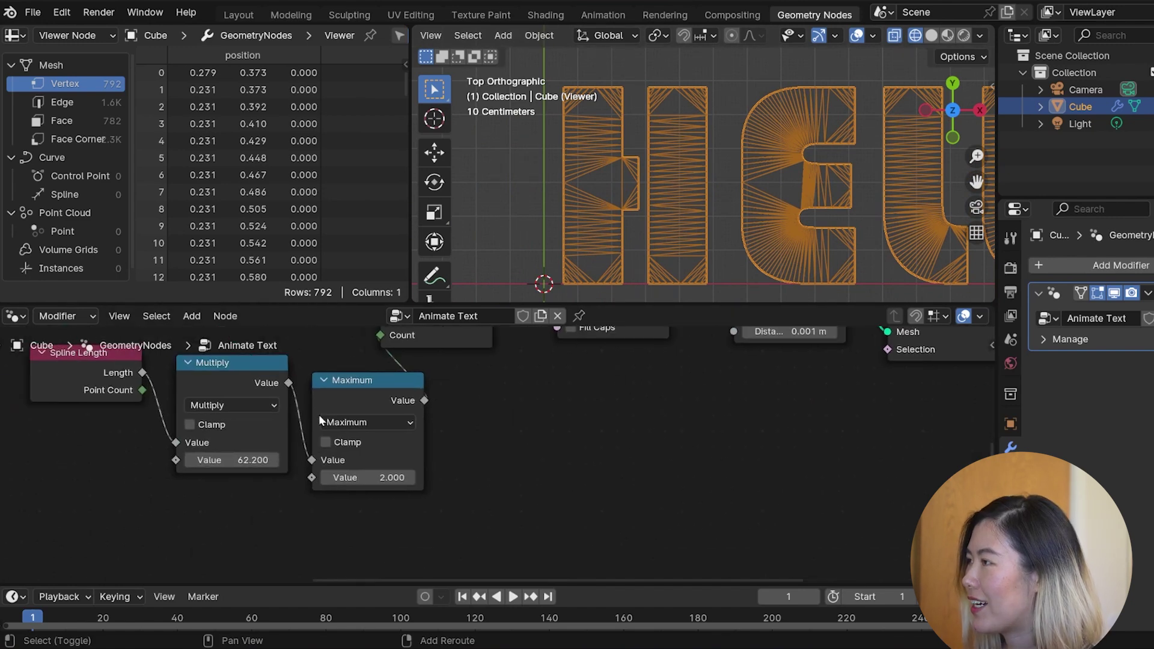
middle_drag(212, 486, 363, 575)
scroll(375, 550, down, 3)
middle_drag(389, 536, 432, 476)
scroll(433, 475, up, 2)
mouse_move(448, 486)
mouse_down()
mouse_move(469, 486)
mouse_move(418, 487)
mouse_move(437, 486)
mouse_up()
shift+middle_drag(780, 137, 656, 228)
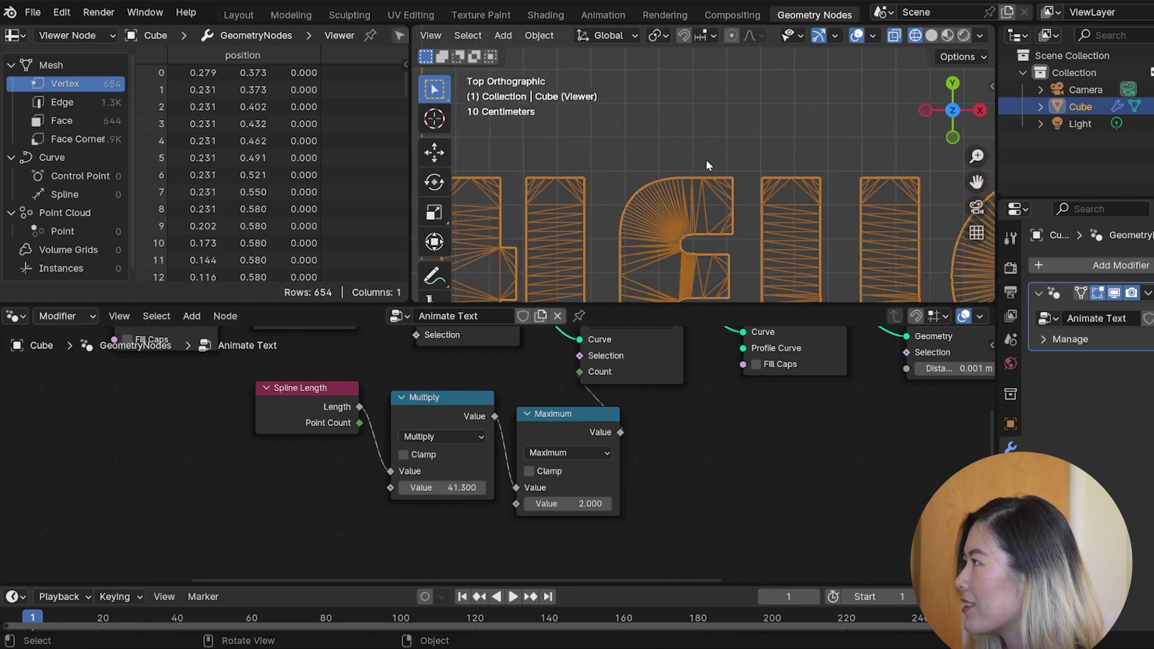
Insert a Set Spline Resolution node between Realize Instances and the first Curve to Mesh node.
middle_drag(247, 428, 579, 336)
middle_drag(352, 393, 518, 373)
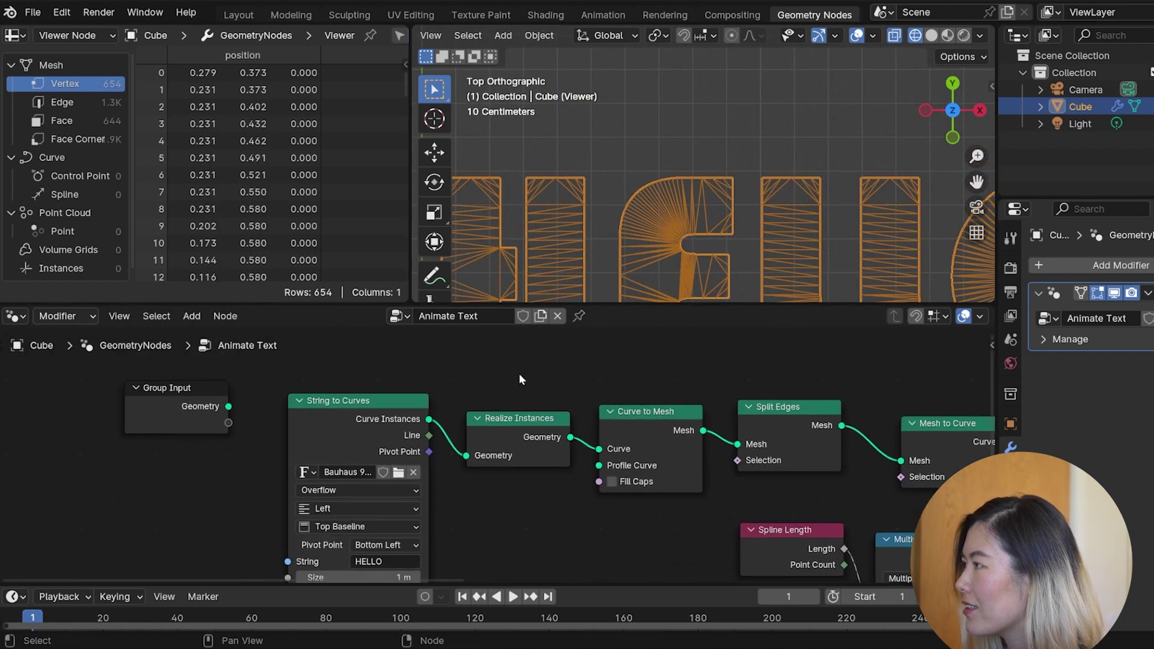
click(640, 417)
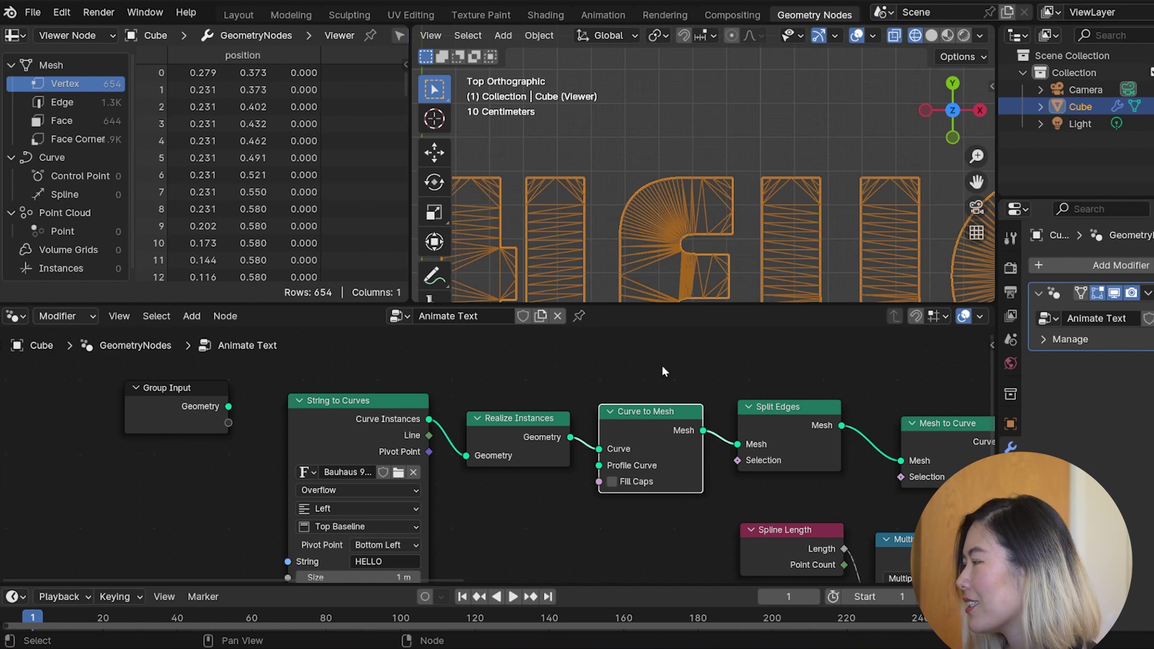
key(shift+a)
text(set spline)
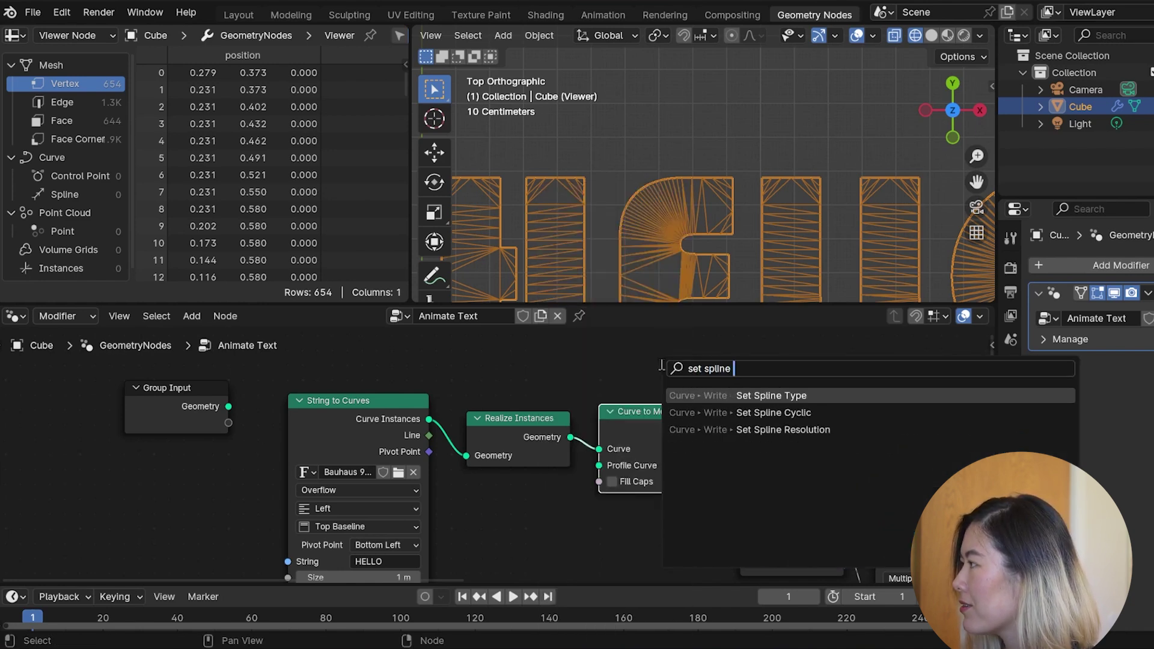
key(Down)
key(Down)
key(Return)
click(583, 563)
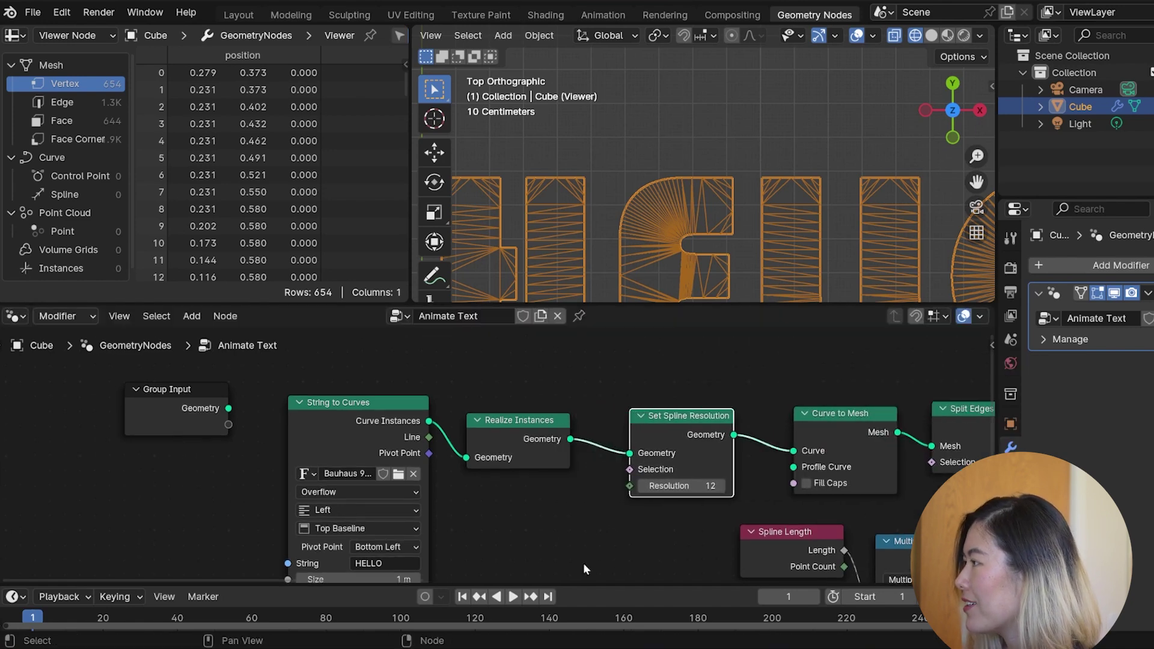
Try a resolution of 9 on the Set Spline Resolution node and restore it to 12.
middle_drag(628, 540, 508, 521)
mouse_move(561, 465)
mouse_down()
mouse_move(585, 466)
mouse_move(545, 462)
mouse_up()
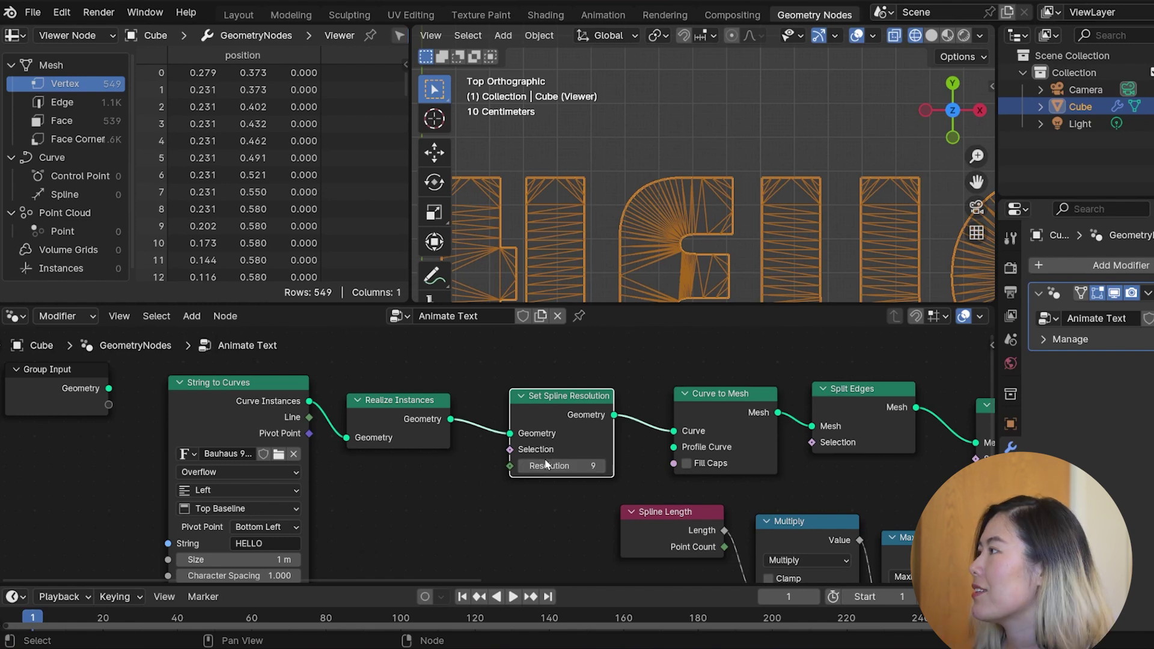
click(546, 464)
text(12)
key(Return)
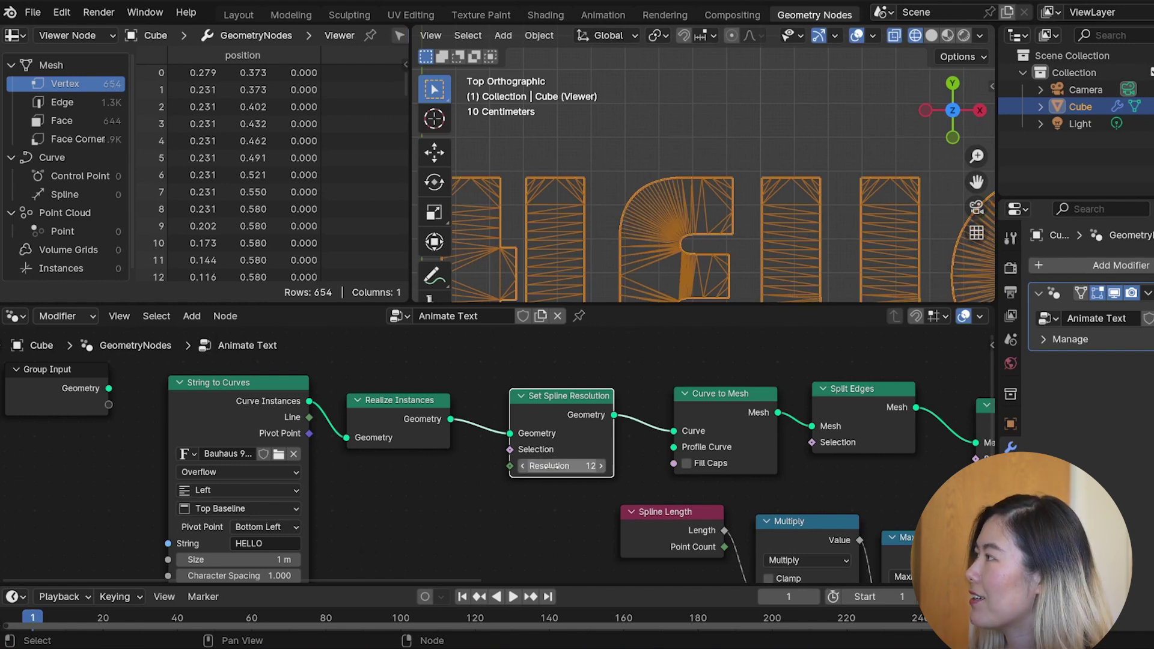
scroll(786, 205, down, 2)
shift+middle_drag(786, 205, 697, 147)
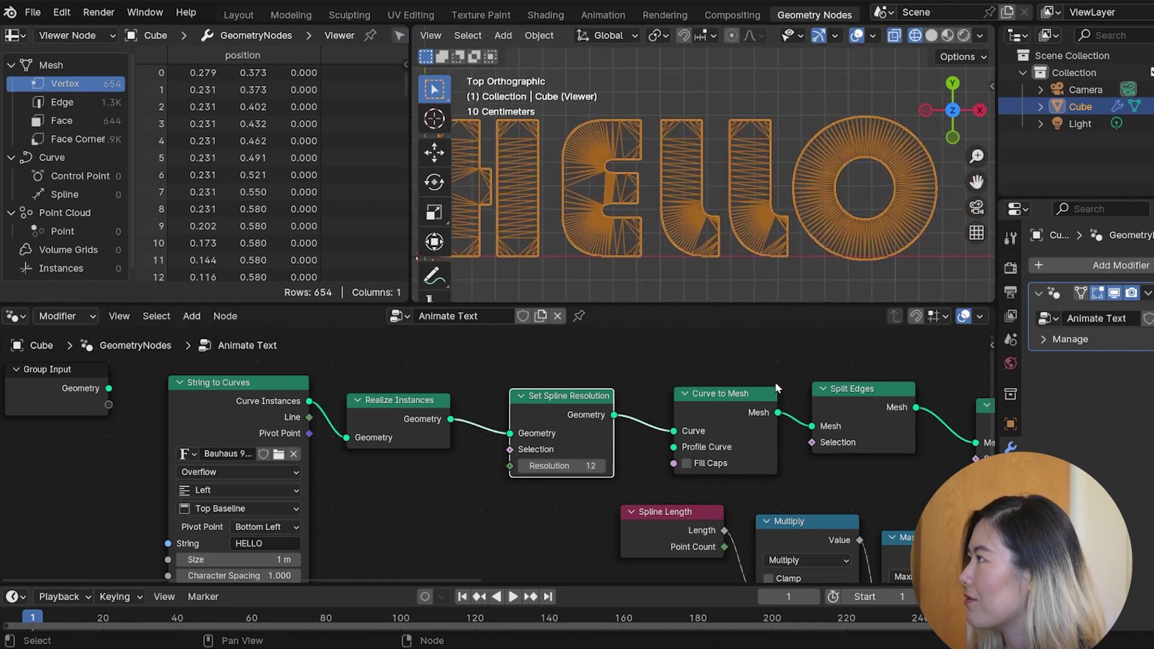
Move the Group Output node off Fill Curve to free space below the Viewer.
scroll(775, 387, down, 5)
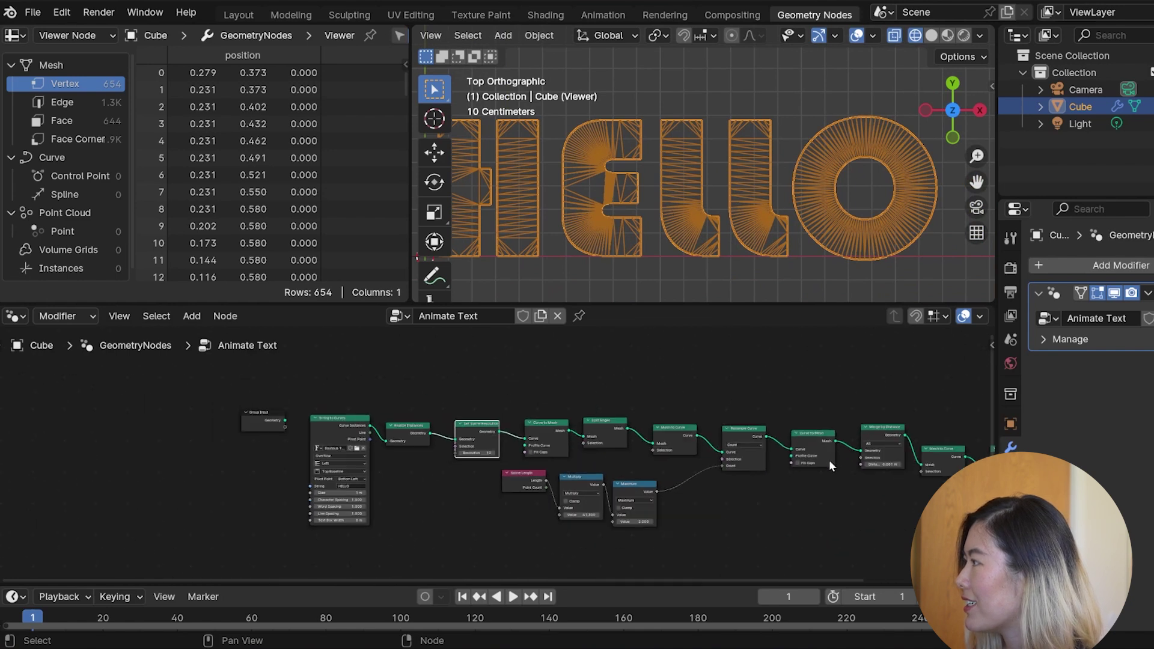
middle_drag(829, 463, 606, 432)
click(783, 456)
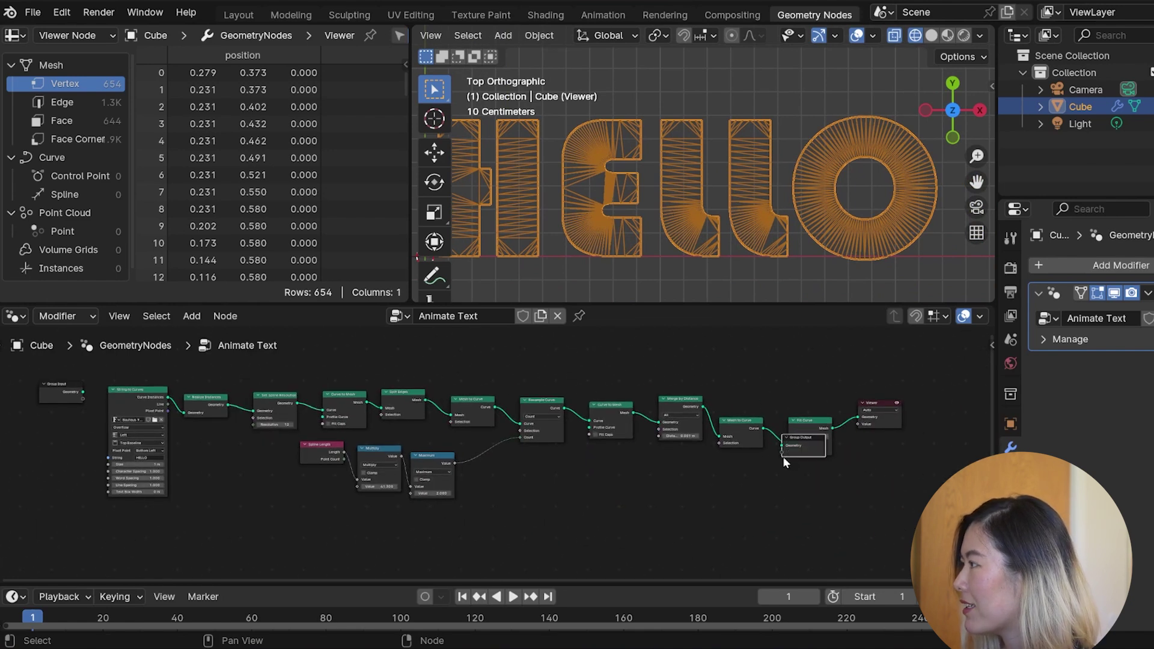
click(879, 472)
drag(814, 447, 925, 457)
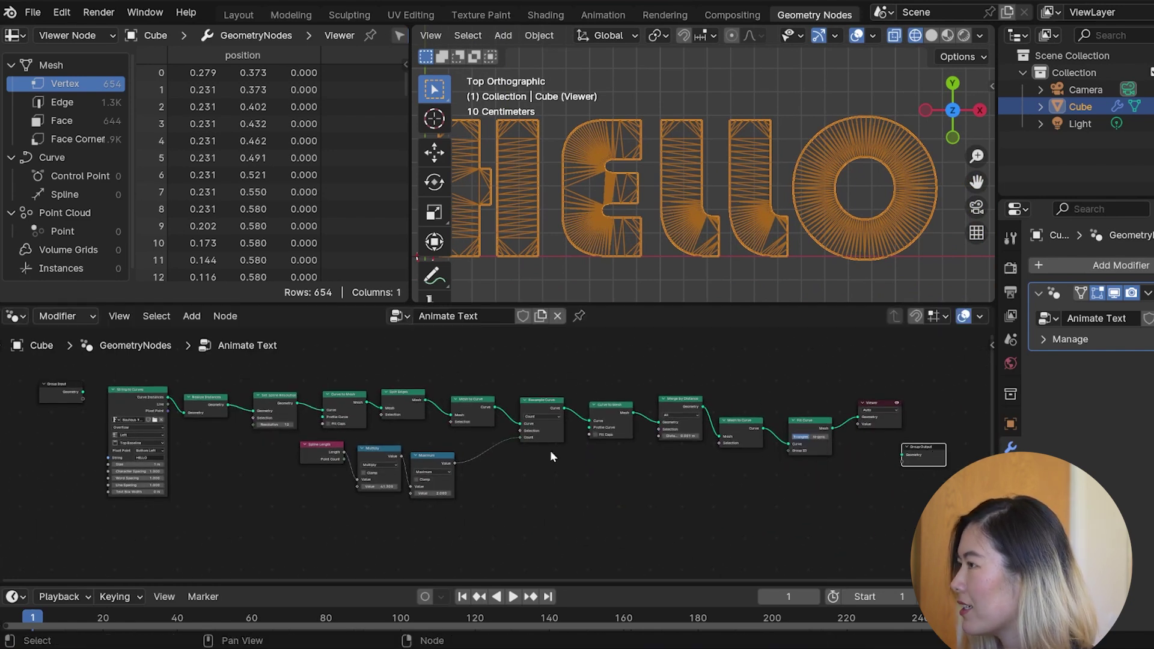
Group all nodes from Realize Instances through Fill Curve, including the spline length math, and name the group Prepare Mesh.
drag(182, 363, 841, 509)
key(ctrl+g)
key(Tab)
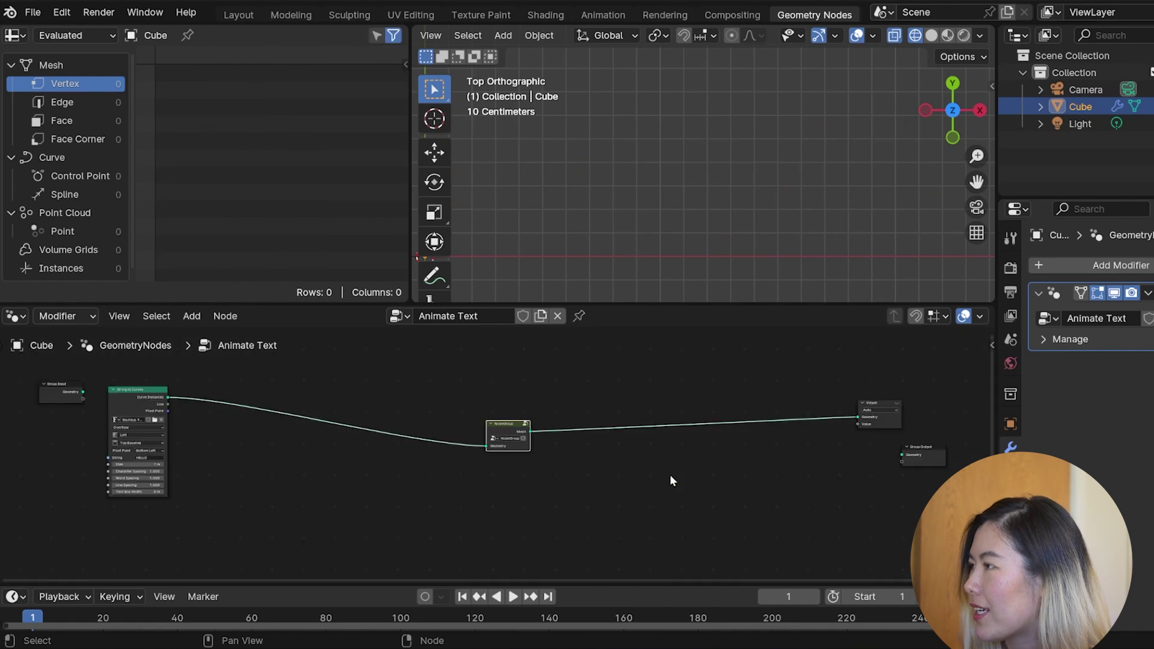
scroll(513, 443, up, 3)
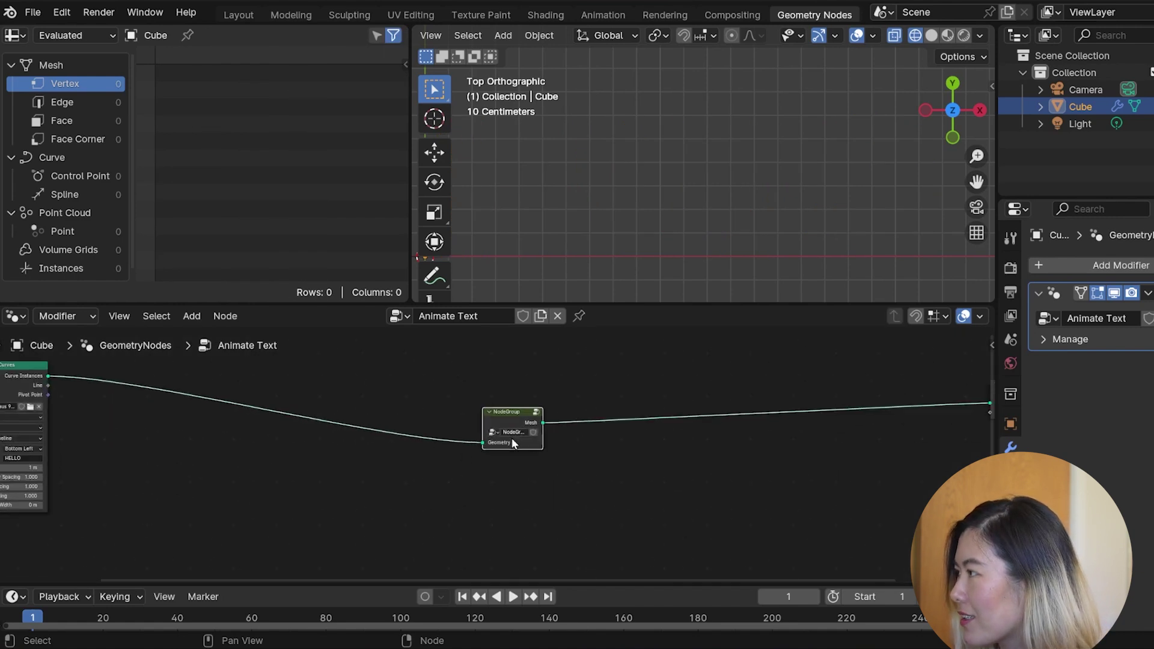
double_click(511, 438)
text(Pre)
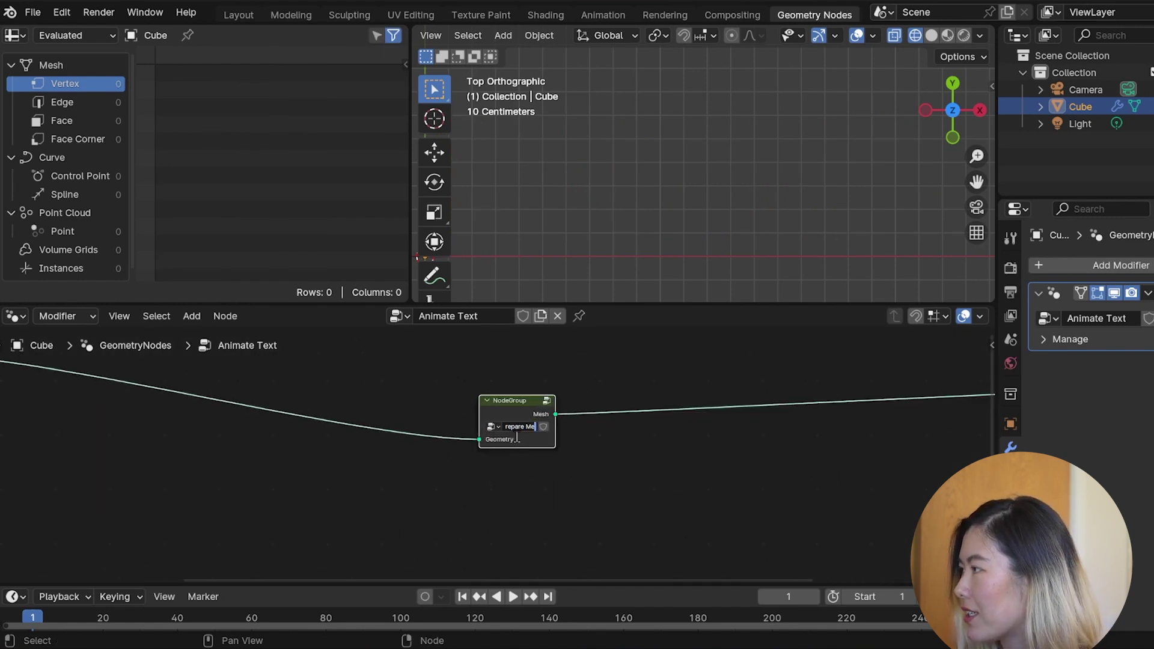
Move the Prepare Mesh group right beside the String to Curves node.
scroll(518, 439, down, 1)
middle_drag(419, 452, 694, 503)
drag(813, 459, 336, 415)
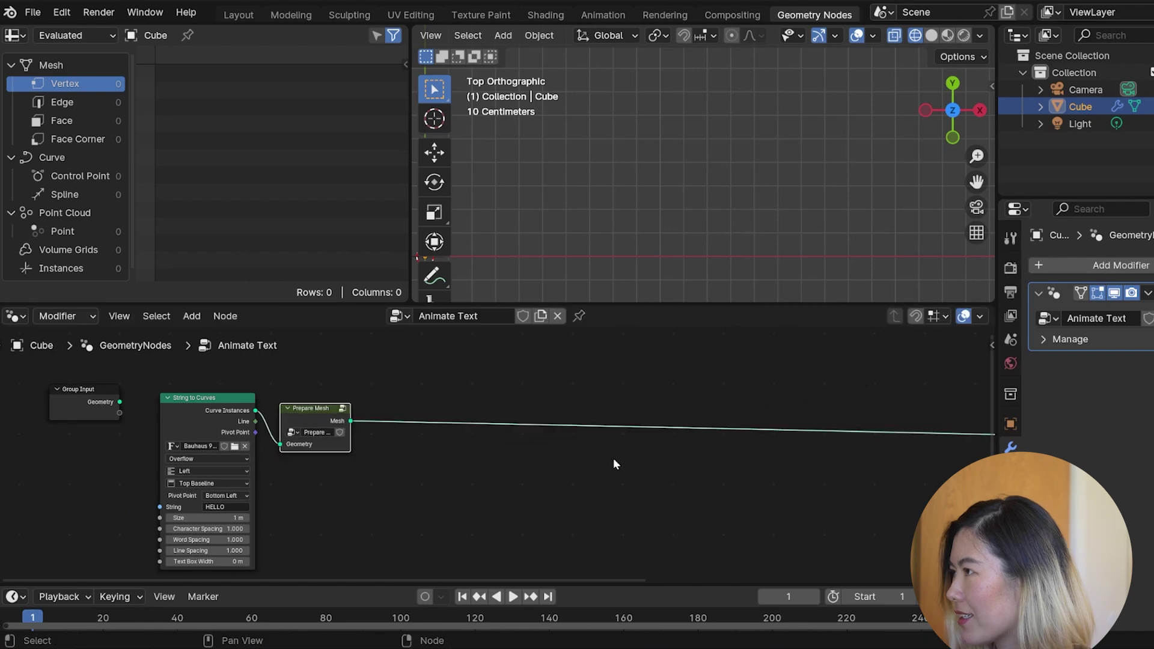
Delete the Viewer node and connect the Prepare Mesh output to Group Output, placed closer to the group.
scroll(613, 459, down, 4)
scroll(613, 459, down, 1)
middle_drag(613, 459, 399, 424)
drag(207, 400, 422, 413)
click(853, 409)
key(x)
middle_drag(256, 482, 429, 493)
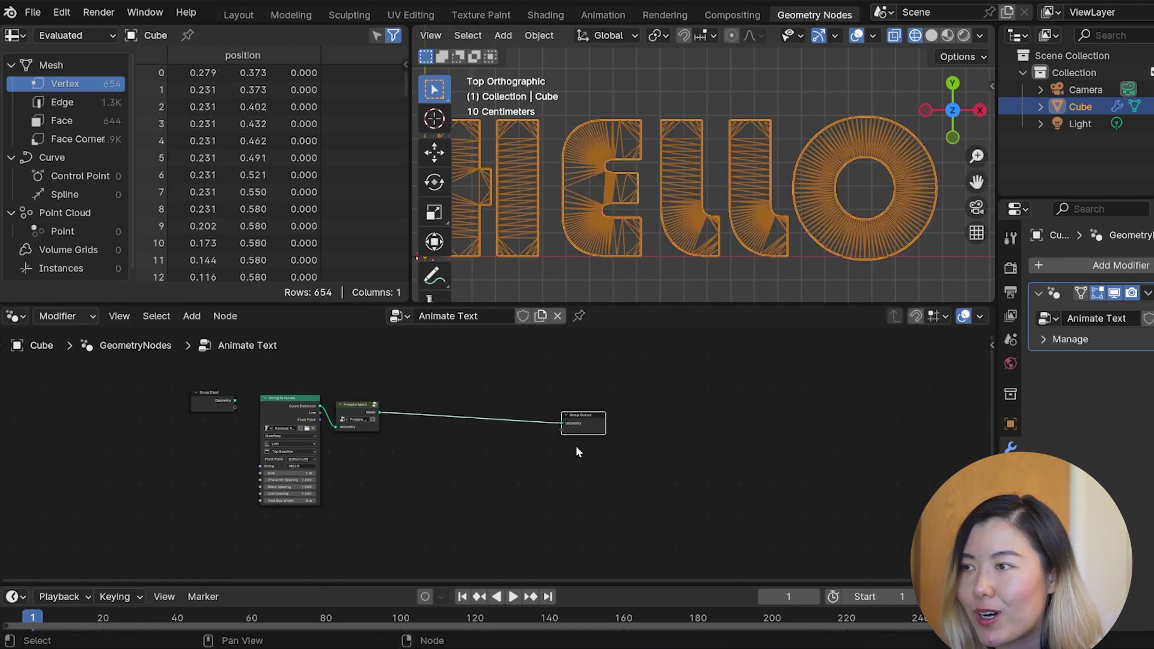
scroll(575, 452, up, 4)
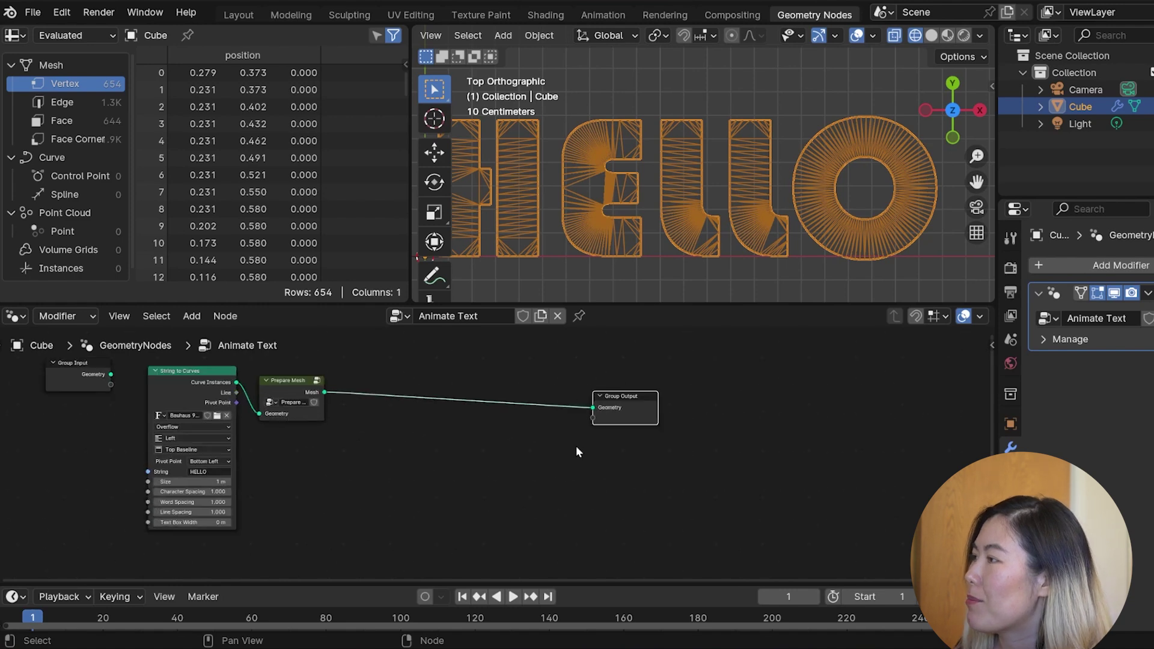
scroll(505, 427, up, 2)
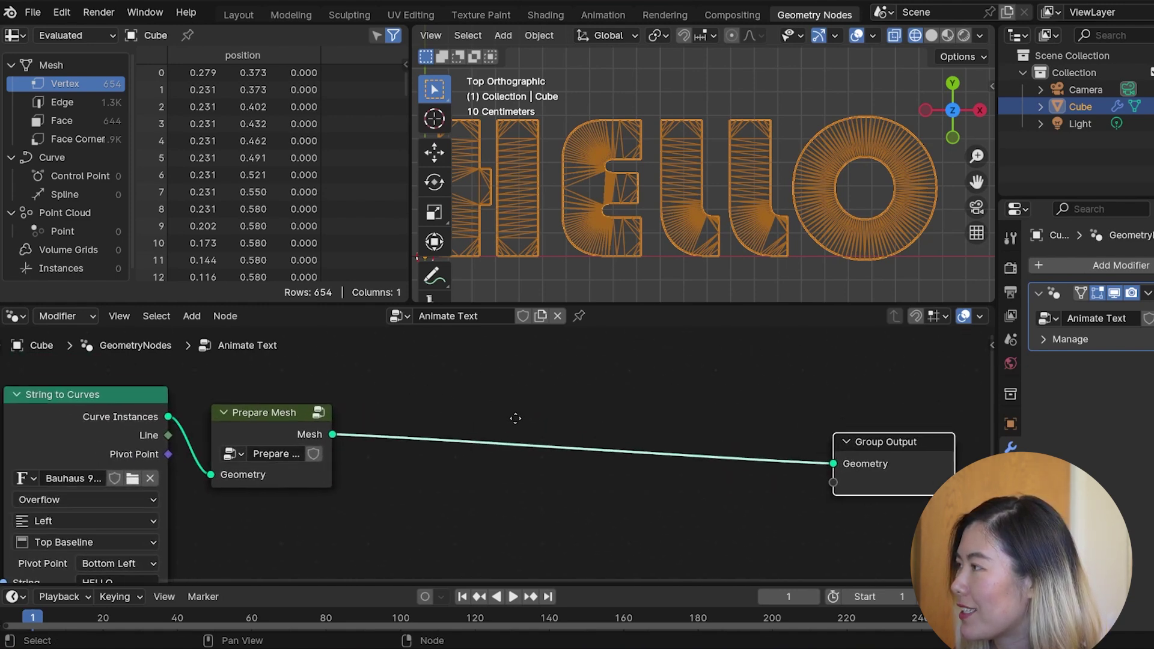
Draw annotation strokes outlining the large triangular face inside the letter E with the Annotate tool.
scroll(719, 113, up, 2)
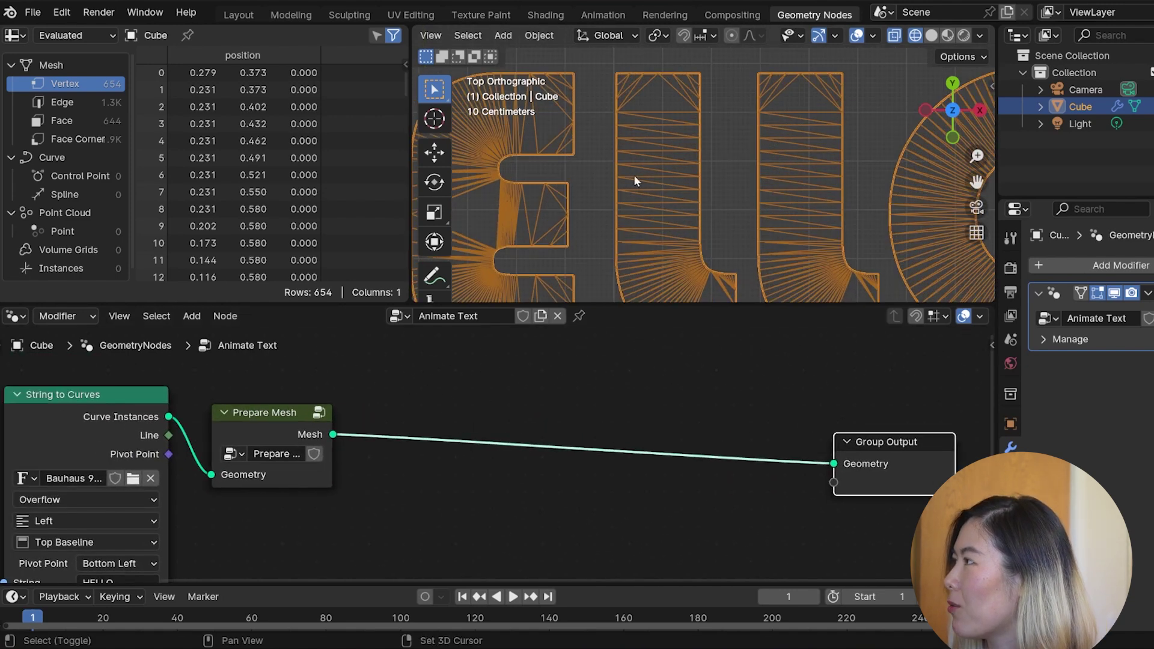
scroll(634, 174, up, 2)
click(443, 284)
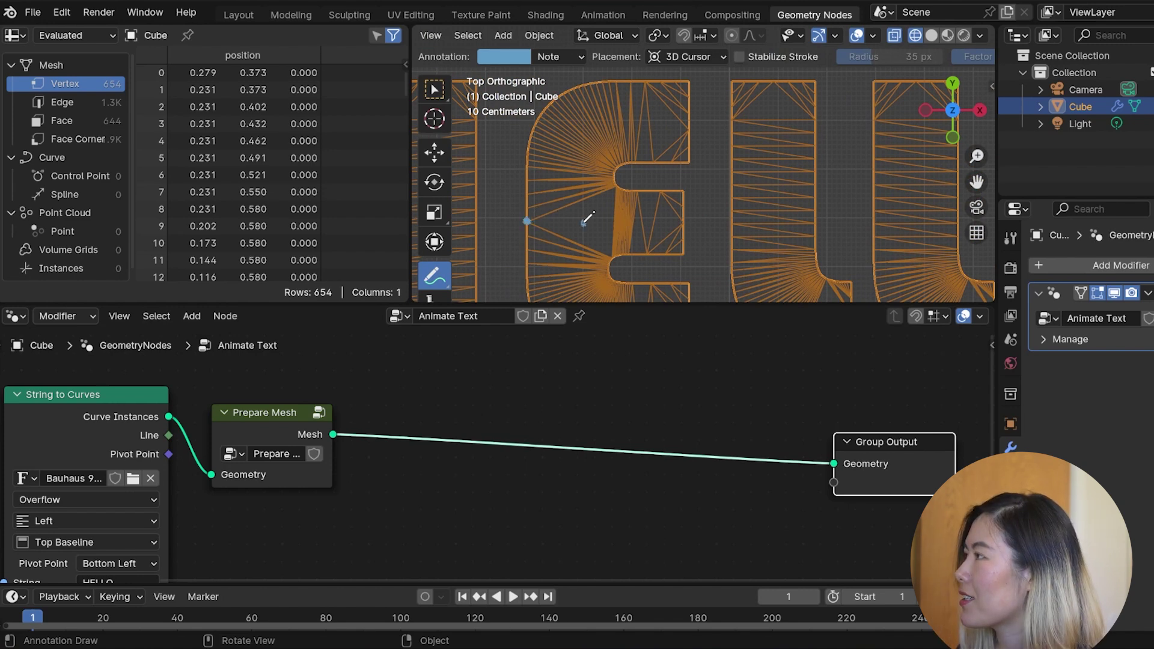
mouse_move(602, 189)
mouse_down()
mouse_move(524, 221)
mouse_move(599, 255)
mouse_move(608, 191)
mouse_up()
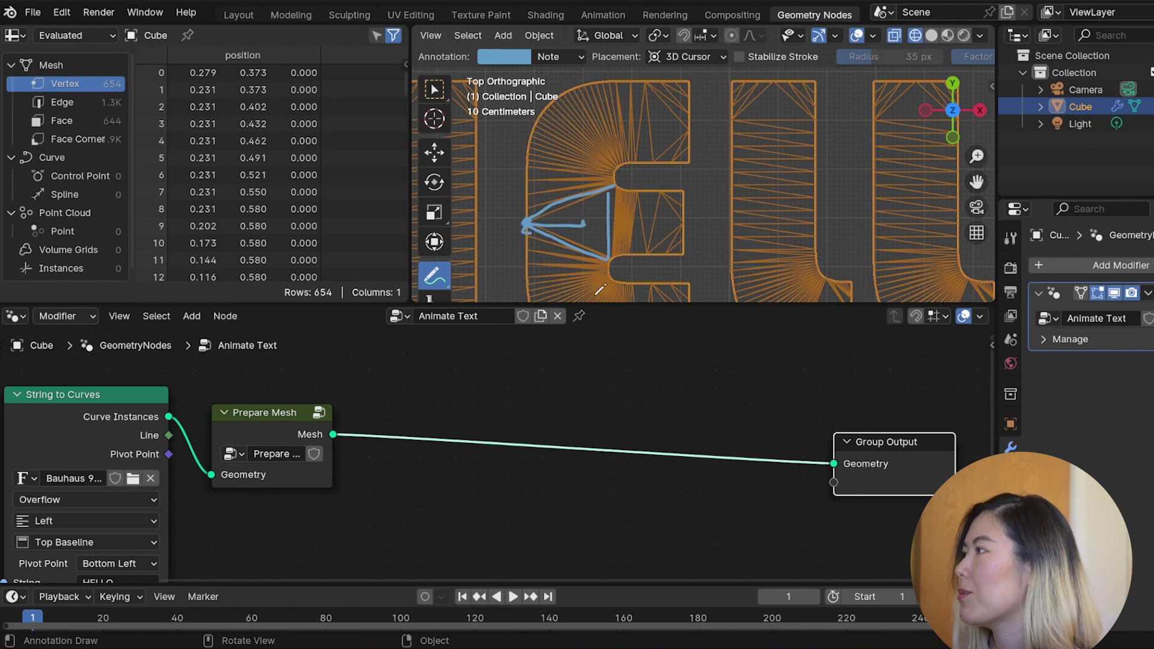
Undo the annotation strokes over the letter E and return to the Select Box tool.
key(ctrl+z)
key(ctrl+z)
key(ctrl+z)
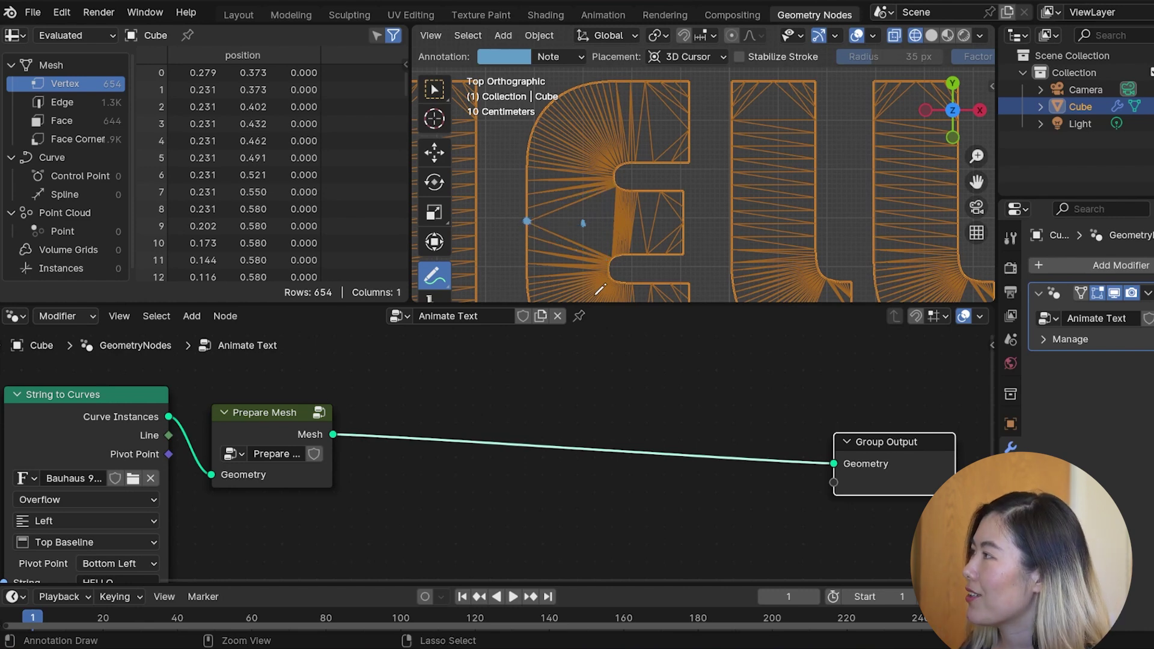
key(ctrl+z)
click(433, 89)
Insert a Store Named Attribute node after Prepare Mesh, set to Vector type and named center.
key(shift+a)
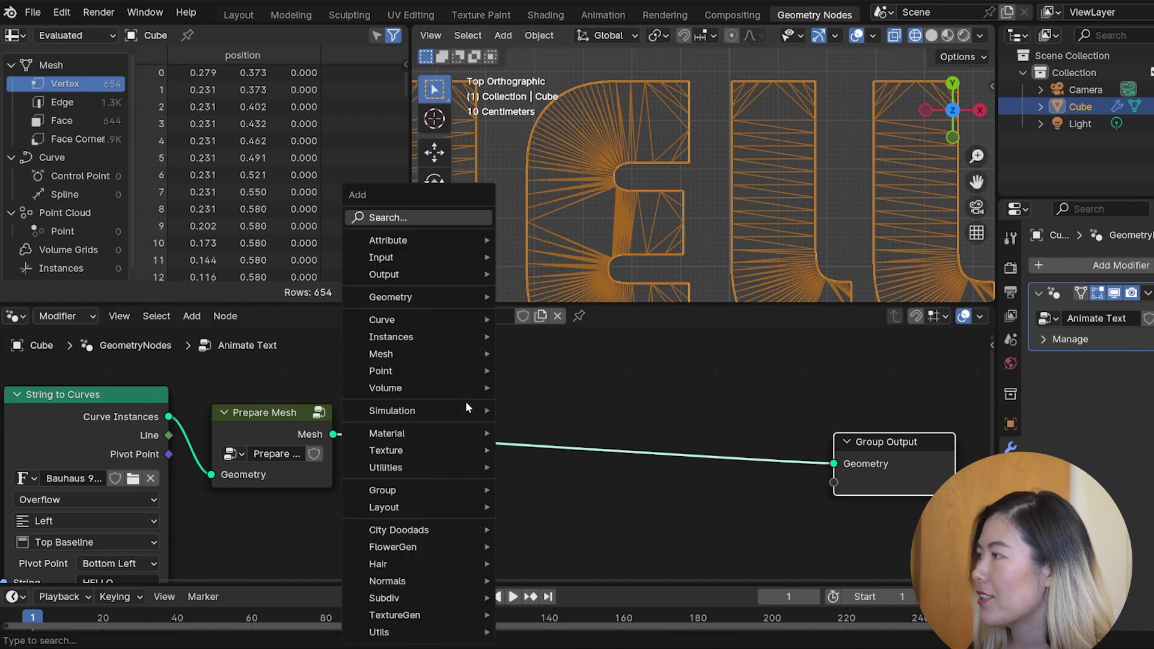
text(sto)
key(Return)
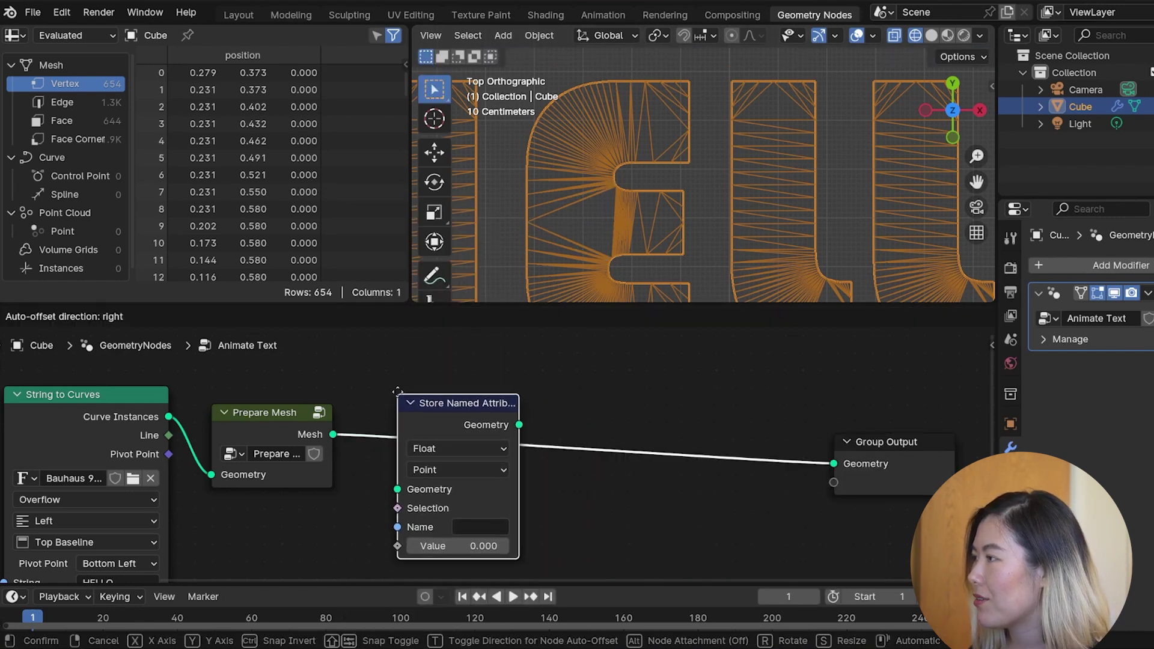
click(446, 433)
click(448, 440)
click(452, 524)
middle_drag(451, 524, 520, 501)
click(529, 492)
text(center)
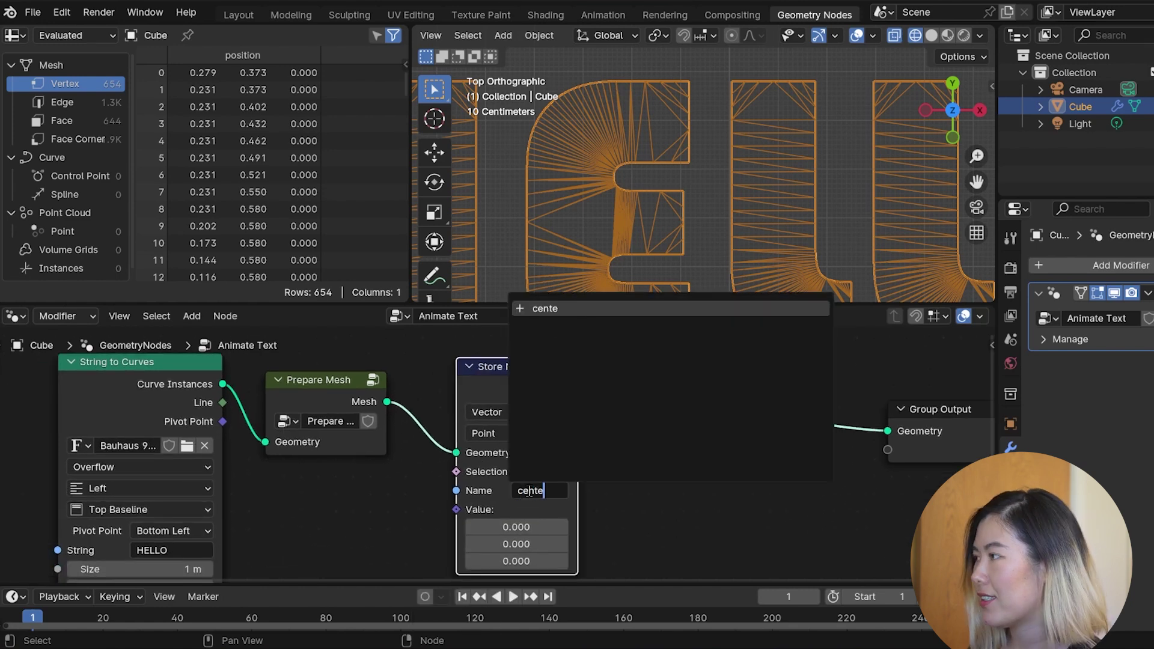
key(Return)
Feed the center attribute's Value from a new Evaluate on Domain node placed below it.
middle_drag(530, 496, 592, 421)
drag(518, 434, 489, 481)
text(evaluate)
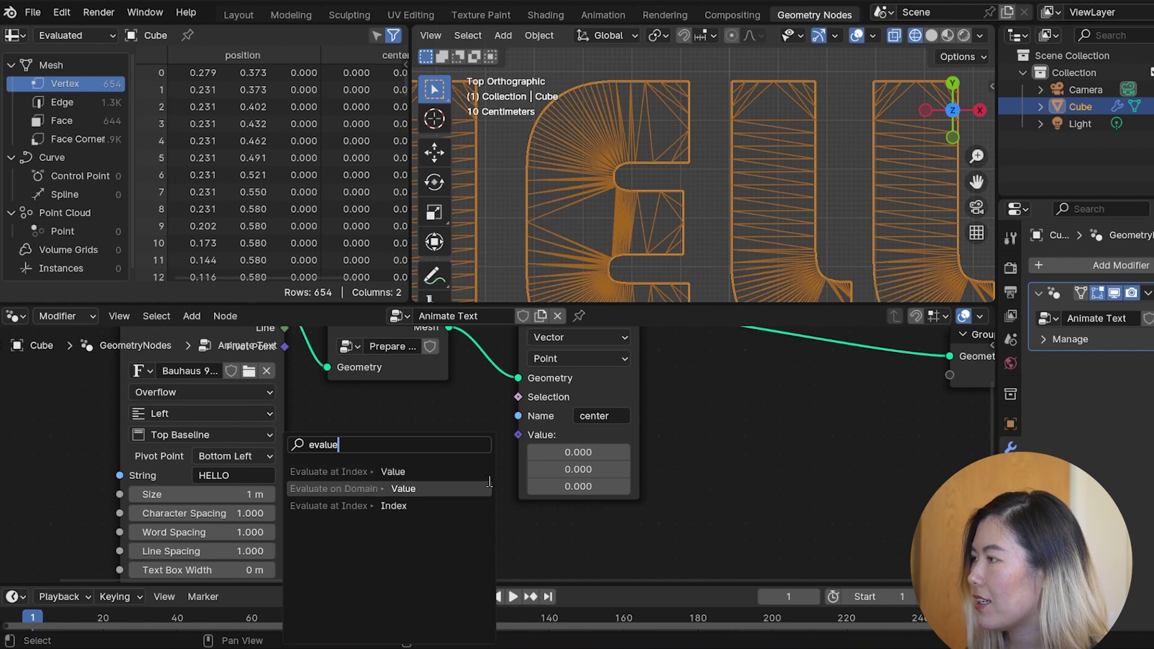
key(Return)
click(502, 488)
middle_drag(489, 545, 521, 511)
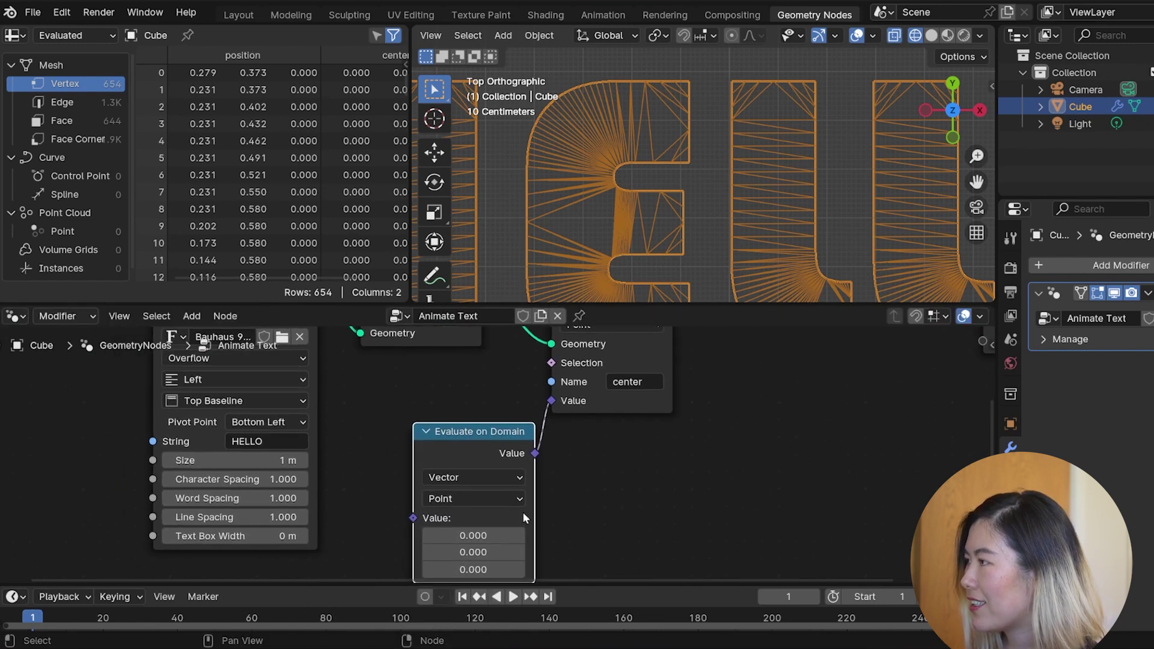
Connect a Position node to Evaluate on Domain's Value and set its domain to Face.
drag(411, 517, 205, 444)
text(pos)
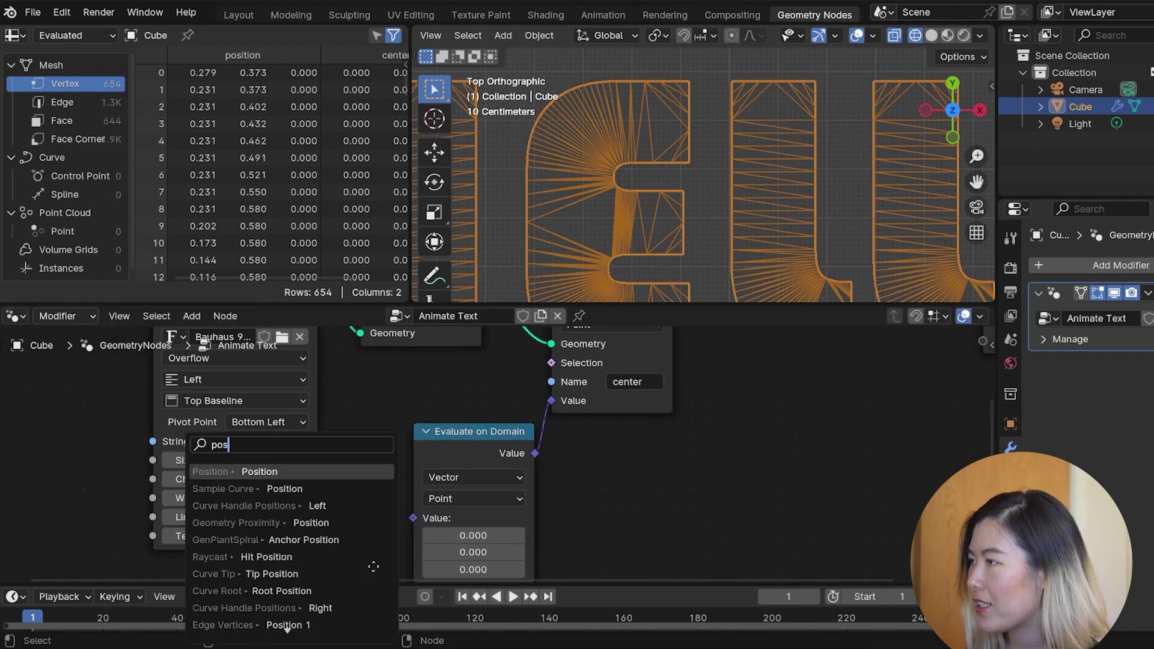
key(Return)
click(373, 566)
click(474, 498)
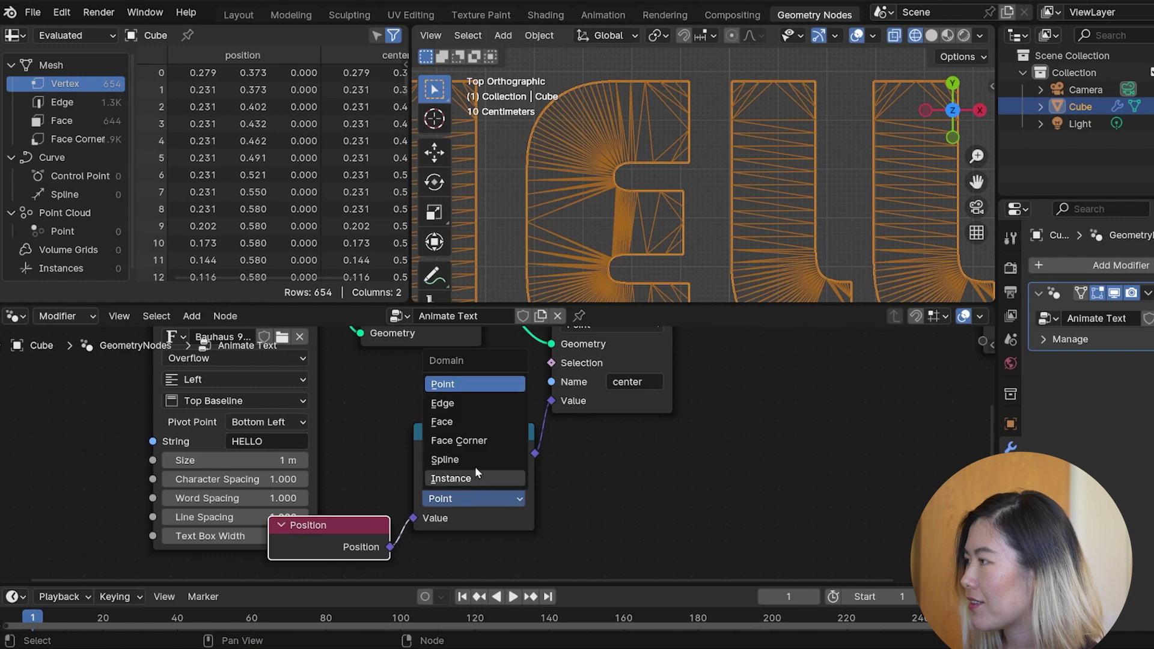
click(447, 421)
Duplicate the center Store Named Attribute node, insert the copy before Group Output, and name its attribute offset.
middle_drag(609, 445, 574, 502)
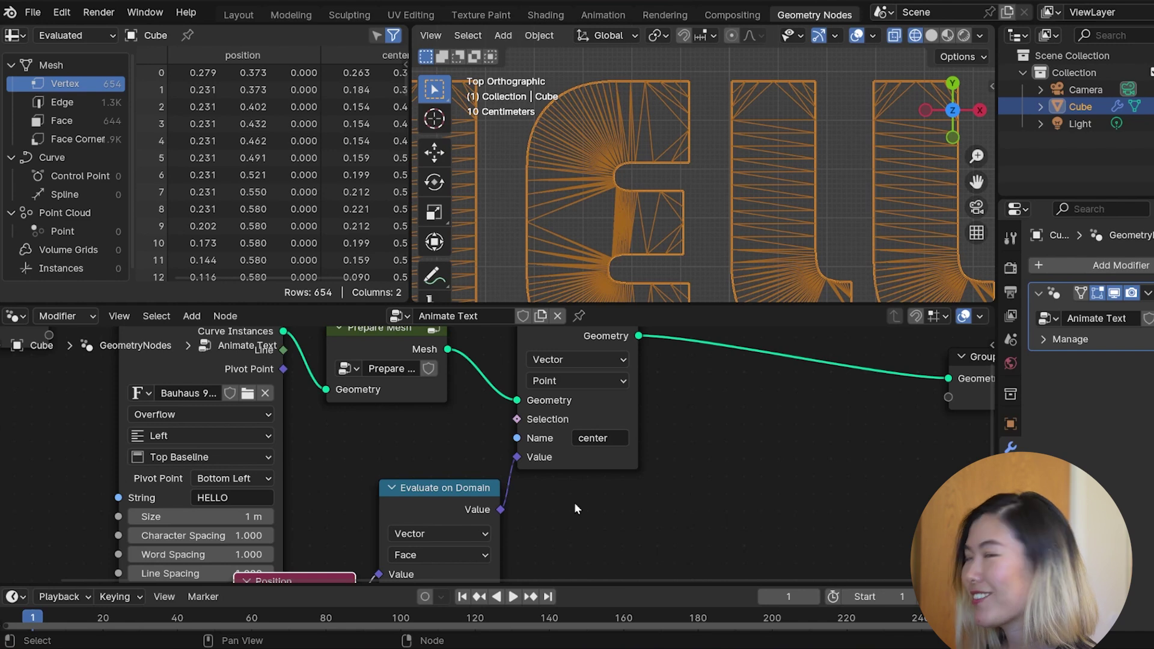
middle_drag(575, 502, 429, 582)
click(403, 409)
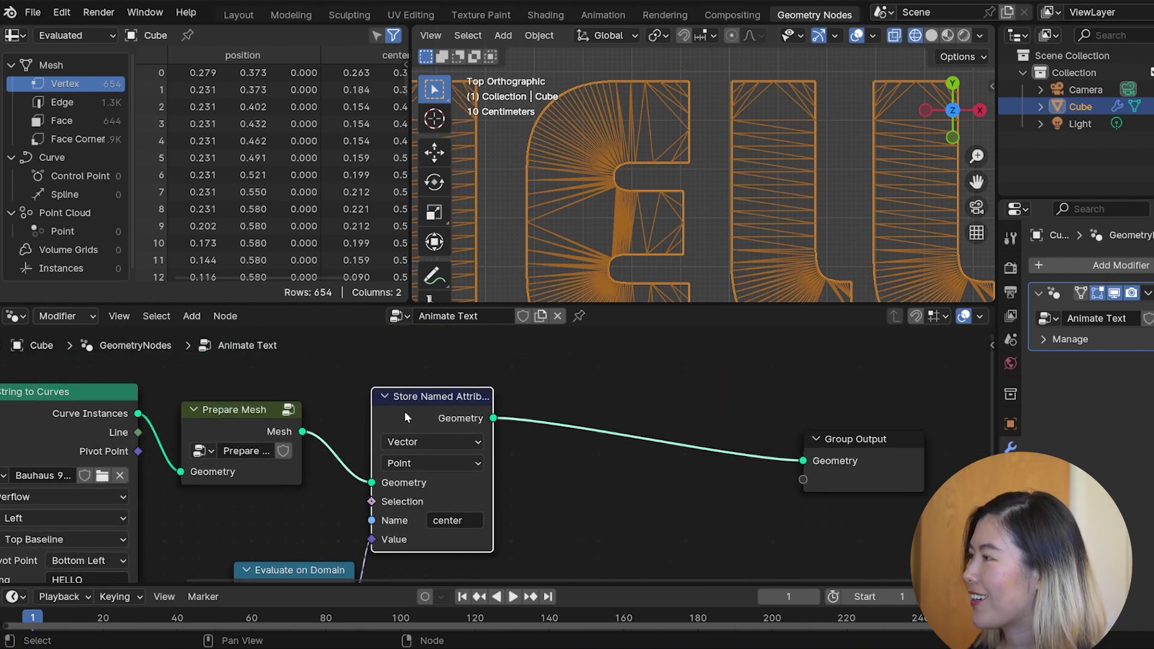
key(shift+d)
click(558, 396)
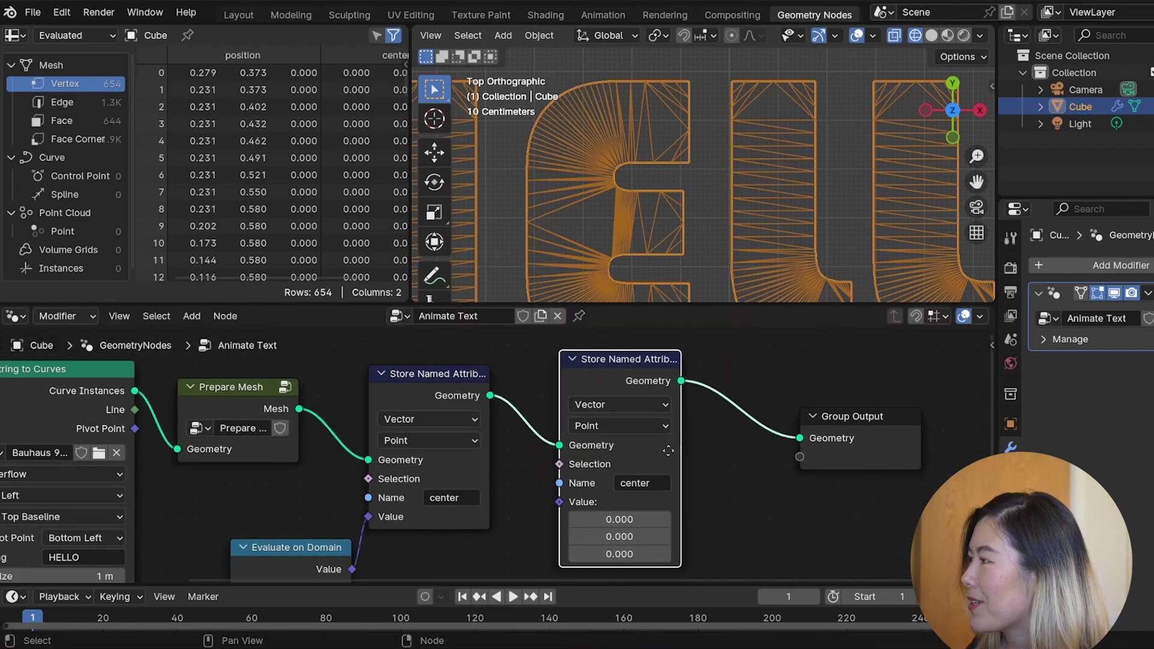
click(648, 460)
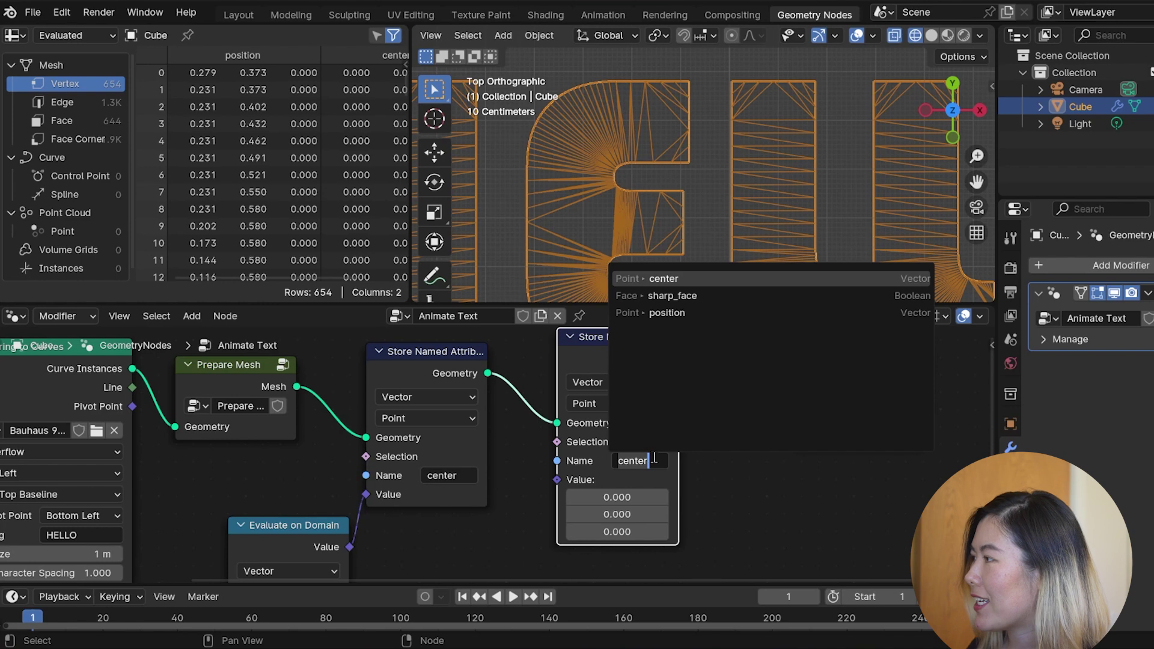
text(offset)
key(Return)
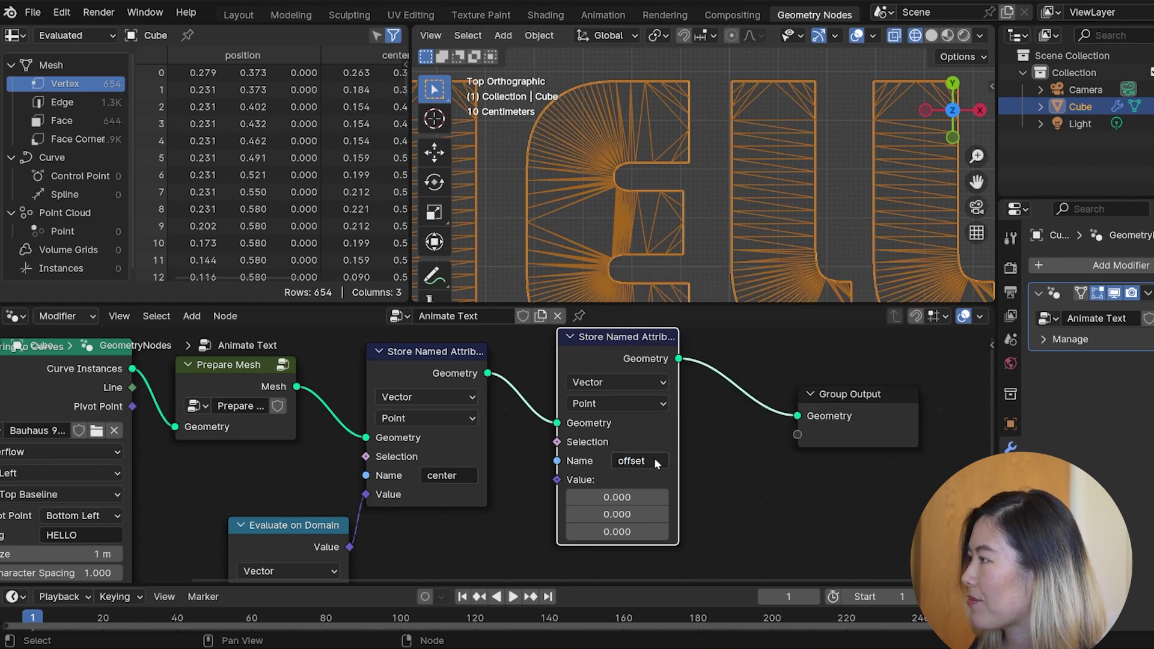
Feed the offset attribute's Value from a new Subtract vector math node placed below it.
middle_drag(654, 458, 698, 346)
drag(597, 379, 574, 444)
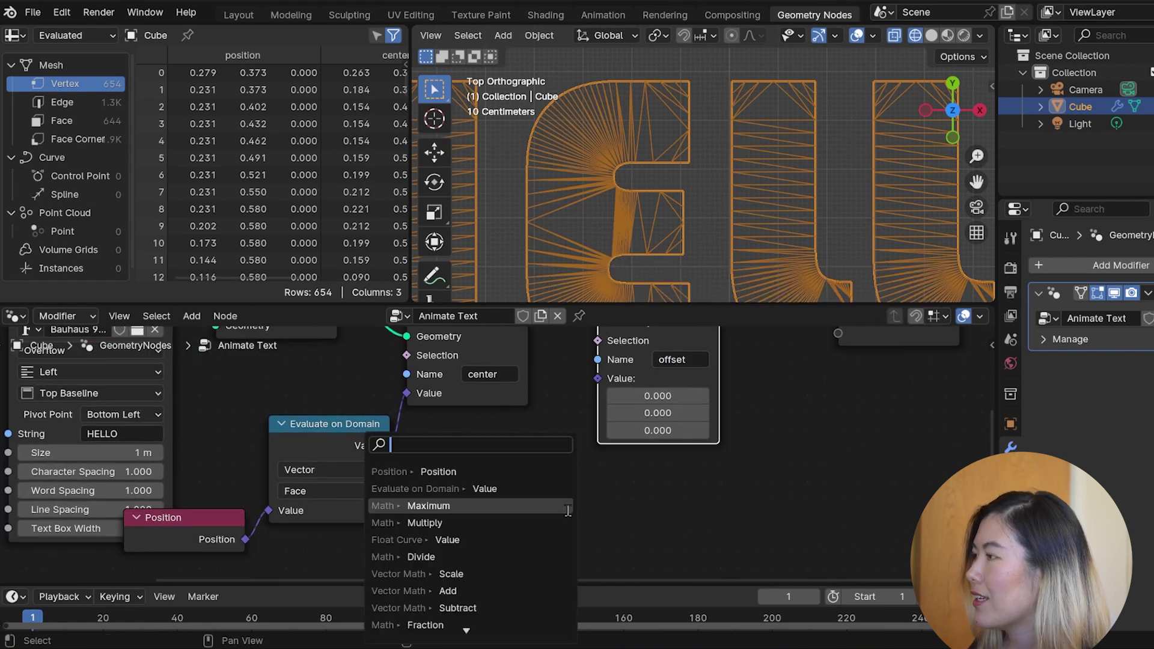
text(sub)
key(Return)
click(614, 469)
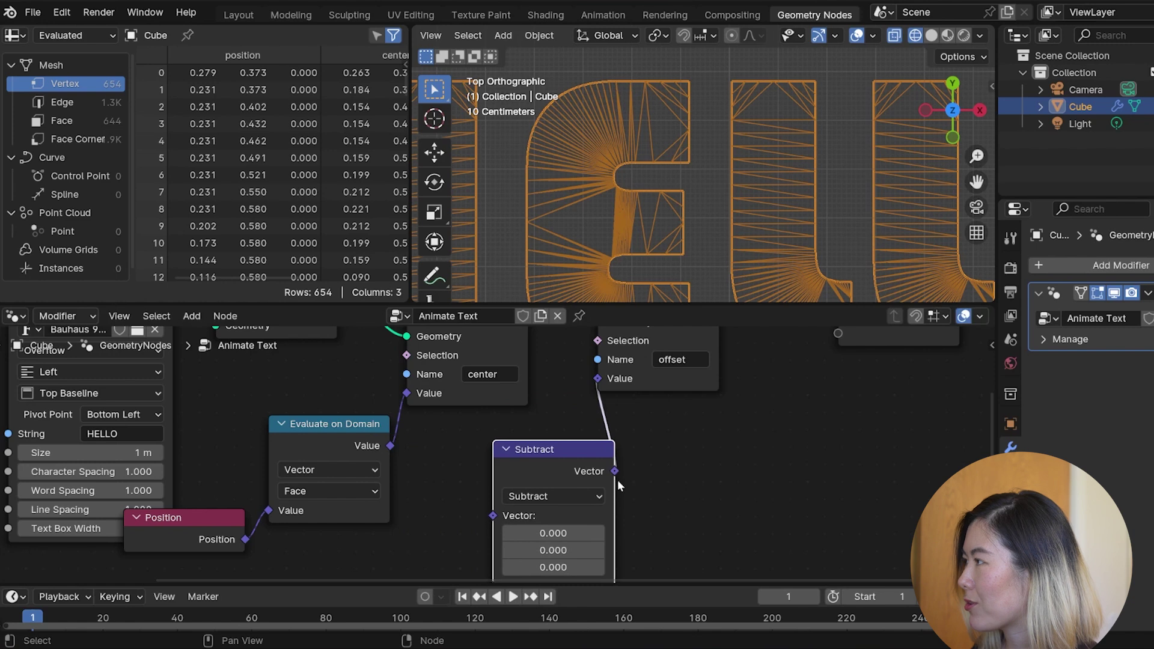
Connect a new Position node to the first vector input of the Subtract node.
middle_drag(682, 502, 723, 448)
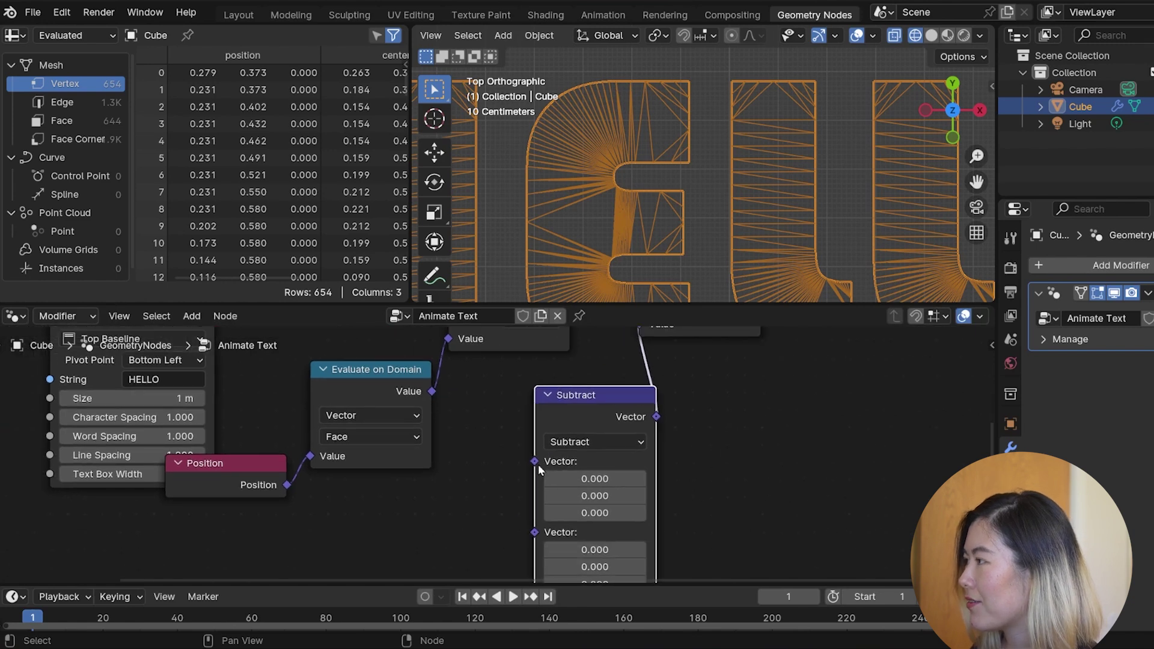
drag(534, 461, 312, 443)
text(pos)
key(Return)
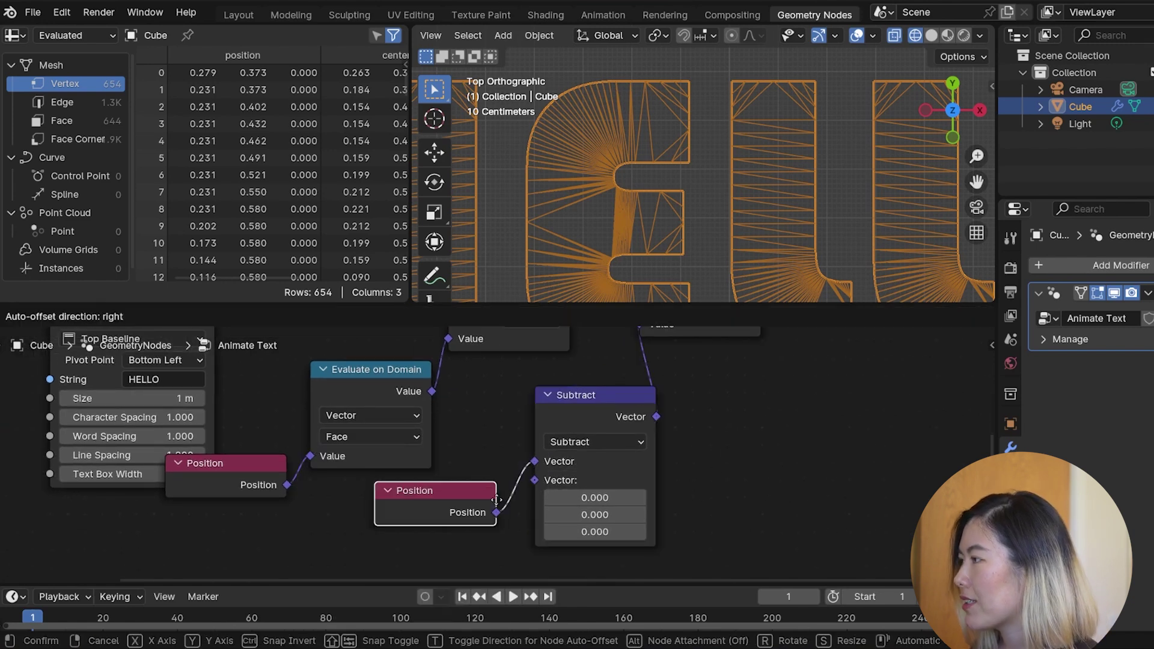
click(488, 487)
Add a Vector Named Attribute node reading center and connect it to the Subtract node's second vector input.
key(shift+a)
text(name)
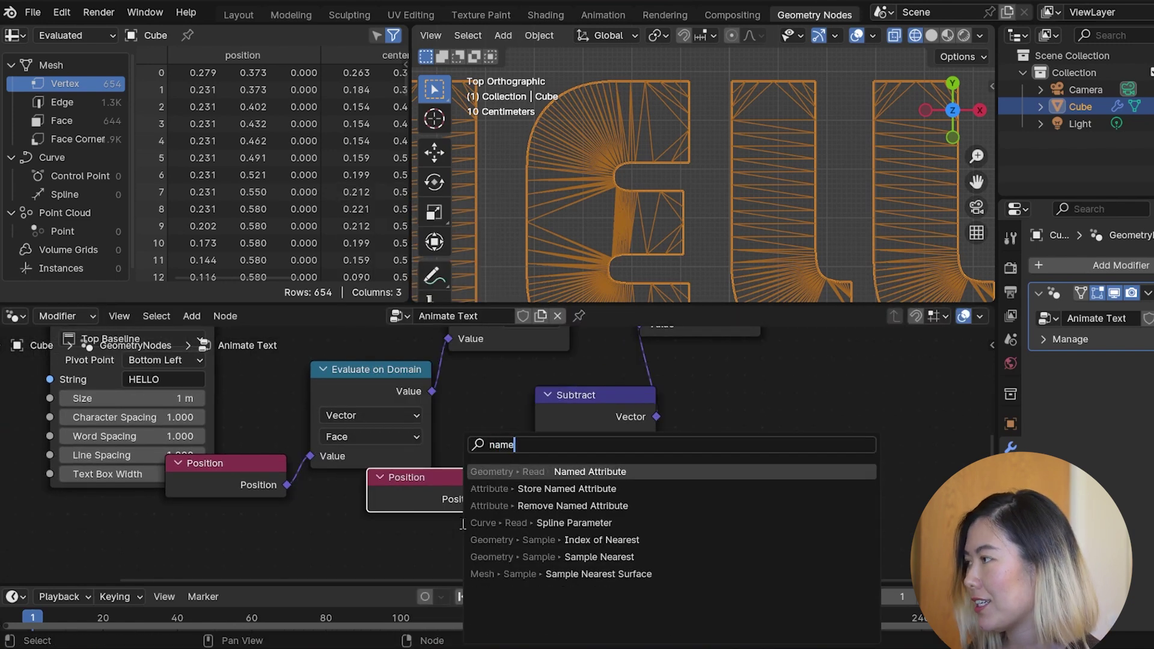
key(Return)
click(369, 459)
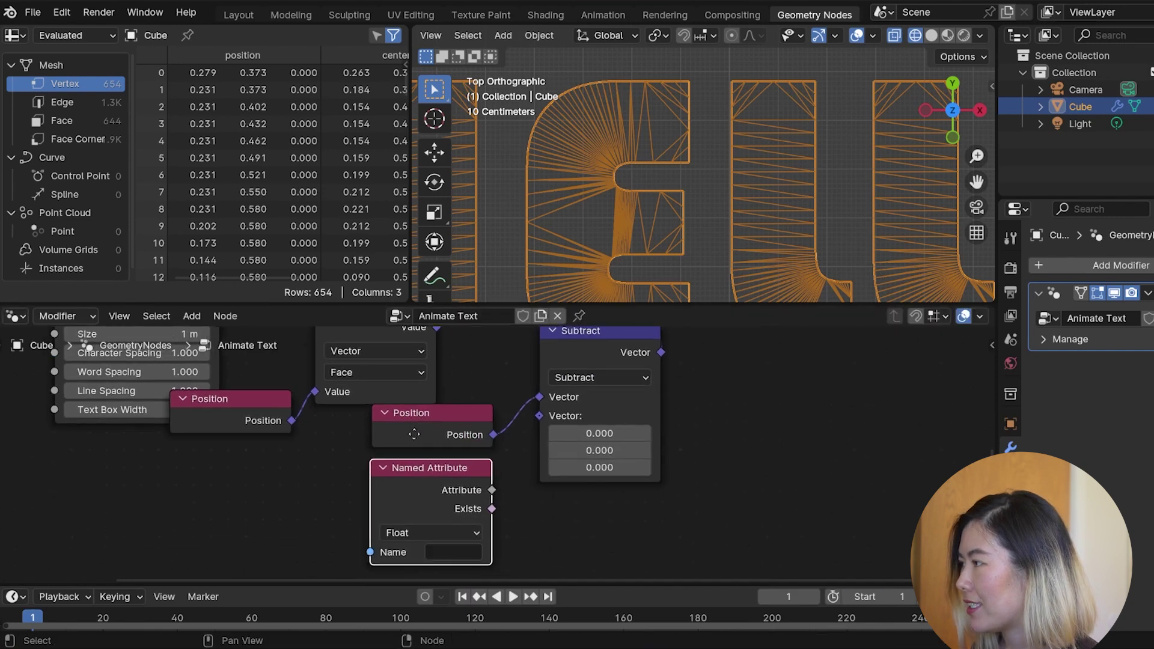
click(452, 532)
click(450, 455)
click(452, 550)
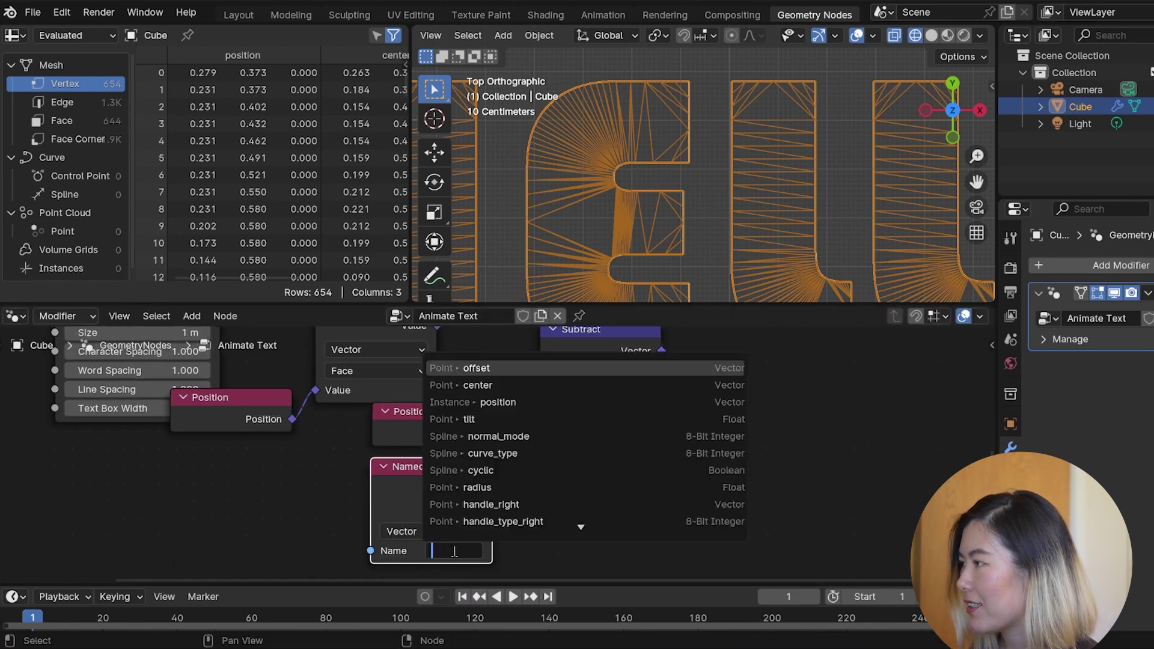
text(center)
key(Return)
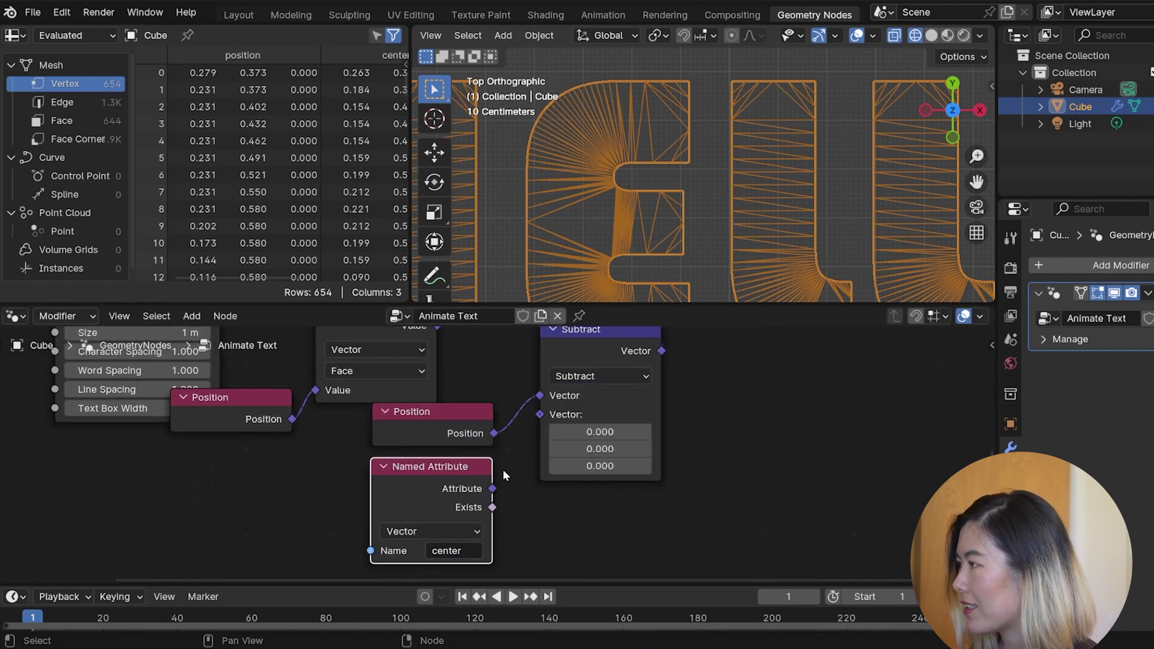
drag(492, 488, 539, 414)
Move Group Output farther from the offset attribute node and insert a Set Position node between them.
middle_drag(814, 381, 713, 510)
scroll(679, 397, down, 4)
middle_drag(678, 390, 604, 500)
drag(659, 488, 859, 478)
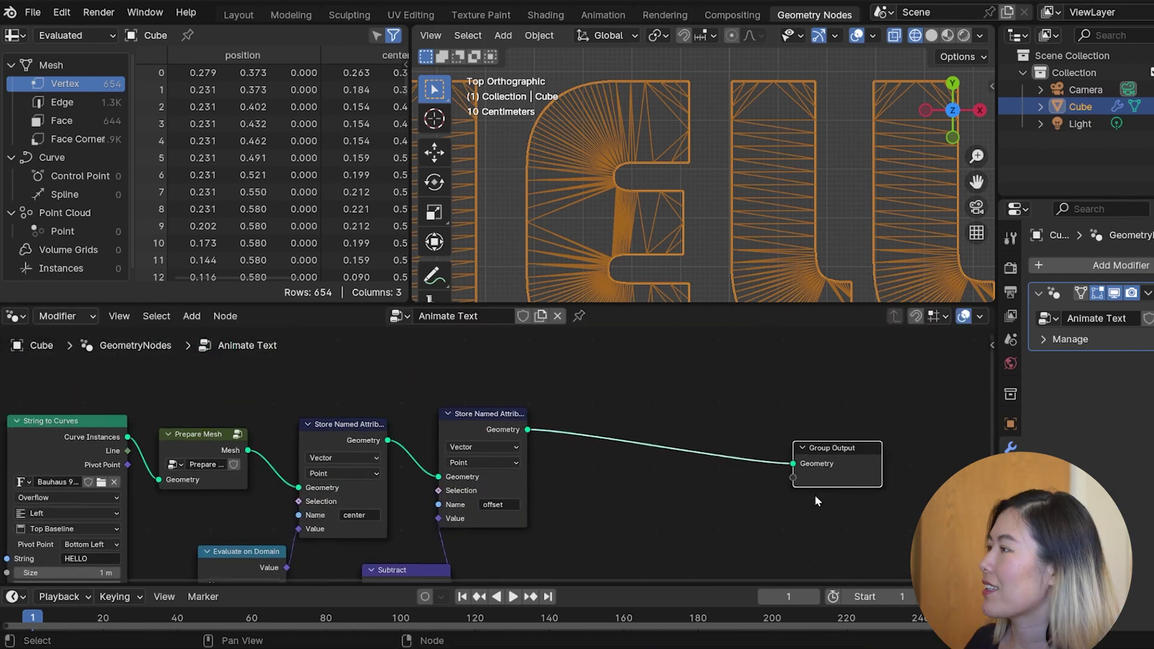
key(shift+a)
text(set p)
key(Return)
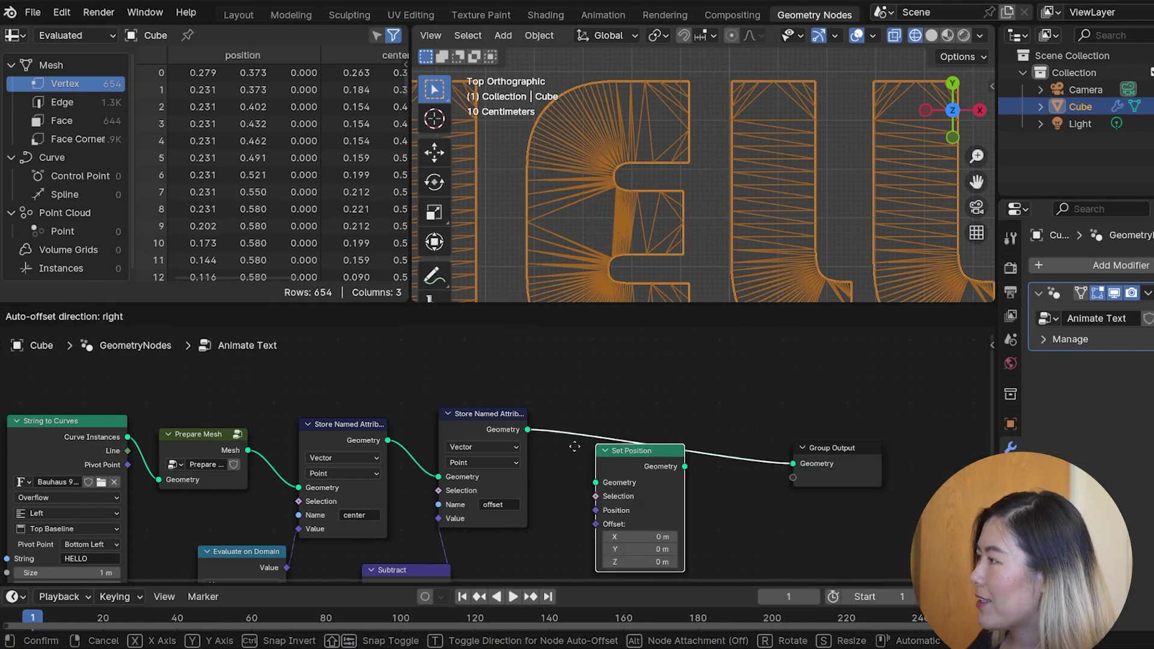
click(615, 424)
Drive Set Position's Position input with a new Add vector math node placed below it.
middle_drag(705, 500, 673, 429)
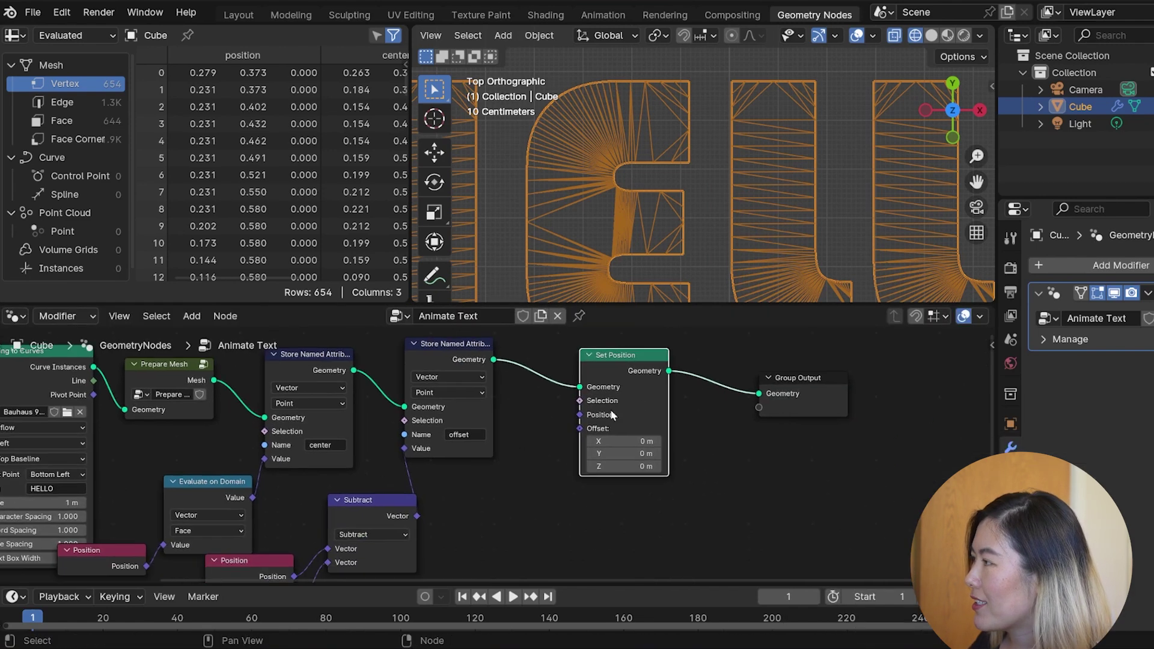
drag(579, 428, 565, 520)
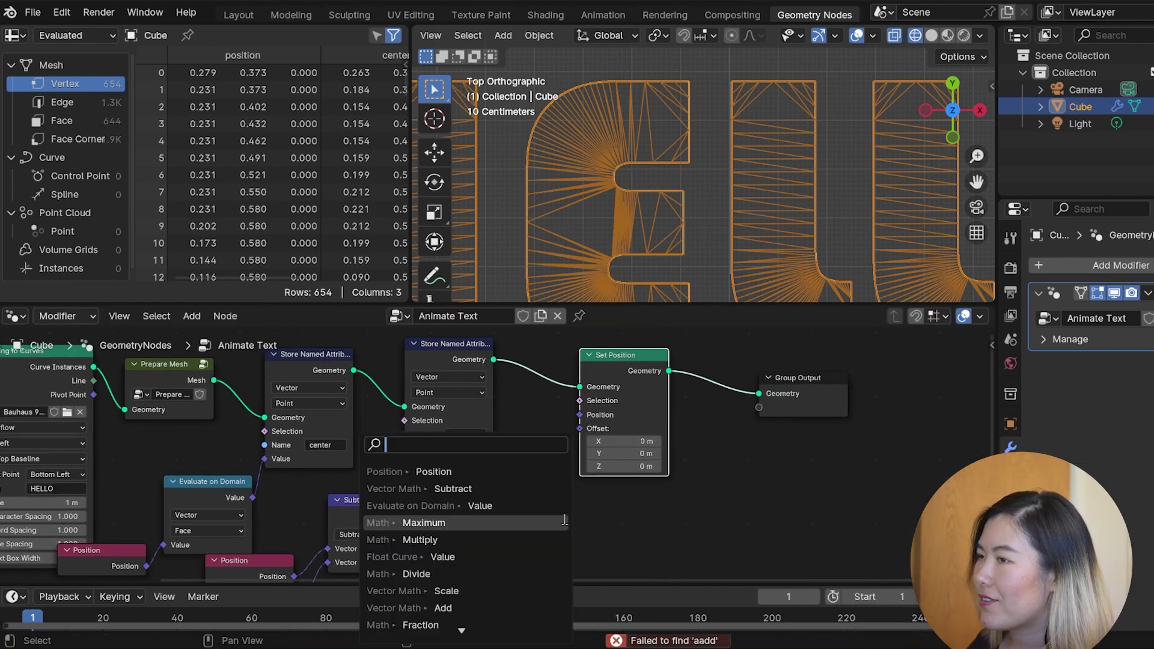
text(add)
key(Return)
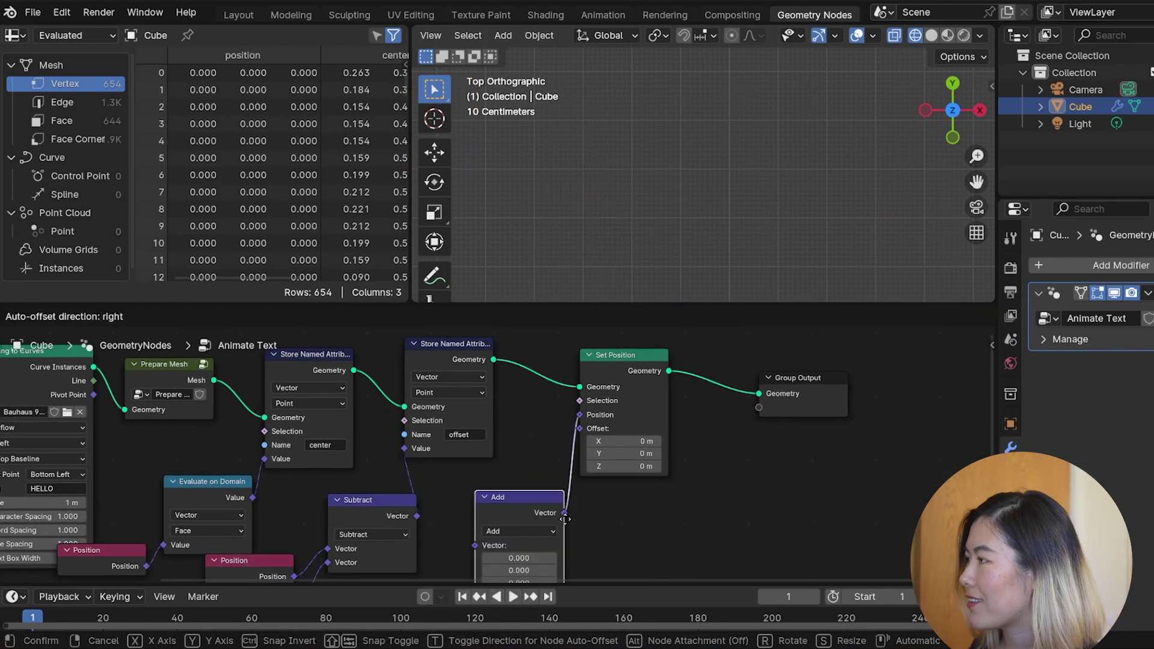
click(646, 522)
Duplicate the center Named Attribute node and connect the copy to the Add node's first vector input.
middle_drag(697, 519, 692, 413)
click(239, 495)
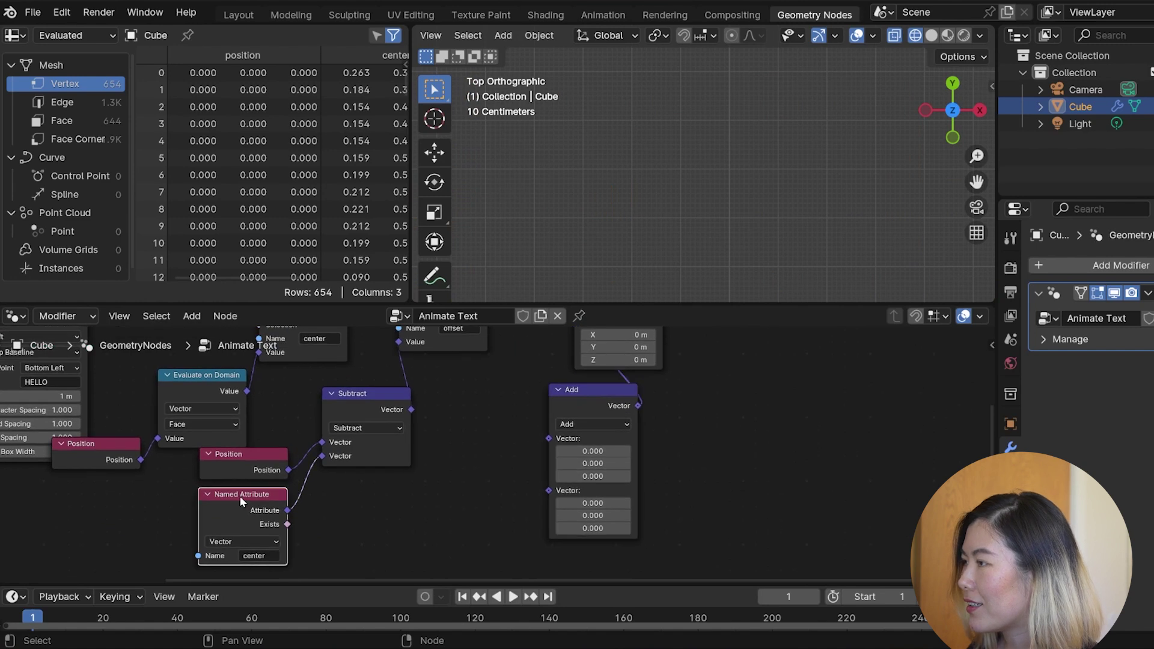
key(shift+d)
click(451, 417)
drag(500, 433, 549, 438)
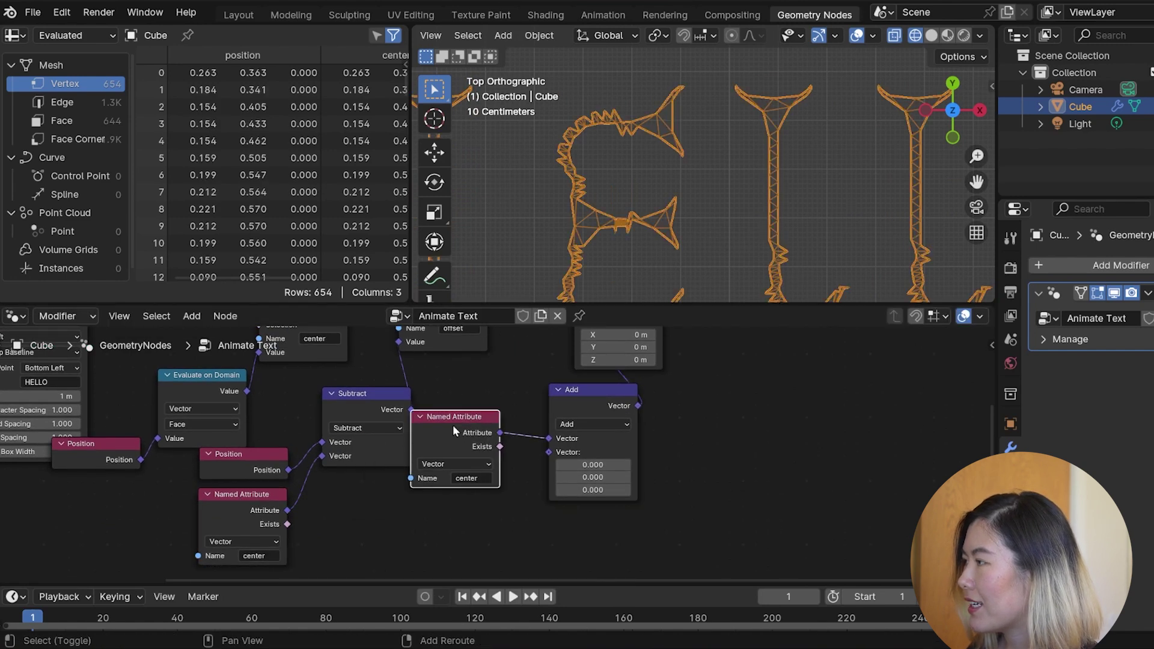
Duplicate the Named Attribute node again, connect it to the Add node's second vector input, and set its name to offset.
key(shift+d)
click(449, 529)
drag(497, 537, 548, 452)
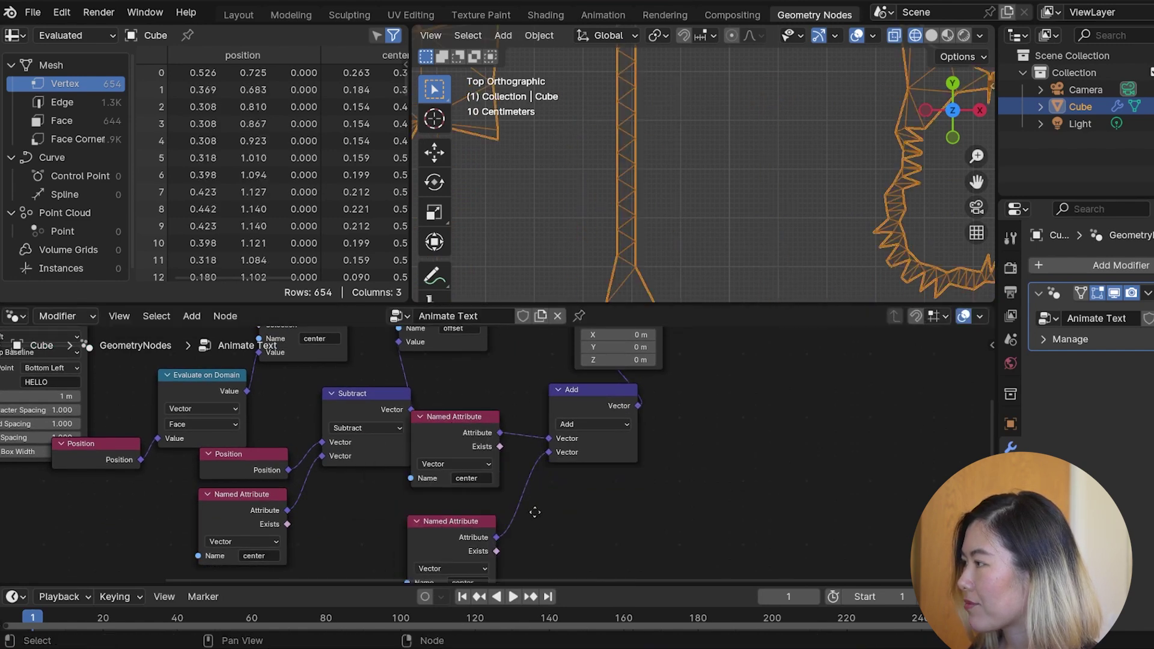
middle_drag(512, 554, 517, 506)
click(471, 535)
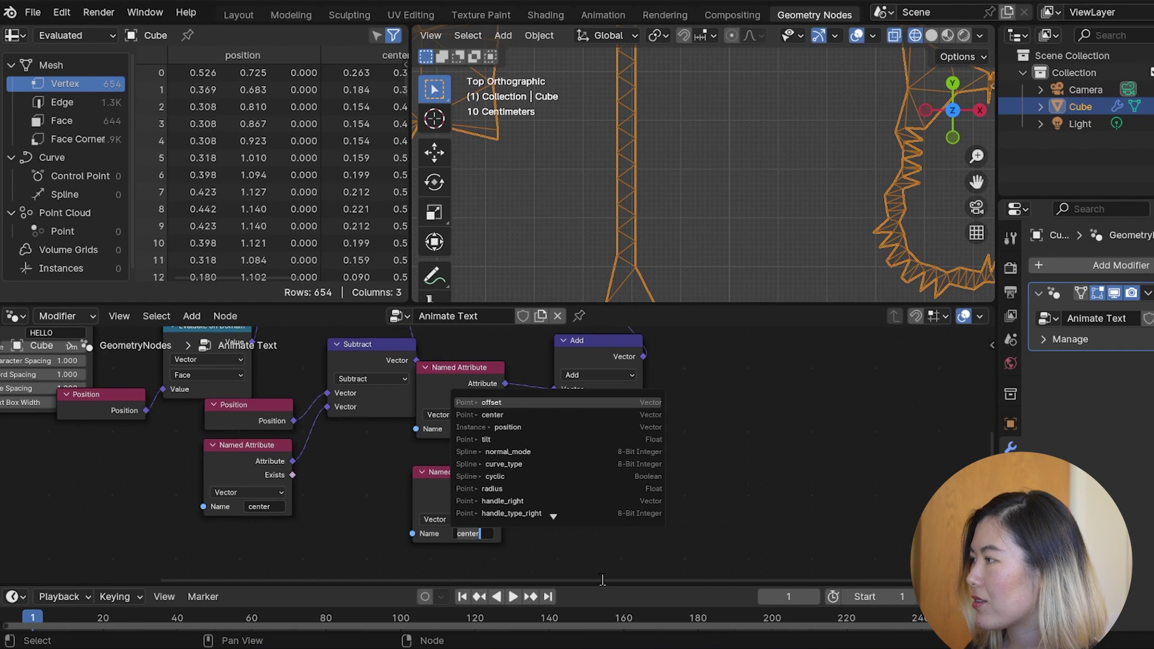
text(offset)
key(Return)
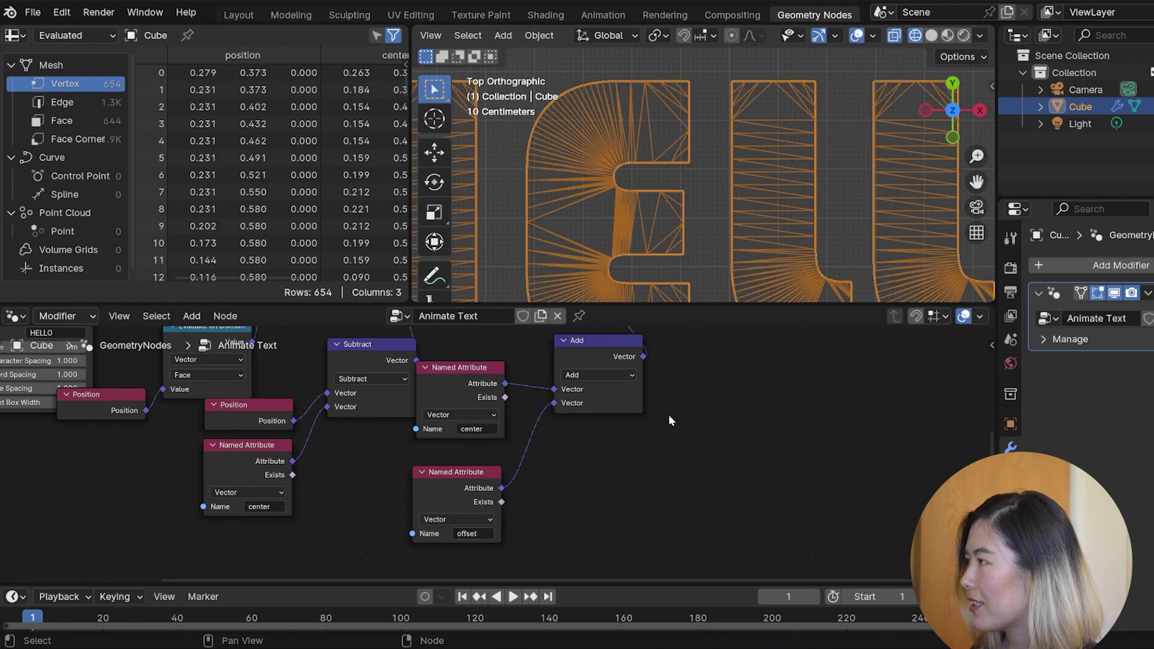
Insert a Scale vector math node between the offset Named Attribute and Add's second vector input, and adjust its scale factor.
middle_drag(668, 416, 558, 555)
middle_drag(597, 476, 586, 489)
scroll(741, 184, down, 3)
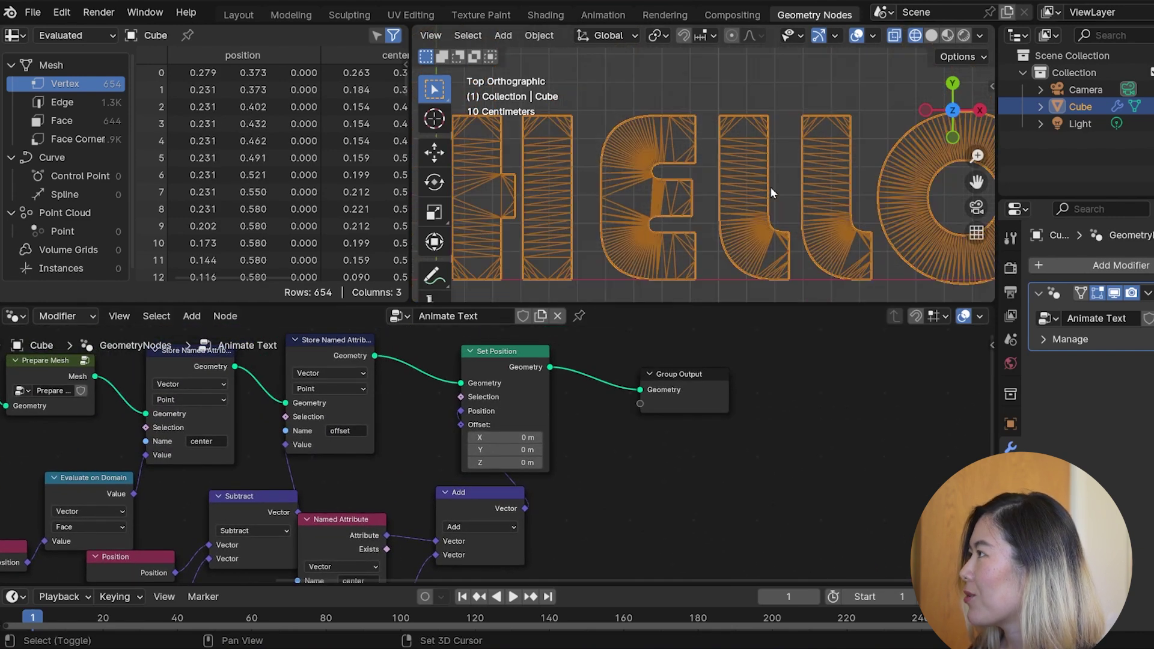
mouse_move(770, 188)
shift+middle_down()
mouse_move(568, 174)
mouse_move(669, 187)
mouse_move(758, 174)
shift+middle_up()
shift+middle_drag(549, 181, 691, 217)
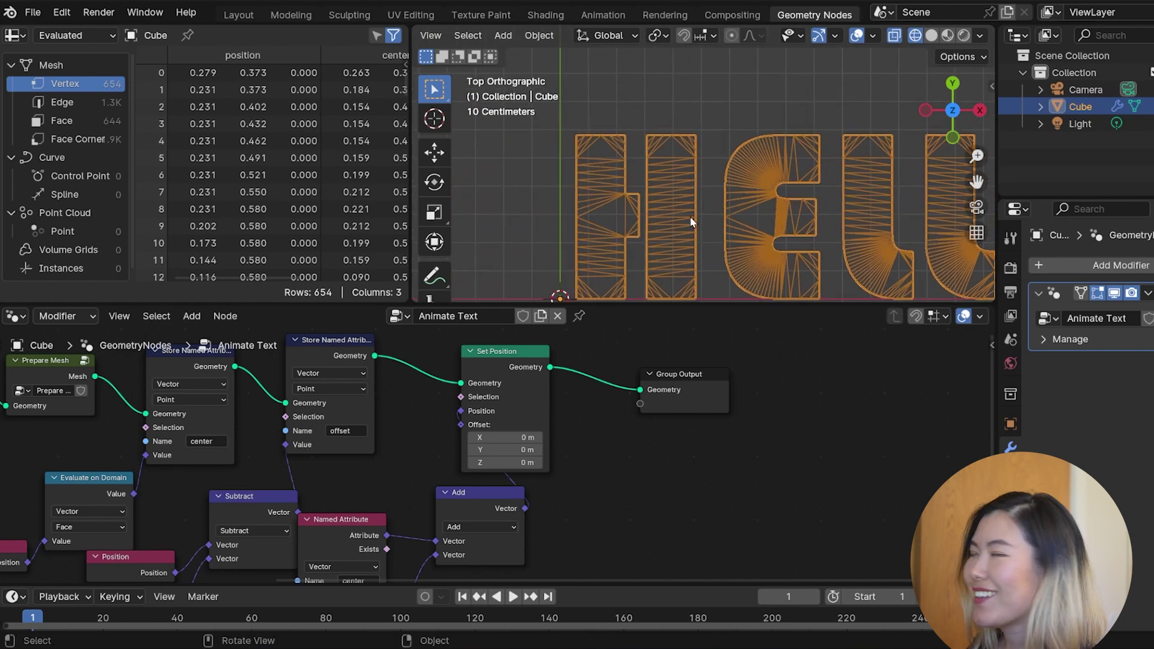
middle_drag(625, 431, 574, 351)
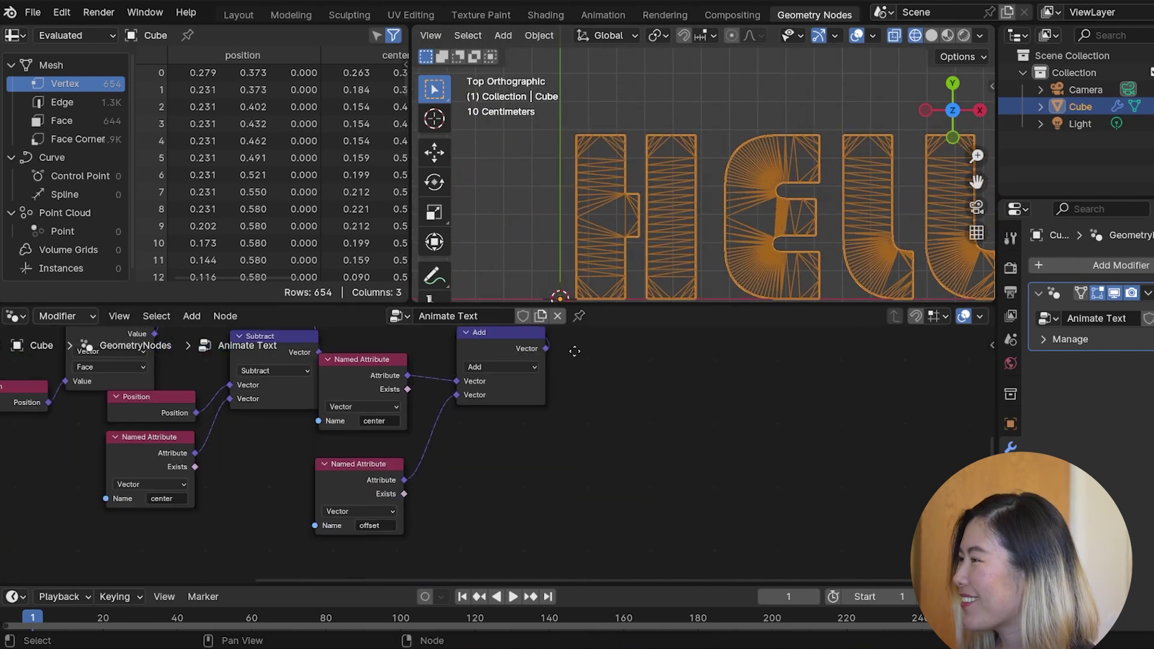
drag(404, 480, 456, 477)
text(scal)
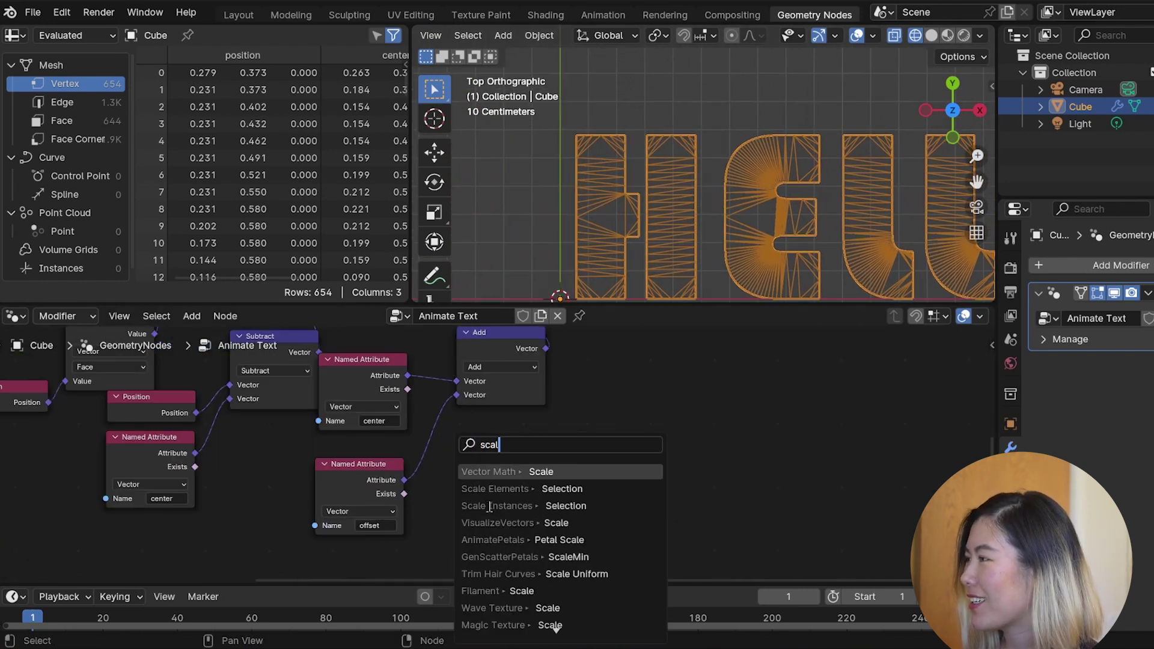
key(Return)
click(450, 492)
drag(504, 473, 463, 396)
mouse_move(458, 522)
mouse_down()
mouse_move(374, 522)
mouse_move(472, 515)
mouse_up()
Open the Prepare Mesh node group and move its Group Output farther from the Fill Curve node.
middle_drag(568, 415, 801, 526)
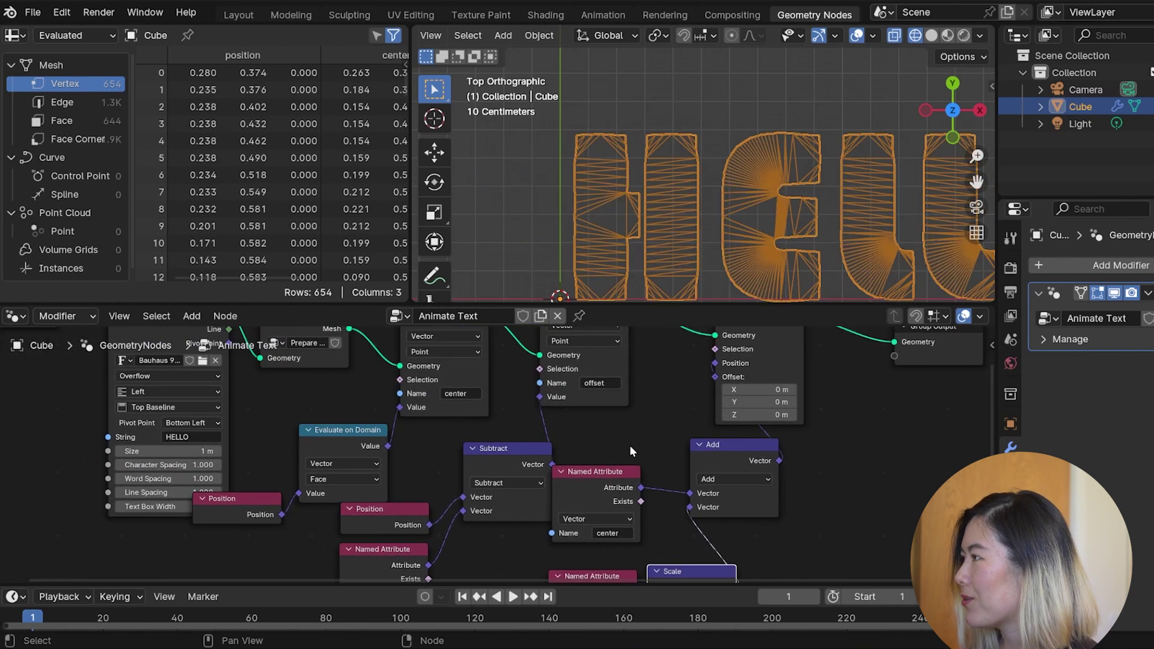
scroll(629, 444, down, 4)
middle_drag(729, 377, 812, 404)
scroll(385, 407, up, 5)
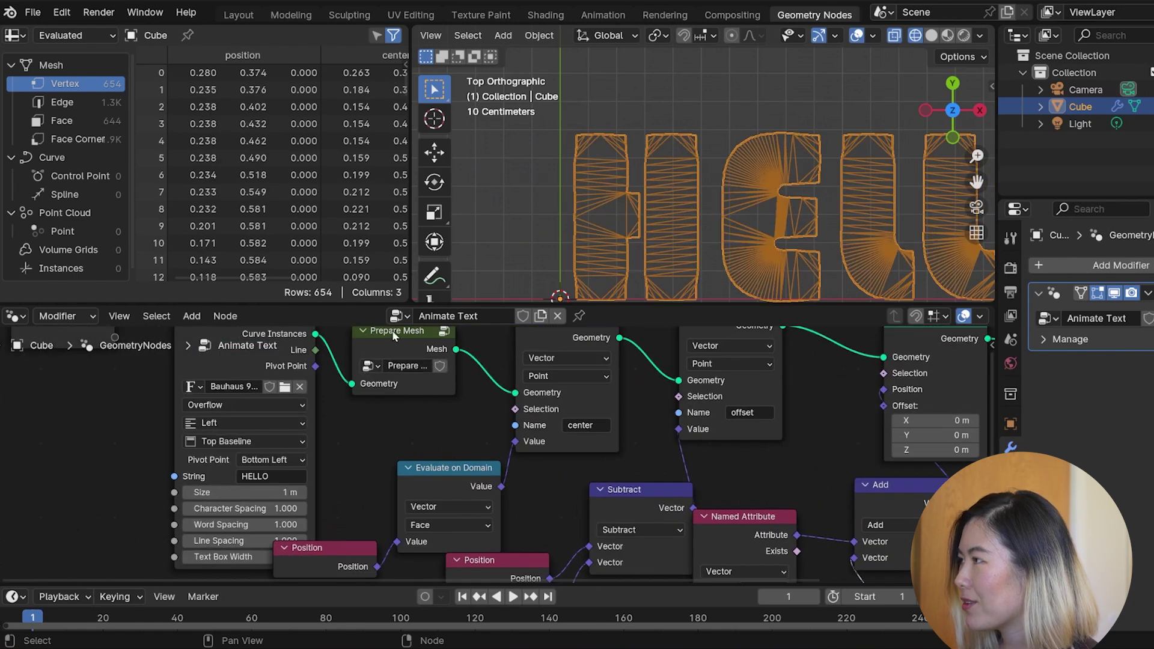
click(392, 330)
key(Tab)
click(849, 535)
middle_drag(872, 518, 244, 530)
middle_drag(823, 488, 661, 460)
drag(644, 476, 760, 466)
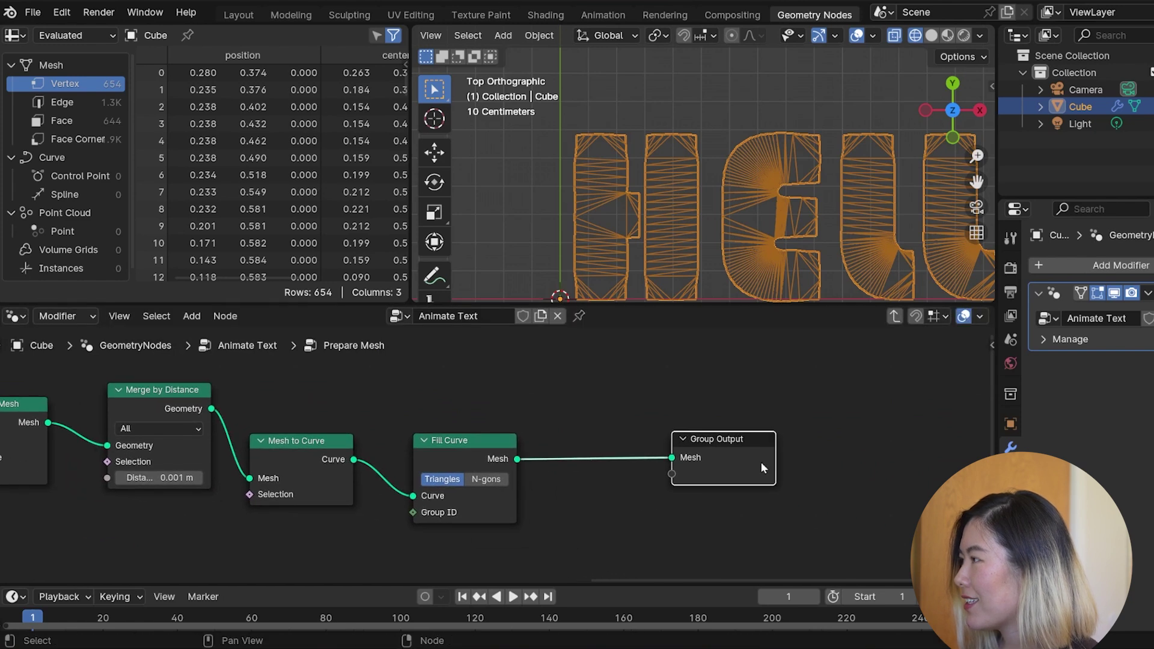
Insert a Split Edges node between Fill Curve and Group Output, and return to the Animate Text node tree.
key(shift+a)
text(SPLI)
key(Return)
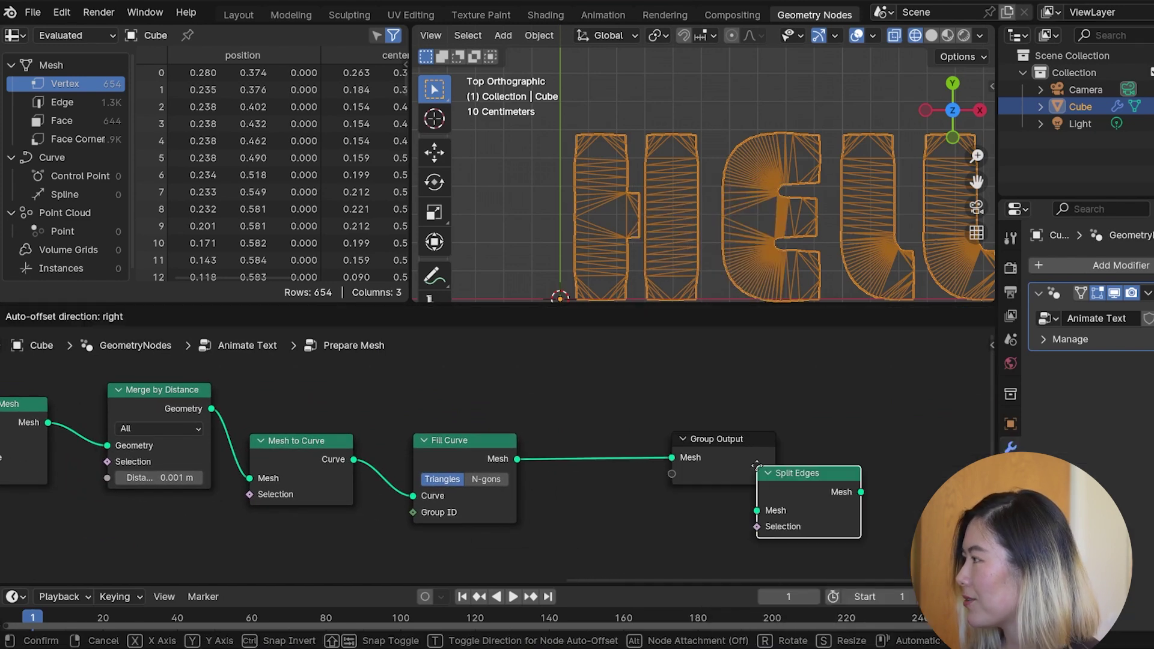
click(537, 445)
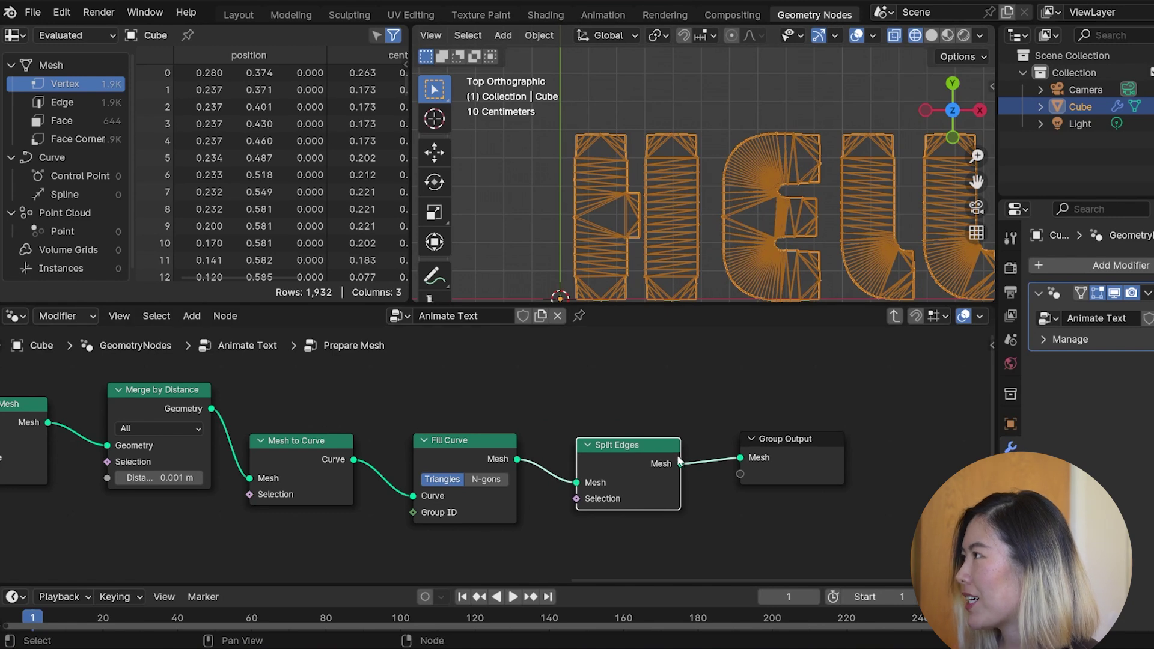
click(624, 437)
key(Tab)
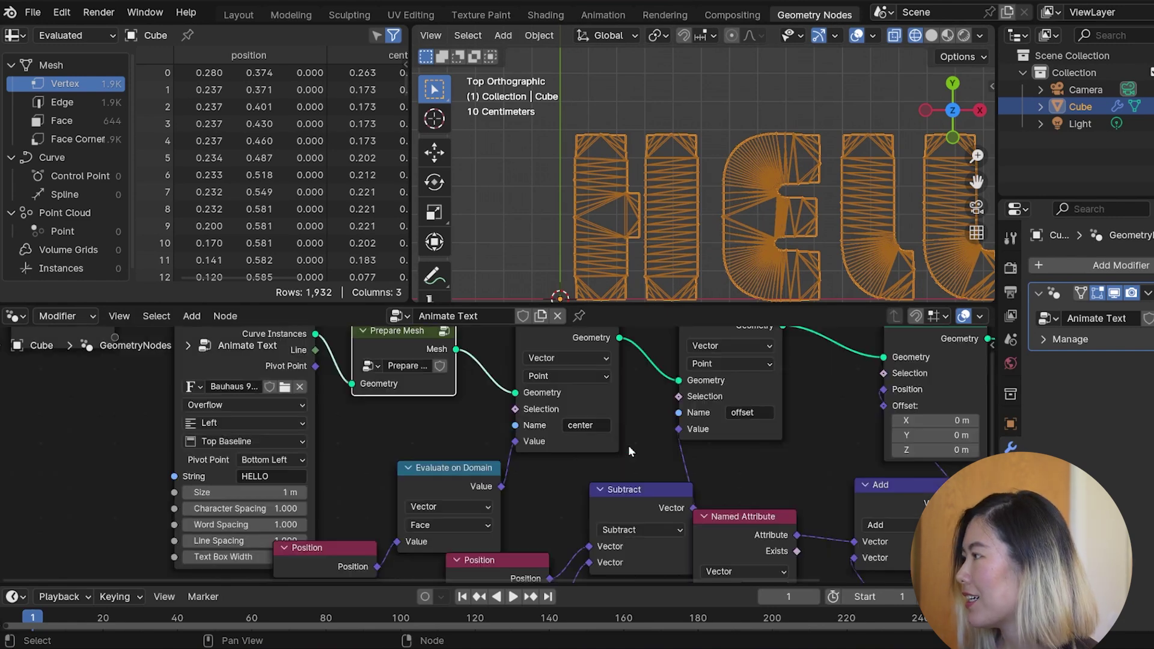
Place a Scene Time node below the offset attribute nodes and connect its Frame output to a new Divide math node.
middle_drag(784, 490, 540, 375)
scroll(568, 408, down, 1)
middle_drag(669, 500, 614, 417)
scroll(601, 445, up, 4)
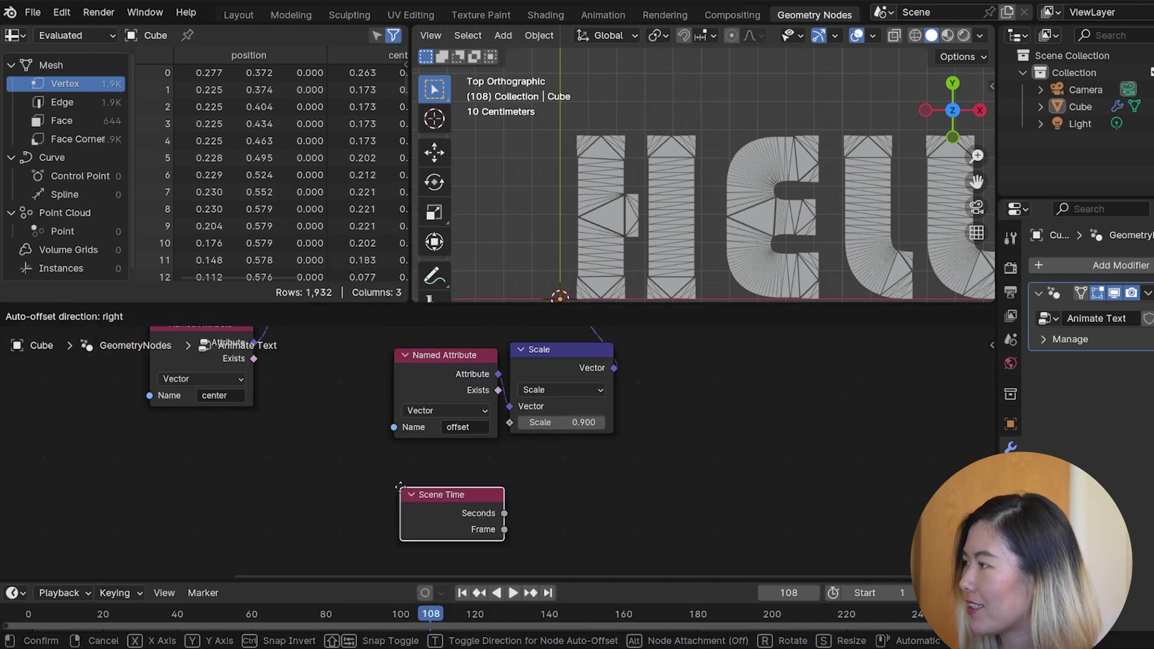
click(304, 515)
drag(303, 520, 312, 523)
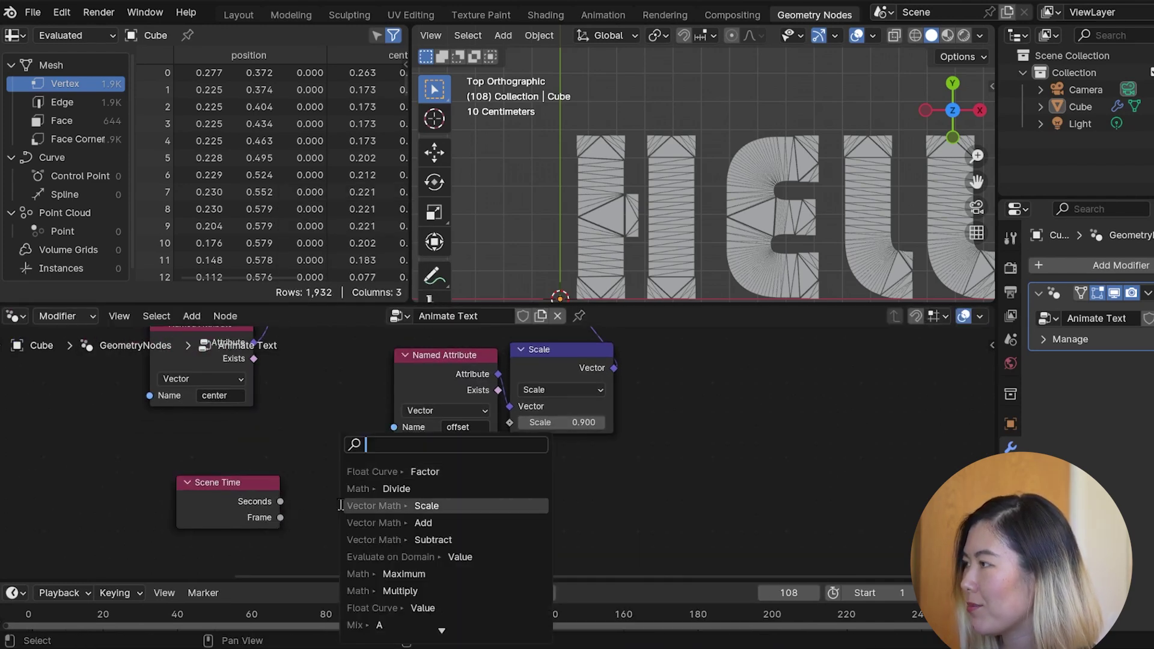
text(div)
key(Return)
click(333, 500)
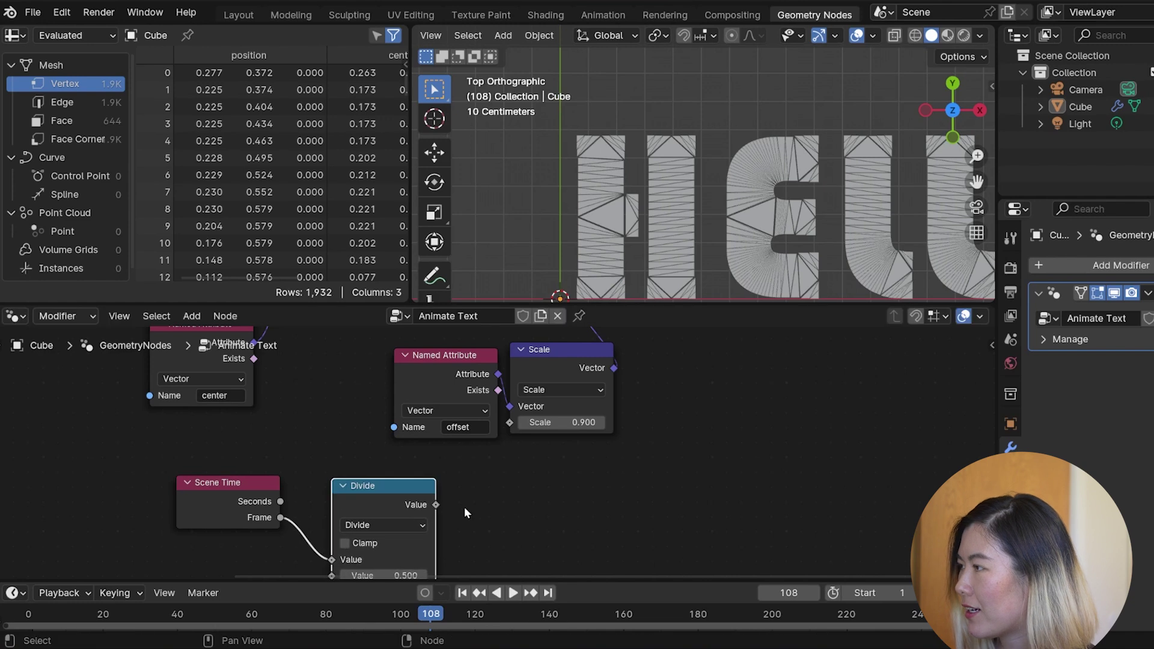
Set the Divide node's divisor to 120 and the scene's end frame to 120, and enlarge the timeline area.
scroll(465, 513, down, 3)
scroll(465, 513, left, 1)
click(406, 509)
text(120)
key(Return)
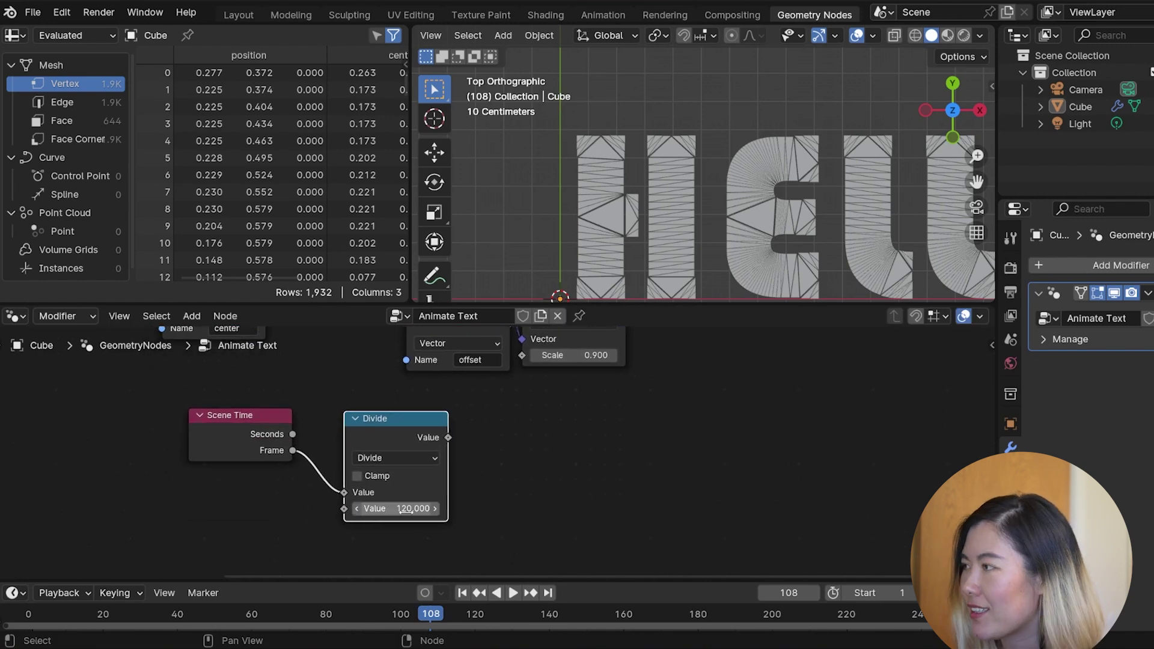
scroll(404, 509, up, 2)
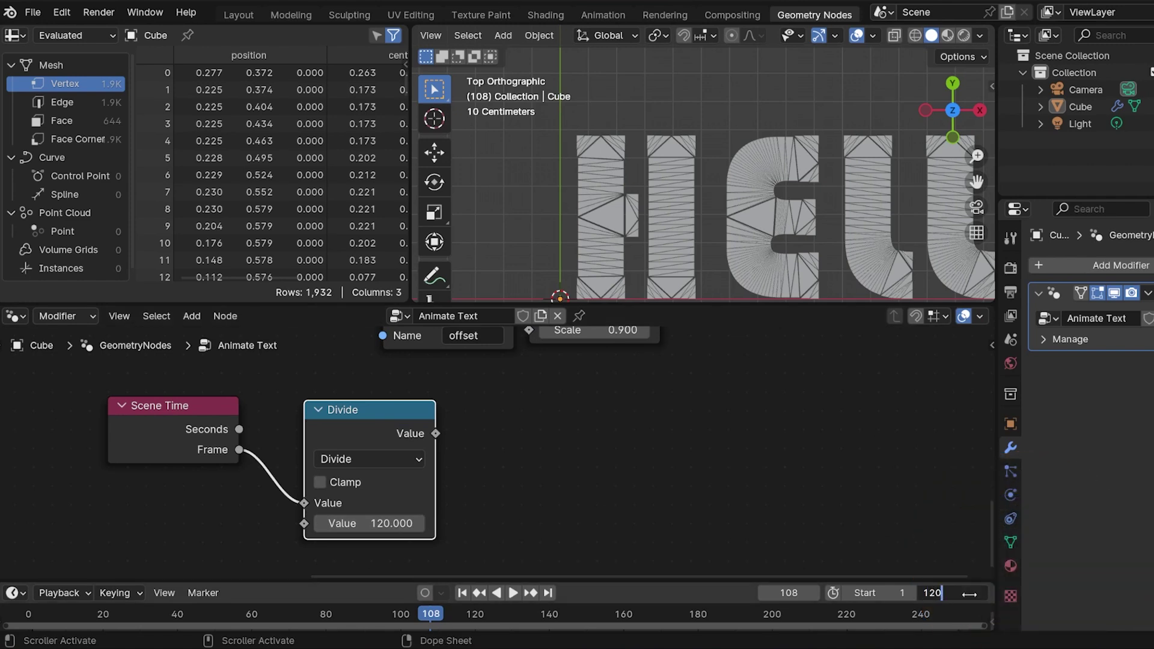
drag(725, 579, 729, 527)
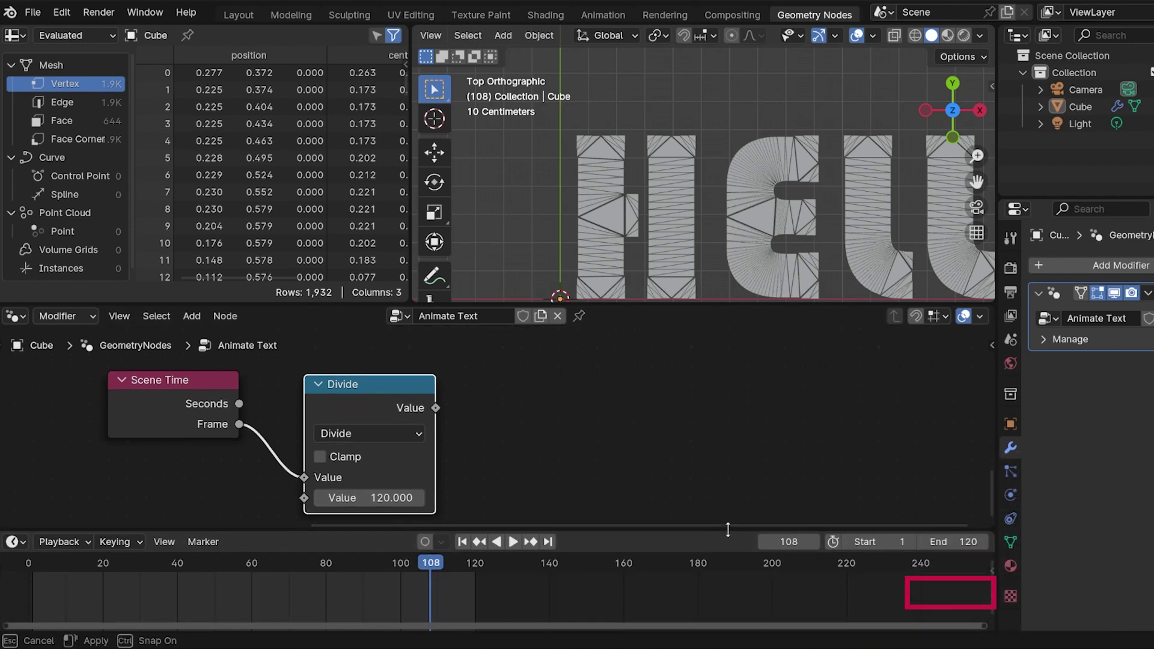
Connect Divide's value to the Scale node's Scale input and play the animation to preview it.
scroll(493, 421, down, 2)
middle_drag(478, 412, 481, 457)
drag(452, 459, 535, 371)
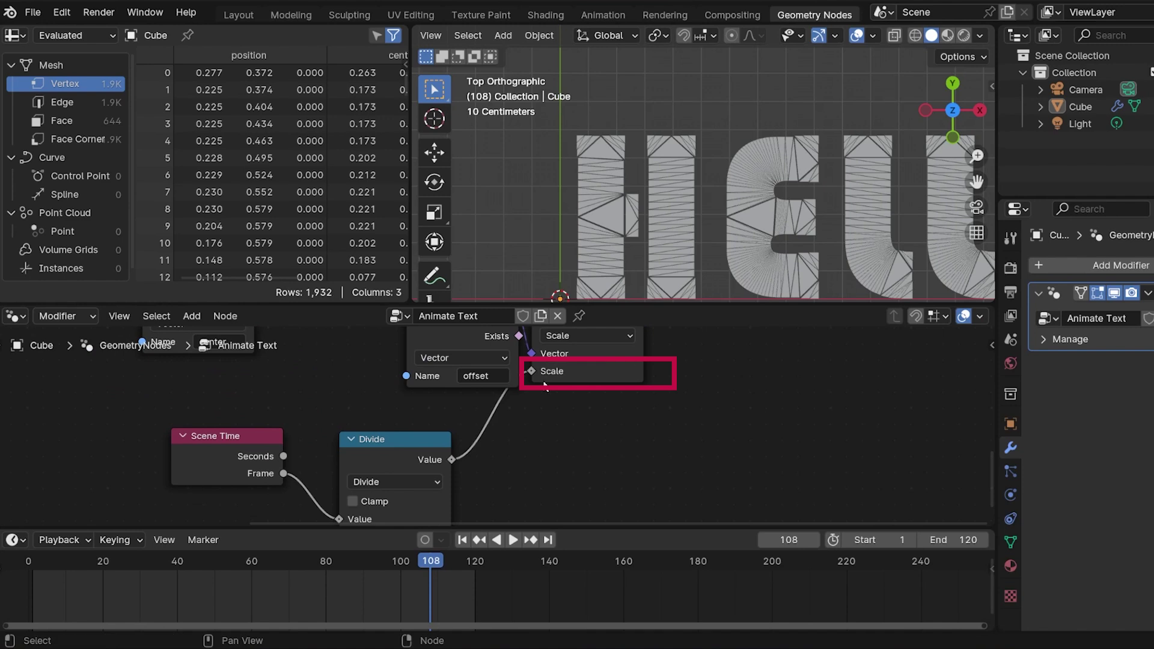
key(space)
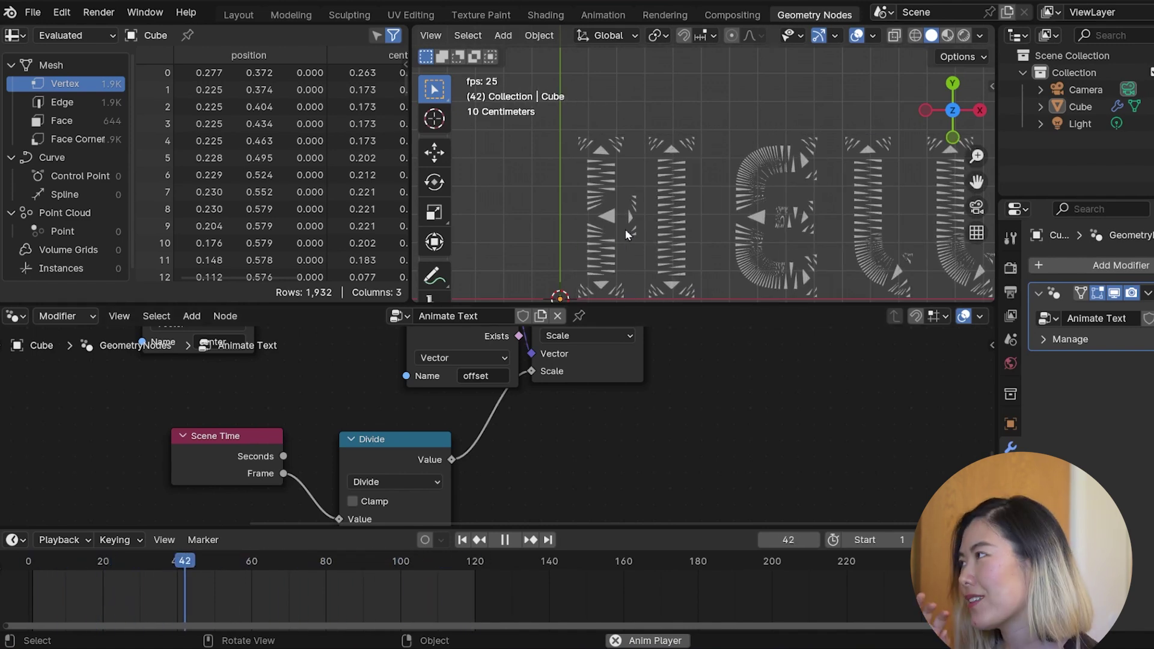
key(space)
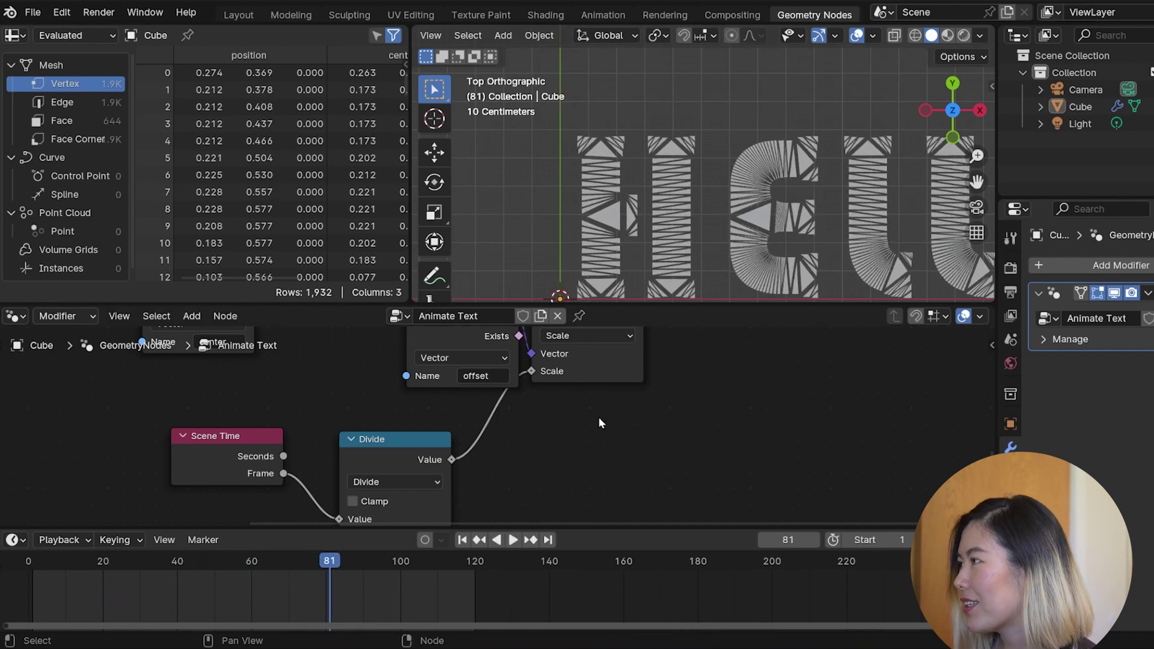
Feed Divide's value into a new Float Curve node and connect its output to the Scale node's Scale input.
middle_drag(495, 457, 495, 414)
drag(453, 416, 495, 427)
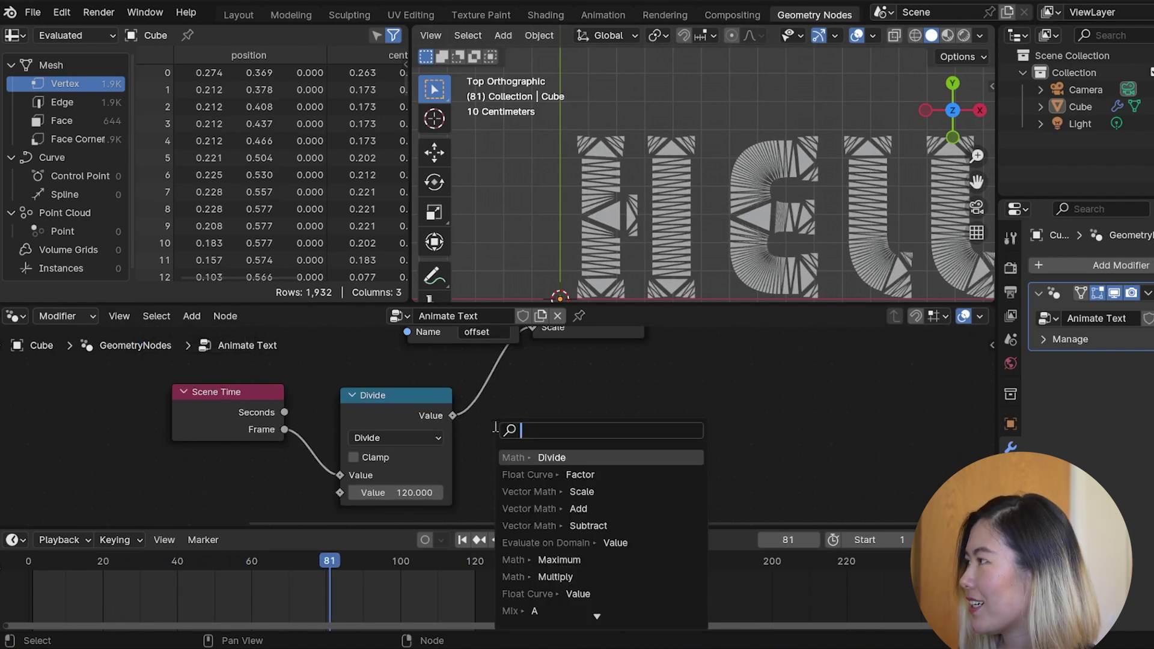
text(float)
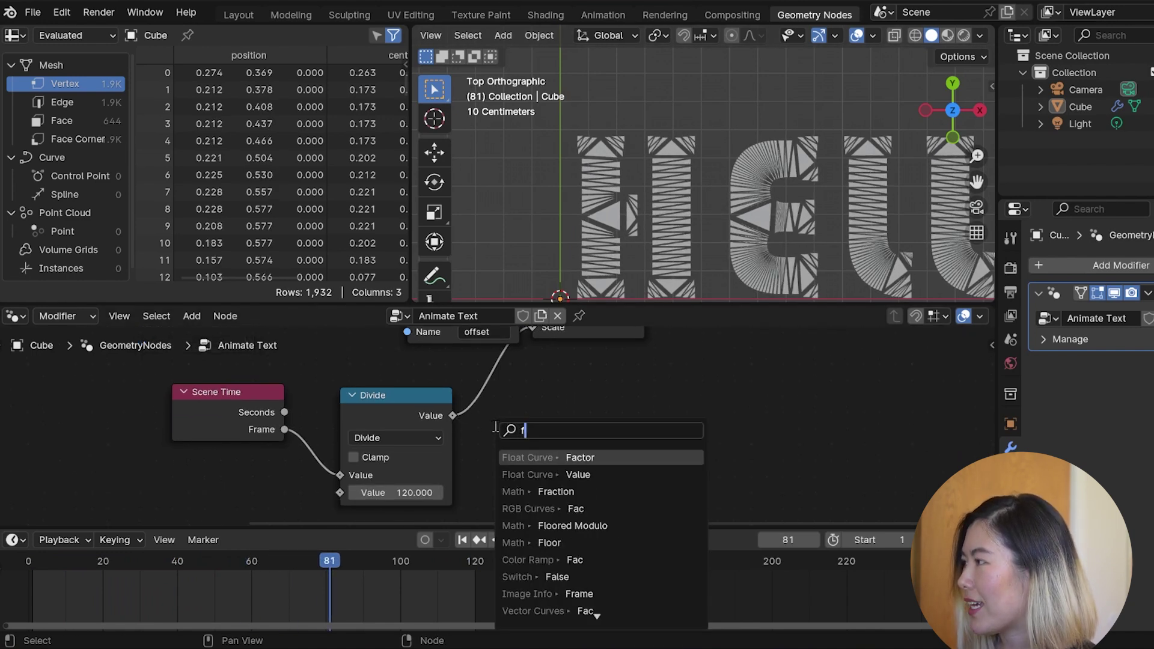
key(Return)
click(589, 415)
drag(691, 418, 530, 384)
Raise the Float Curve's start point to 1.0, shape a narrow dip to zero at its middle, and play the animation.
middle_drag(564, 424, 573, 331)
scroll(546, 469, down, 4)
middle_drag(547, 464, 535, 421)
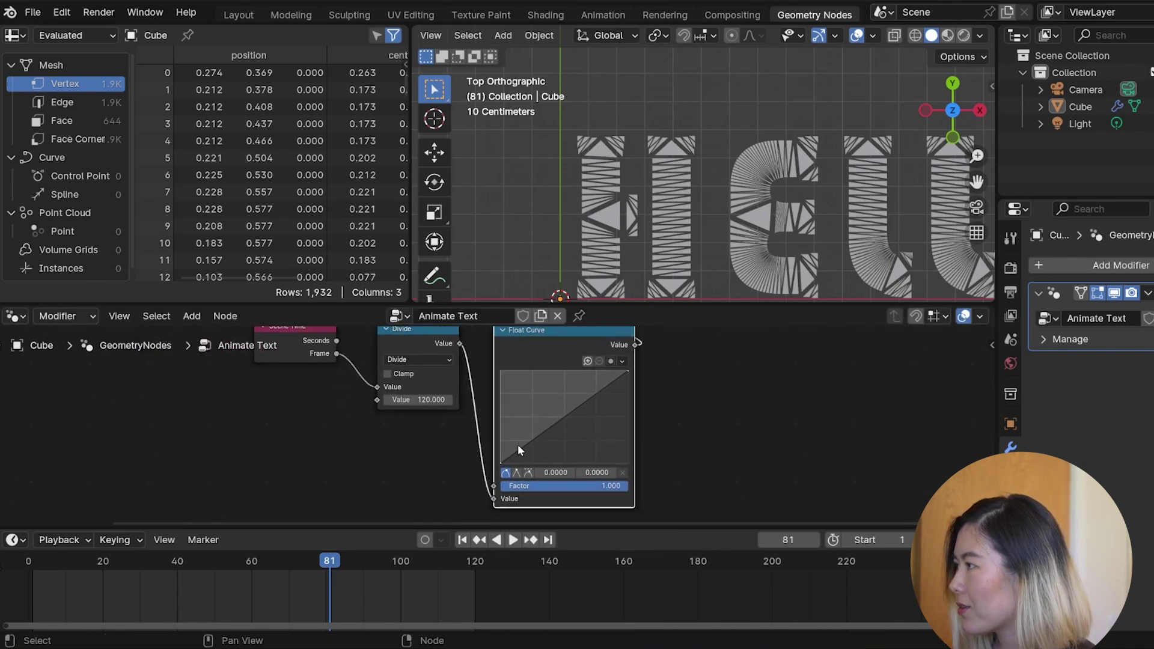
drag(504, 468, 501, 371)
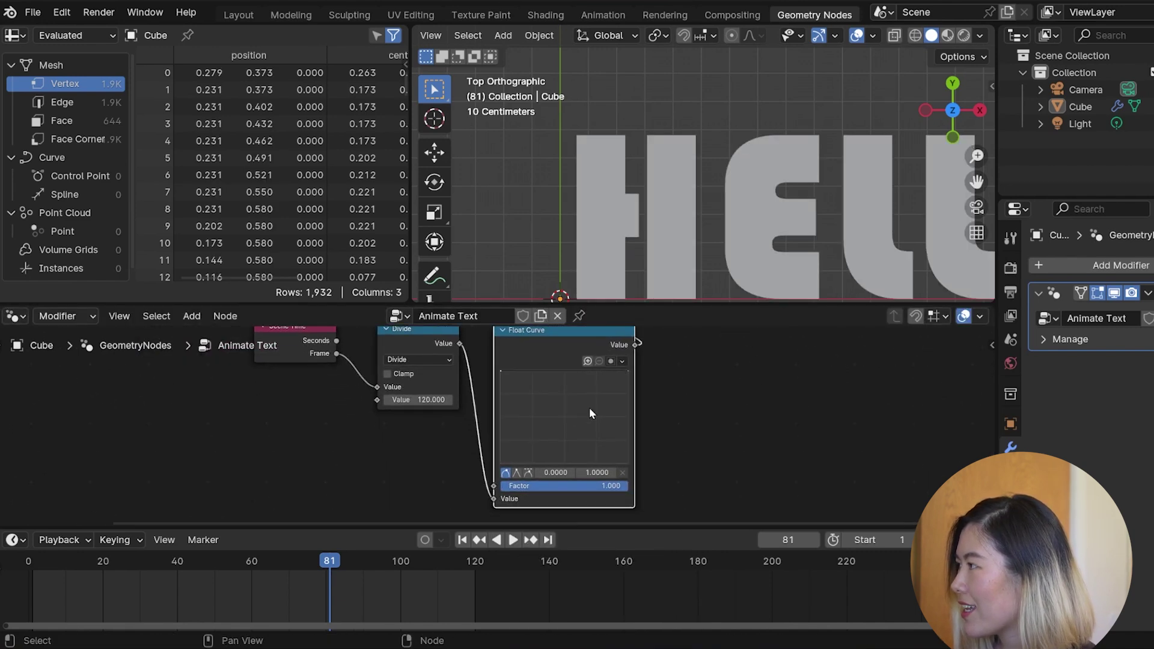
shift+scroll(630, 446, up, 1)
scroll(595, 400, up, 1)
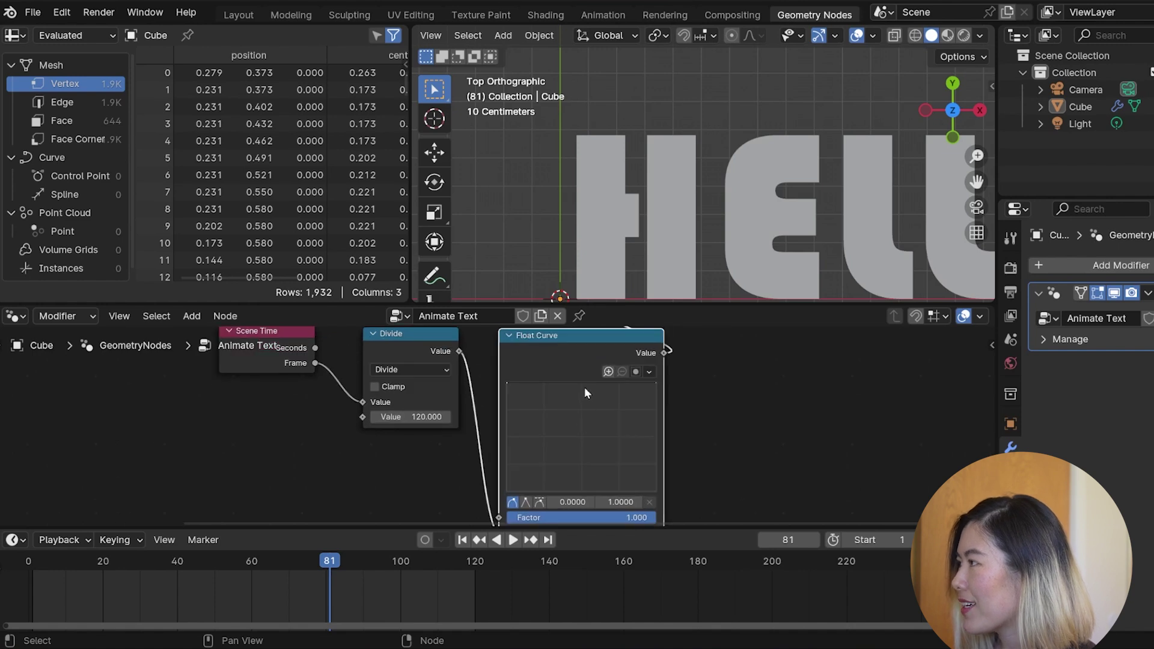
mouse_move(585, 392)
mouse_down()
mouse_move(581, 499)
mouse_move(565, 383)
mouse_up()
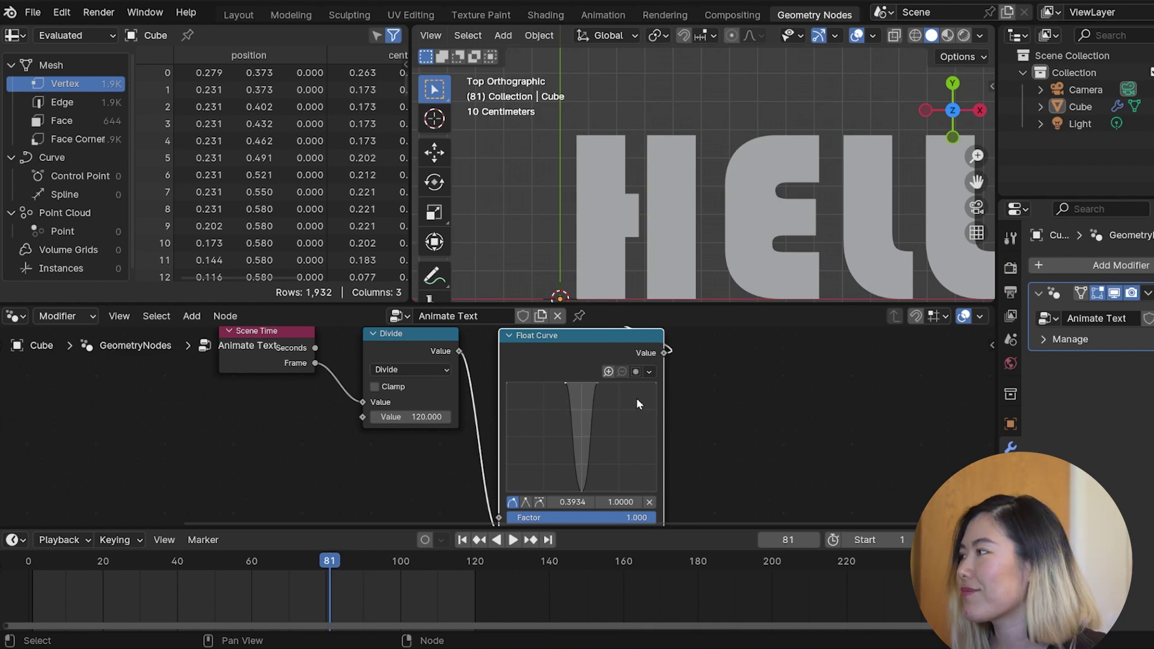
key(space)
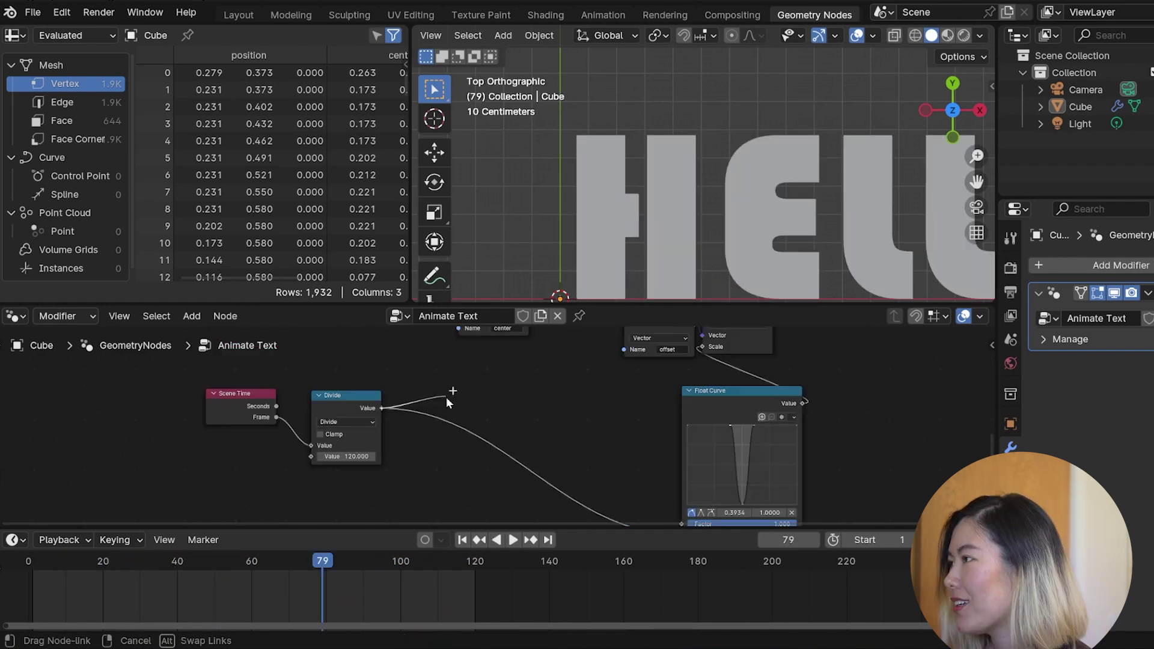
Move the Divide node closer to Scene Time and place both nodes inside a new Frame.
middle_drag(415, 380, 362, 415)
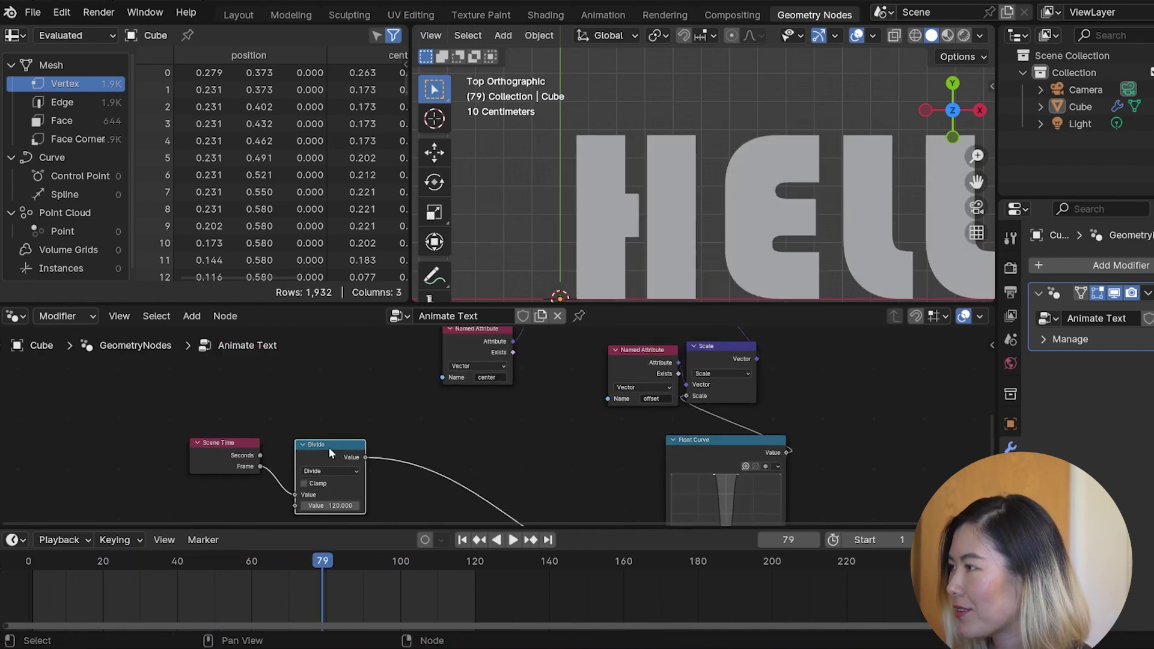
drag(330, 447, 310, 432)
drag(154, 391, 358, 502)
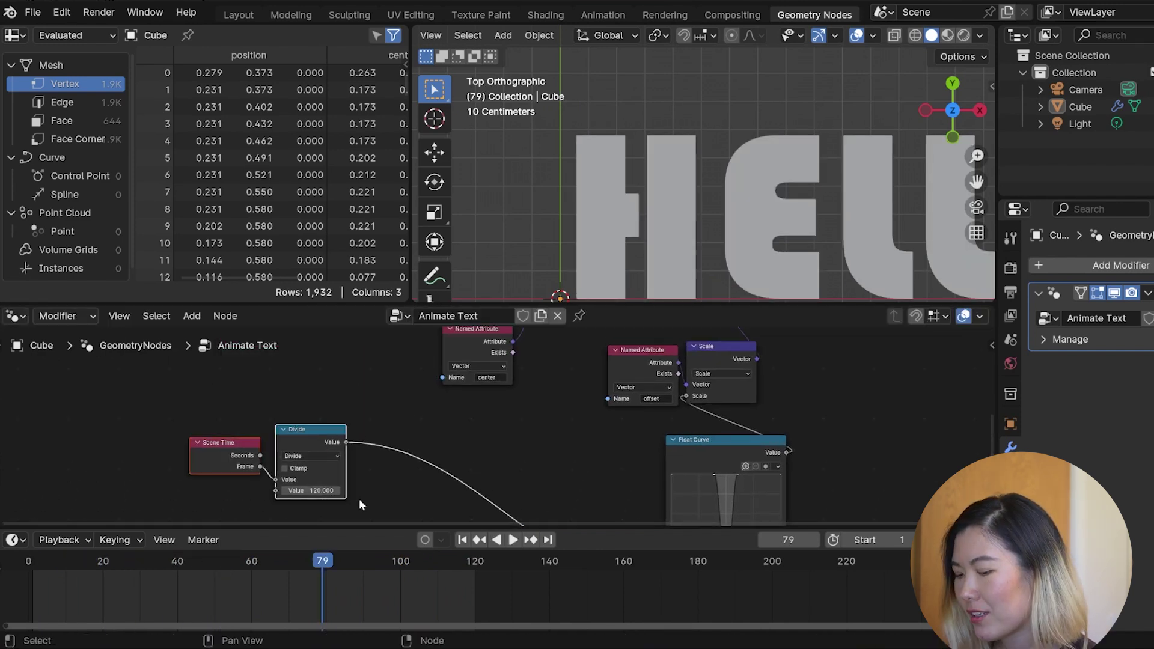
key(F3)
text(f)
key(Return)
click(186, 408)
click(243, 457)
shift+click(282, 447)
key(g)
click(265, 421)
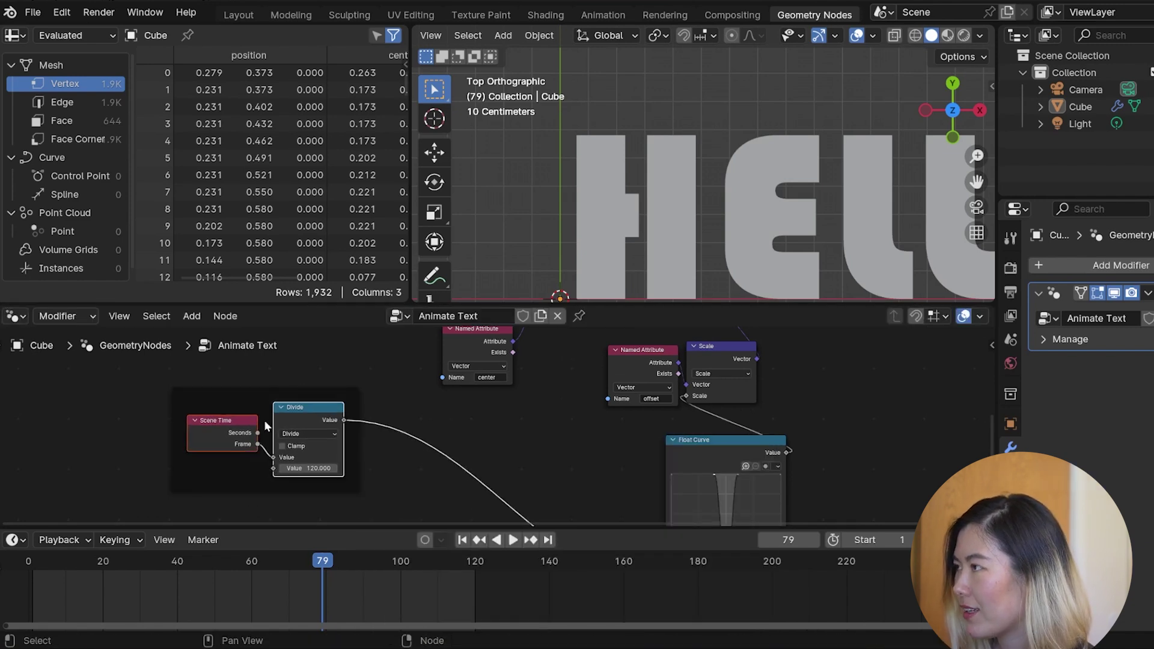
Label the frame around Scene Time and Divide as Normalized Time.
click(265, 425)
key(F2)
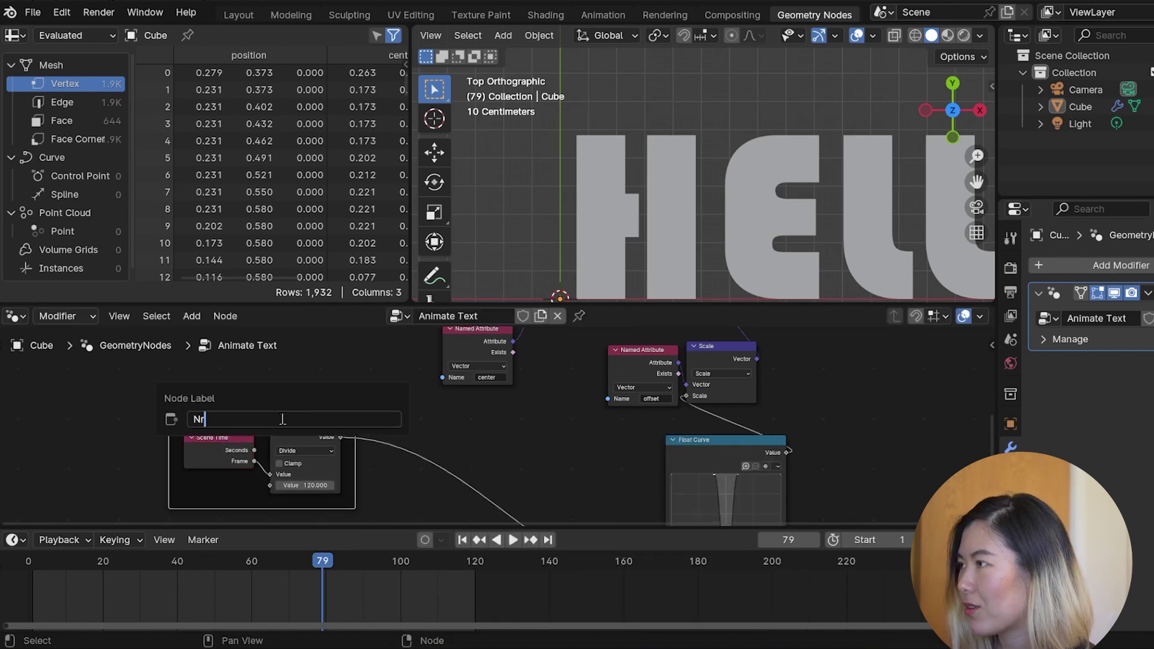
text(Normalized Time)
key(Return)
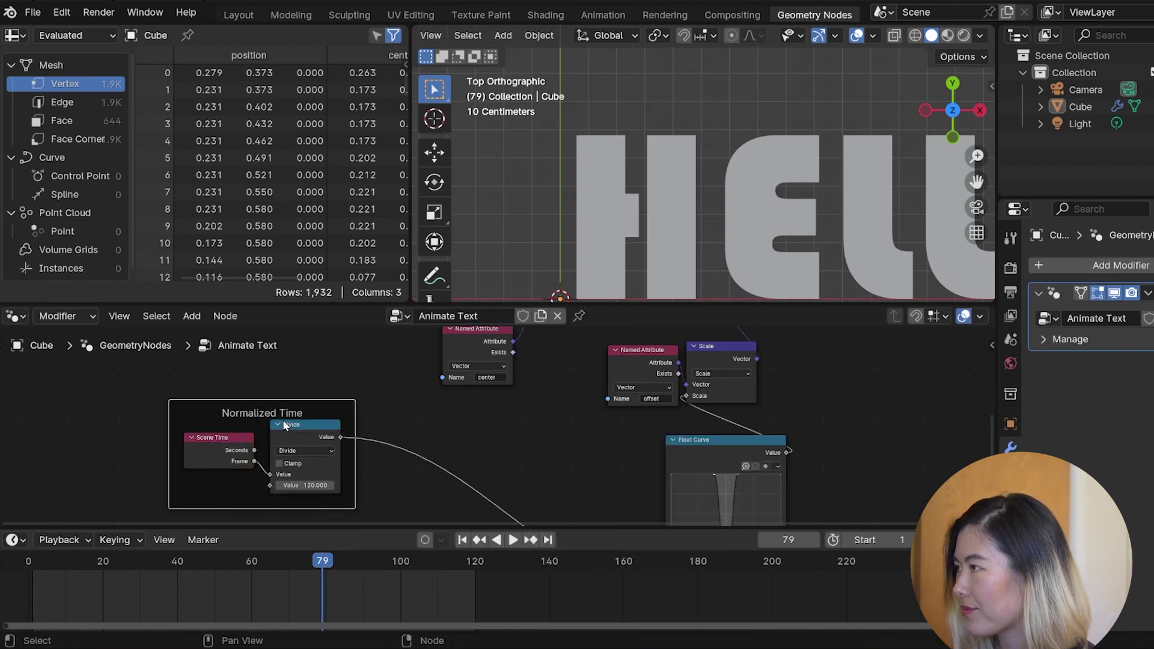
Connect Divide's value to a new Add math node placed beside the Normalized Time frame.
middle_drag(379, 446, 366, 419)
drag(327, 410, 365, 447)
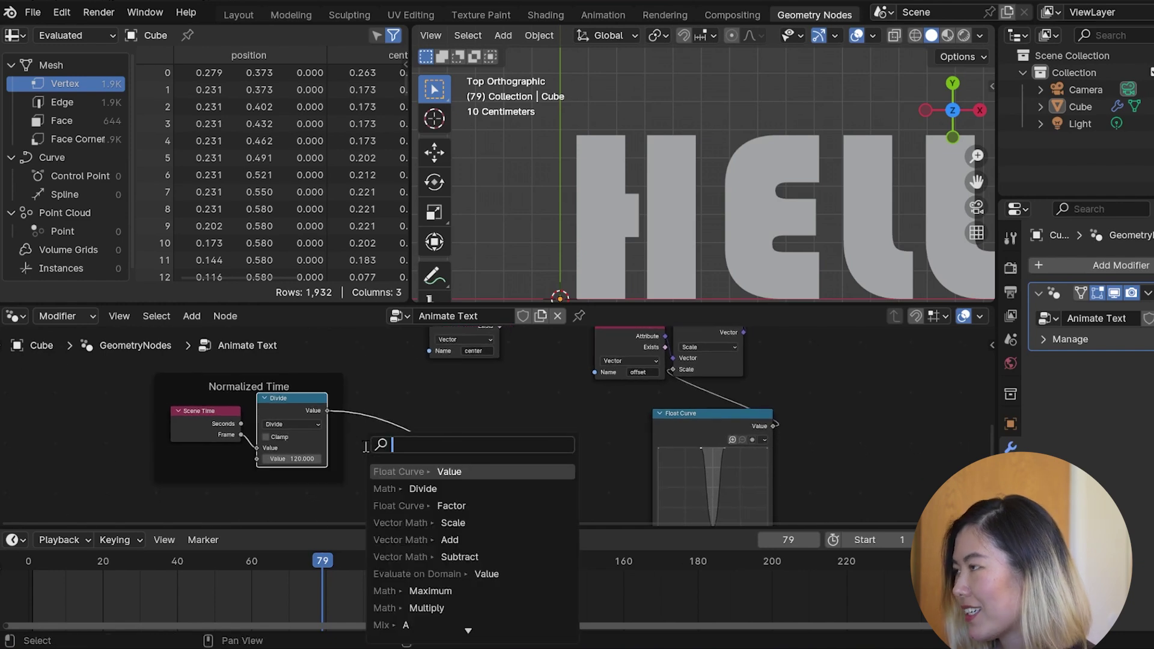
text(add)
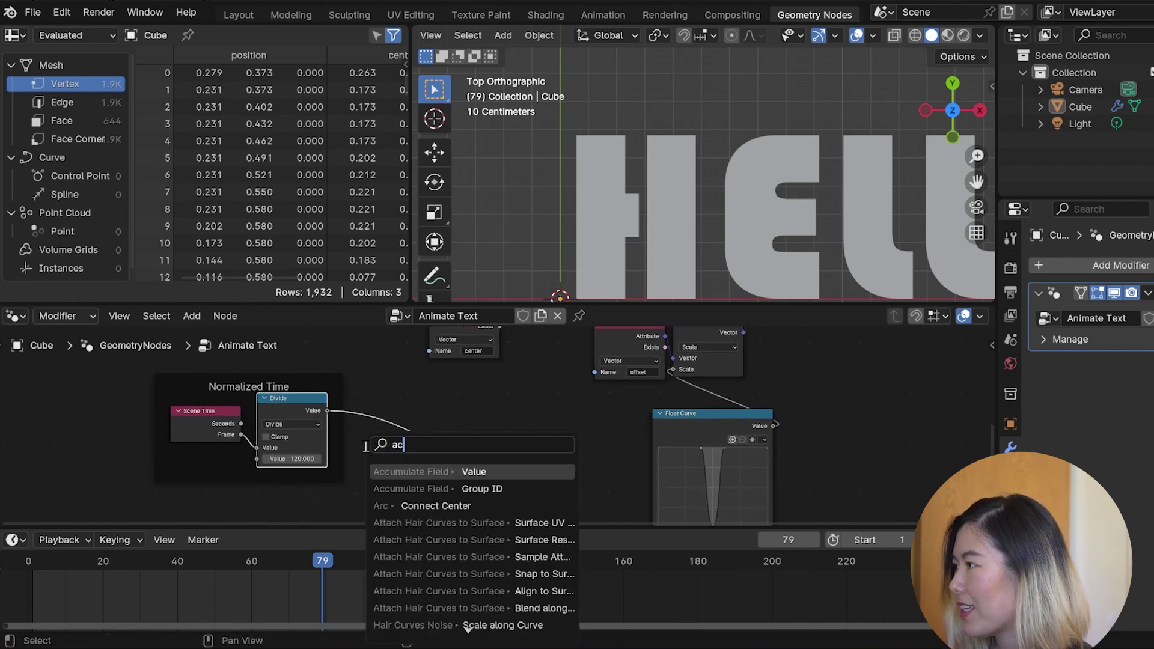
key(Return)
click(375, 414)
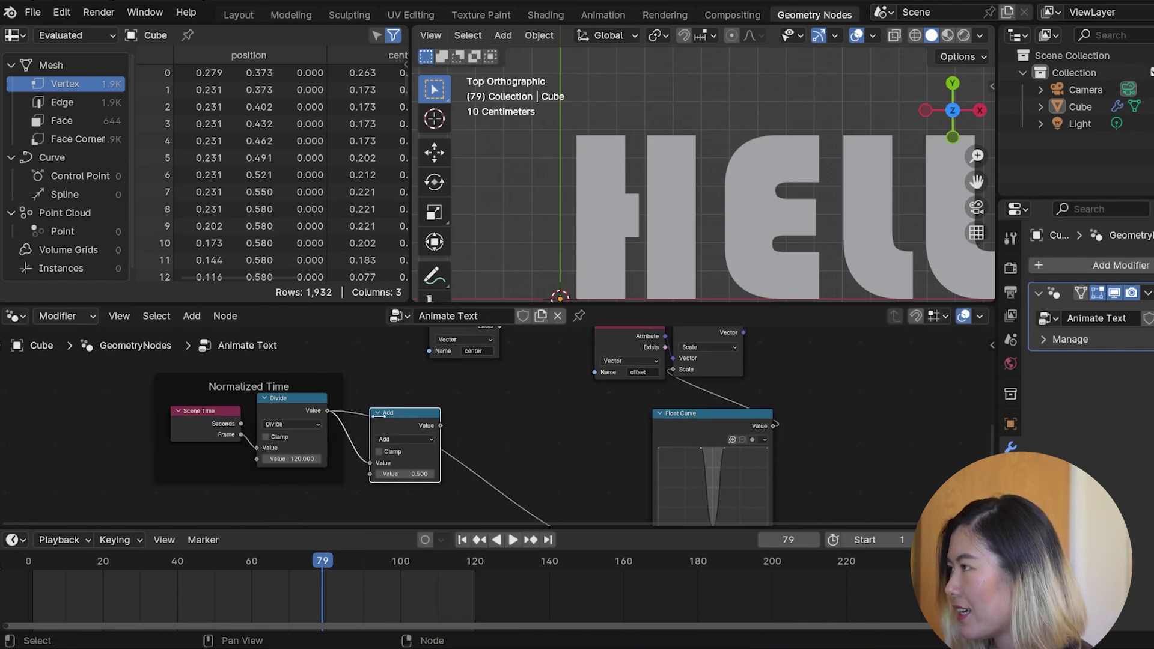
Connect the Add node's value to a new Fraction math node placed beside it.
drag(440, 426, 458, 433)
text(frac)
key(Return)
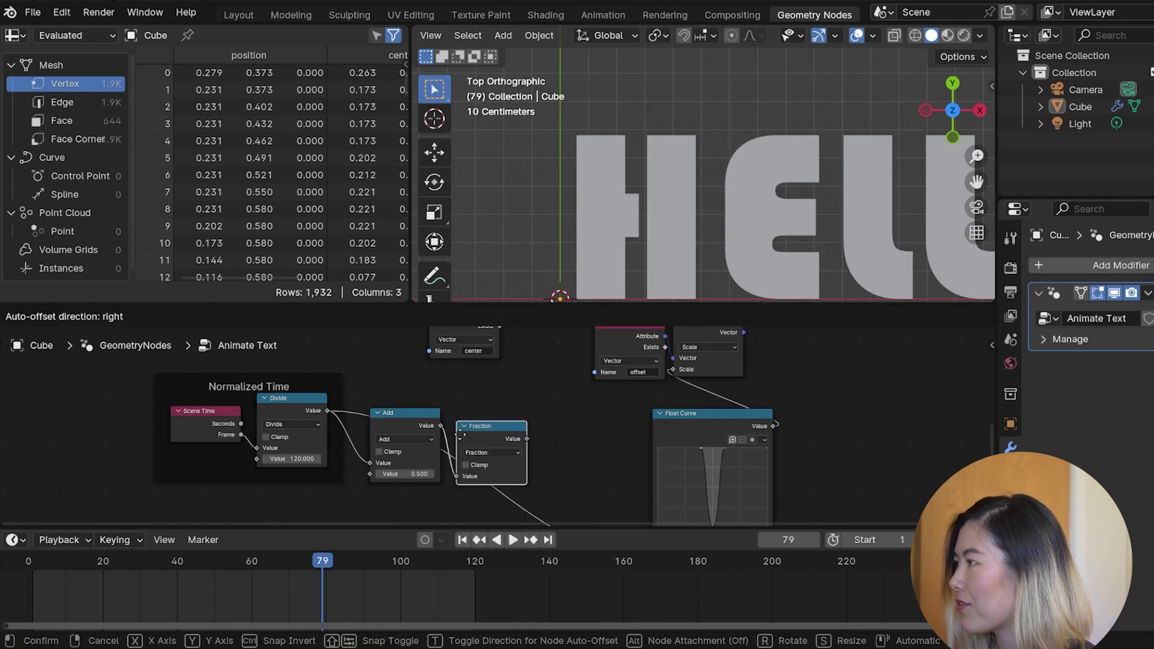
click(467, 427)
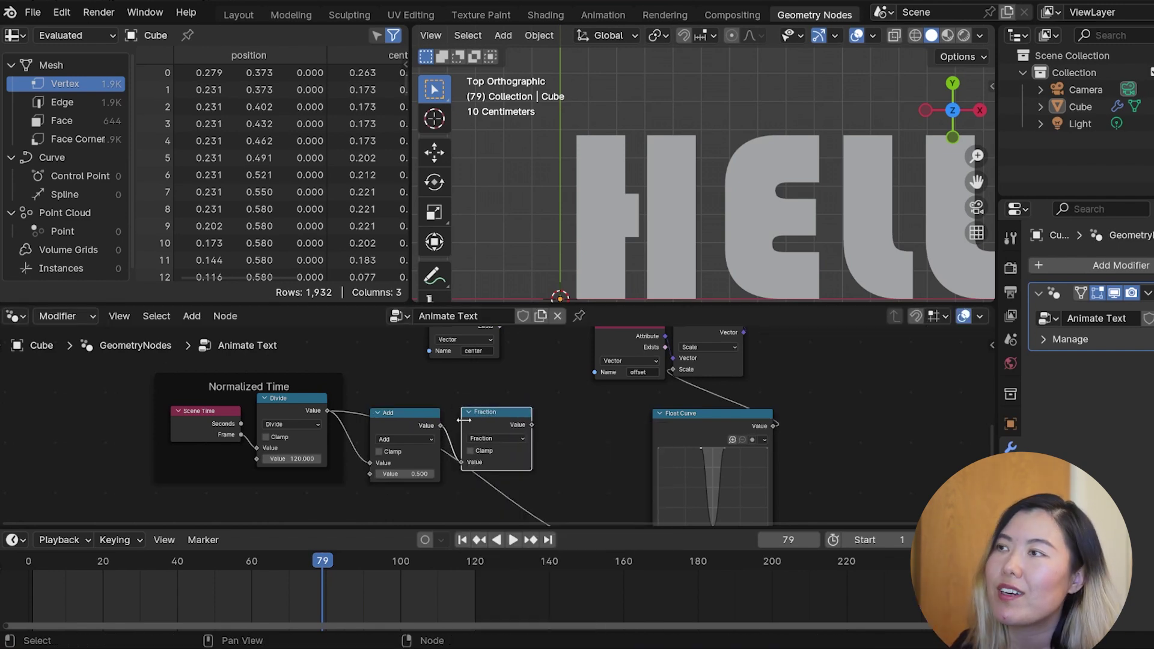
Connect the Fraction node's value to the Float Curve's Value input, replacing the direct link from Divide.
middle_drag(538, 434, 540, 377)
scroll(540, 376, down, 1)
drag(530, 371, 638, 495)
middle_drag(582, 367, 680, 409)
scroll(623, 442, down, 3)
scroll(721, 445, up, 5)
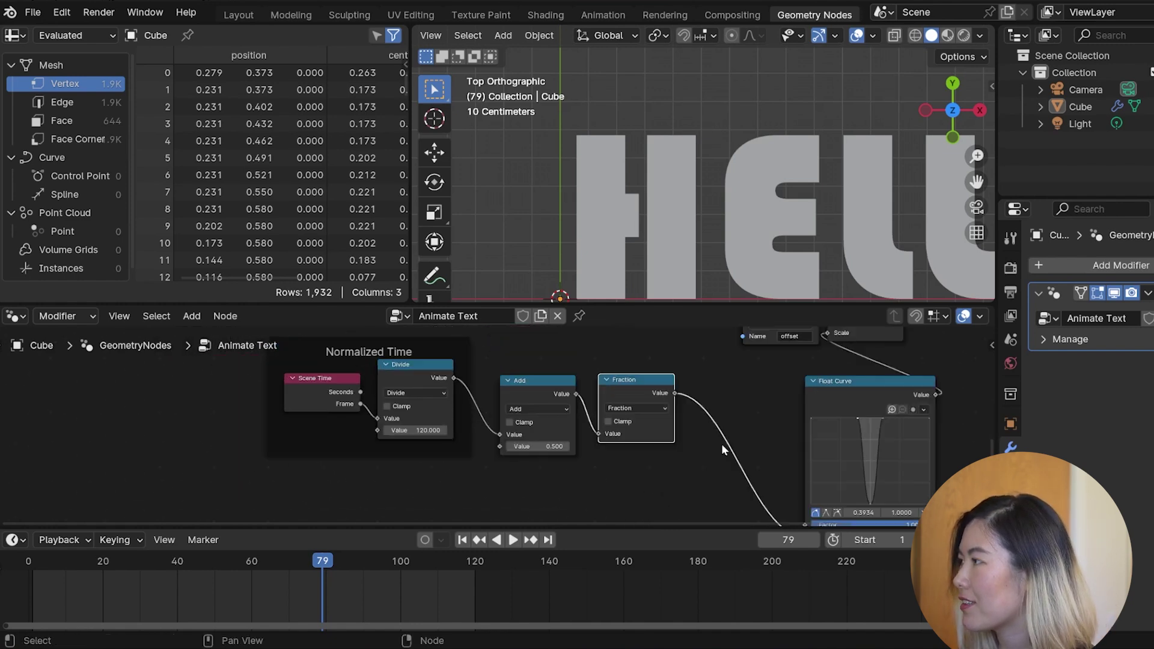
Play the animation and slide the Add node's second value to -1.100.
key(space)
mouse_move(538, 446)
mouse_down()
mouse_move(517, 446)
mouse_move(538, 446)
mouse_up()
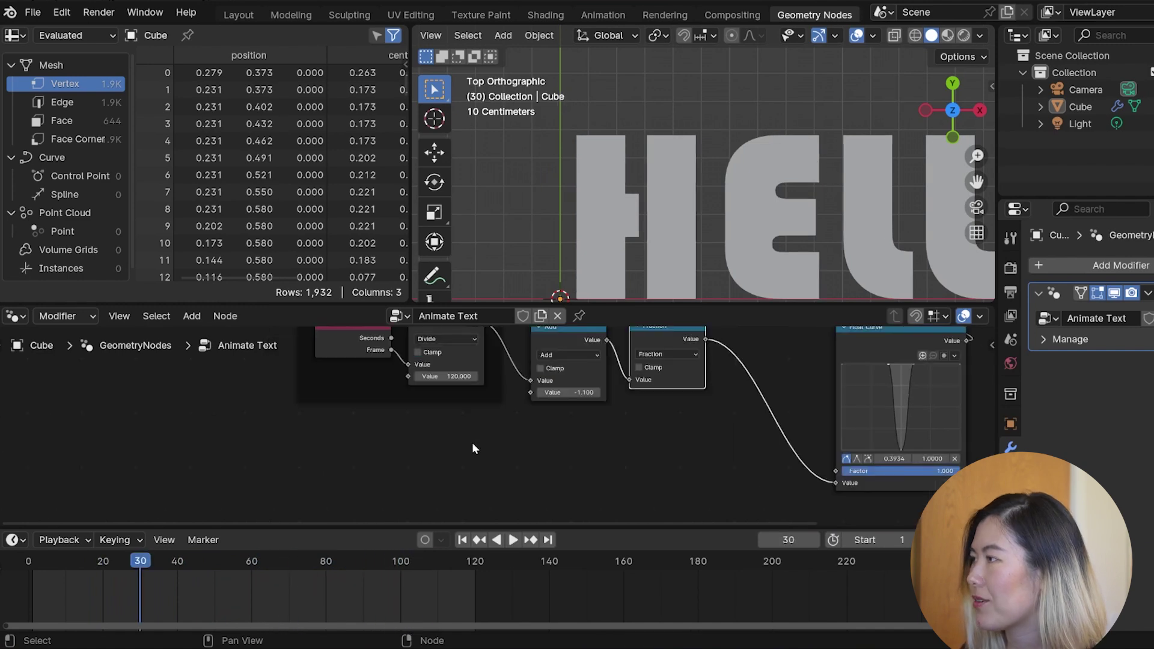
Add a Noise Texture node below the Normalized Time frame and set its dimensions to 4D.
key(shift+a)
text(noise s)
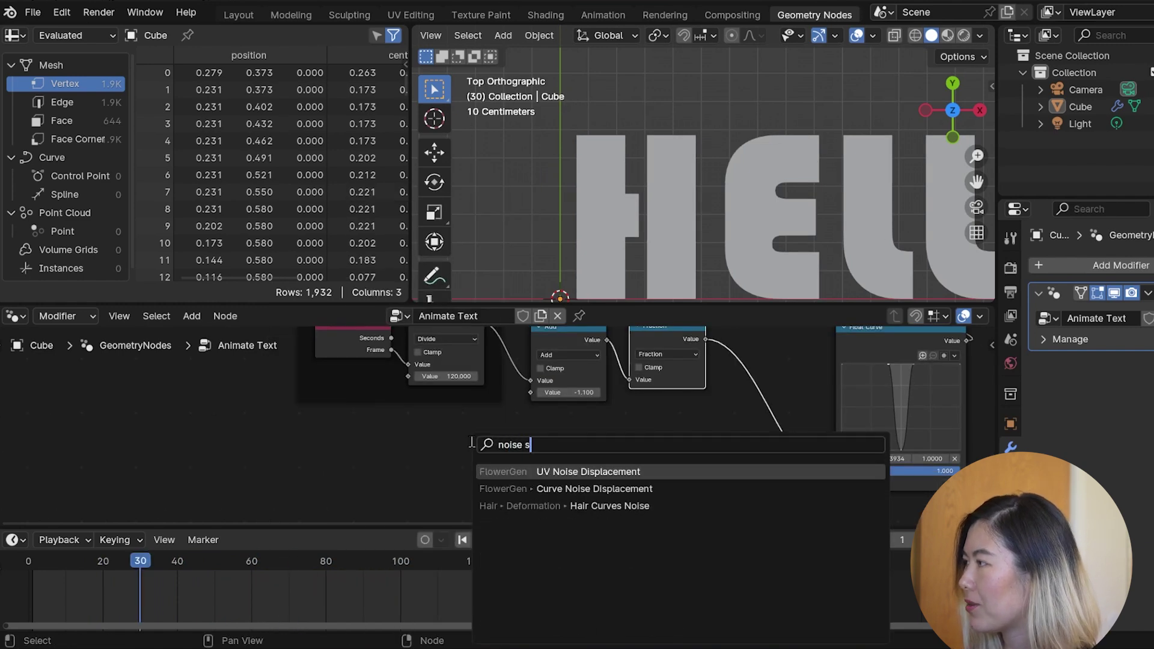
key(Down)
key(Return)
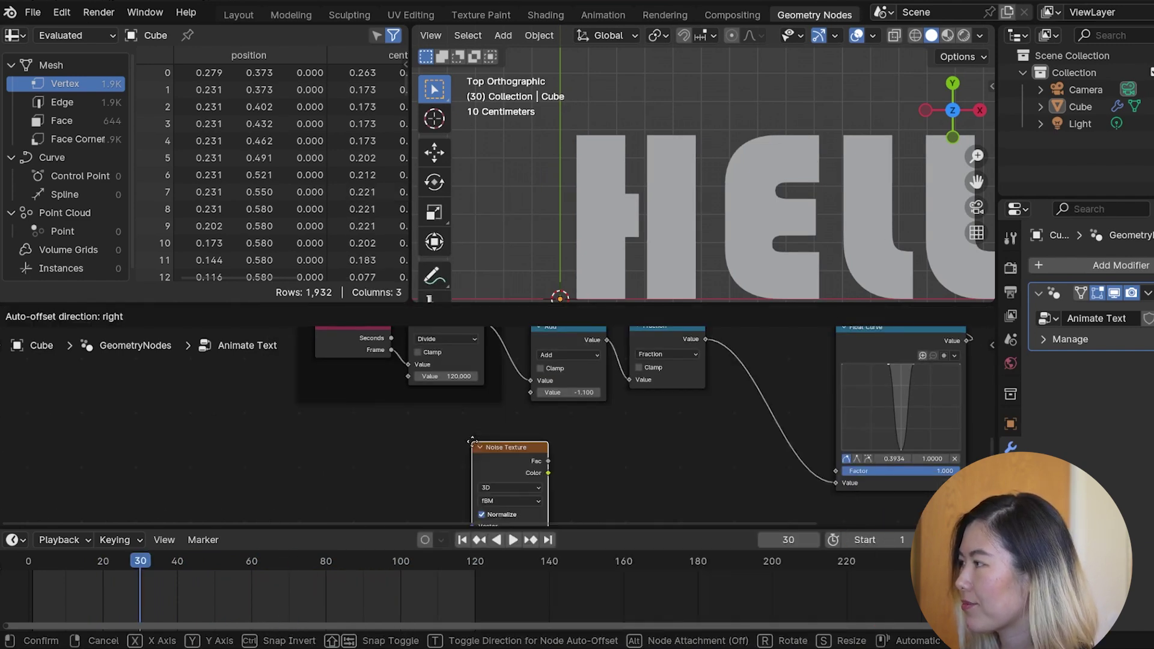
click(326, 418)
middle_drag(379, 462, 402, 399)
click(402, 399)
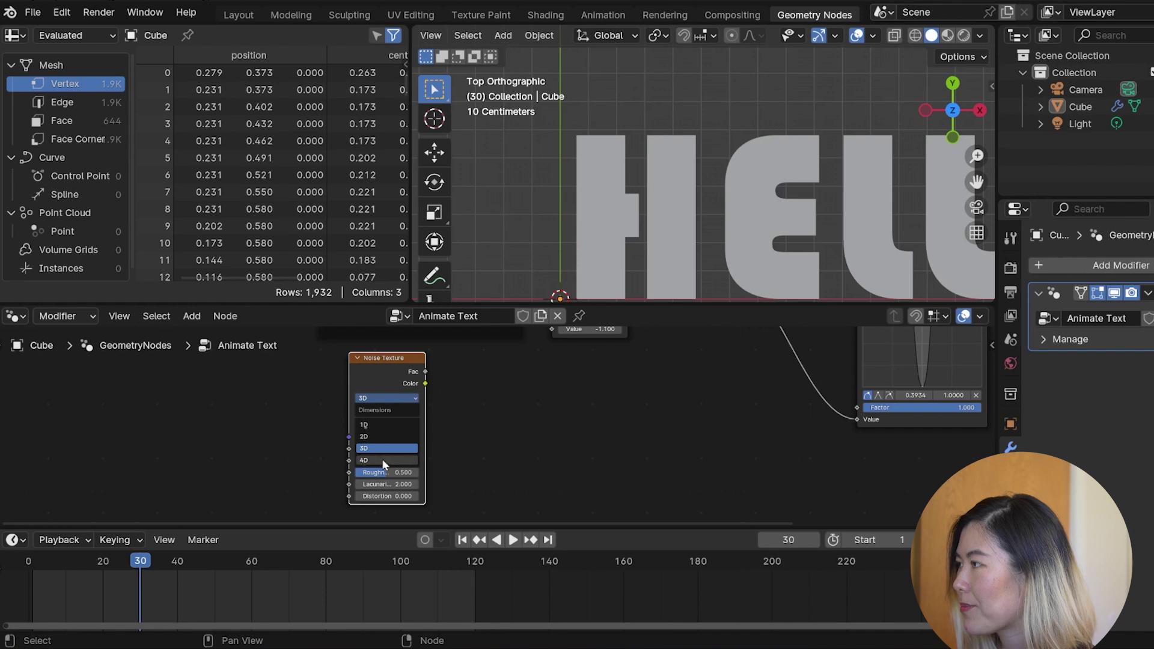
click(381, 459)
Add a Named Attribute node beside the Noise Texture, set its type to Vector and its name to center.
key(shift+a)
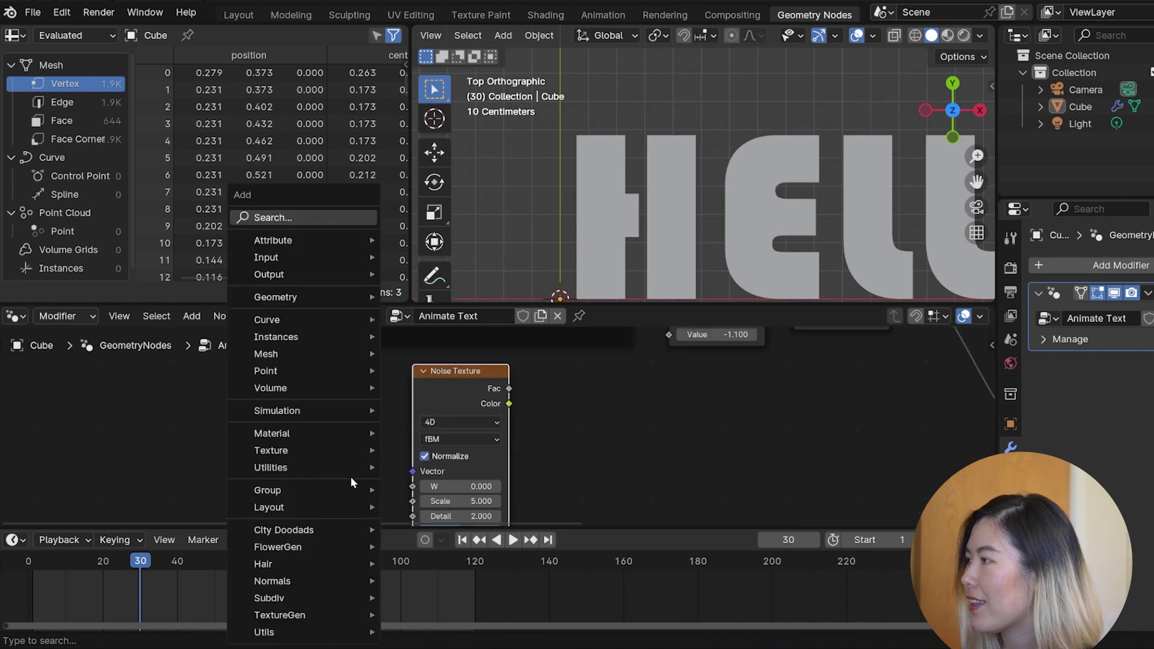
text(nam)
key(BackSpace)
key(BackSpace)
key(BackSpace)
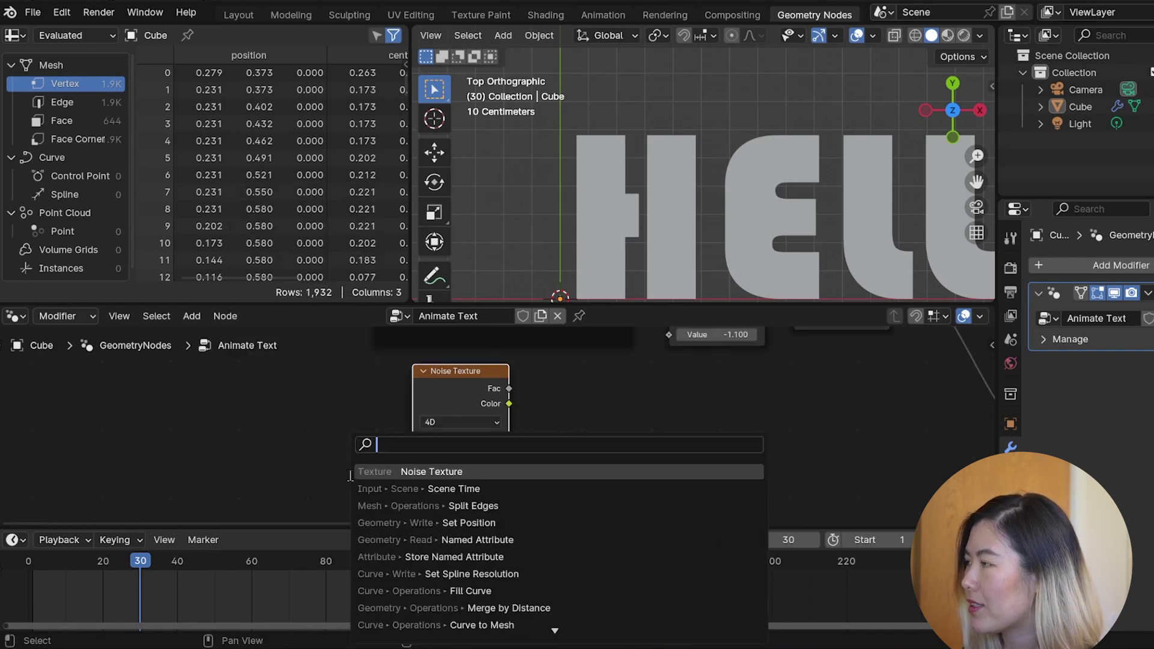
text(nam)
key(Return)
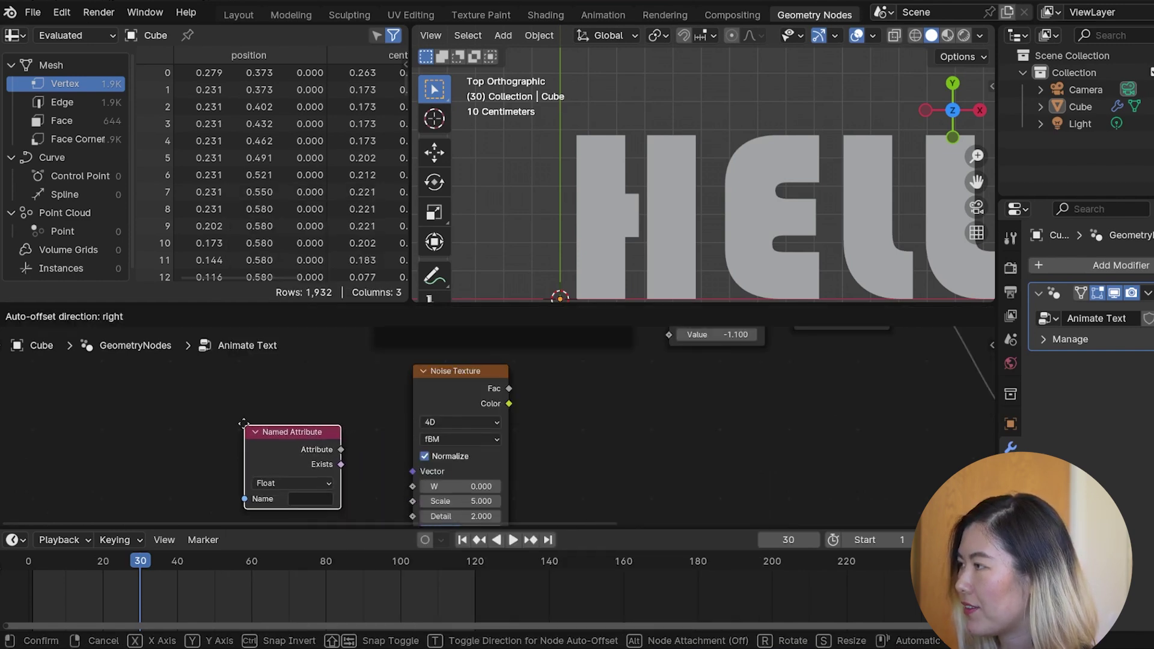
click(295, 486)
click(294, 481)
click(286, 531)
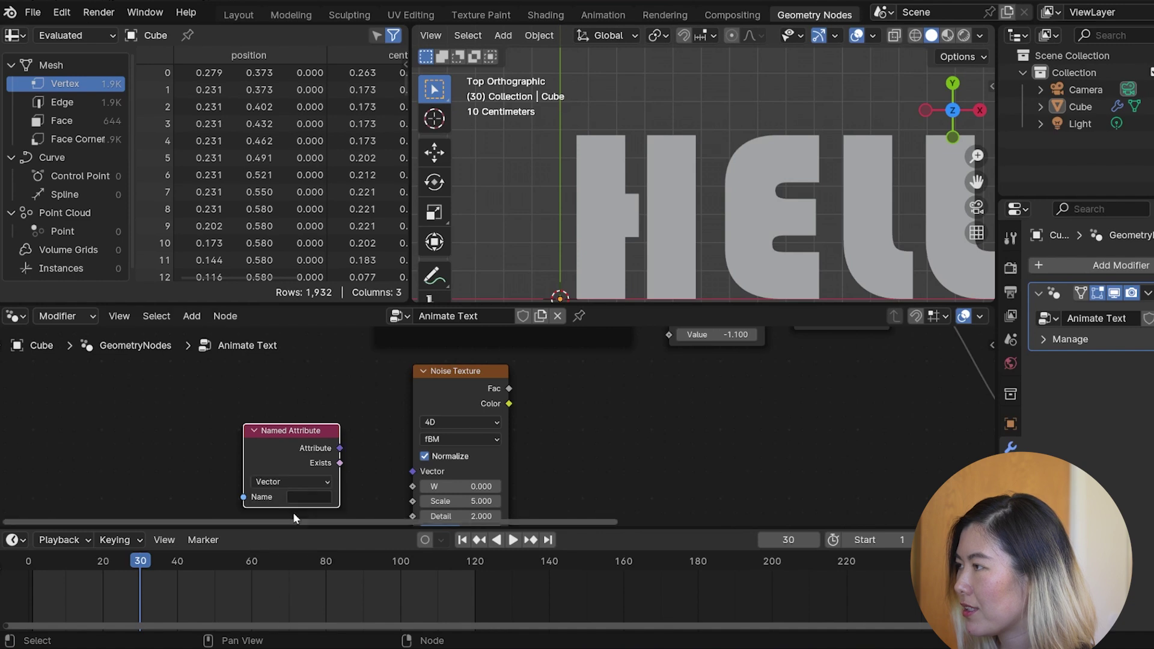
click(307, 497)
text(center)
key(Return)
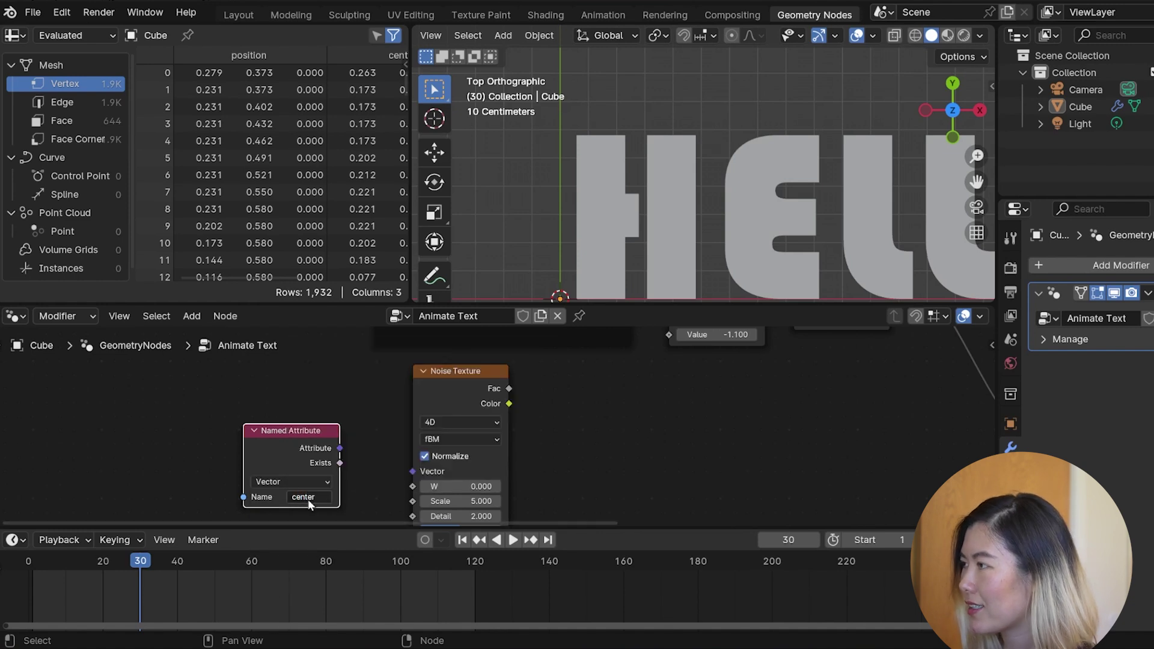
Connect the center attribute to the Noise Texture's Vector and the noise Fac to the Add node's second value.
drag(340, 448, 411, 471)
middle_drag(629, 432, 493, 501)
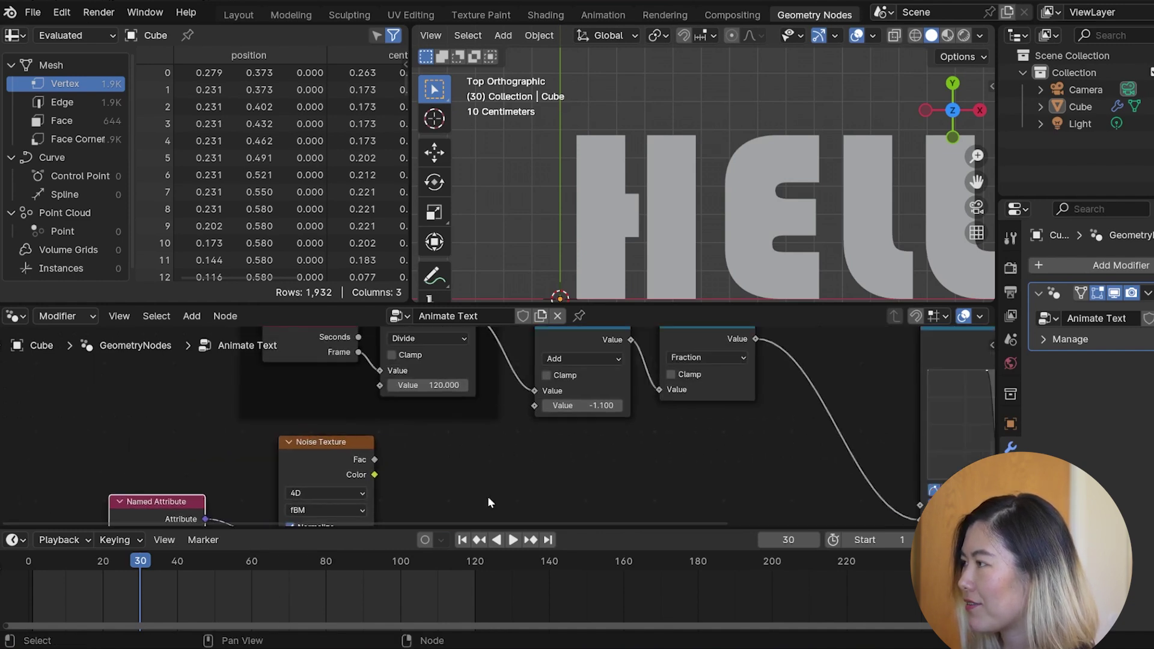
drag(375, 459, 537, 407)
middle_drag(597, 412, 585, 437)
Play the animation and examine how the noise offsets the faces across the whole HELLO text.
key(space)
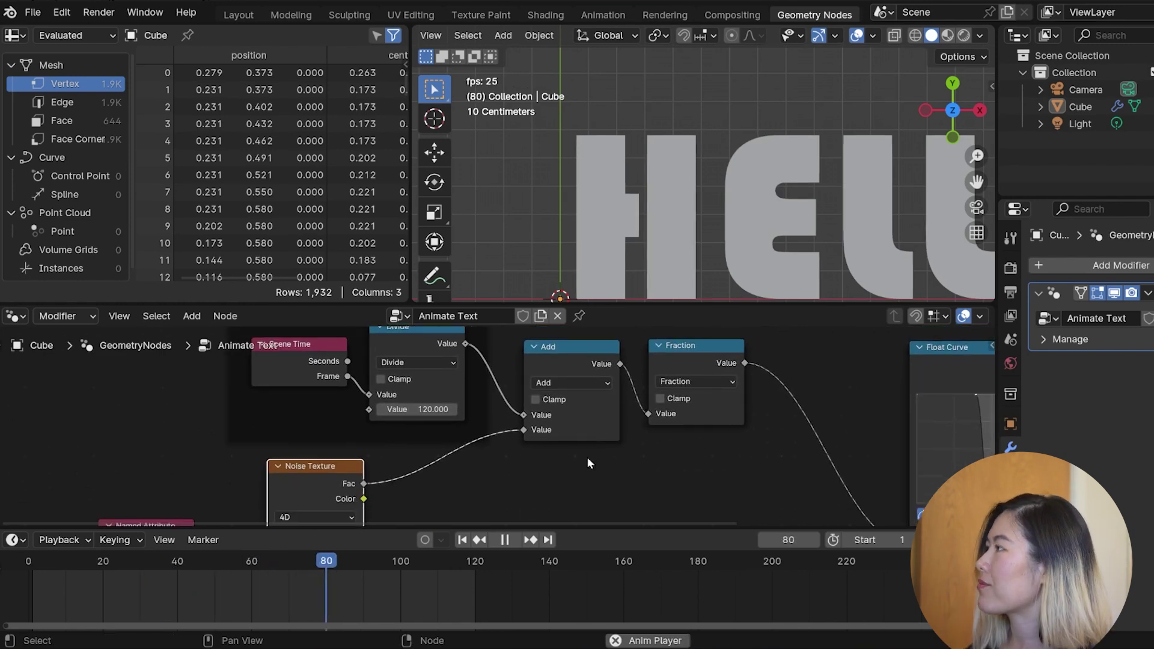
scroll(789, 160, down, 2)
shift+middle_drag(789, 160, 710, 155)
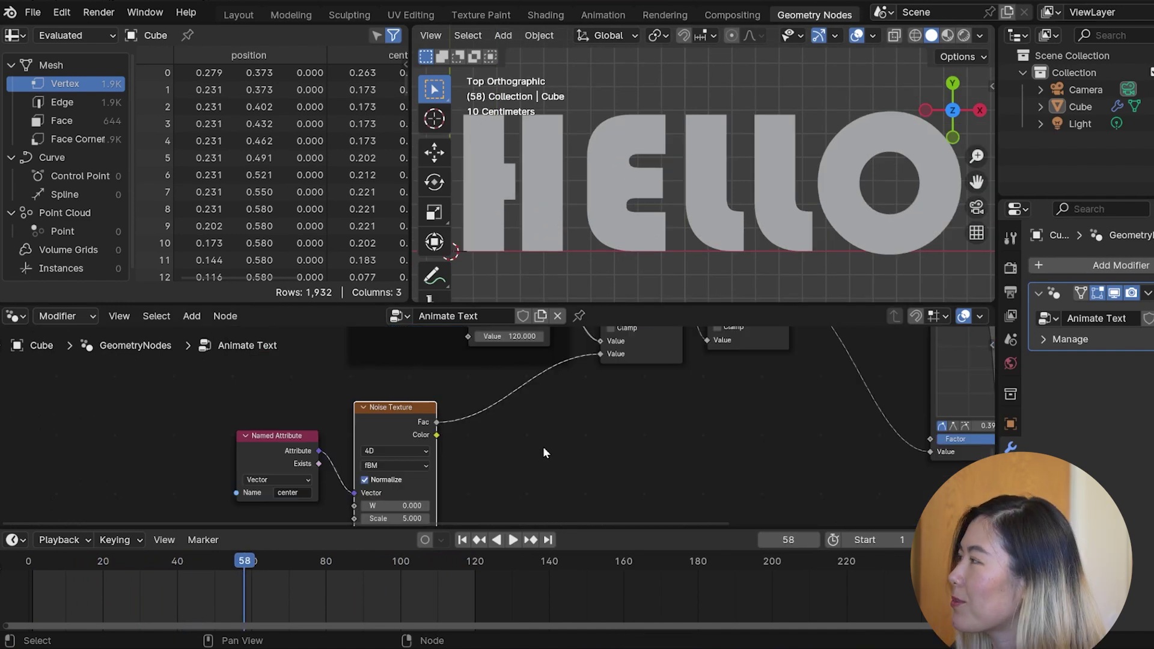
scroll(543, 446, up, 1)
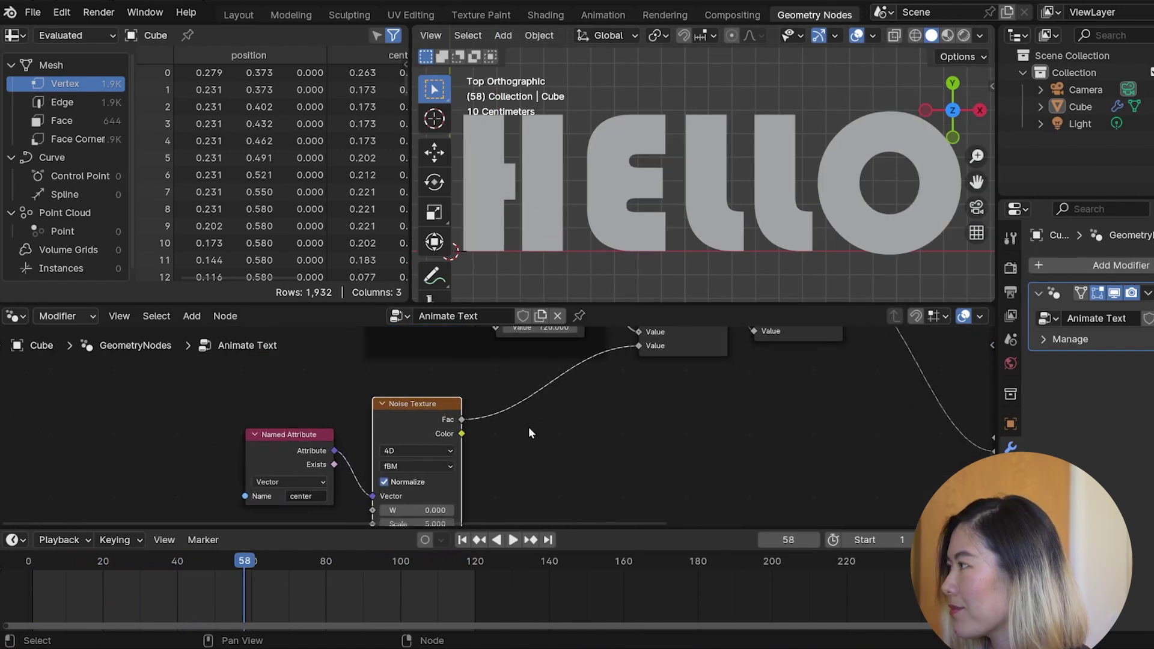
Insert a new Float Curve node between the Noise Texture's Fac and the Add node's second value.
scroll(528, 426, down, 4)
drag(467, 388, 498, 416)
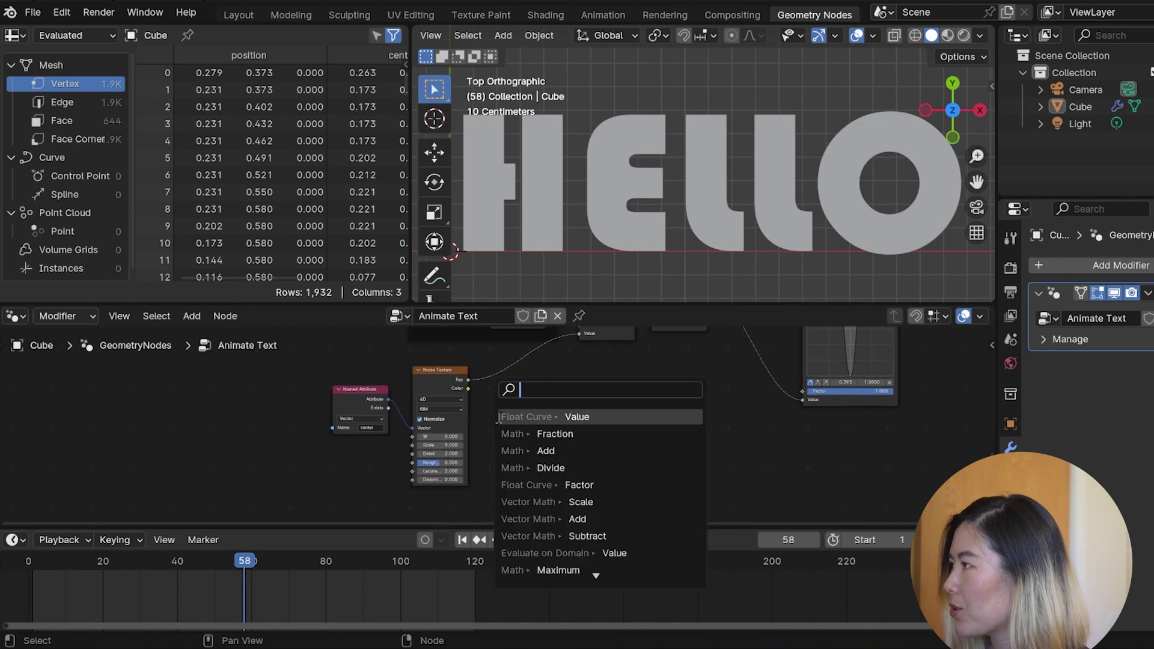
text(float)
key(Return)
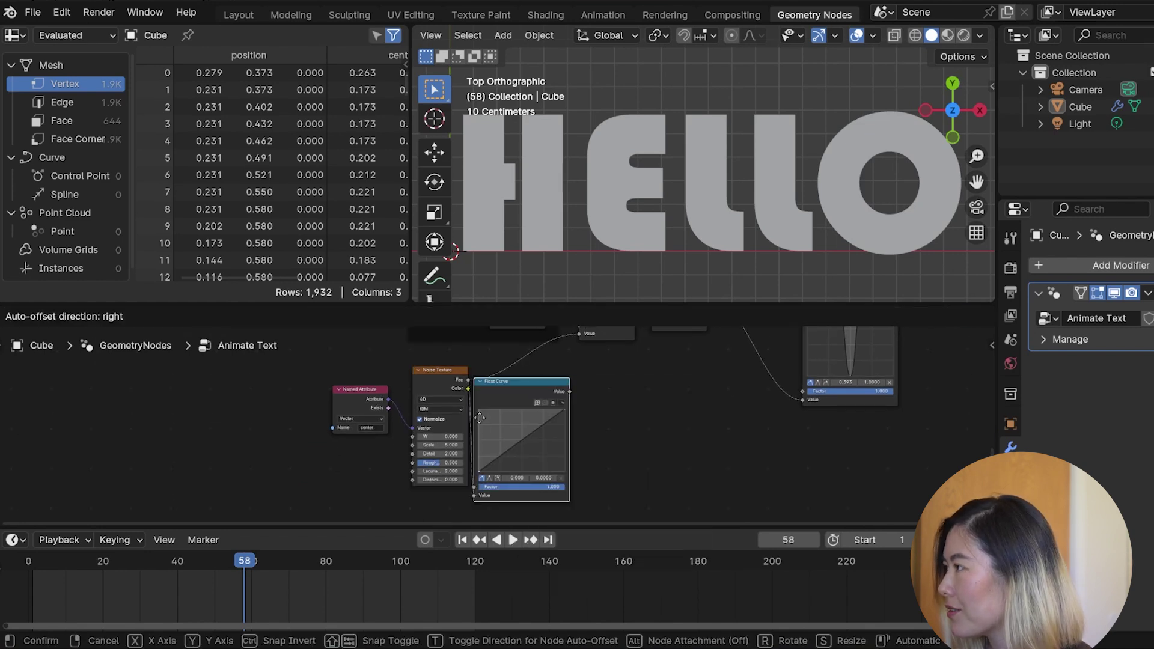
click(480, 417)
scroll(629, 369, up, 4)
drag(577, 443, 604, 373)
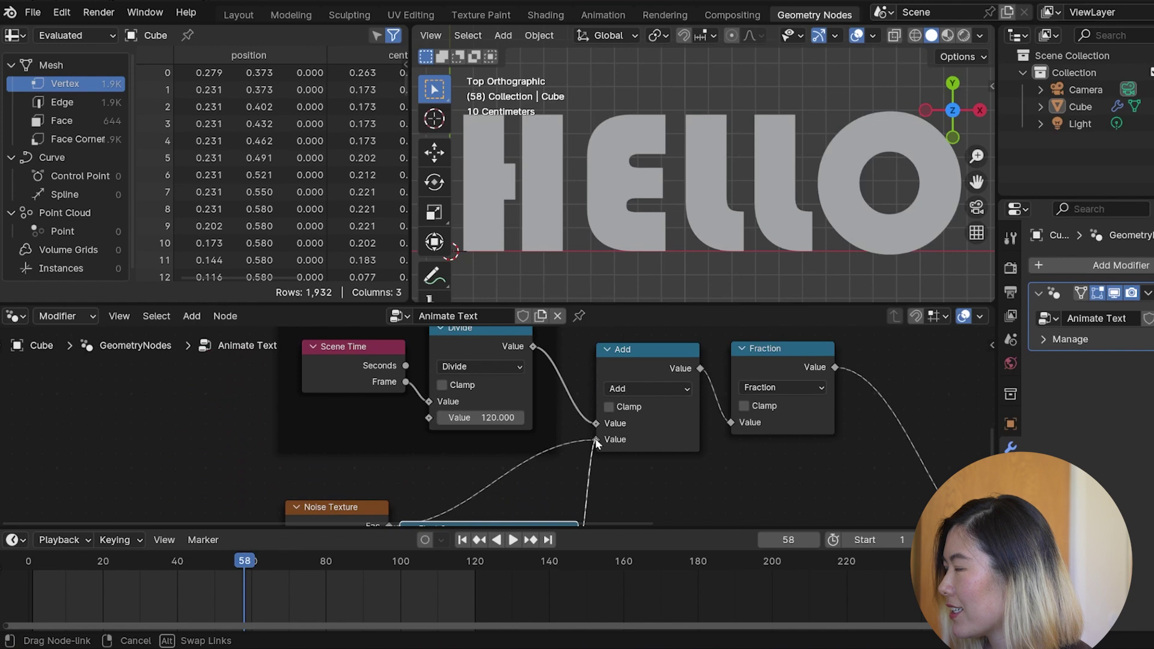
drag(597, 442, 597, 442)
Align the Add node with the Normalized Time nodes and label it Offset Time.
scroll(596, 443, down, 2)
drag(597, 384, 600, 365)
key(F2)
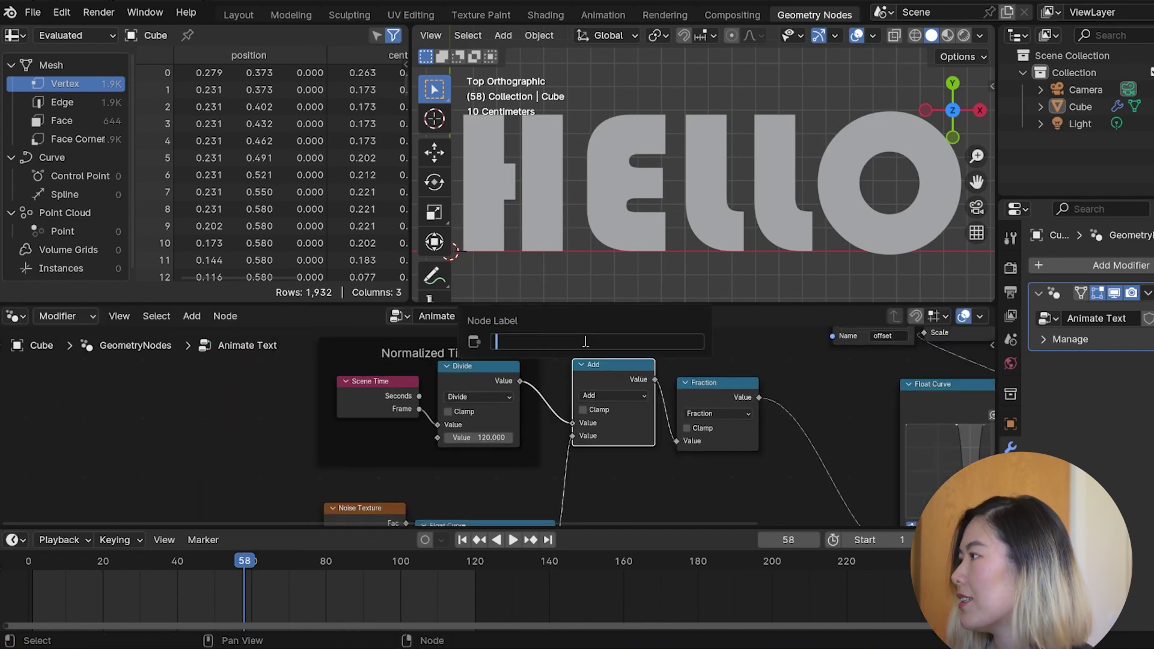
text(Of)
key(Return)
scroll(604, 428, down, 2)
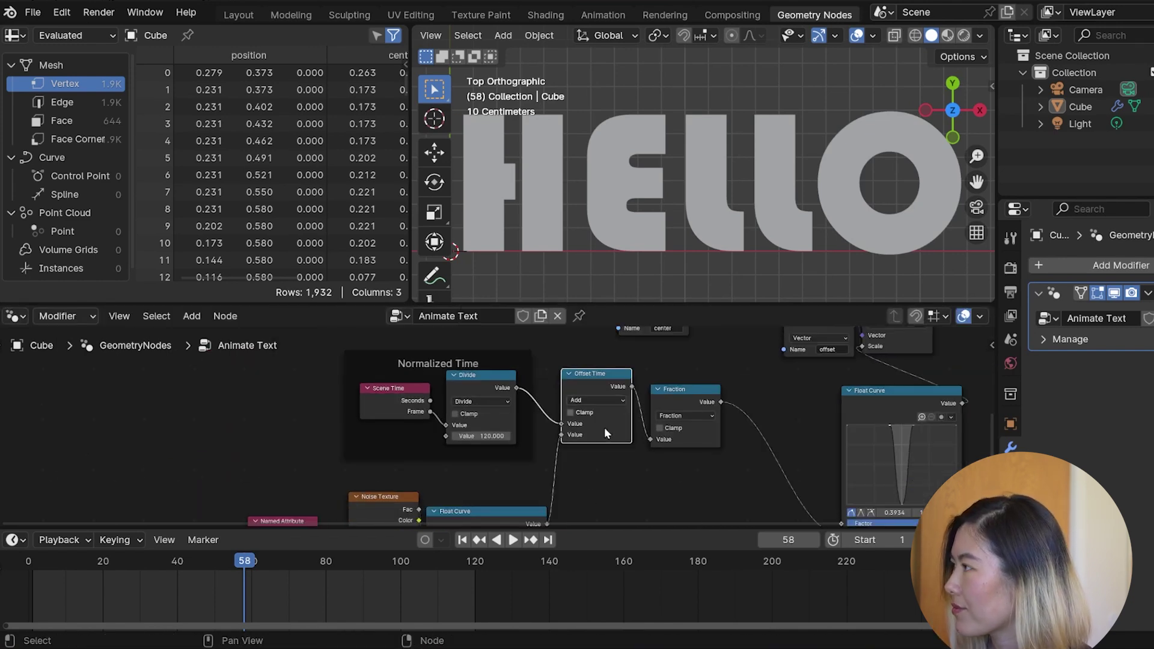
Shape the noise Float Curve into a steep S with its upper point at about 0.59, 0.94, and play the animation.
middle_drag(604, 427, 631, 314)
drag(417, 384, 406, 389)
mouse_move(662, 346)
middle_down()
mouse_move(638, 409)
mouse_move(679, 339)
middle_up()
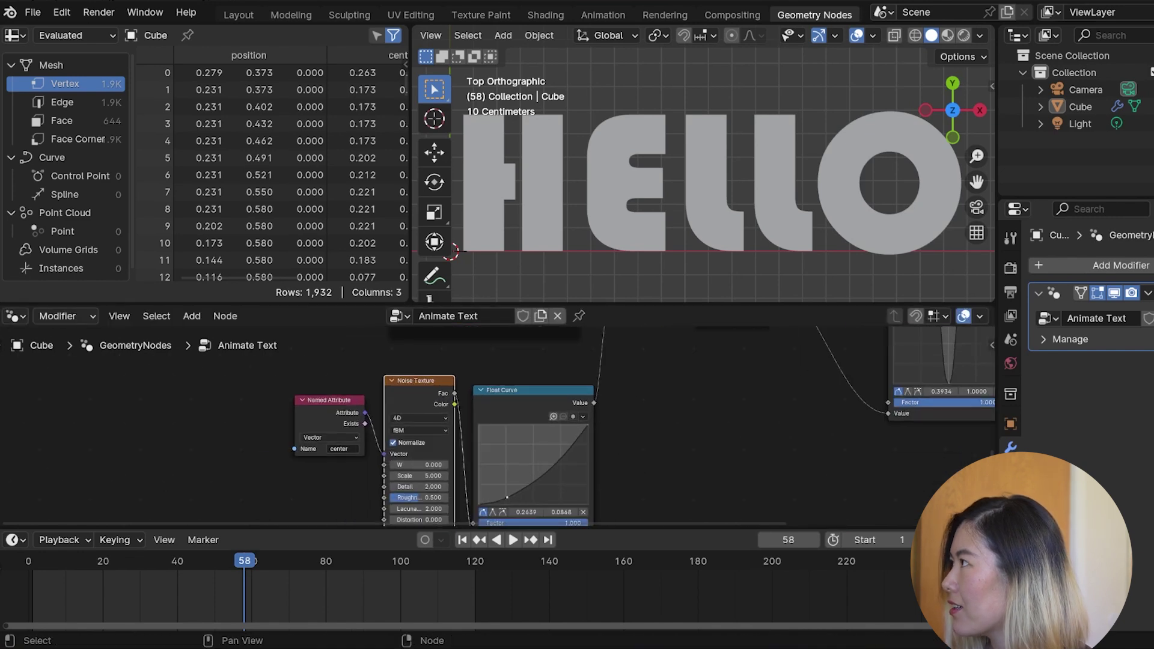
drag(507, 497, 511, 500)
drag(554, 466, 554, 456)
drag(553, 456, 542, 429)
key(space)
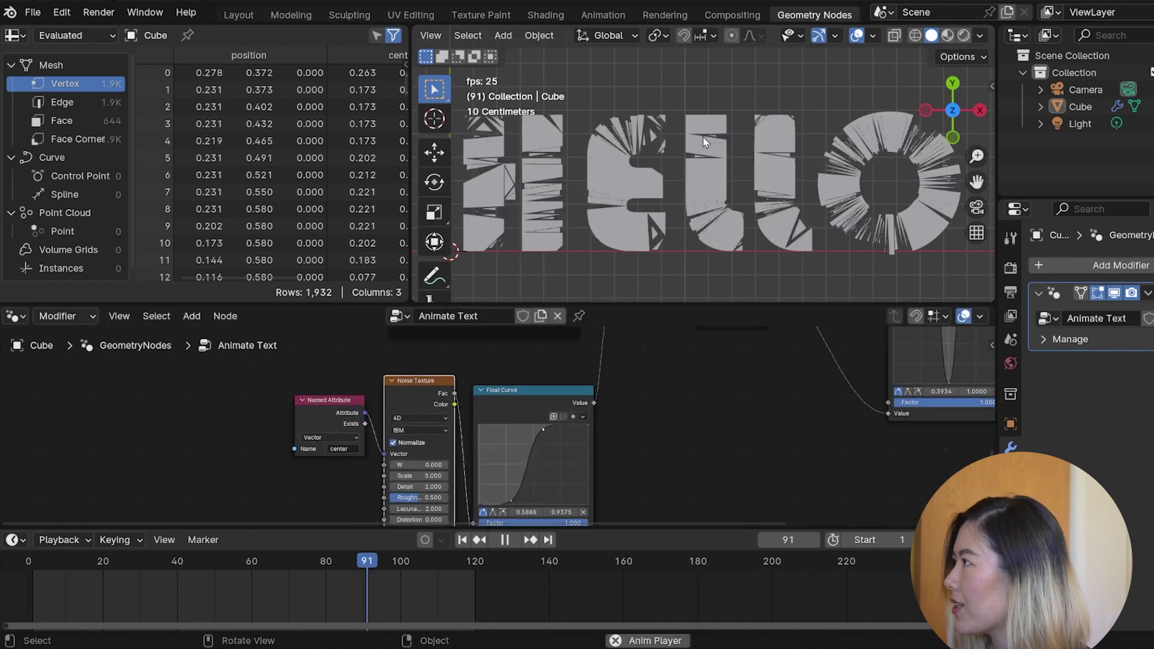
scroll(704, 139, down, 1)
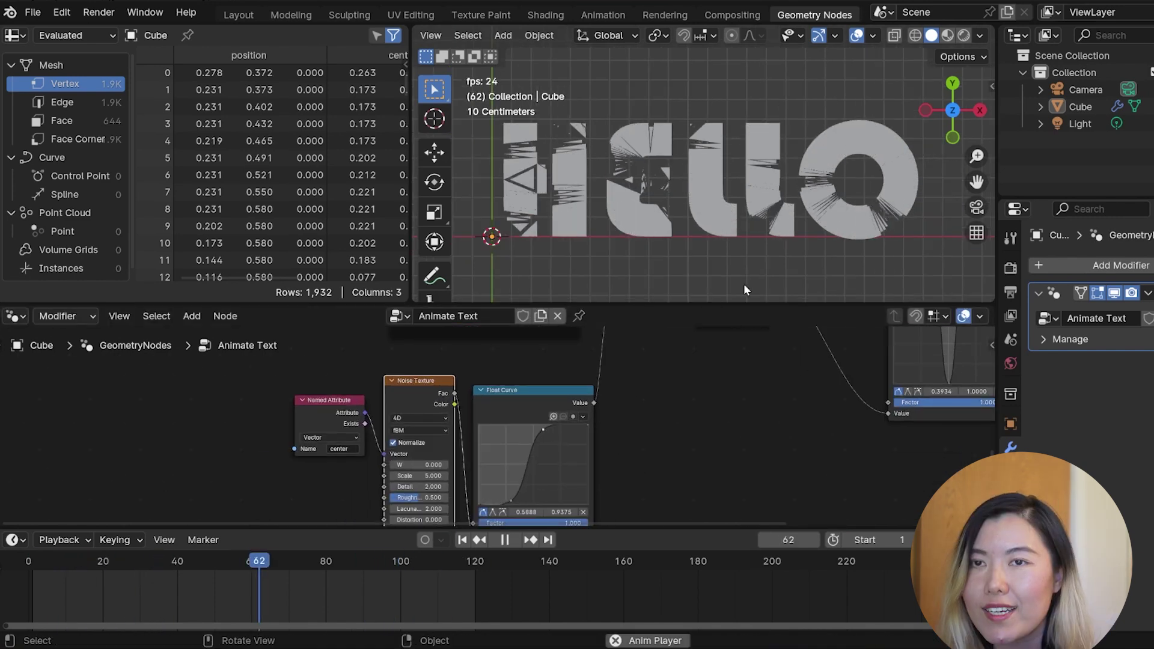
key(space)
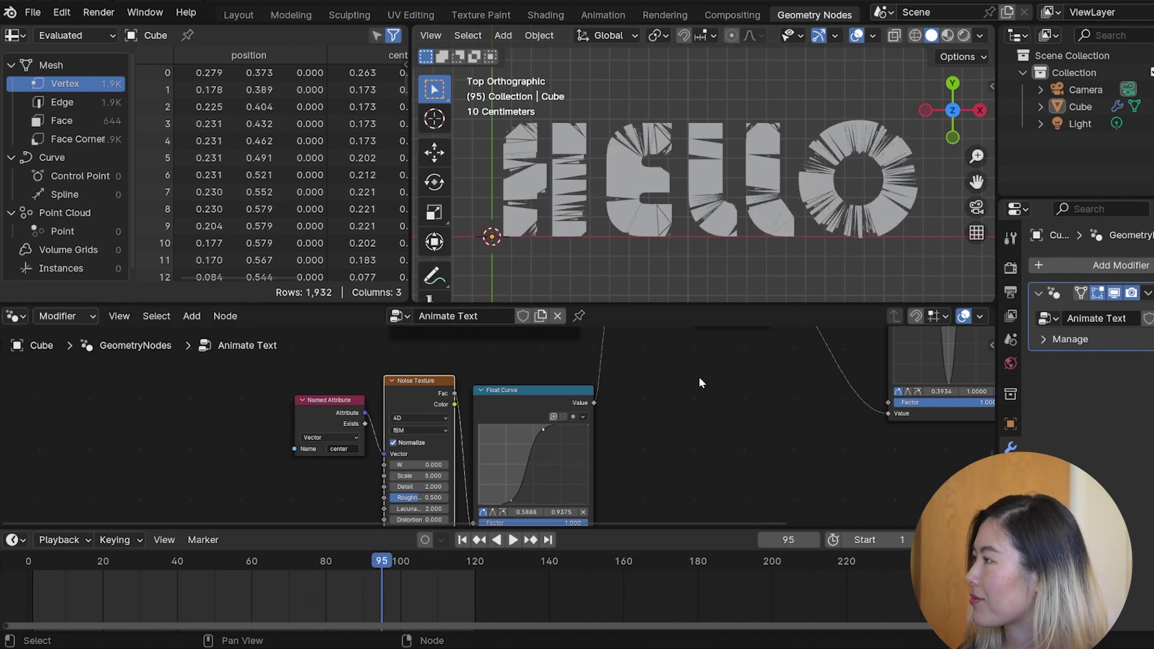
Attach a Viewer to Set Position's geometry, place it beside the noise Float Curve, and connect the curve's value to it.
scroll(700, 383, down, 6)
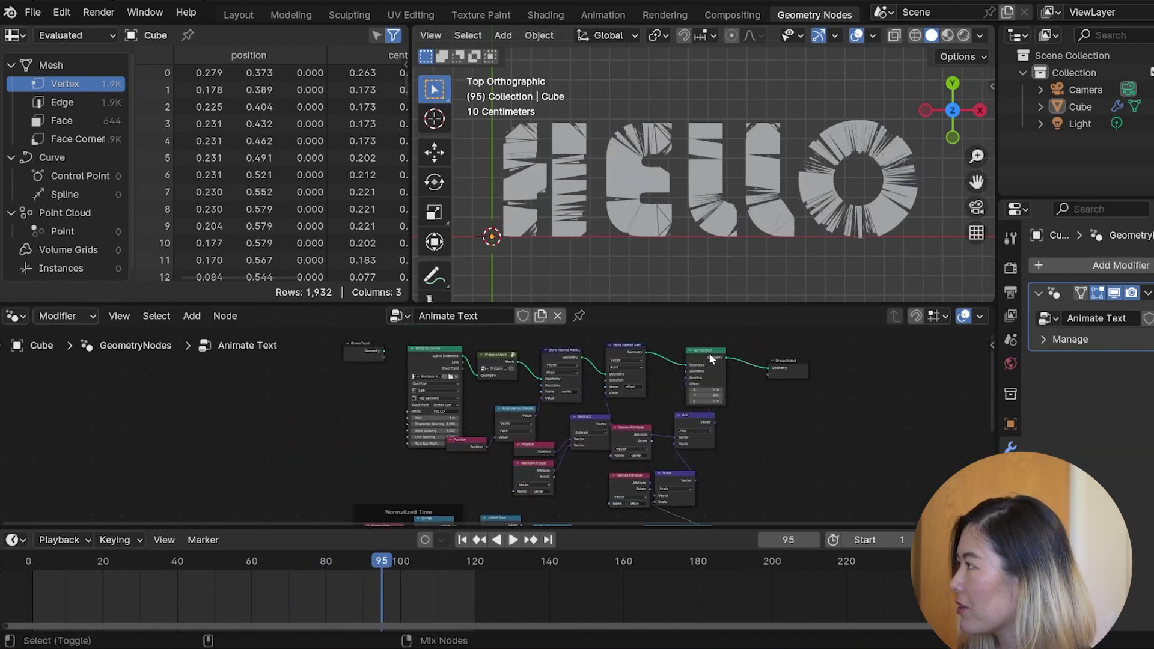
ctrl+shift+click(711, 359)
drag(763, 363, 609, 393)
scroll(563, 441, up, 2)
drag(498, 383, 527, 385)
drag(578, 415, 580, 412)
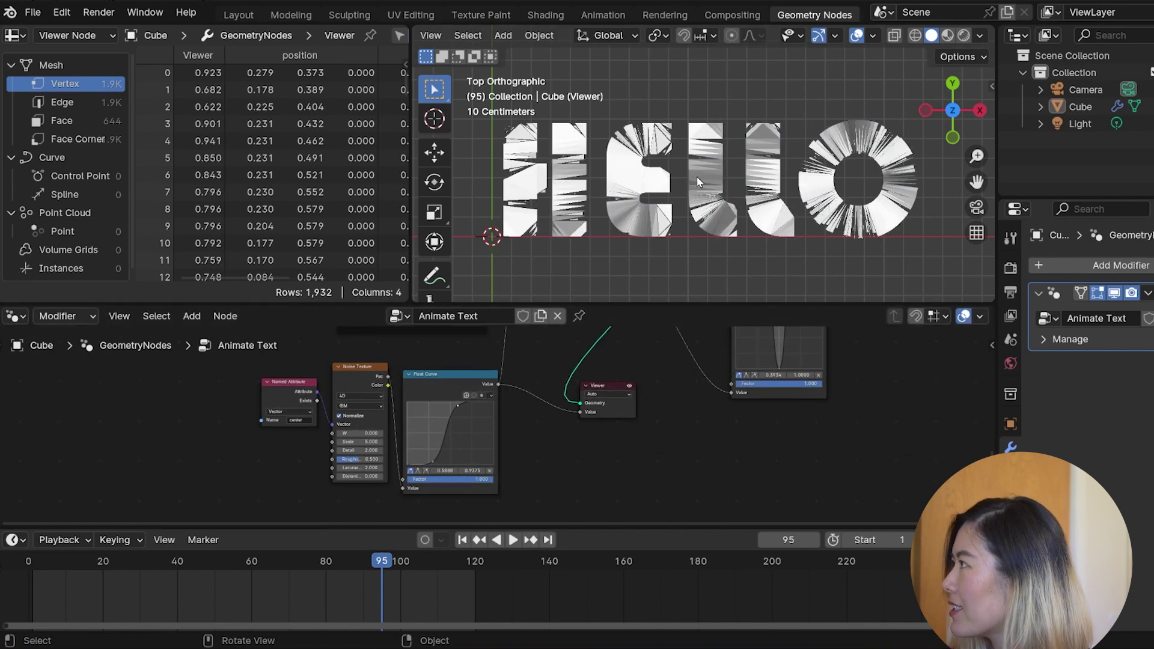
Flatten the noise Float Curve to a nearly straight diagonal and play the animation for comparison.
key(space)
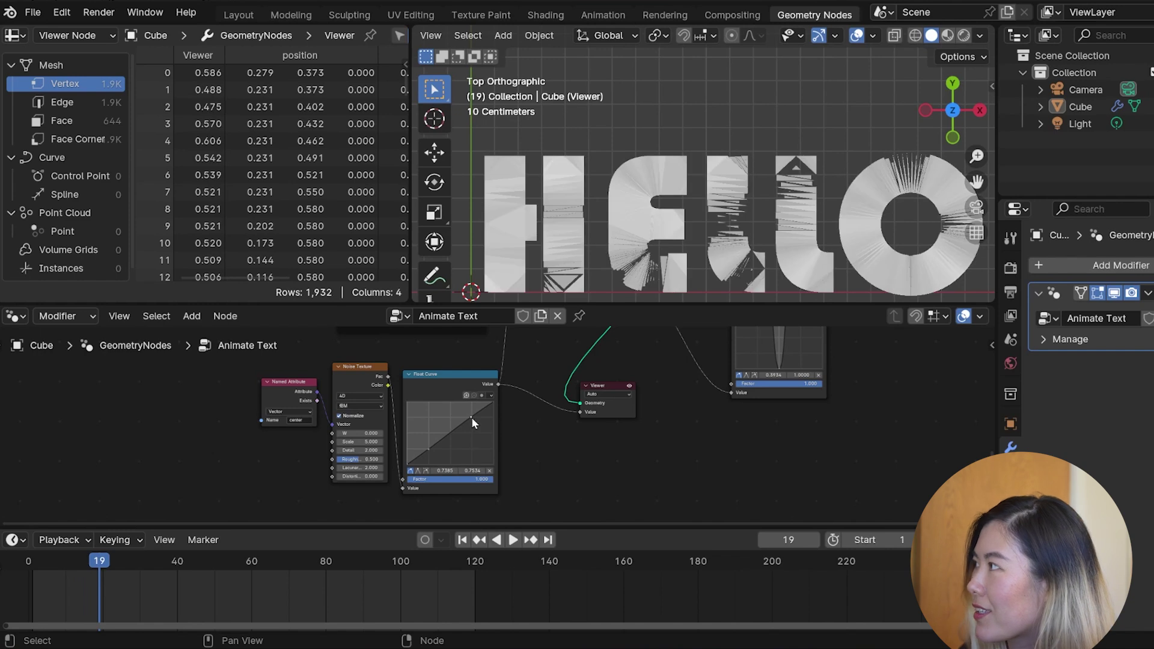
scroll(700, 209, down, 1)
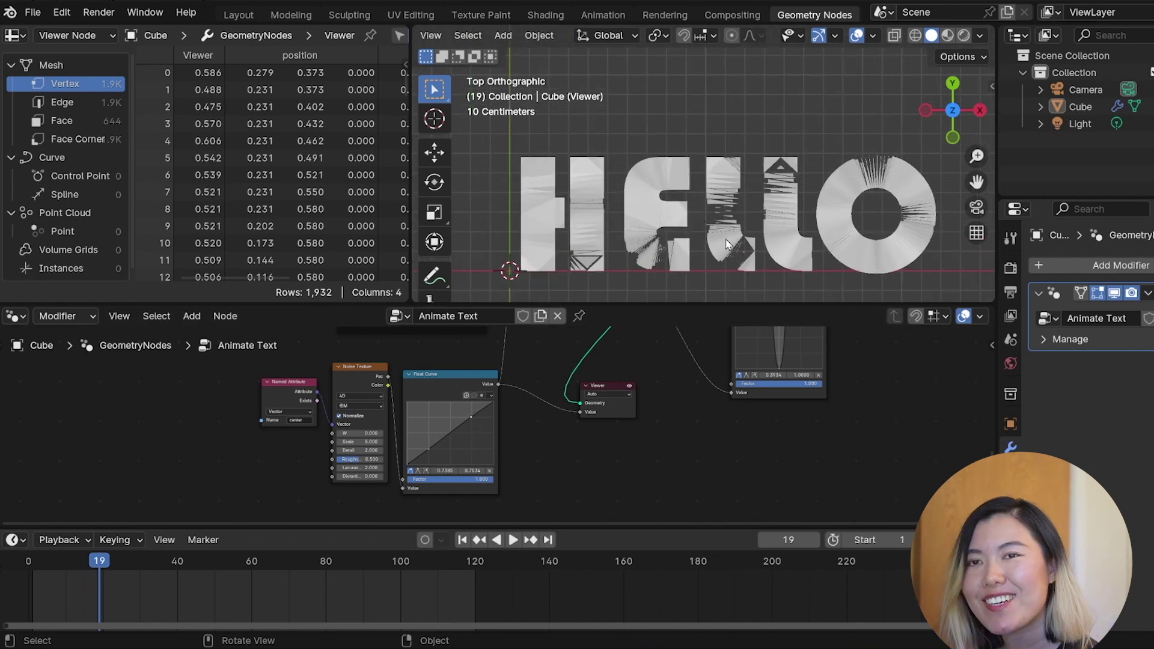
key(space)
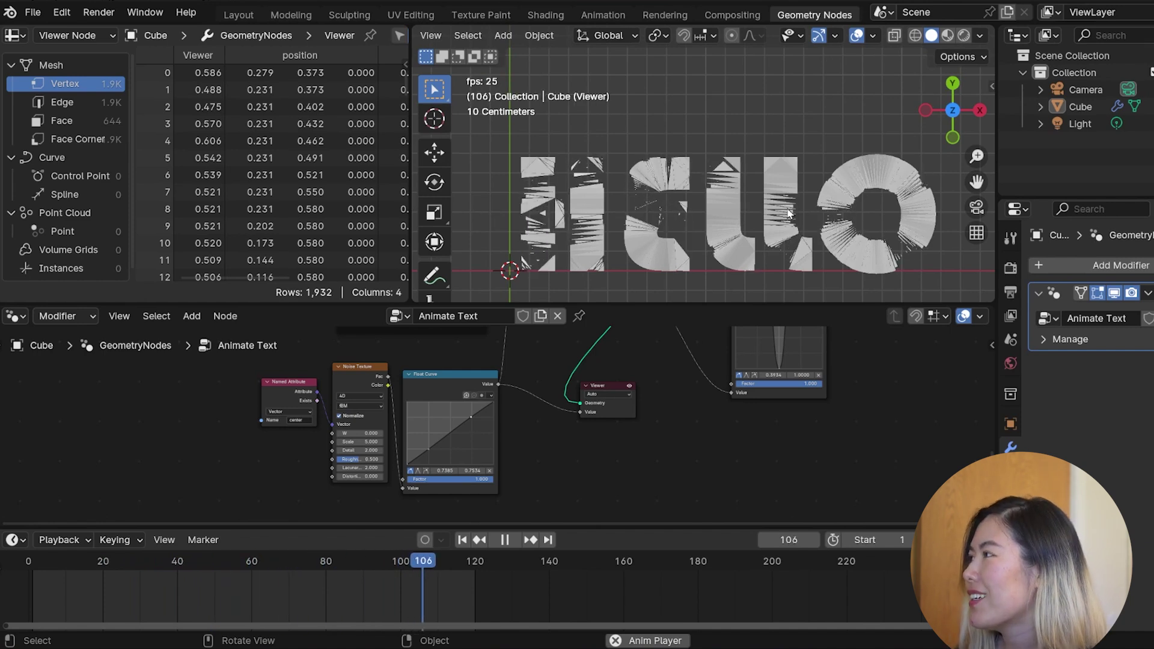
key(space)
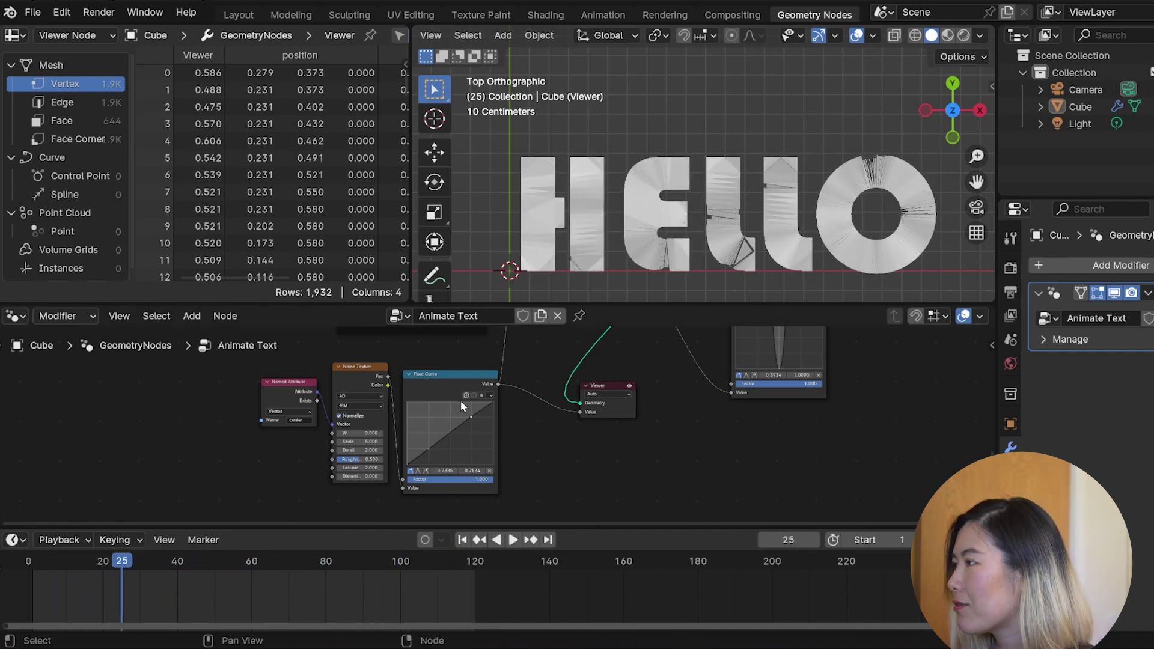
Reshape the noise Float Curve into a steep S with its lower point at 0.3477, 0.0868, and play the animation.
drag(430, 457, 446, 457)
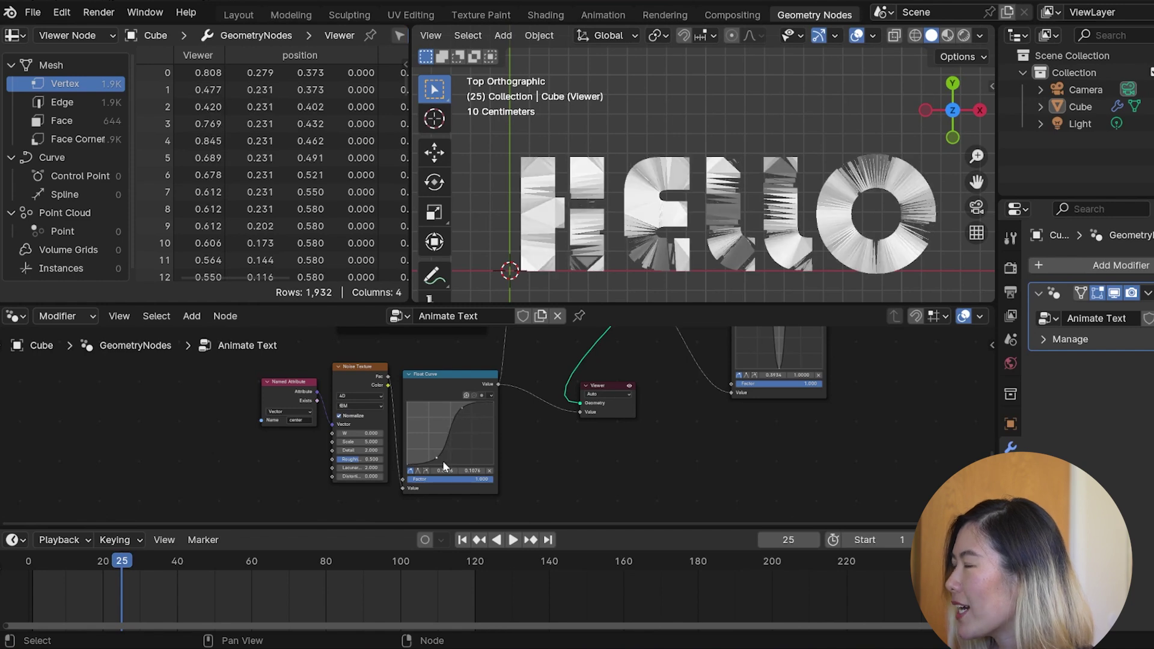
click(461, 407)
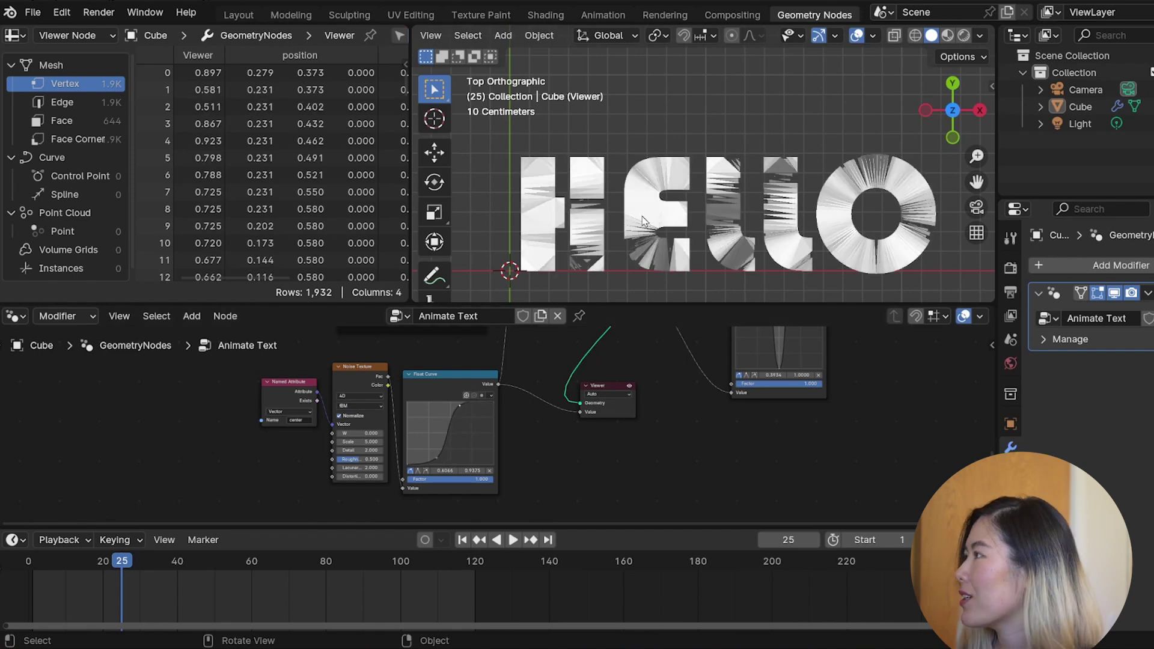
click(436, 460)
key(space)
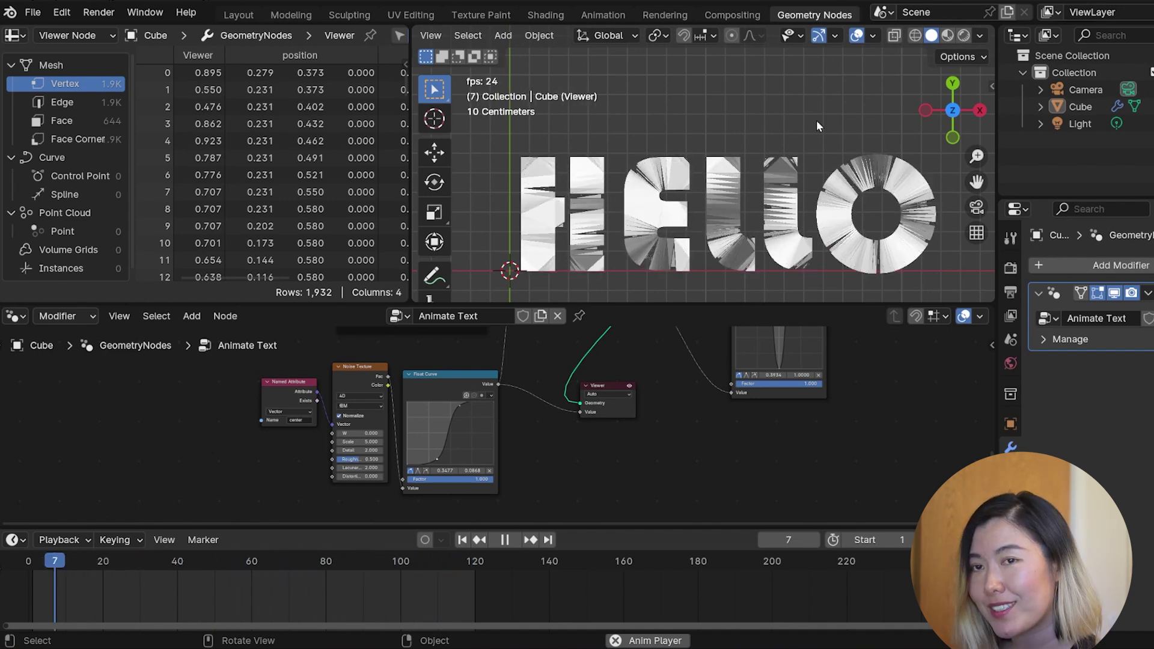
scroll(488, 436, up, 1)
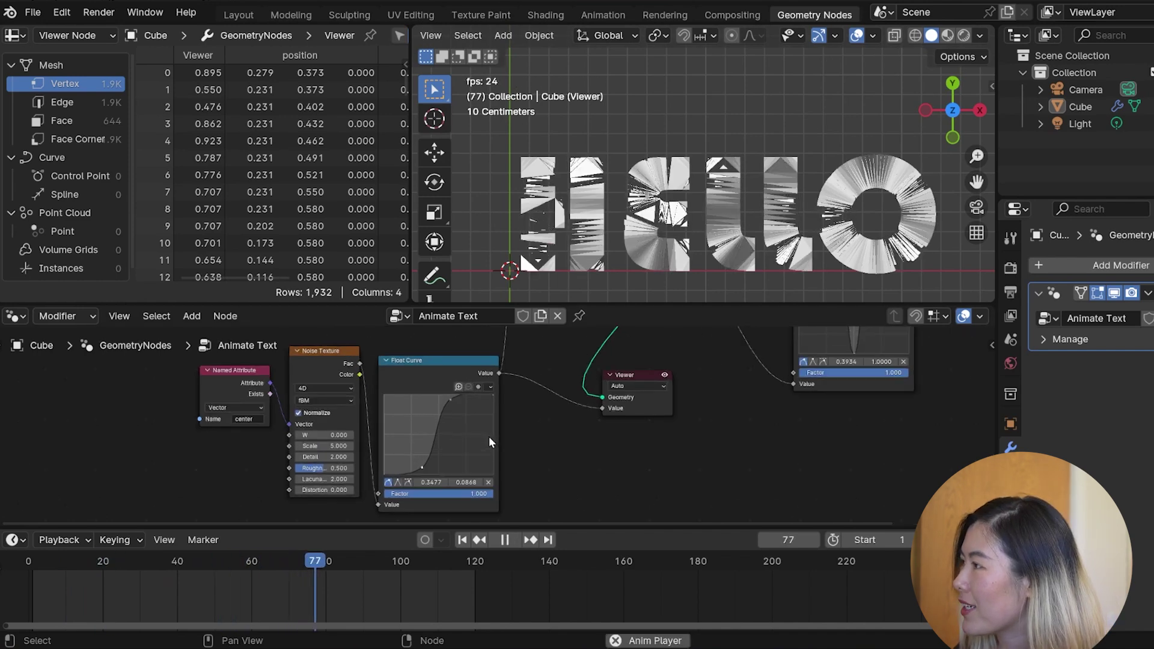
Move the noise Float Curve's upper point to 0.6472, 0.8611 and set the Noise Texture's Scale to 0.25.
drag(450, 400, 456, 406)
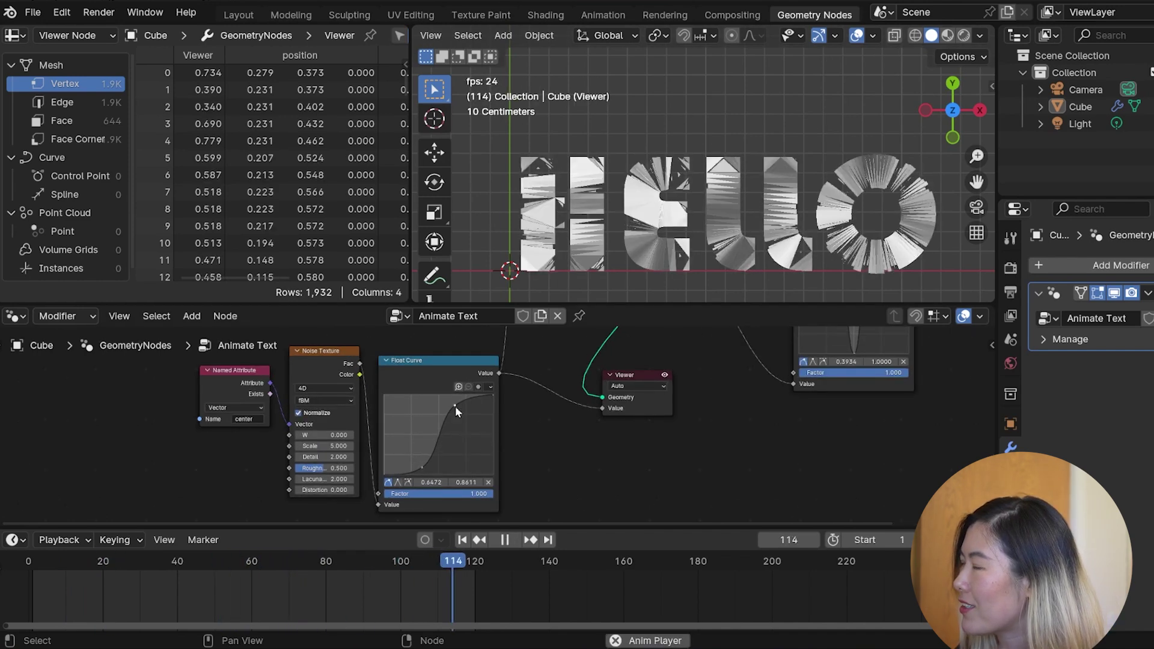
click(333, 446)
text(0.25)
key(Return)
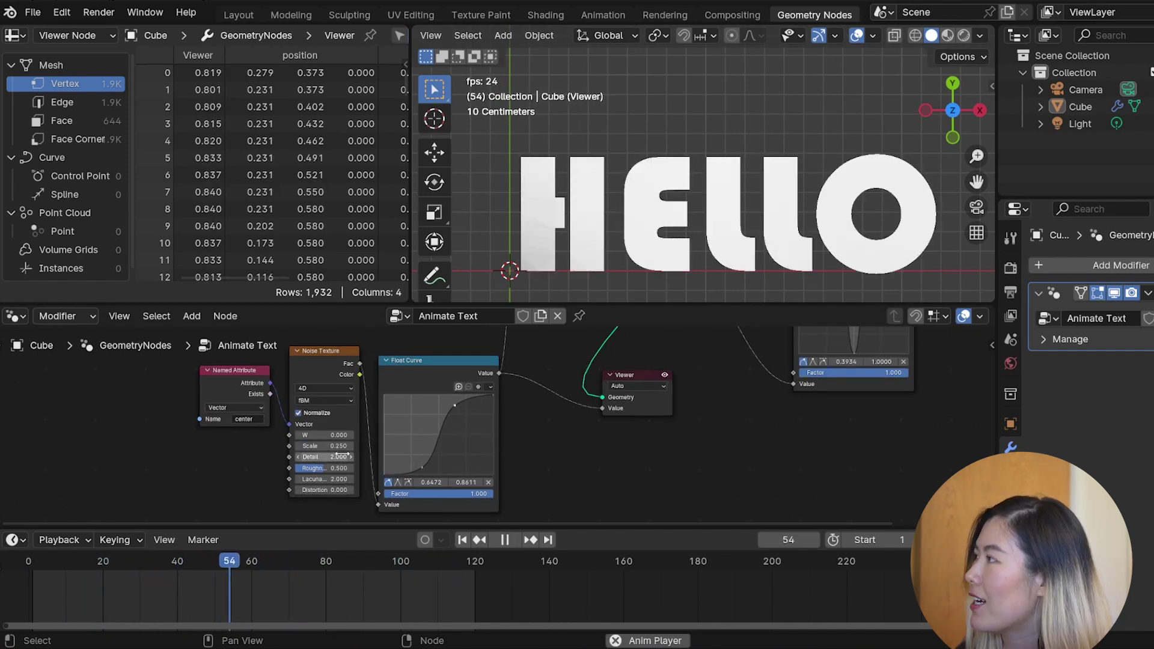
Set the Noise Texture's Scale to 0.5 while the animation plays.
click(334, 446)
text(0.)
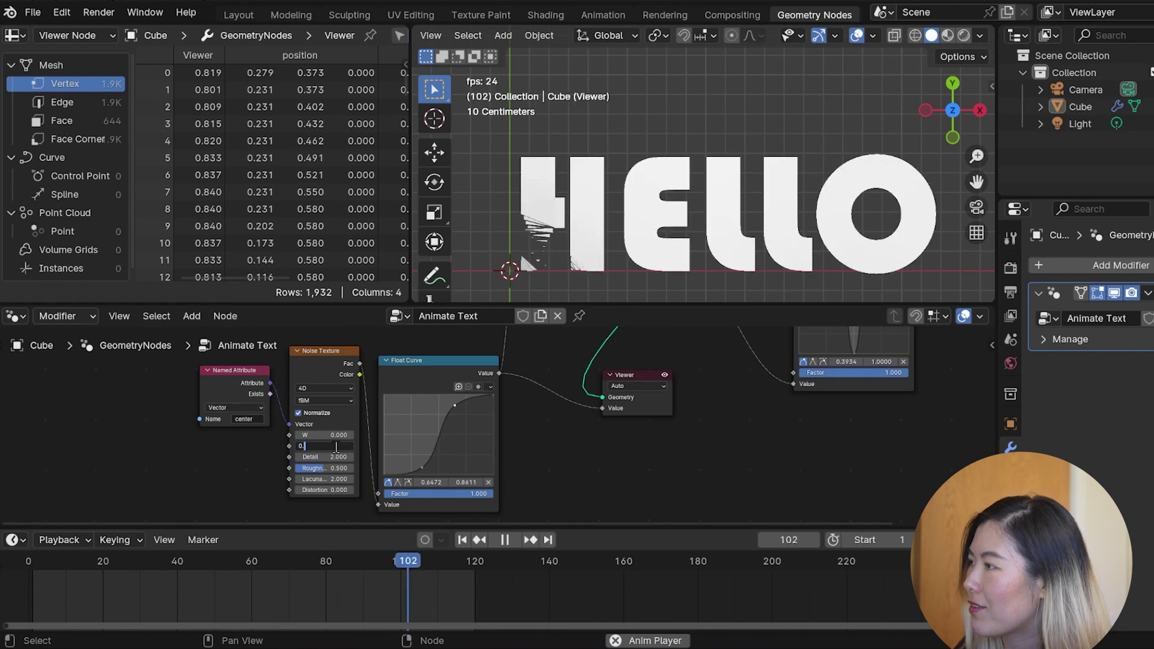
text(5)
key(Return)
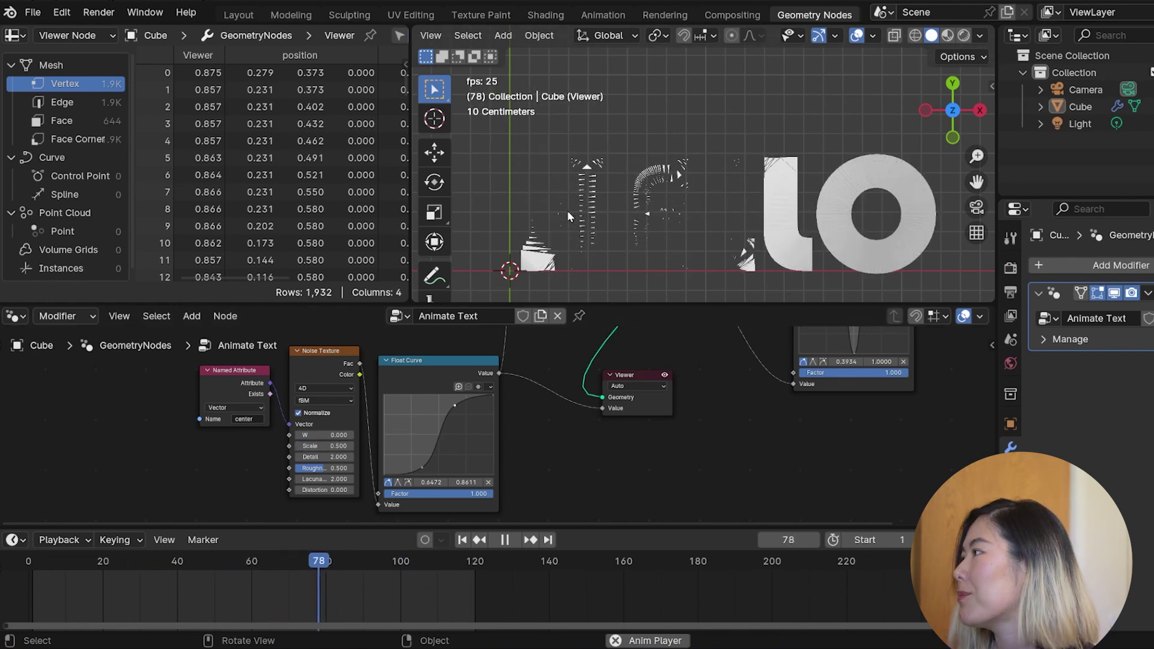
Raise the Noise Texture's W to about 6.4 to vary the pattern, and stop the animation.
drag(324, 435, 690, 435)
drag(429, 434, 639, 433)
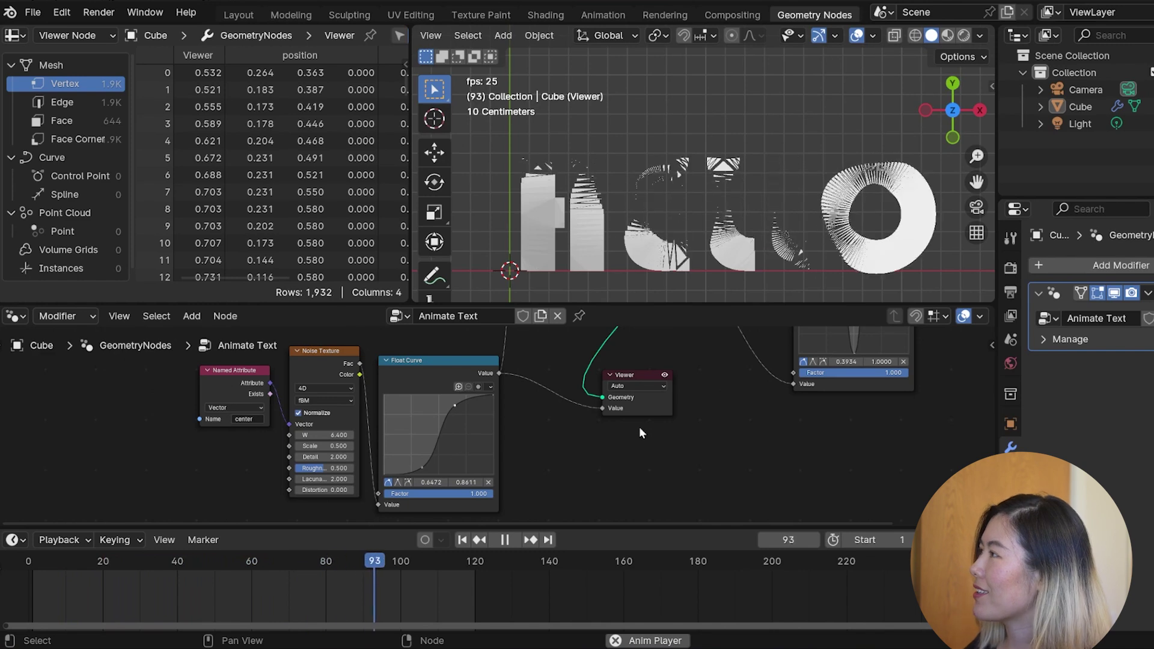
key(space)
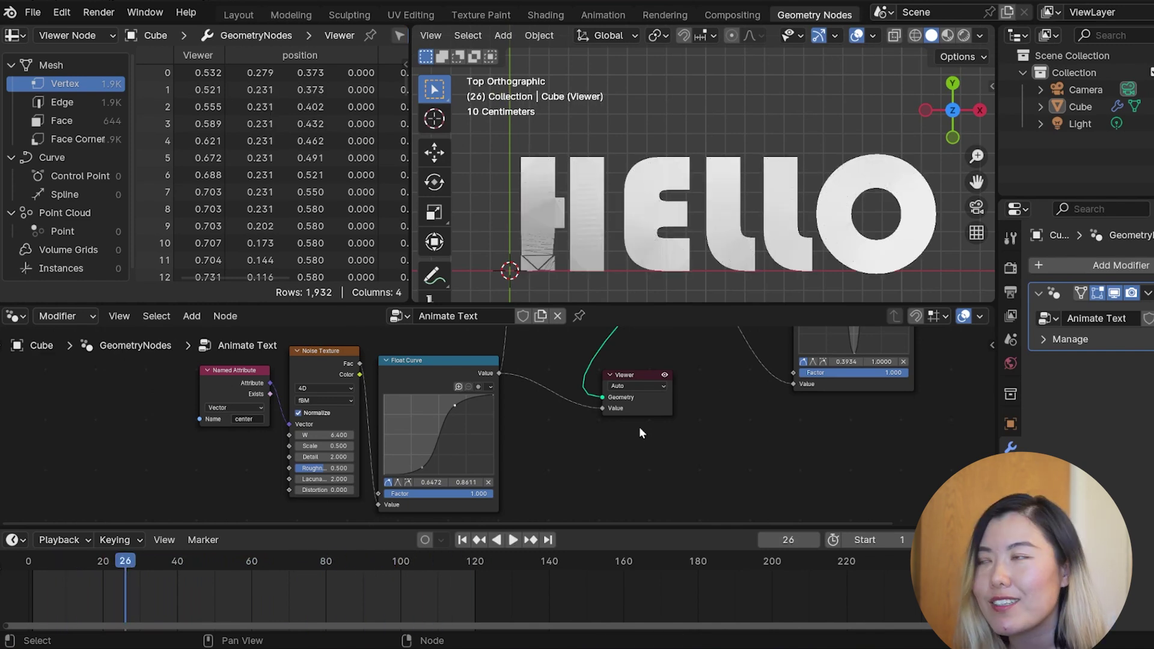
Move the vector Scale node further right, clear of the Add node and the scale Float Curve.
middle_drag(714, 409, 520, 506)
middle_drag(850, 364, 765, 425)
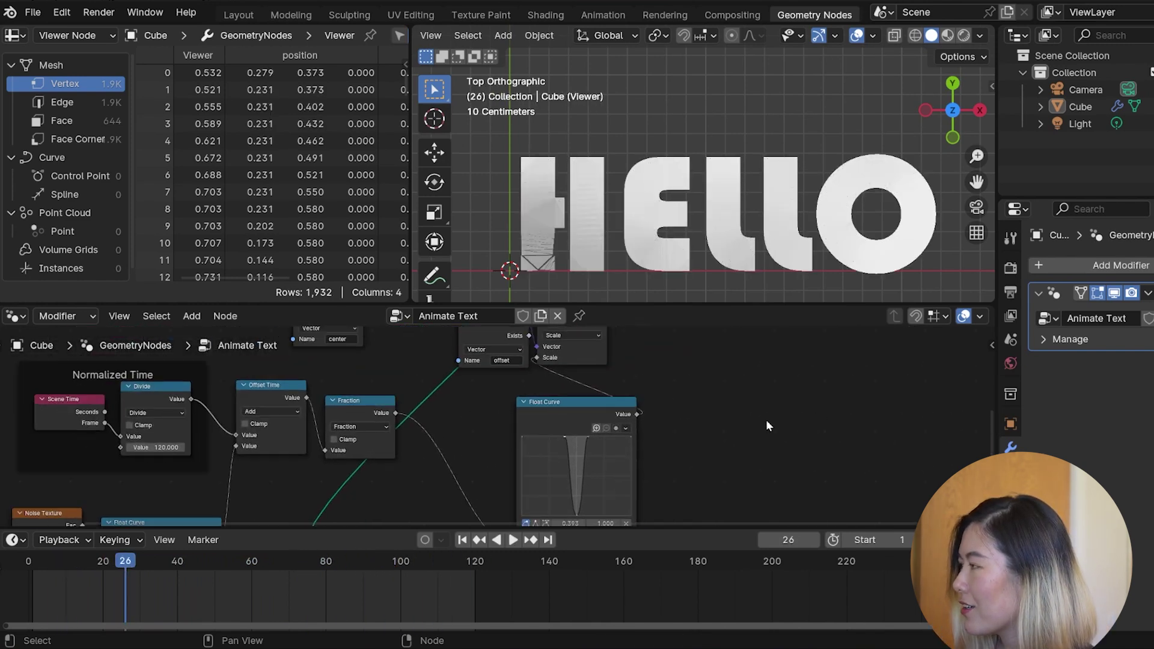
scroll(764, 424, down, 4)
middle_drag(674, 398, 651, 458)
drag(528, 401, 602, 403)
middle_drag(682, 364, 714, 400)
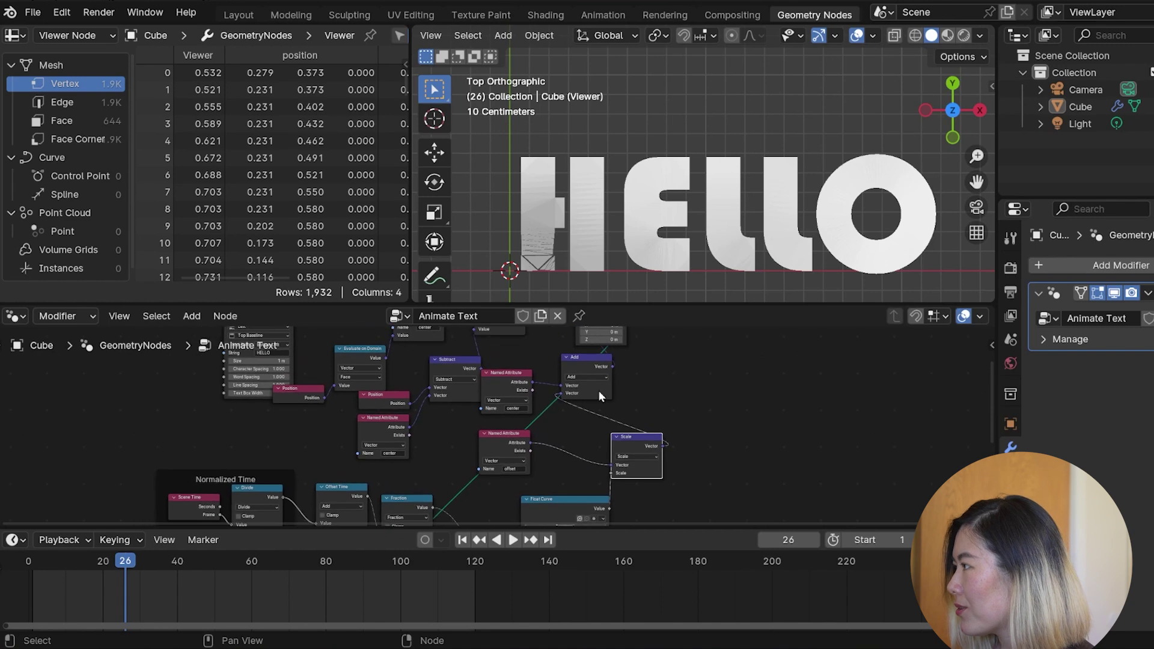
scroll(515, 438, up, 4)
scroll(591, 445, up, 1)
scroll(581, 434, up, 1)
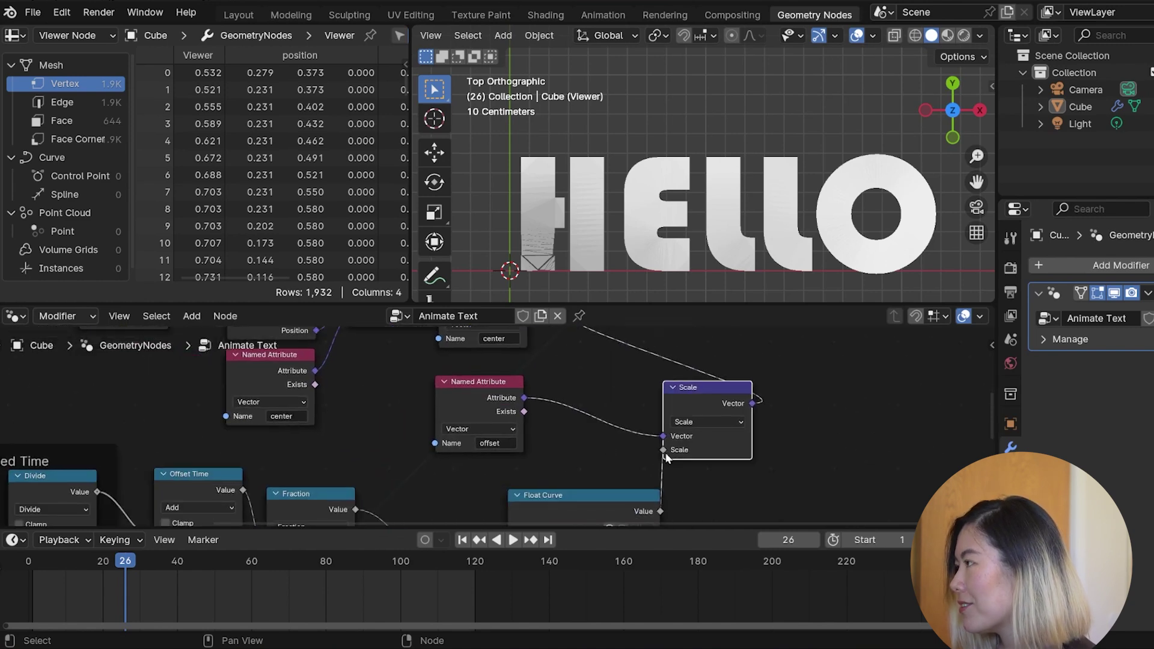
drag(710, 396, 726, 390)
middle_drag(677, 485, 667, 412)
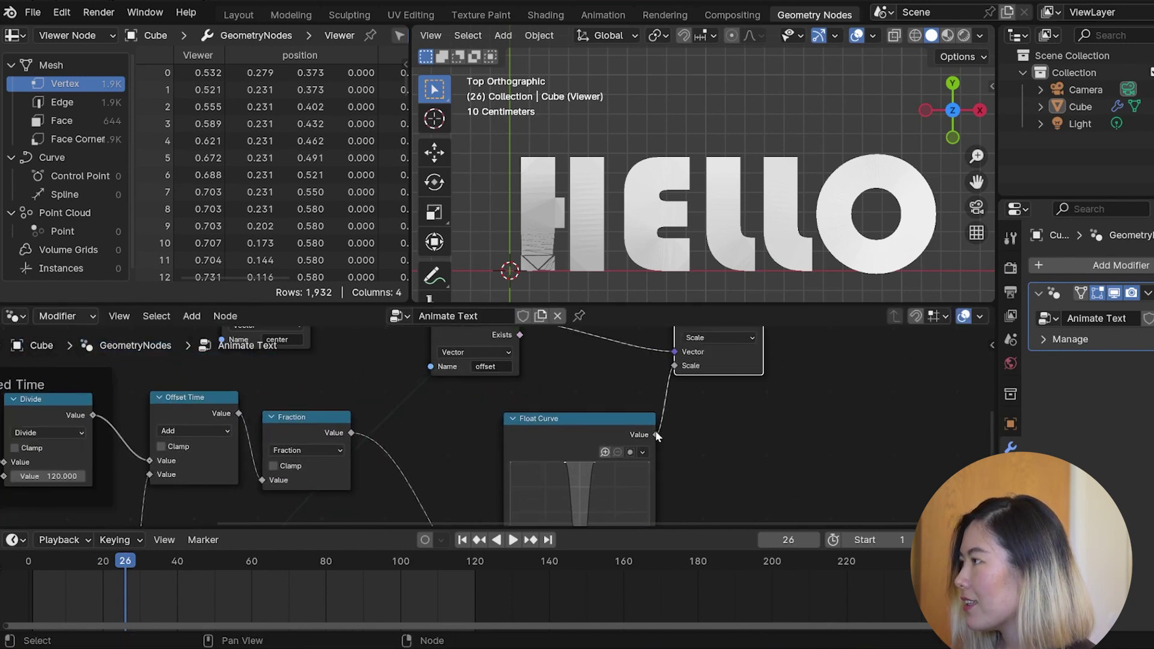
Shift the scale Float Curve left and insert a Map Range node between its value and the Scale node's Scale input.
drag(590, 419, 517, 412)
scroll(514, 416, down, 1)
middle_drag(577, 443, 541, 411)
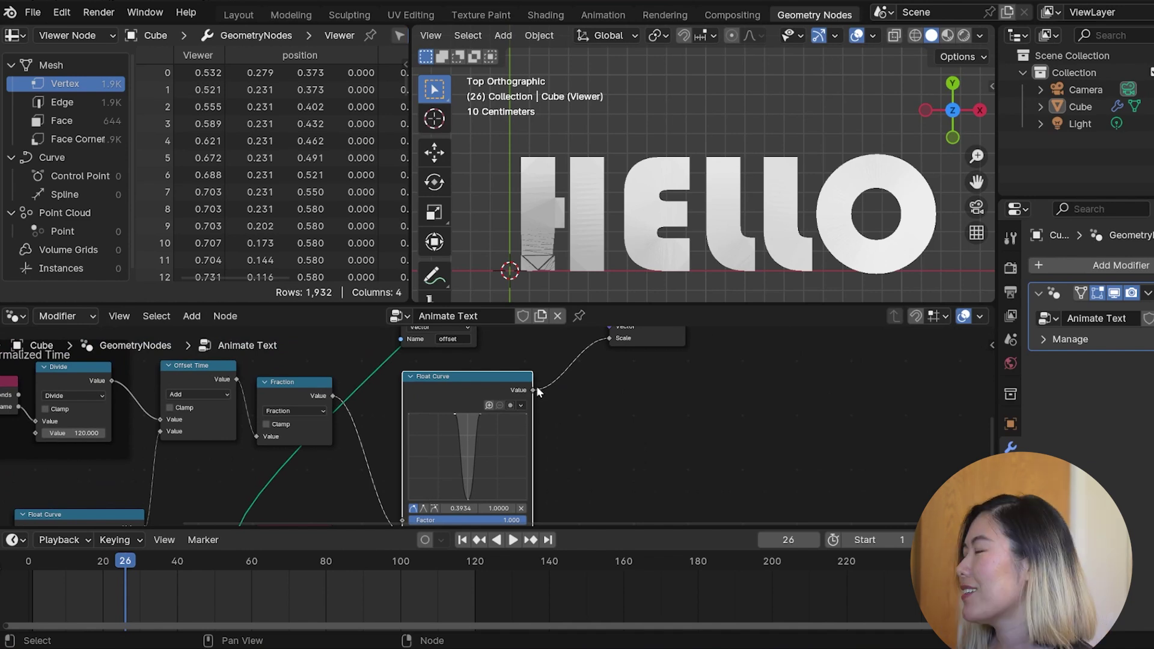
drag(533, 390, 580, 413)
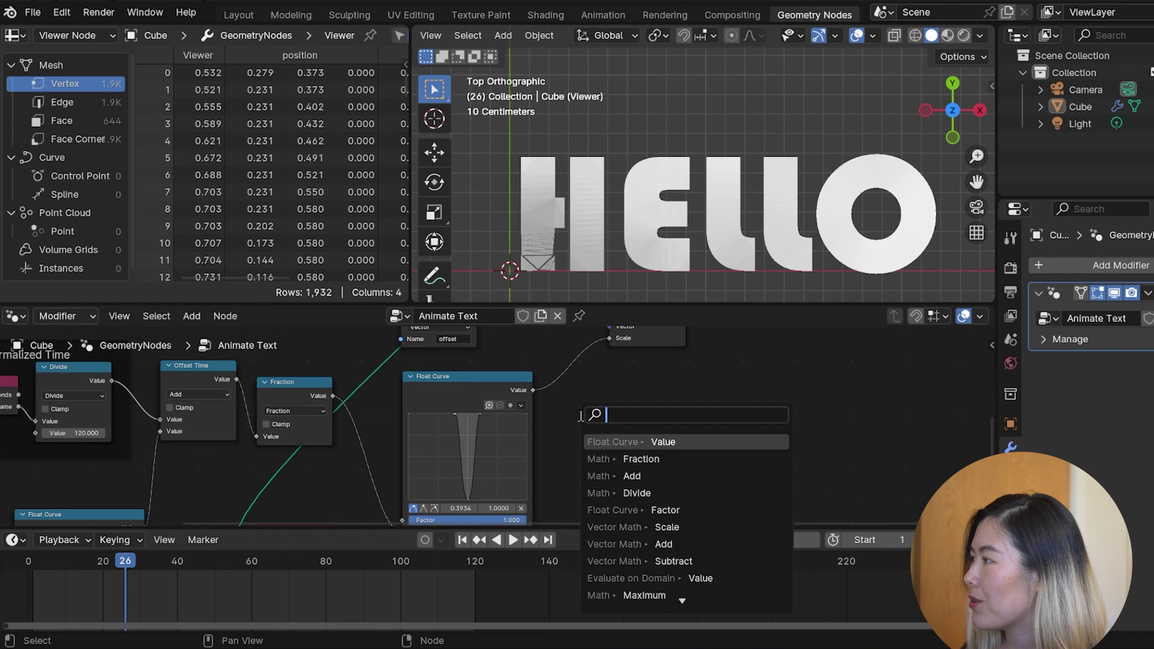
text(map ra)
key(Return)
click(582, 414)
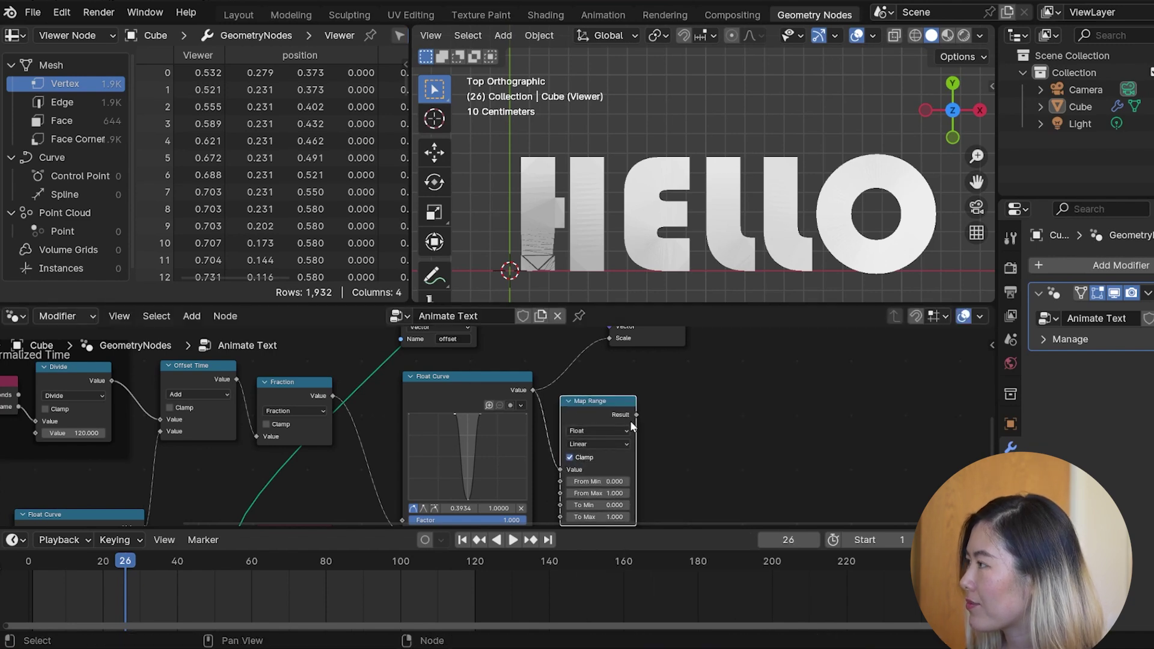
scroll(630, 420, up, 2)
middle_drag(669, 429, 632, 331)
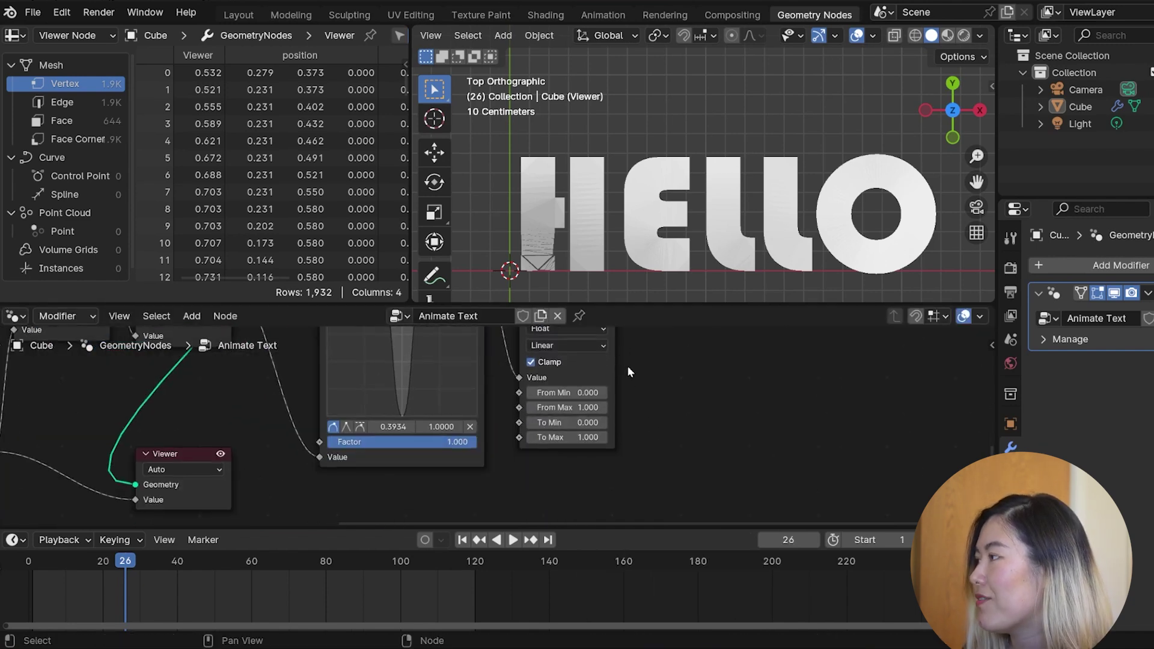
Set the Map Range's To Min to -0.5 and play the animation, inspecting the letters up close.
click(588, 422)
text(-0)
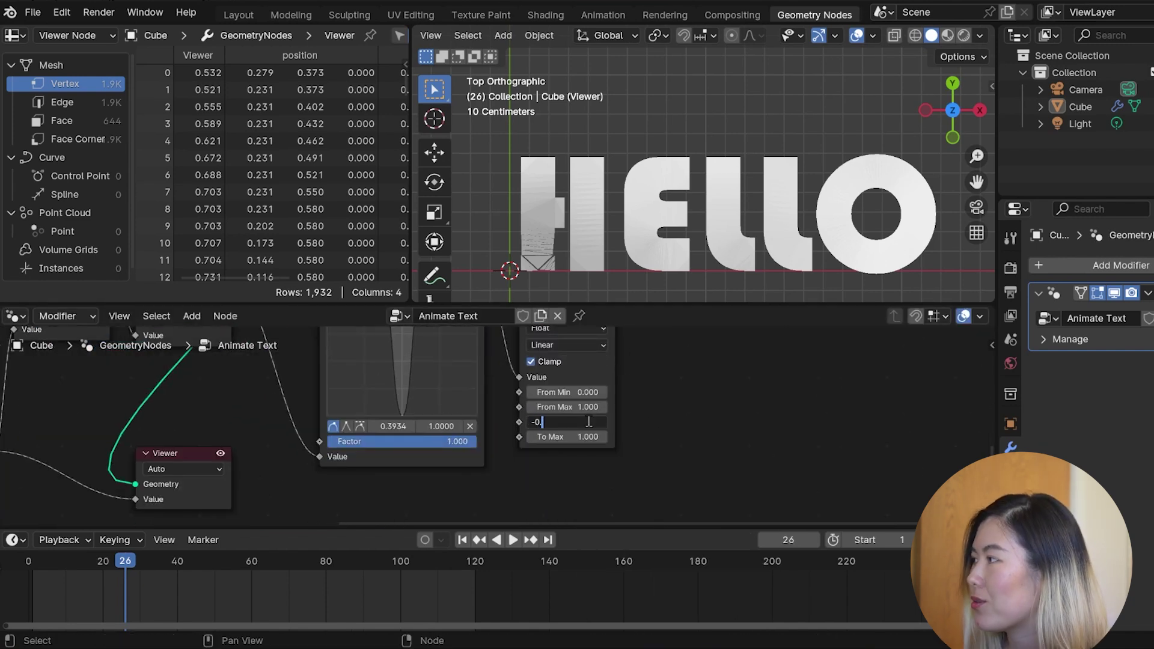
text(.5)
key(Return)
scroll(696, 193, up, 1)
key(space)
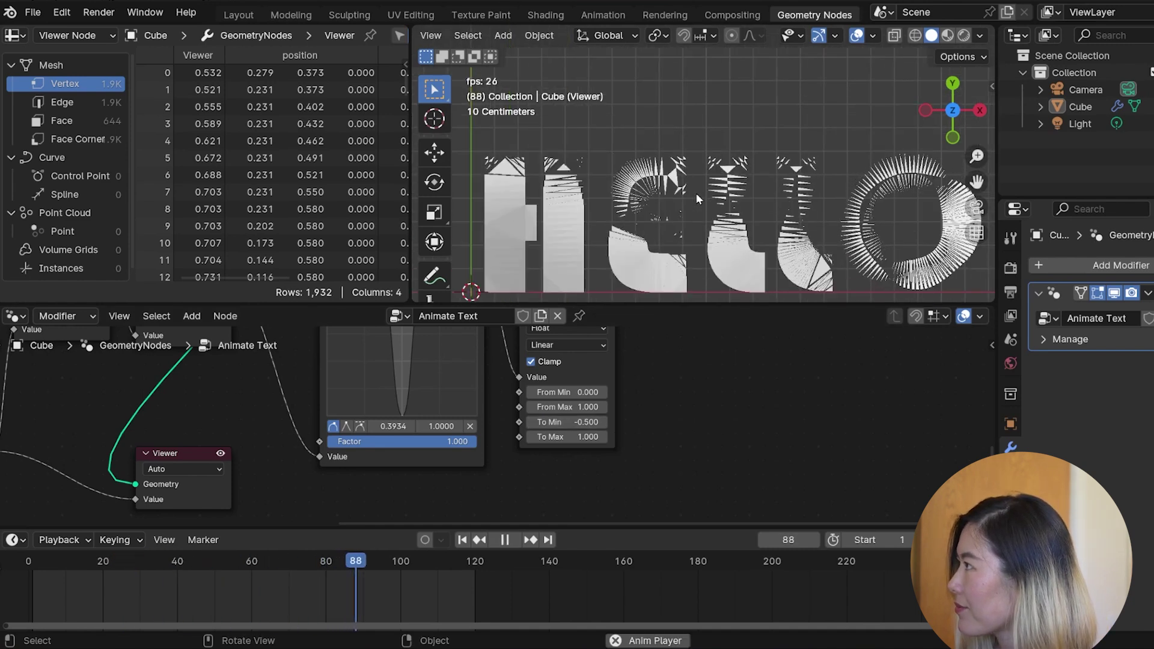
key(space)
scroll(723, 283, up, 4)
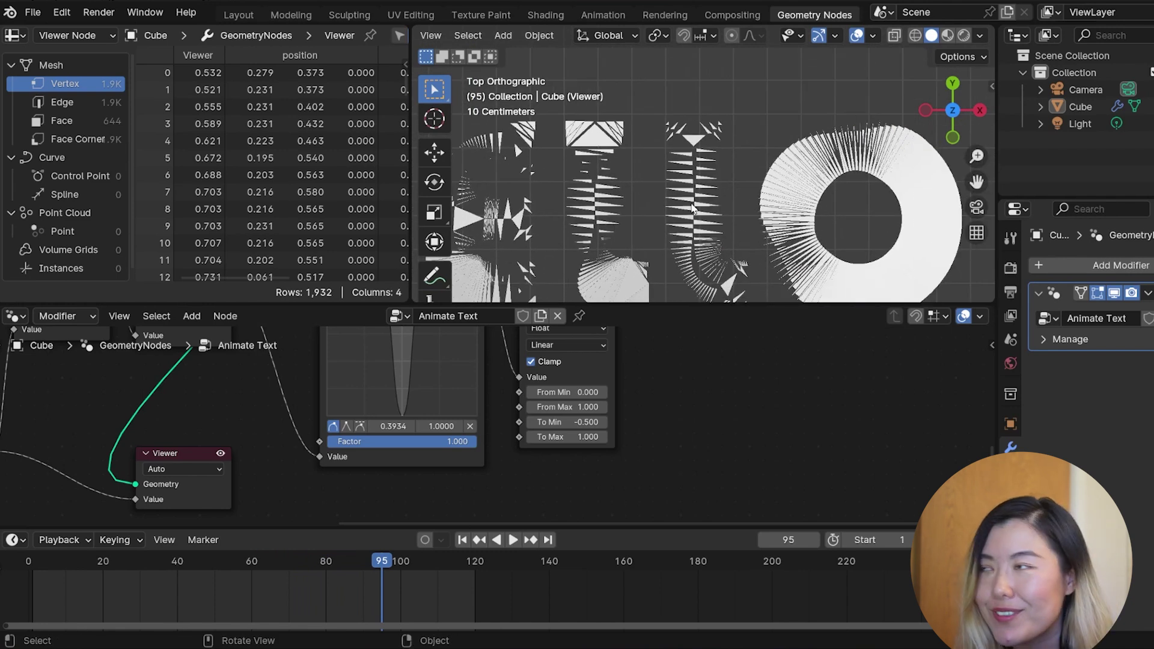
key(space)
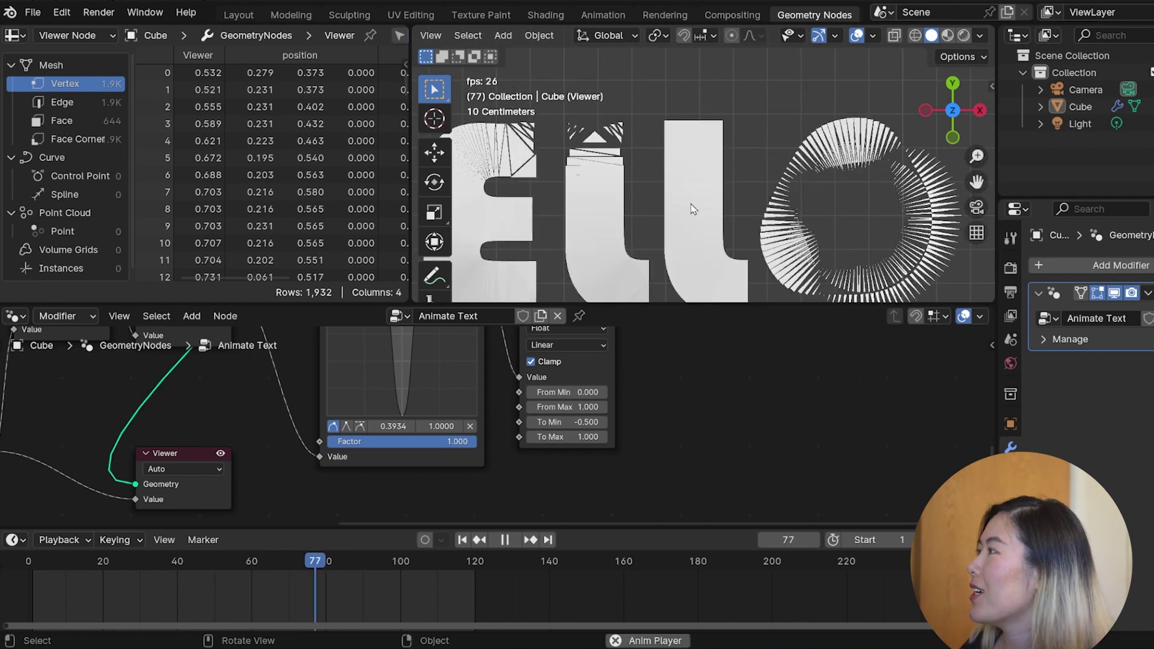
key(space)
Move the vector Add node down to the right of the Scale node.
scroll(694, 421, down, 3)
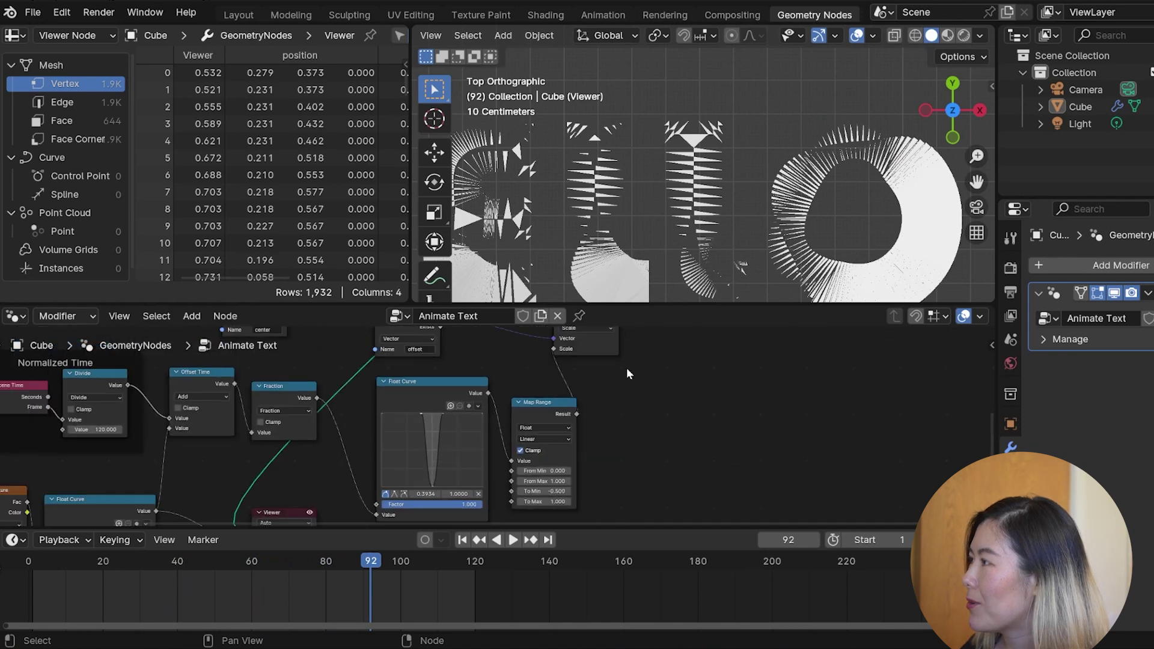
middle_drag(626, 367, 594, 443)
middle_drag(643, 377, 618, 411)
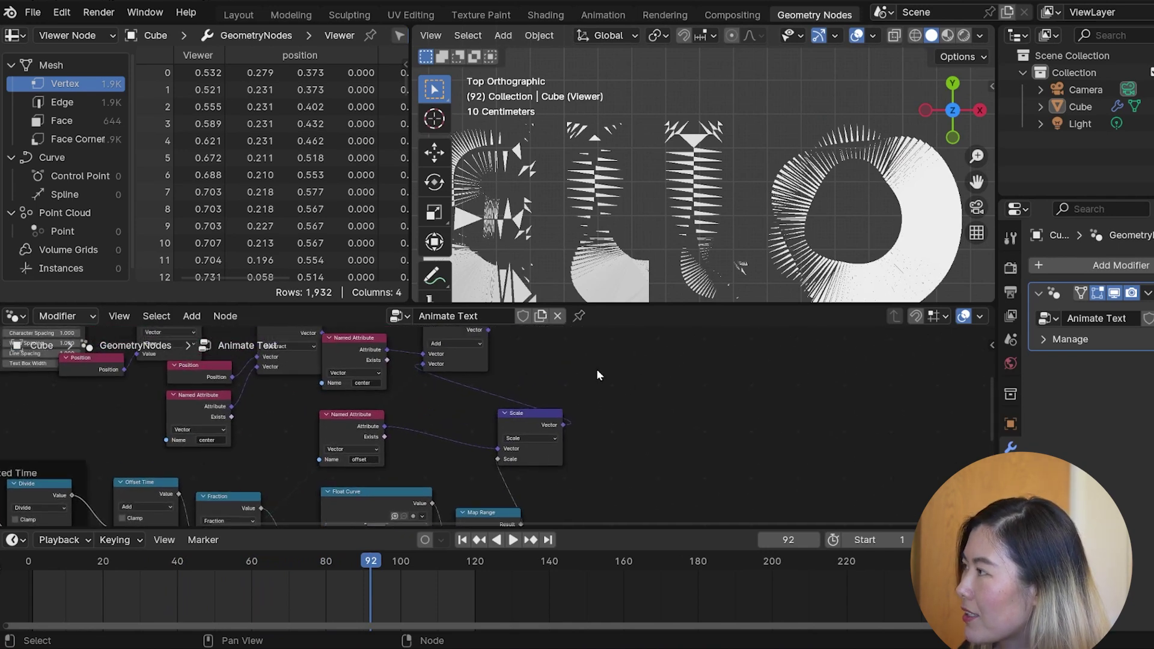
middle_drag(475, 330, 514, 391)
drag(503, 392, 671, 446)
scroll(522, 421, up, 1)
Align the "center" and "offset" Named Attribute nodes feeding Add and Scale, one above the other.
key(space)
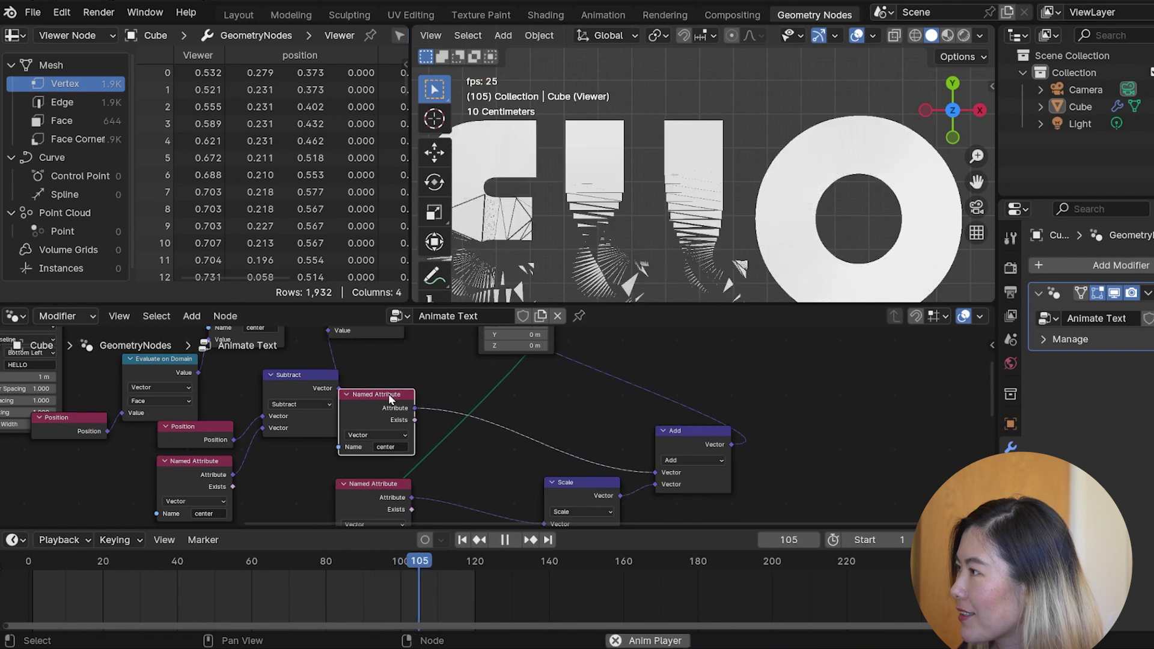
drag(388, 394, 408, 395)
middle_drag(452, 463, 464, 405)
drag(376, 436, 399, 436)
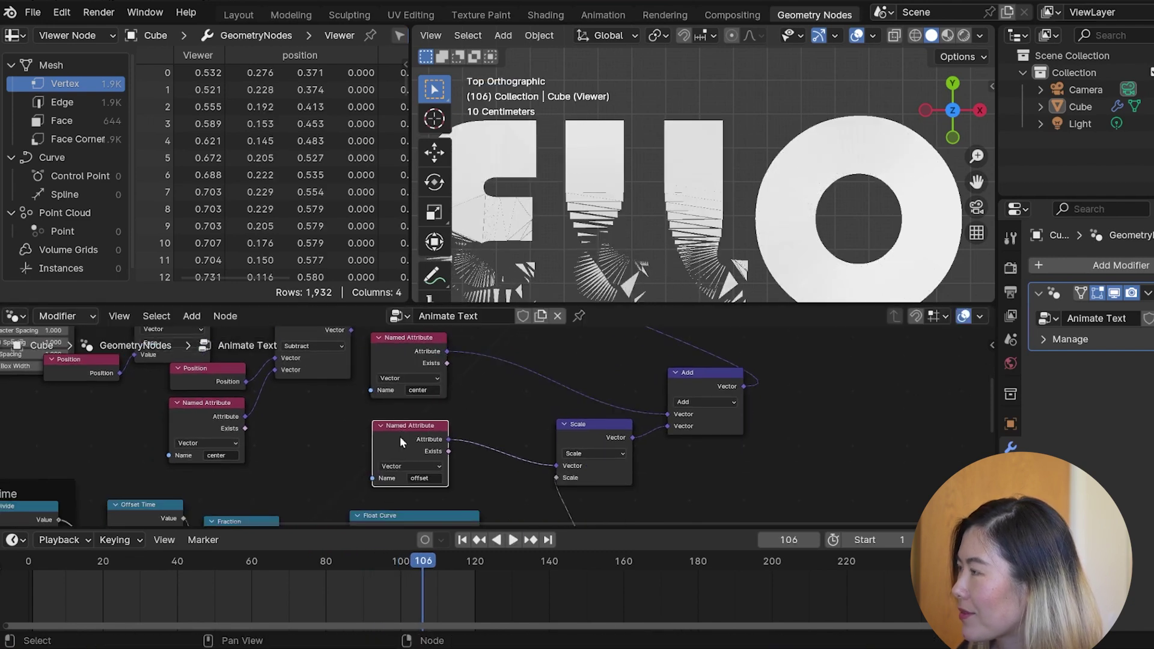
middle_drag(827, 420, 820, 419)
shift+middle_drag(854, 199, 646, 194)
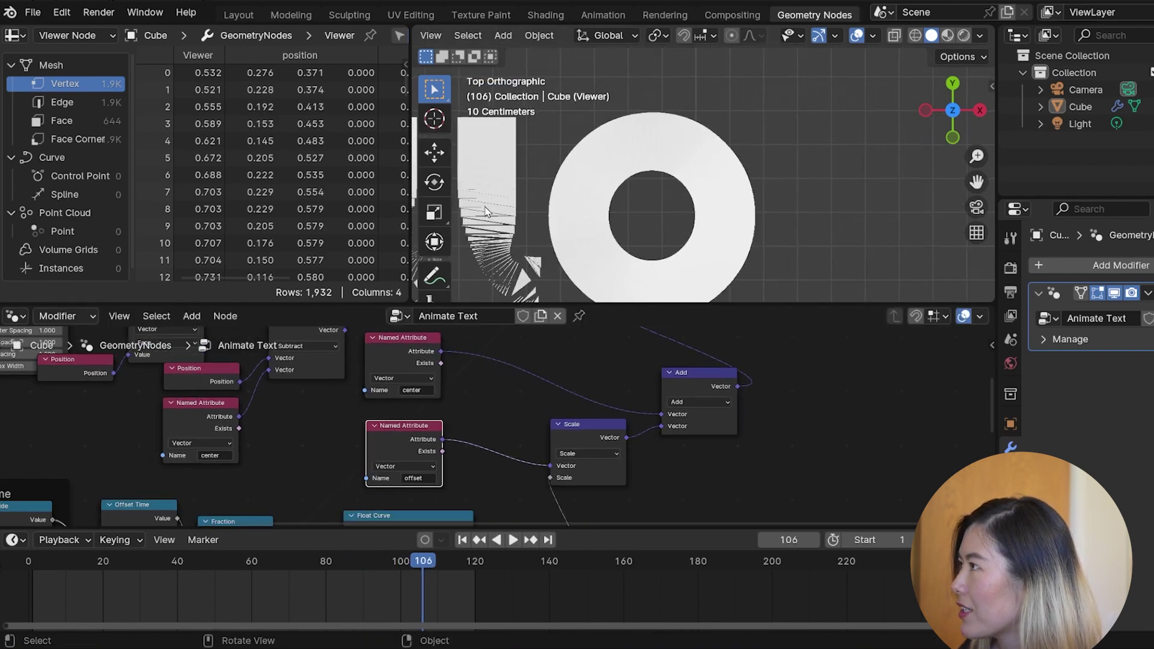
click(431, 280)
drag(799, 144, 839, 259)
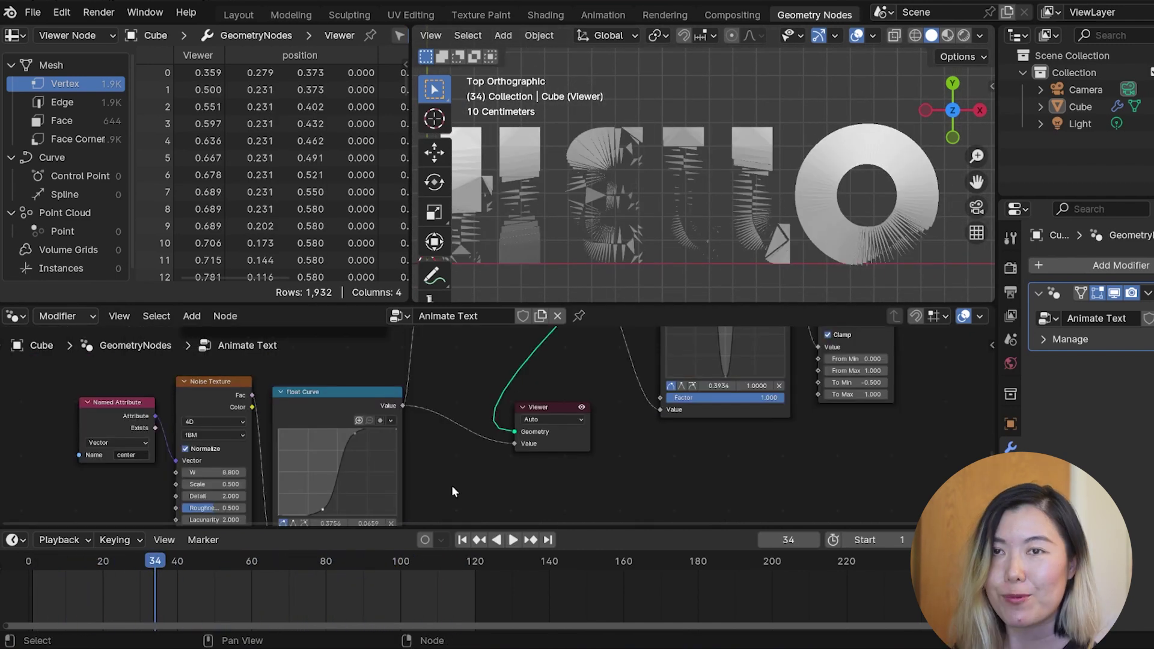
Move the noise group of Named Attribute, Noise Texture and Float Curve nodes left, away from the Viewer.
scroll(452, 451, down, 3)
middle_drag(436, 403, 572, 440)
drag(307, 409, 532, 501)
key(g)
click(456, 487)
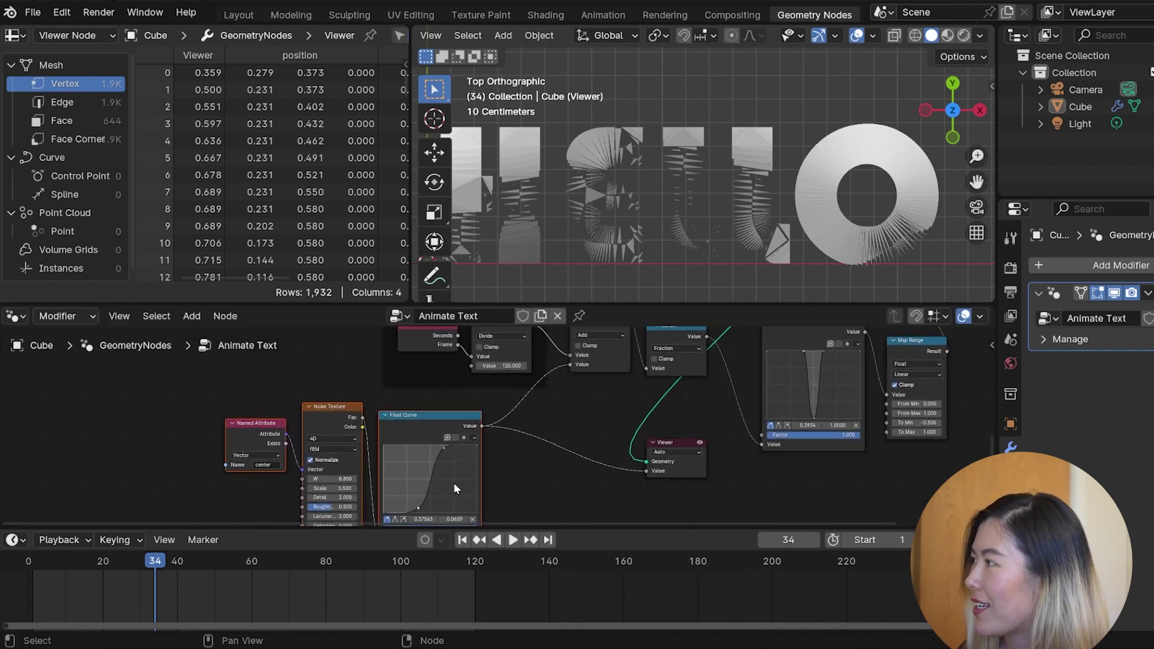
Add a Random Value node in the empty space below the noise Float Curve.
middle_drag(597, 364, 575, 443)
scroll(622, 397, up, 3)
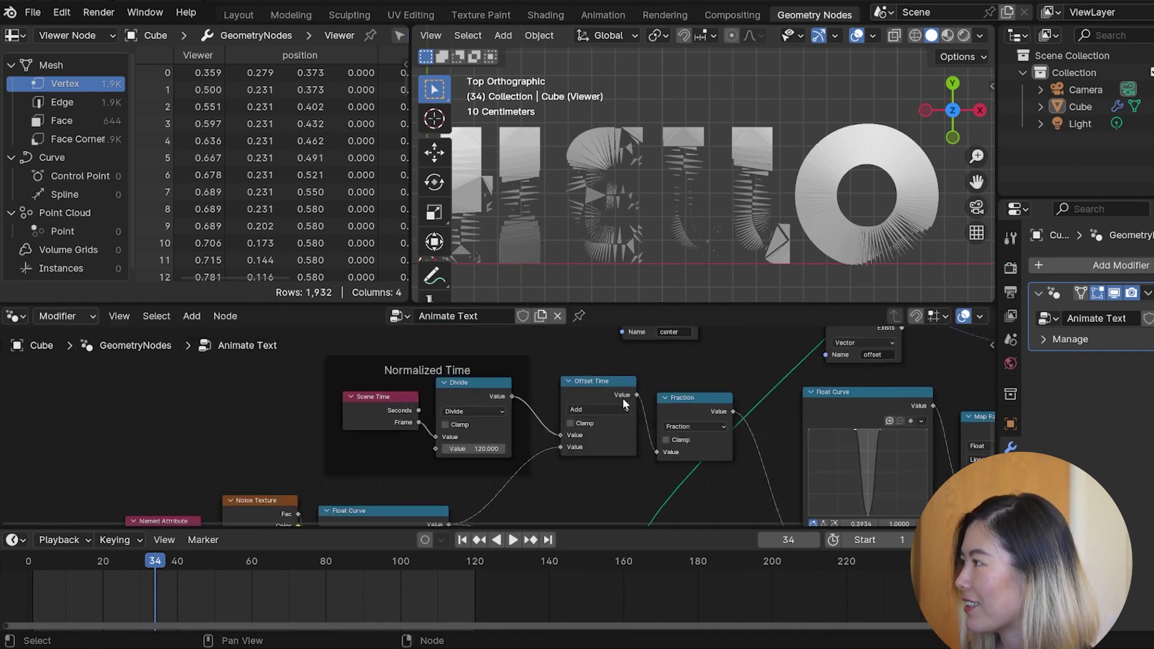
middle_drag(593, 483, 592, 416)
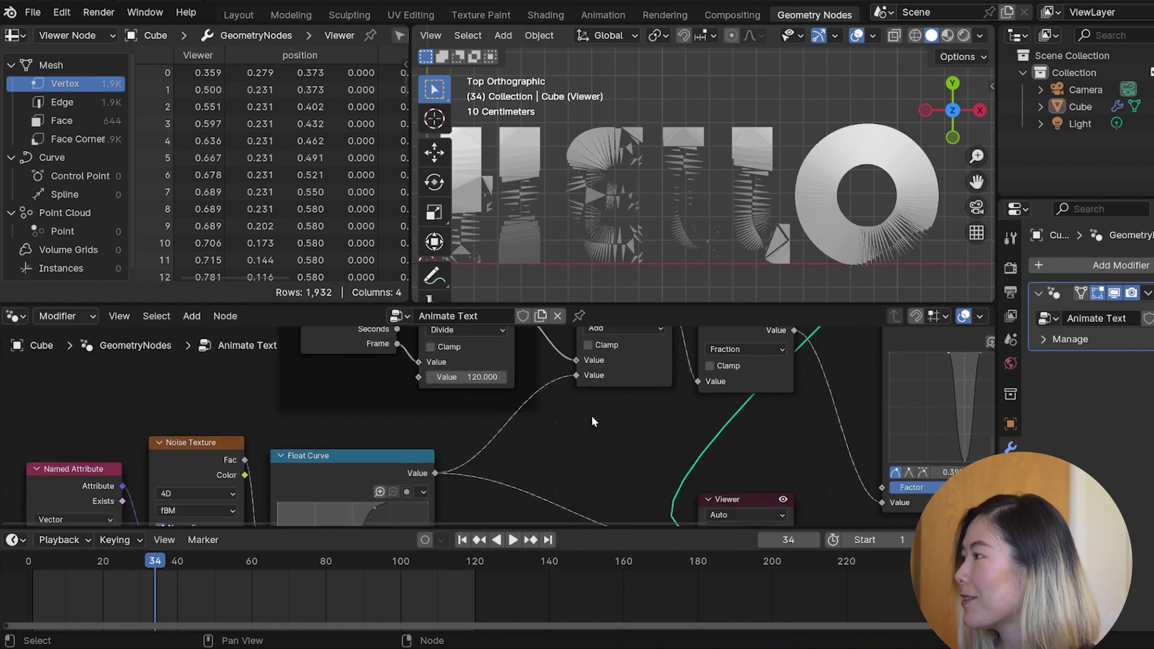
middle_drag(482, 510, 484, 387)
middle_drag(491, 472, 483, 370)
scroll(481, 421, down, 2)
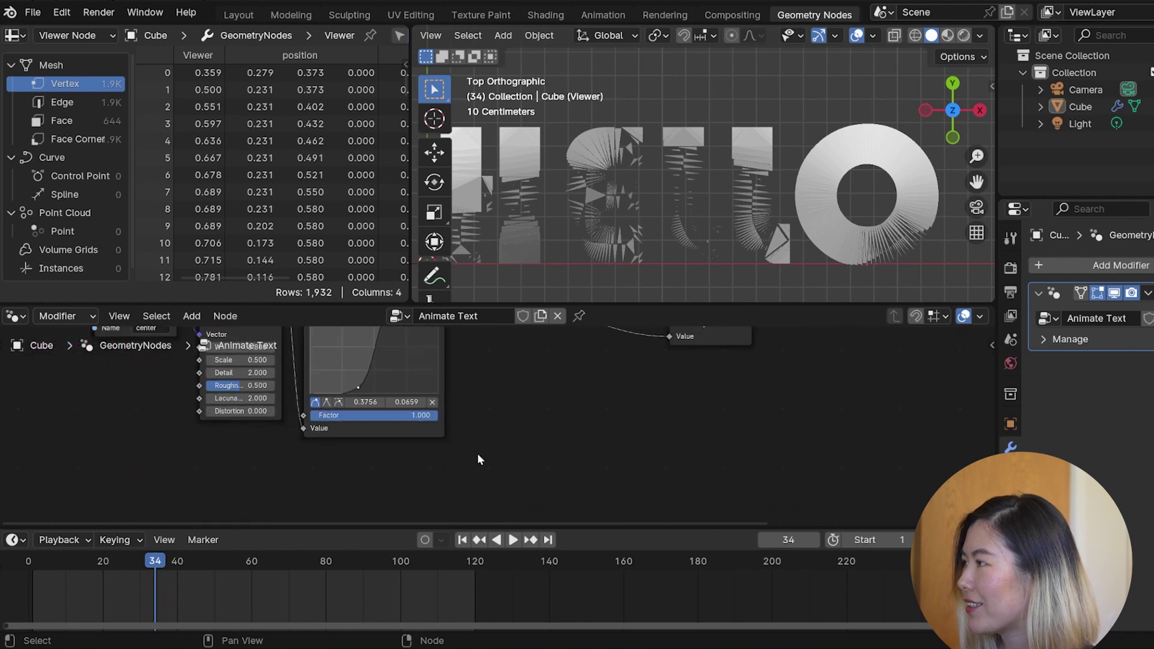
key(shift+a)
text(random)
key(Return)
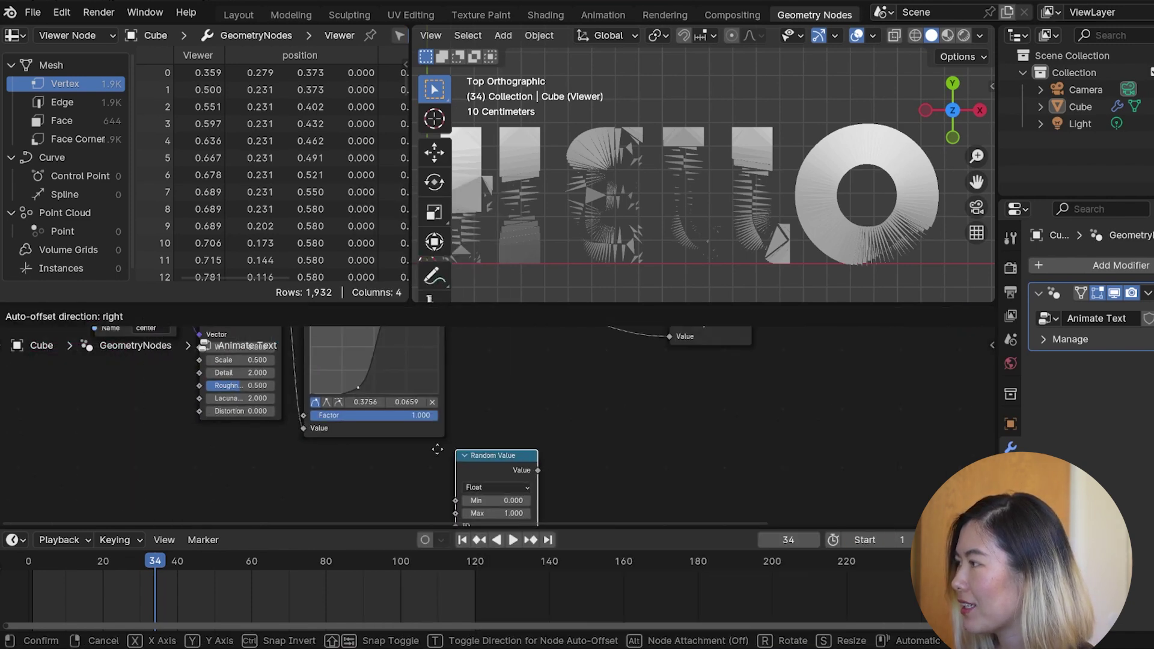
click(379, 452)
middle_drag(445, 458, 479, 400)
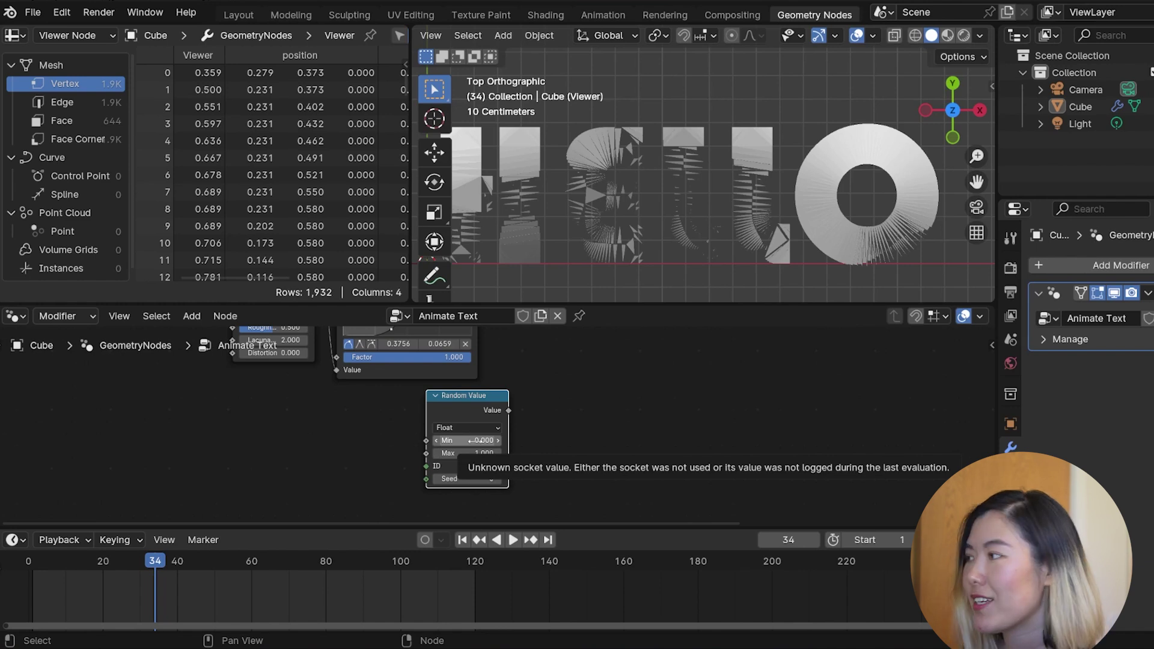
Feed the Random Value's ID from an Evaluate on Domain node set to Face, with an ID node as its value input.
drag(427, 467, 401, 457)
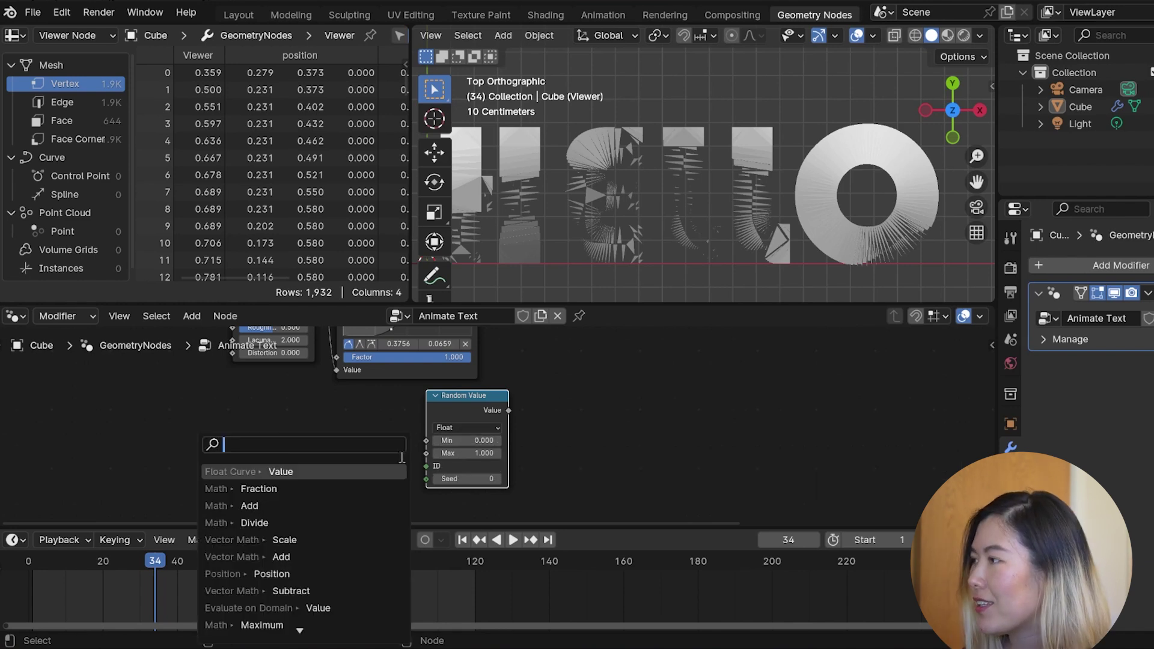
text(evalu)
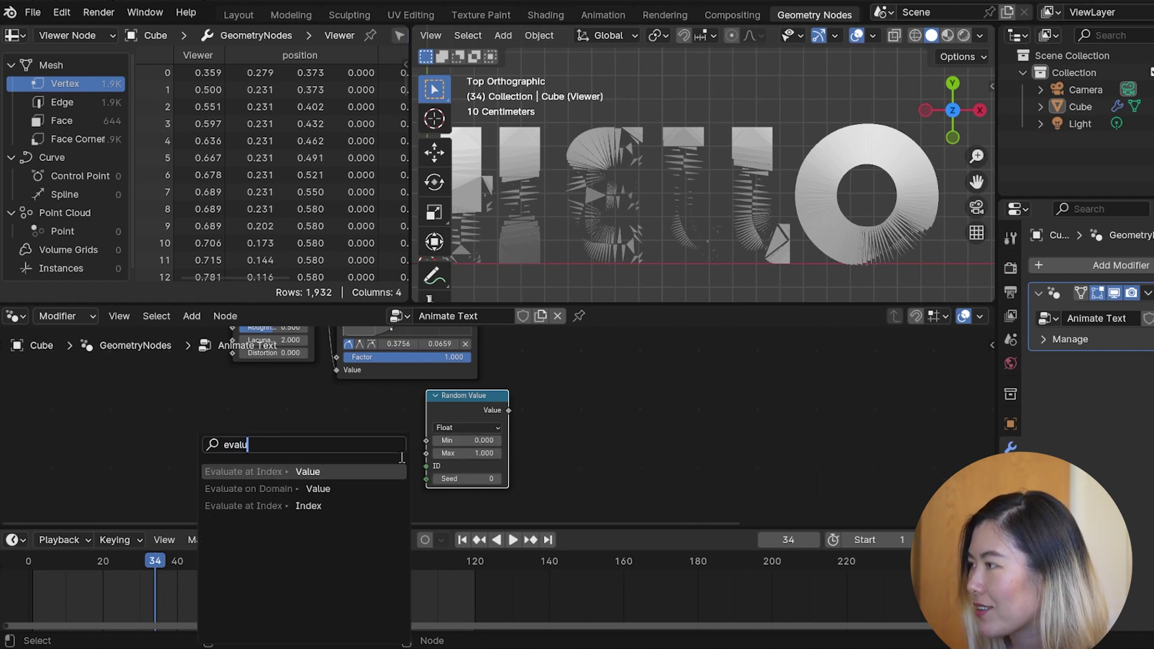
click(377, 489)
click(376, 486)
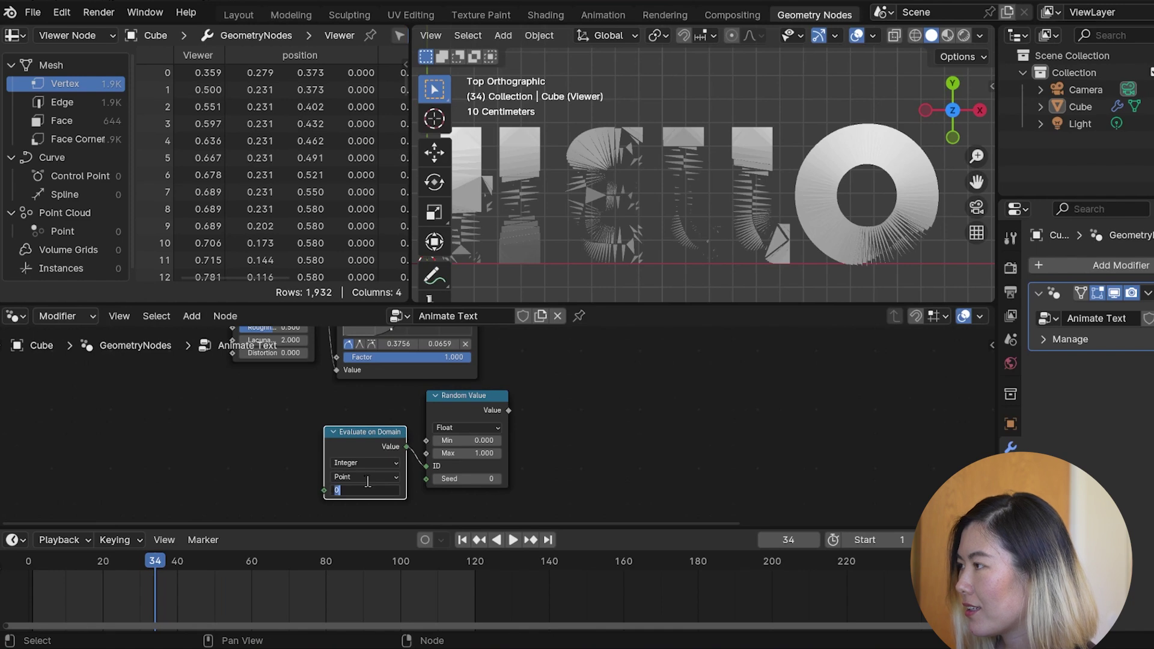
click(368, 477)
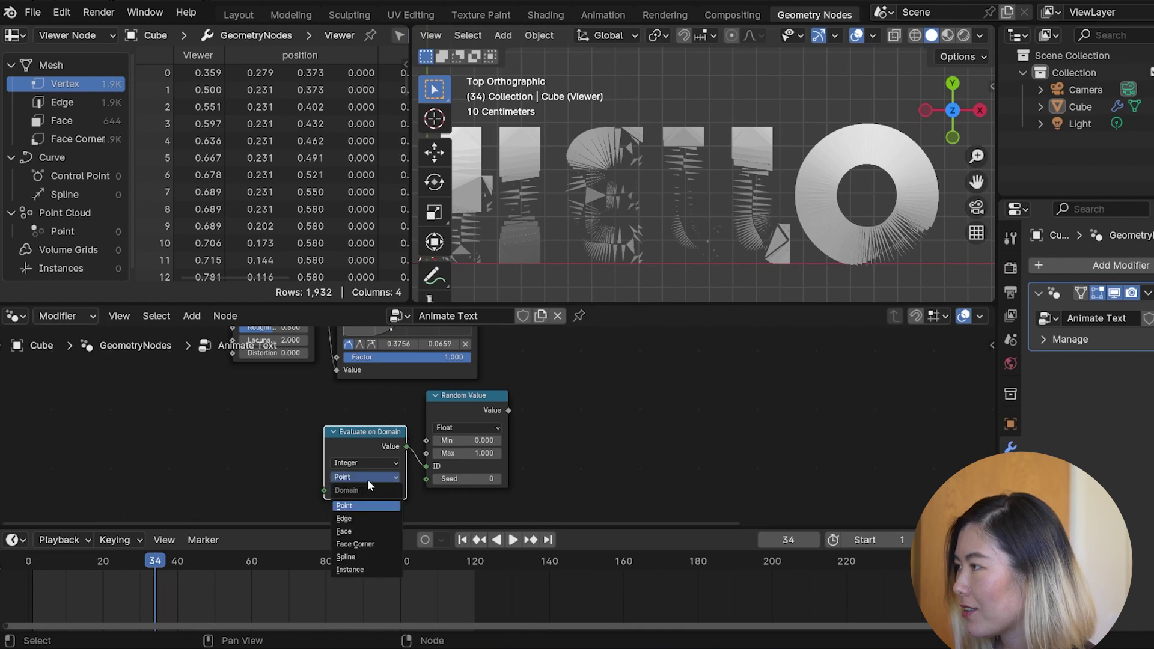
click(365, 531)
drag(324, 489, 298, 480)
click(297, 475)
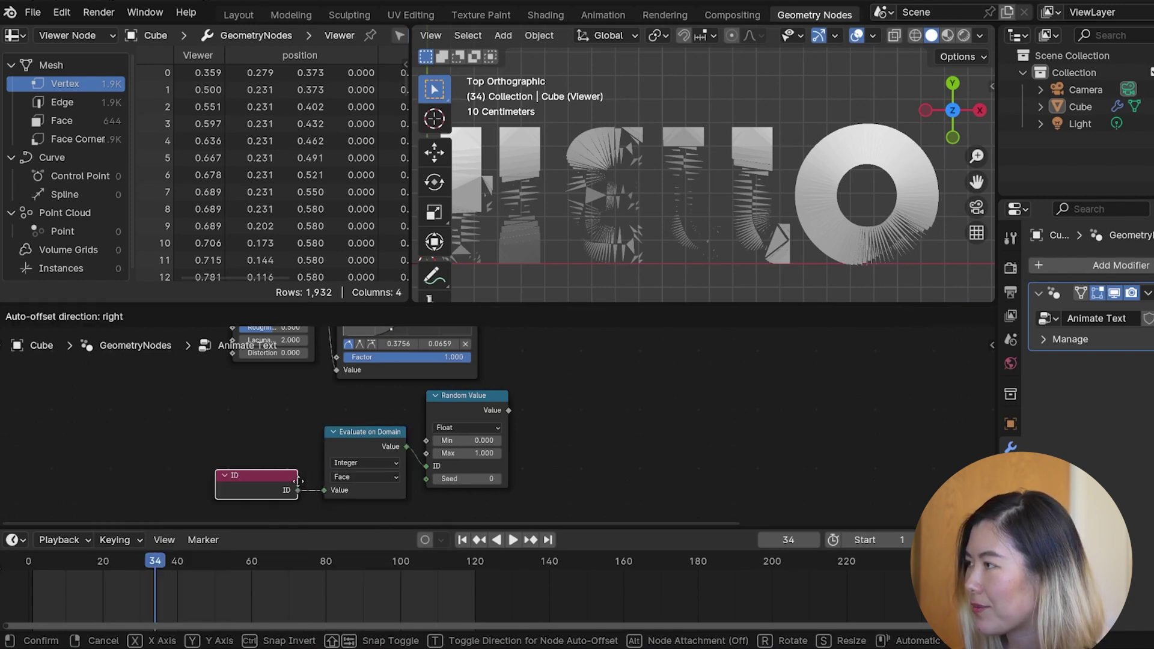
Place the ID node beside the Evaluate on Domain node that it feeds.
click(298, 457)
Feed the Offset Time node's second value from the Random Value node and play the animation to preview it.
middle_drag(606, 389, 593, 434)
scroll(593, 434, down, 4)
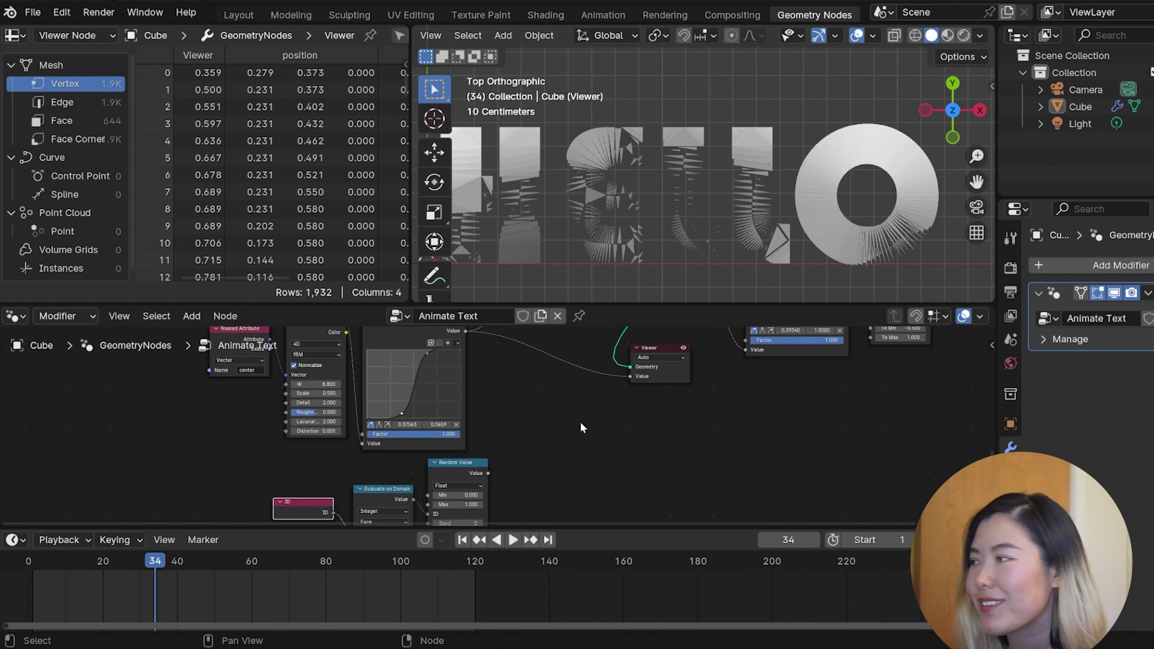
middle_drag(531, 429, 543, 466)
scroll(541, 472, down, 1)
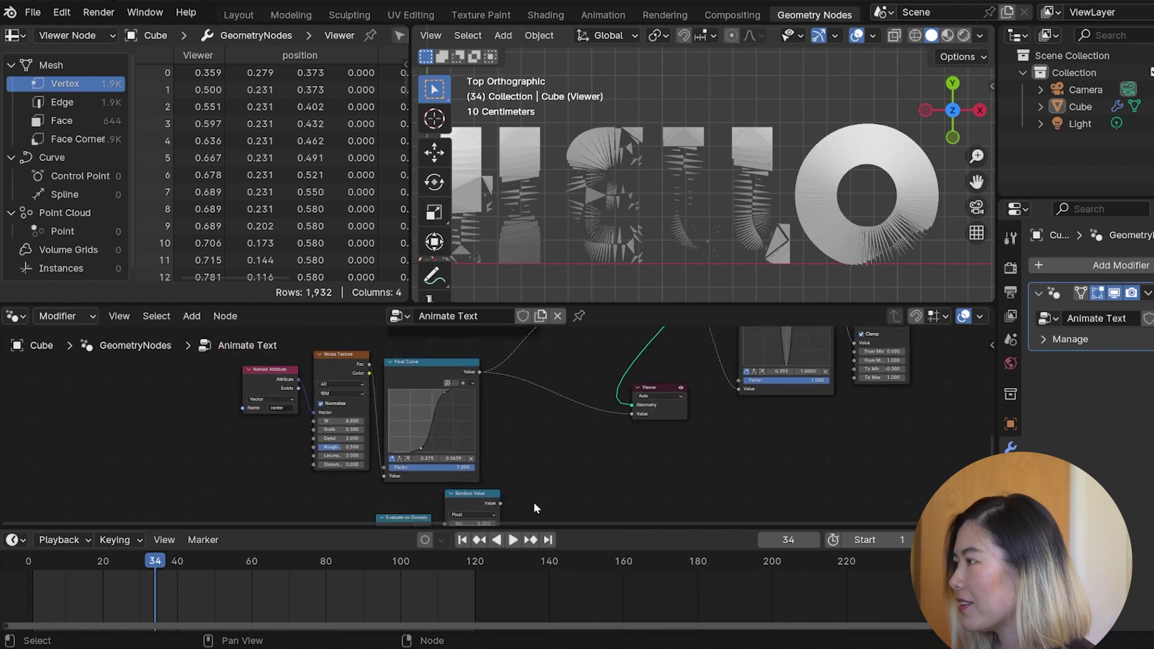
drag(552, 329, 561, 421)
scroll(683, 254, up, 1)
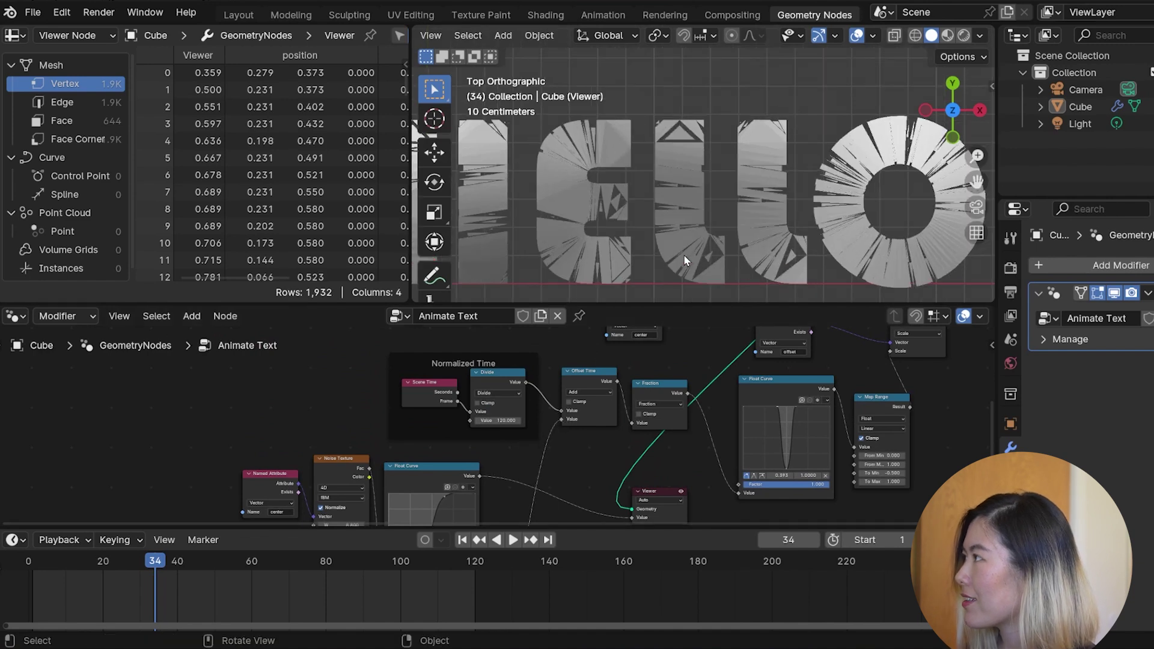
scroll(683, 254, down, 3)
key(space)
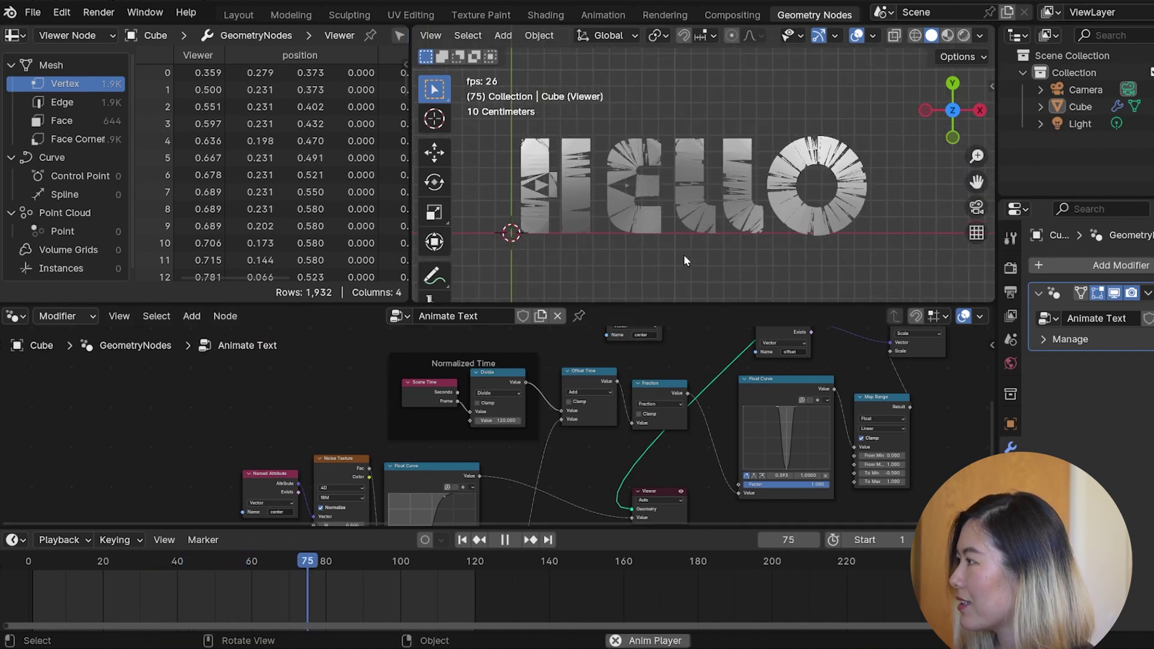
scroll(768, 207, up, 2)
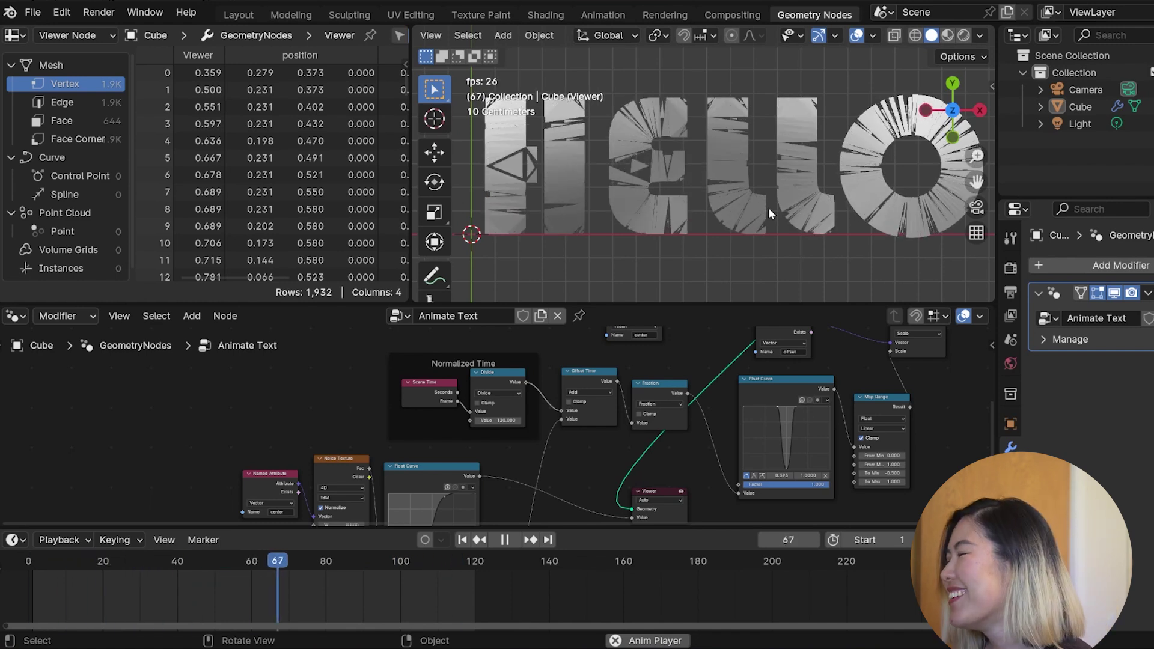
key(space)
Reconnect the noise Float Curve to the Offset Time node's second value and replay the animation for comparison.
middle_drag(432, 448, 431, 426)
drag(480, 453, 494, 444)
drag(554, 399, 561, 397)
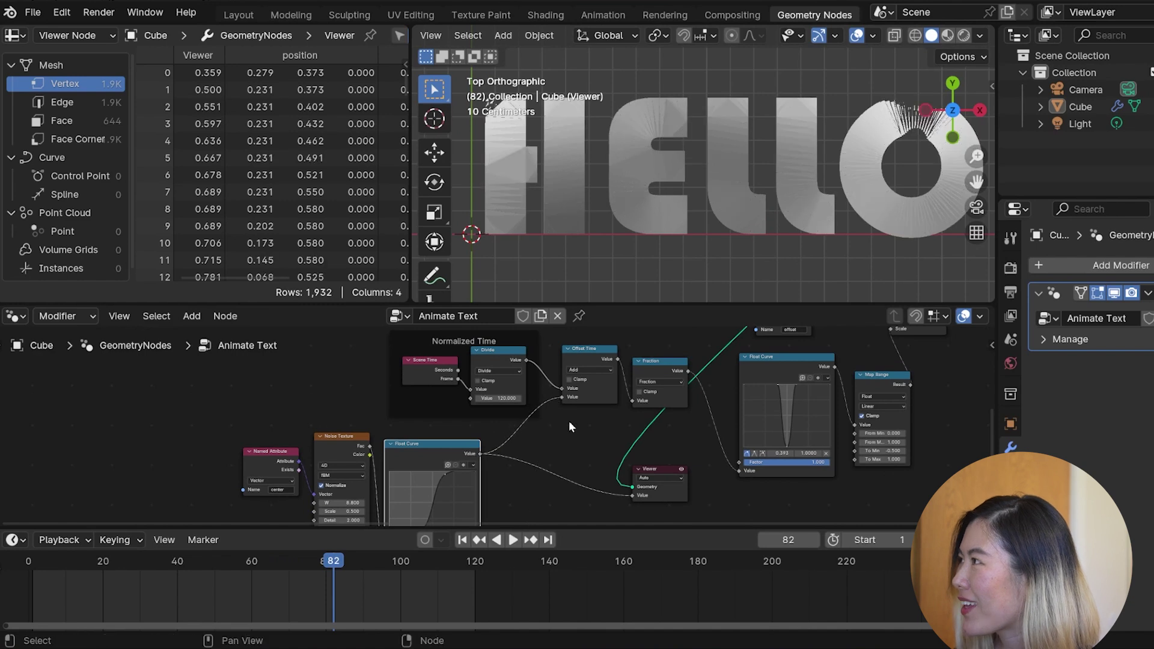
key(space)
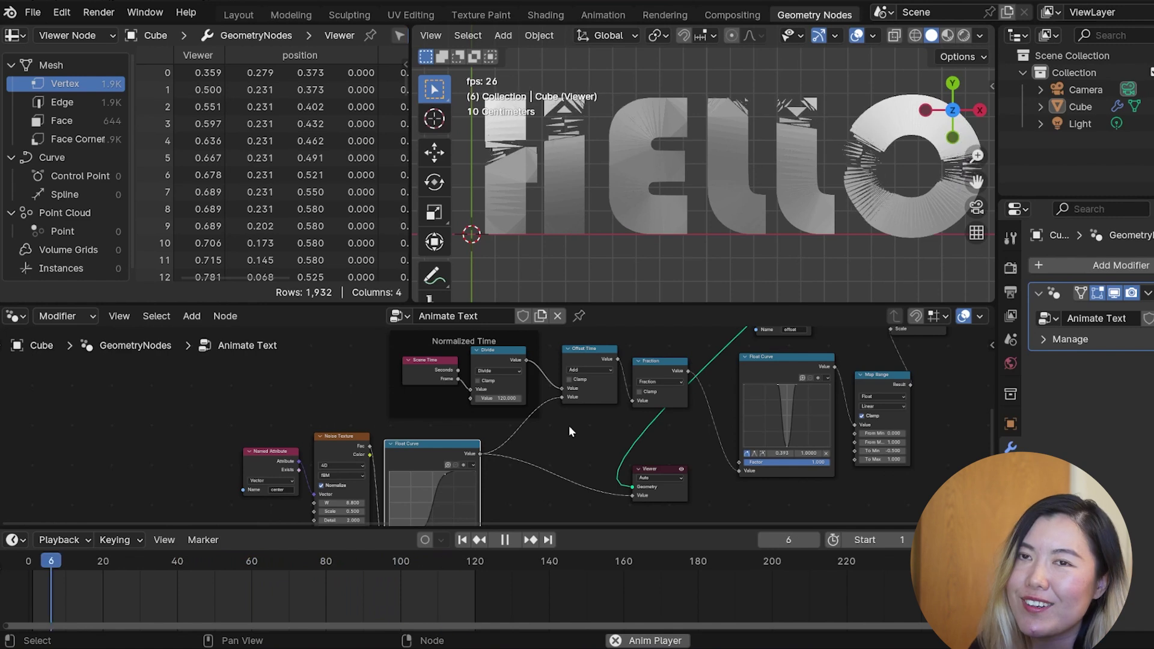
key(space)
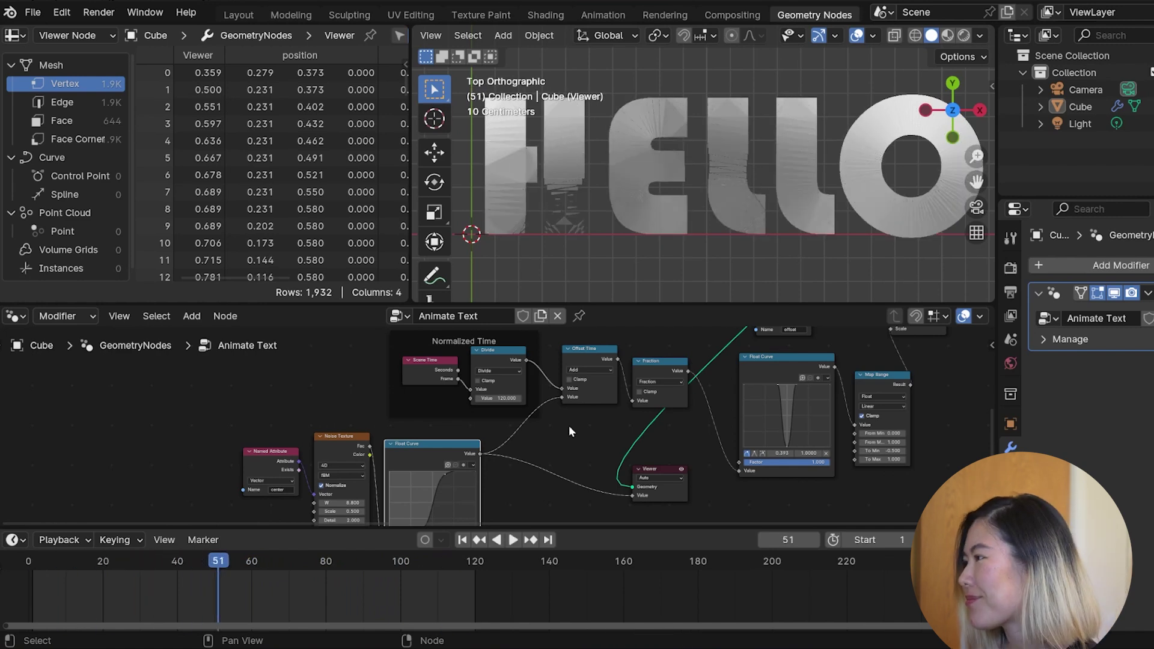
Add a Float Mix node with the noise Float Curve as input A and the Random Value as input B.
middle_drag(548, 450, 526, 373)
drag(459, 377, 494, 412)
text(mix)
key(Return)
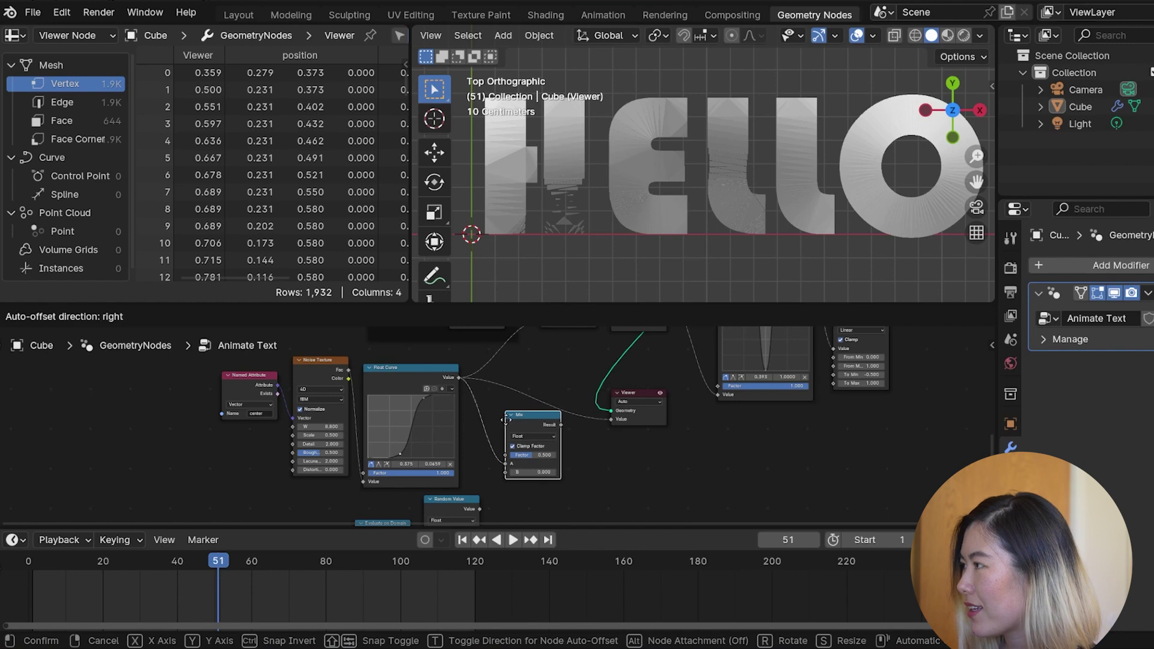
click(508, 426)
middle_drag(475, 468, 478, 437)
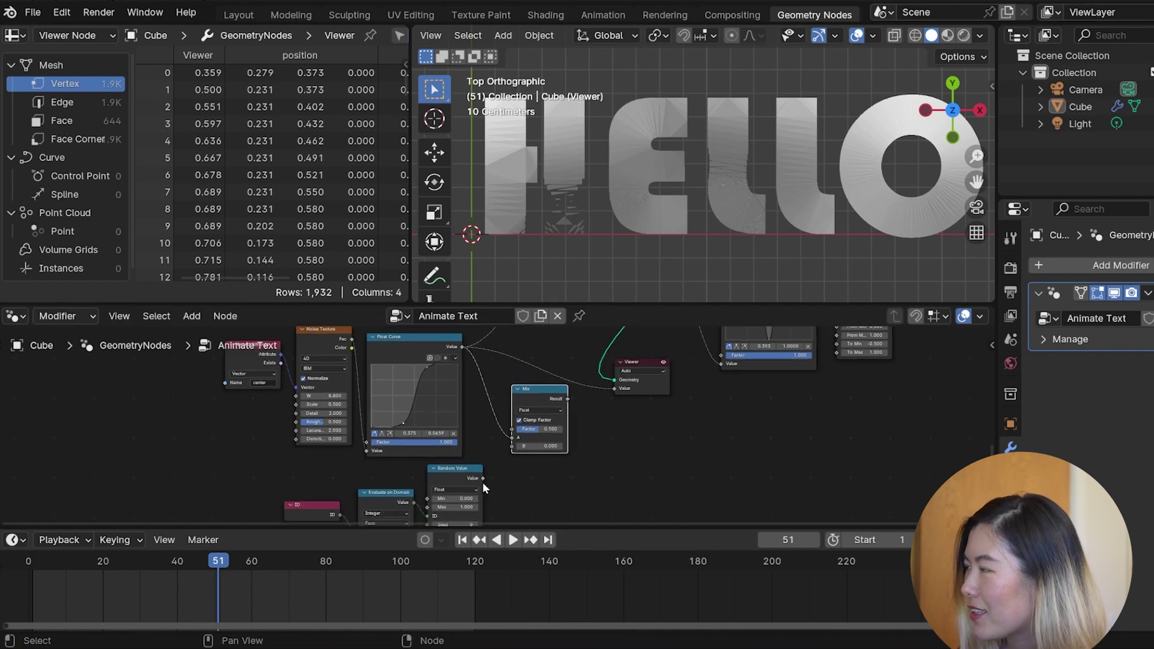
drag(483, 478, 511, 446)
Connect the Mix result to the Offset Time node's second value and play the animation.
middle_drag(600, 403, 594, 487)
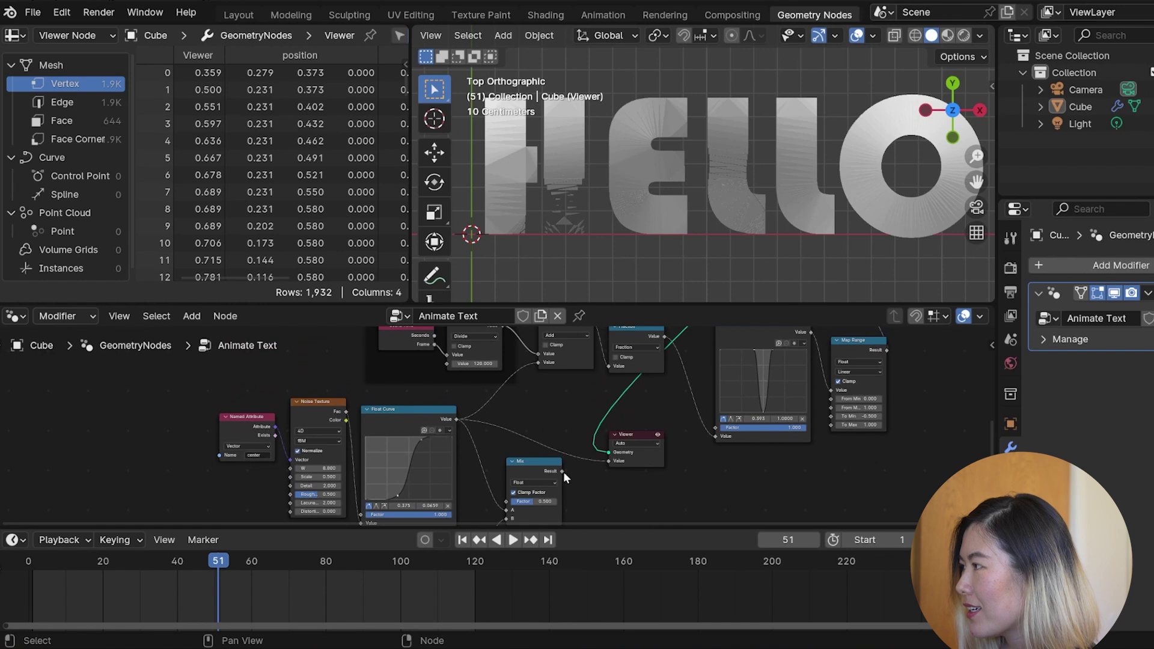
drag(562, 470, 535, 428)
scroll(548, 462, down, 4)
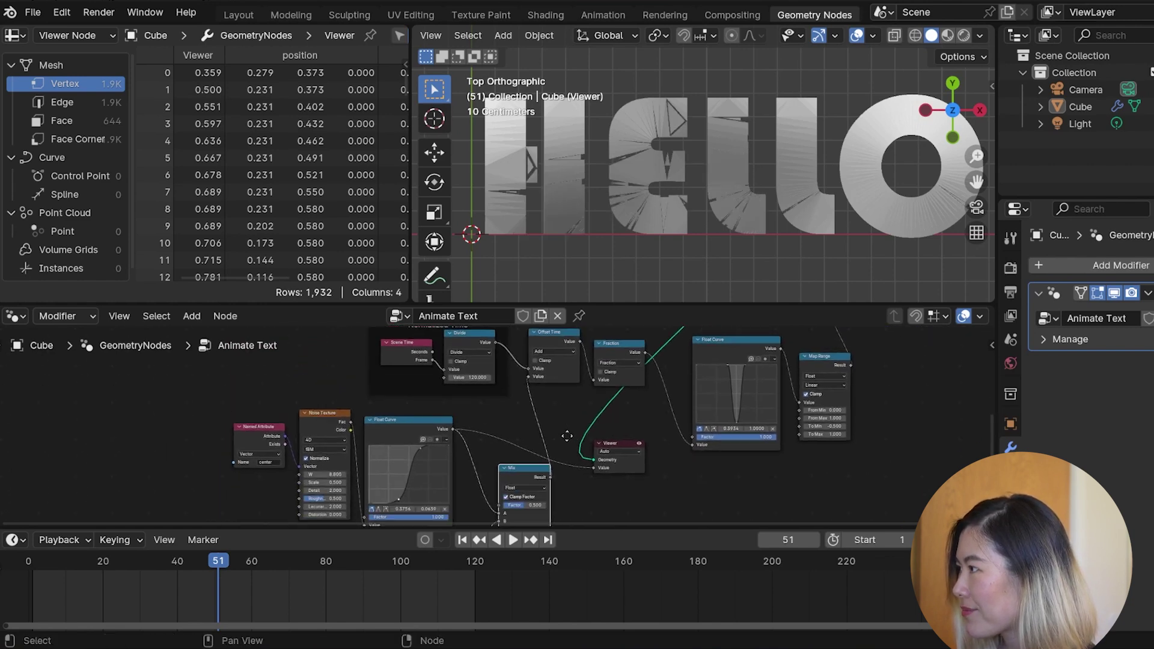
key(space)
scroll(588, 486, up, 3)
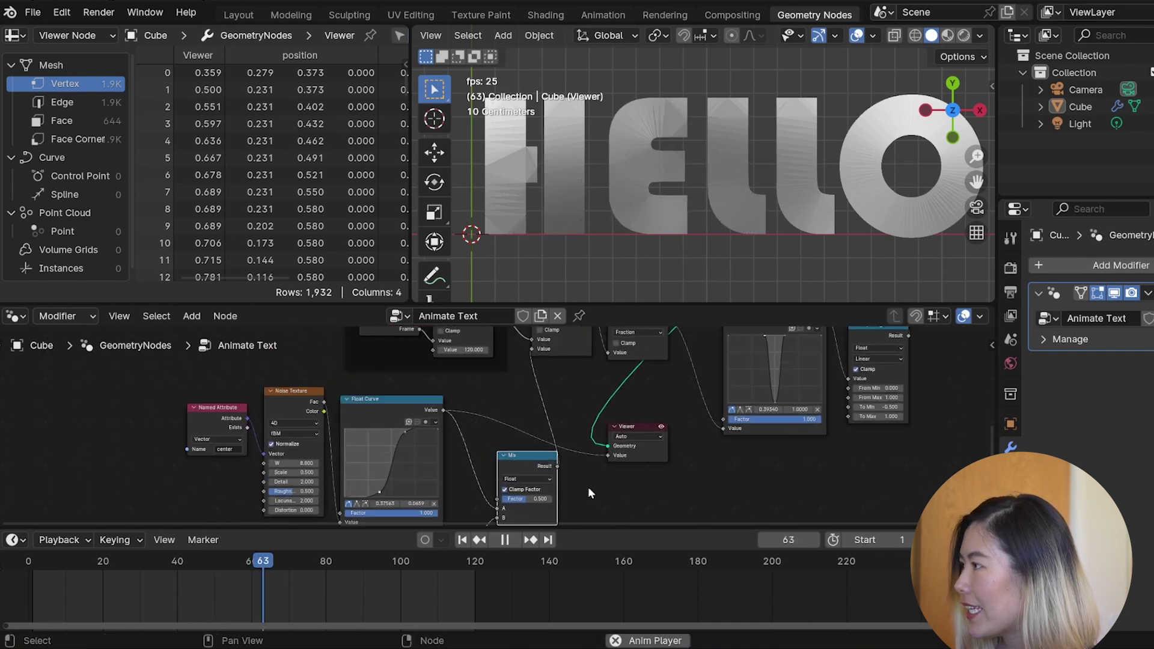
middle_drag(603, 375, 589, 439)
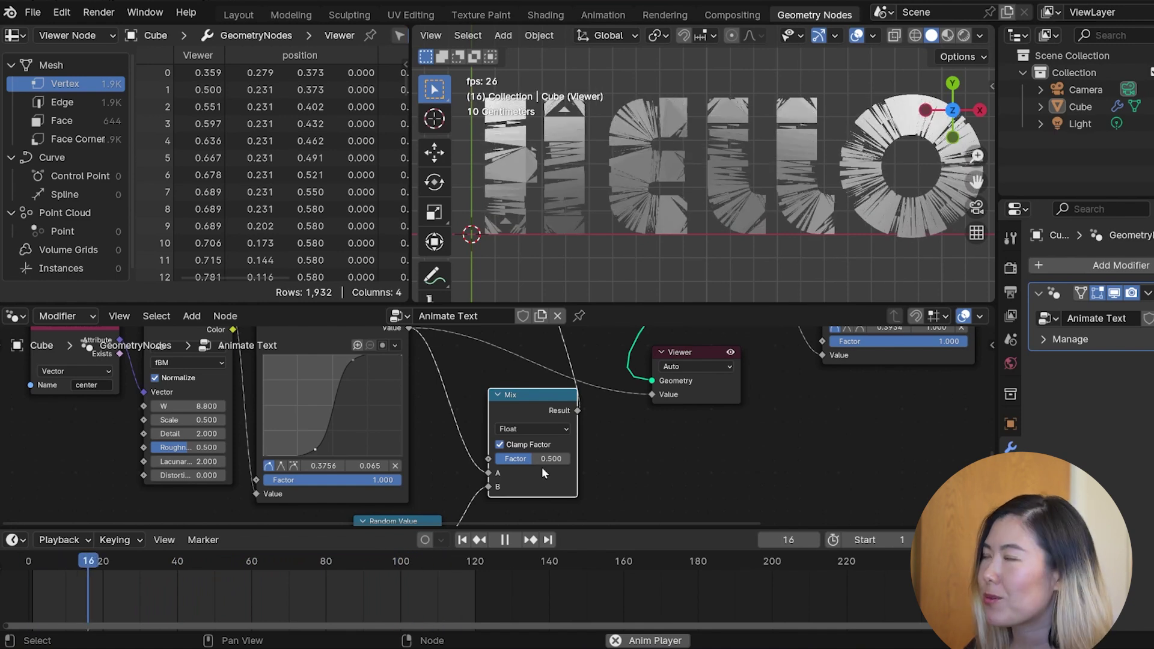
Try a Mix factor of 1.000 during playback, then set it to 0.150 with Clamp Factor enabled.
click(520, 444)
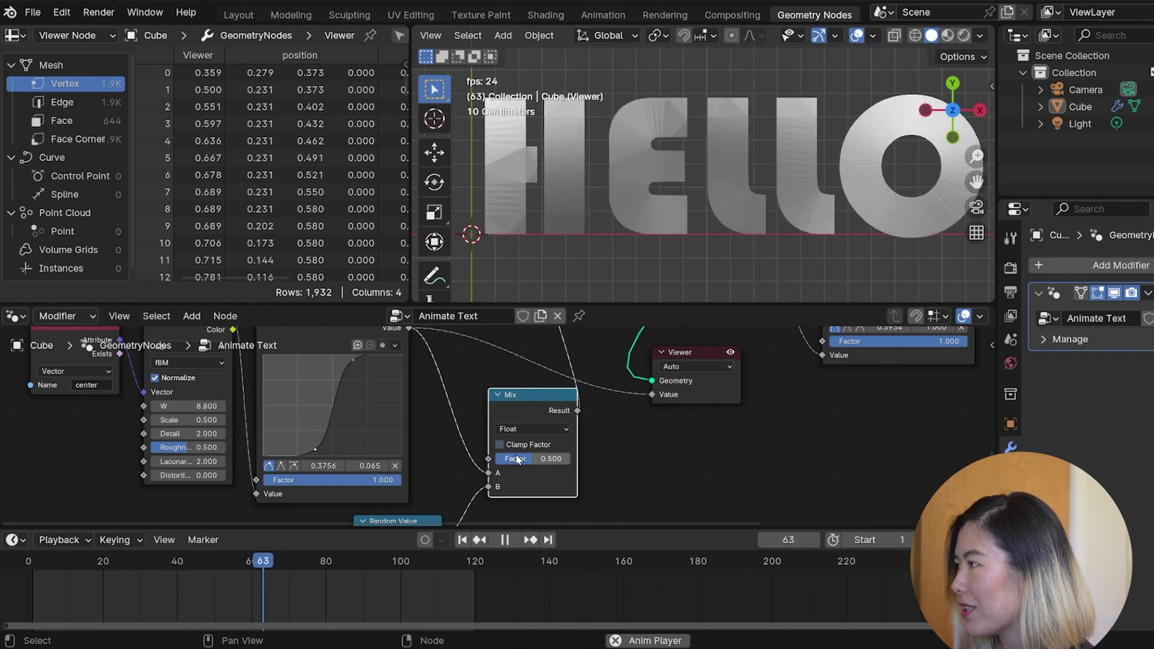
click(520, 446)
drag(513, 459, 493, 458)
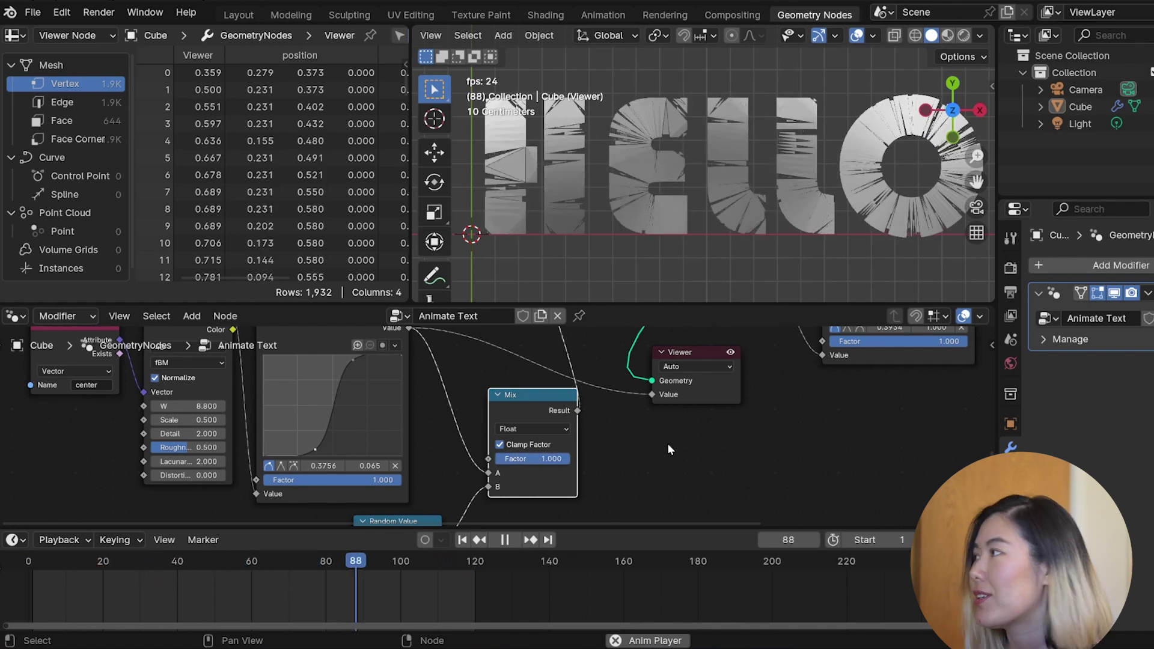
drag(556, 461, 505, 460)
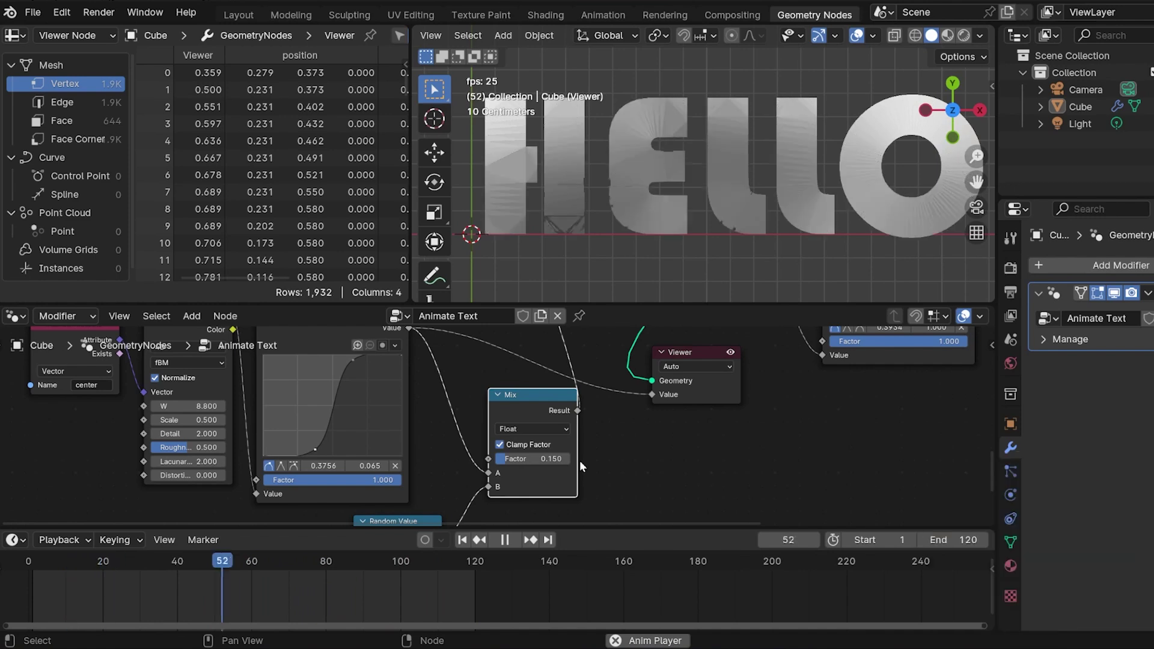
Cut the Float Curve link to the Viewer's value and switch the viewport to Material Preview shading, framing HELLO.
ctrl+right_drag(593, 386, 612, 419)
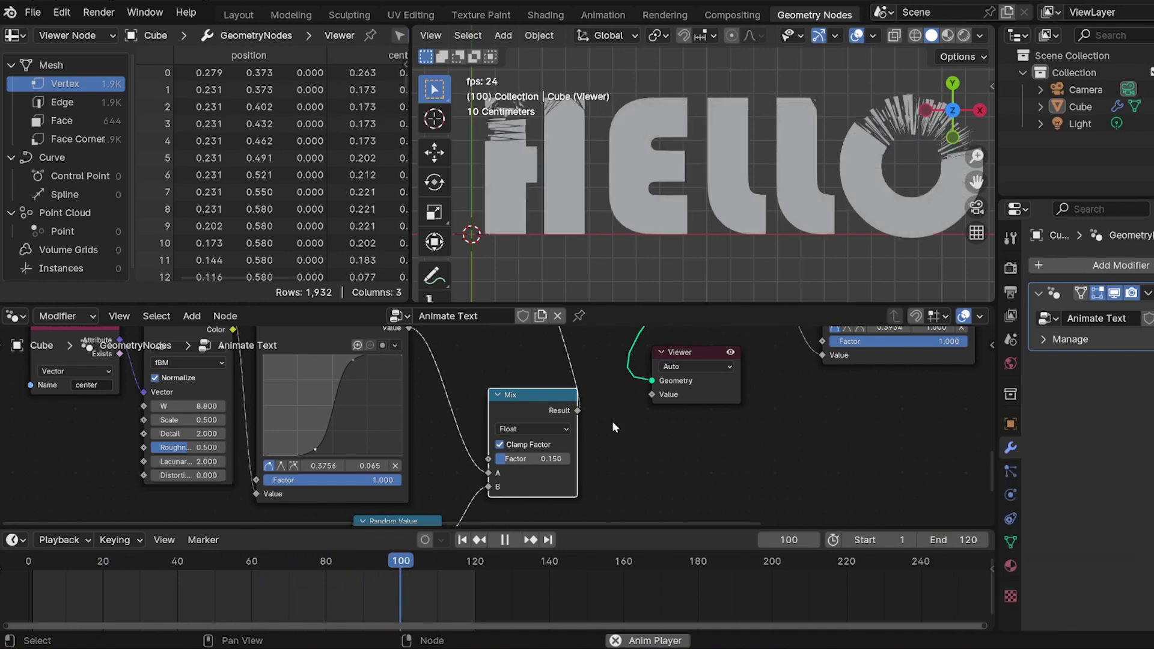
click(947, 35)
scroll(865, 135, up, 4)
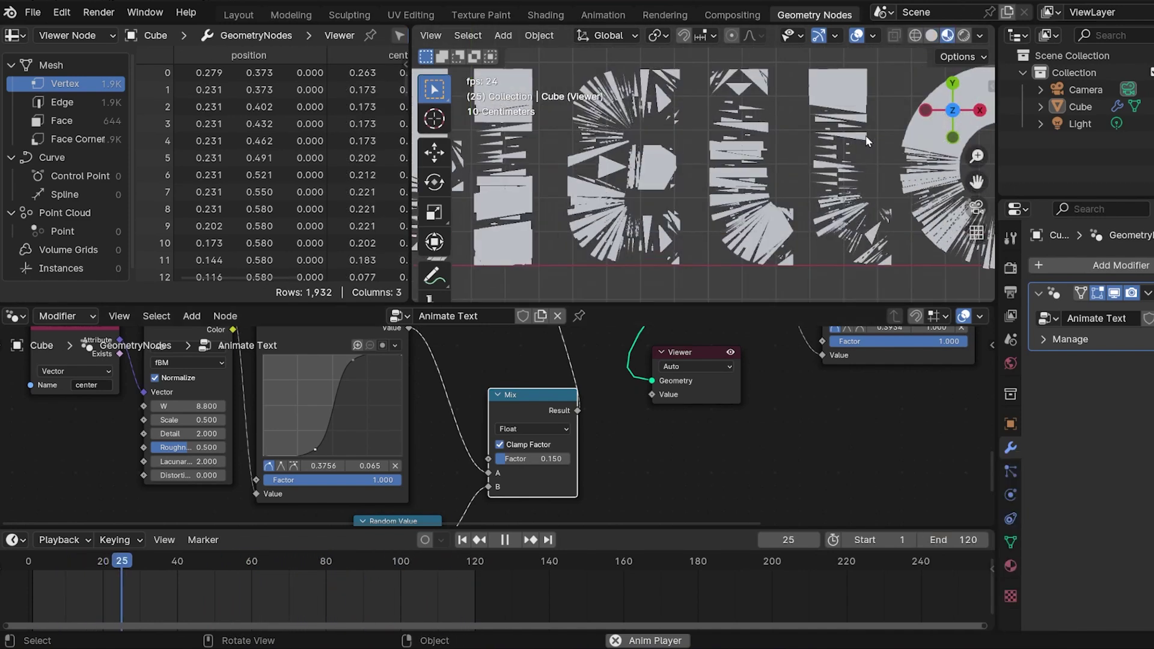
scroll(865, 136, down, 4)
shift+middle_drag(865, 135, 849, 143)
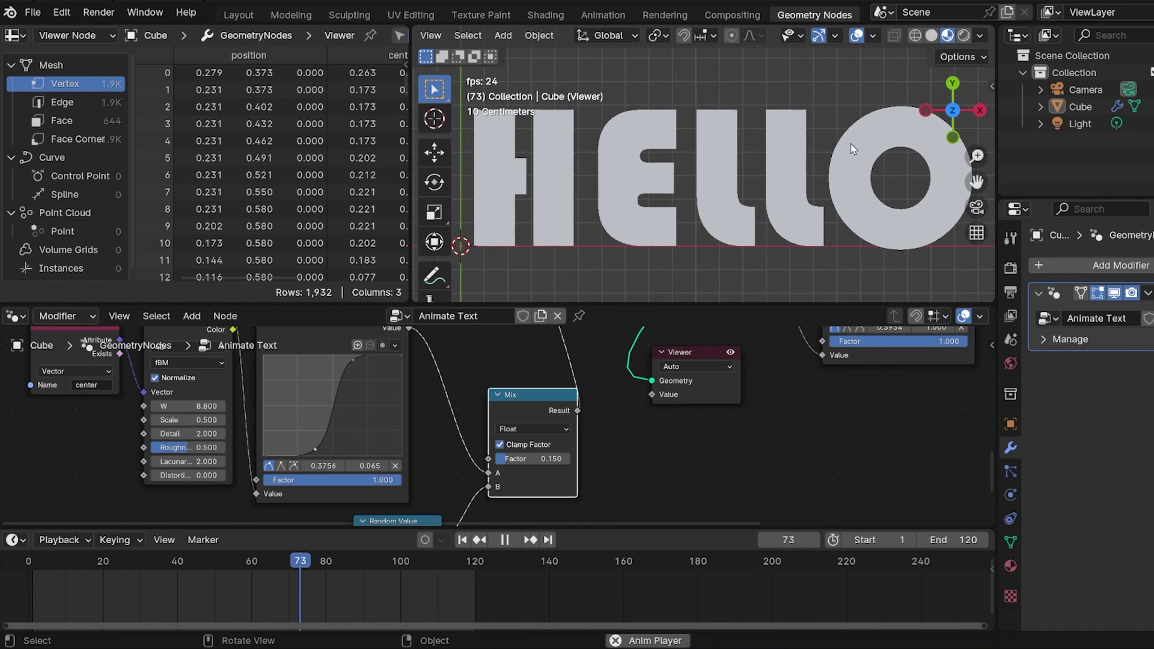